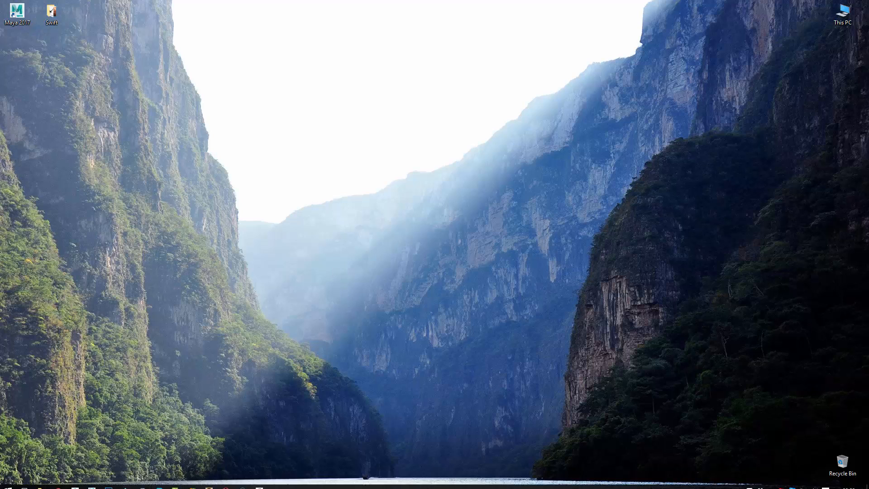
# Switch to Maya, minimize the Hypershade and Arnold render windows, and select the area light above the statue.
pyautogui.moveTo(91, 482)
pyautogui.click(136, 452)
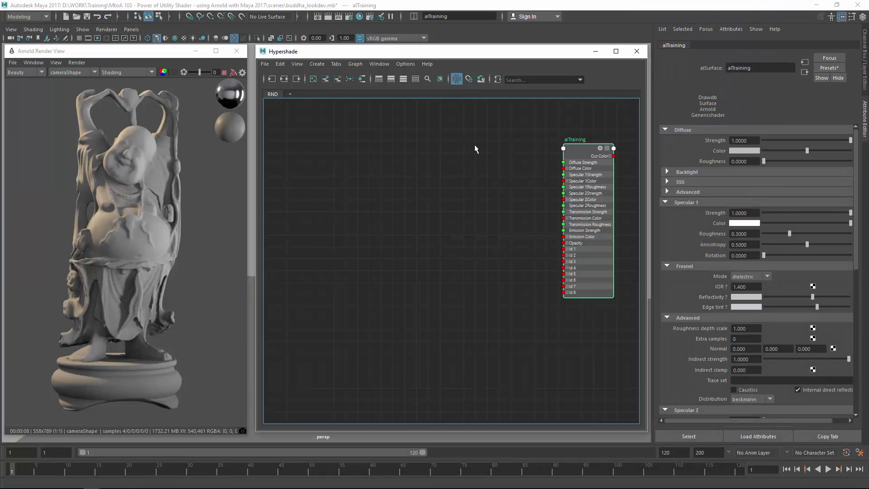
pyautogui.click(595, 51)
pyautogui.click(195, 51)
pyautogui.keyDown('alt'); pyautogui.moveTo(521, 140); pyautogui.dragTo(433, 140, button='right'); pyautogui.keyUp('alt')
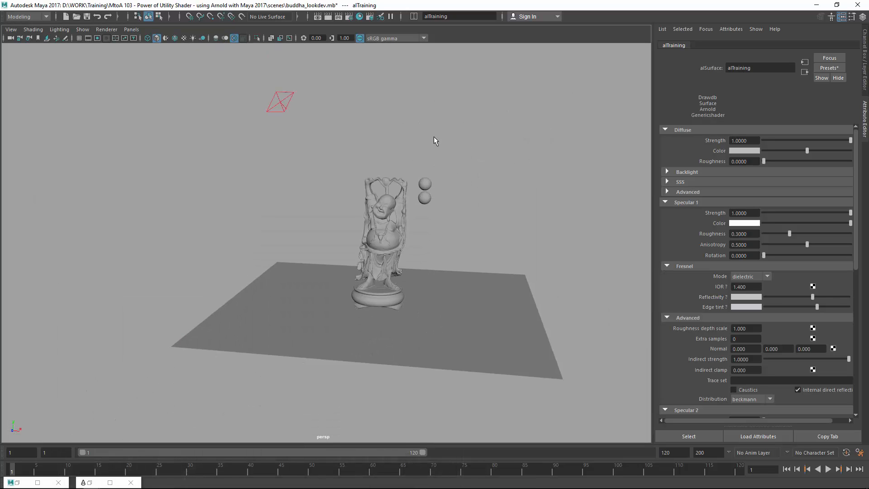
pyautogui.moveTo(255, 85); pyautogui.dragTo(300, 117)
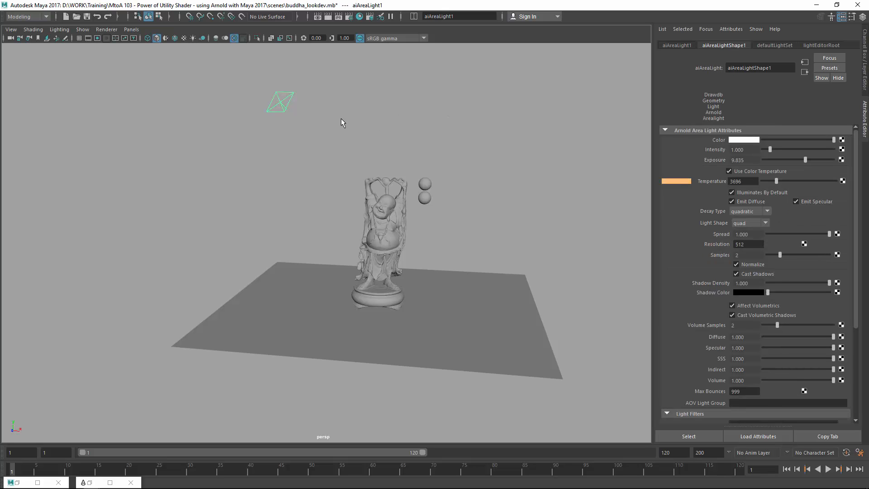
# Check the installed Arnold for Maya version information and close it.
pyautogui.press('space')
pyautogui.click(414, 82)
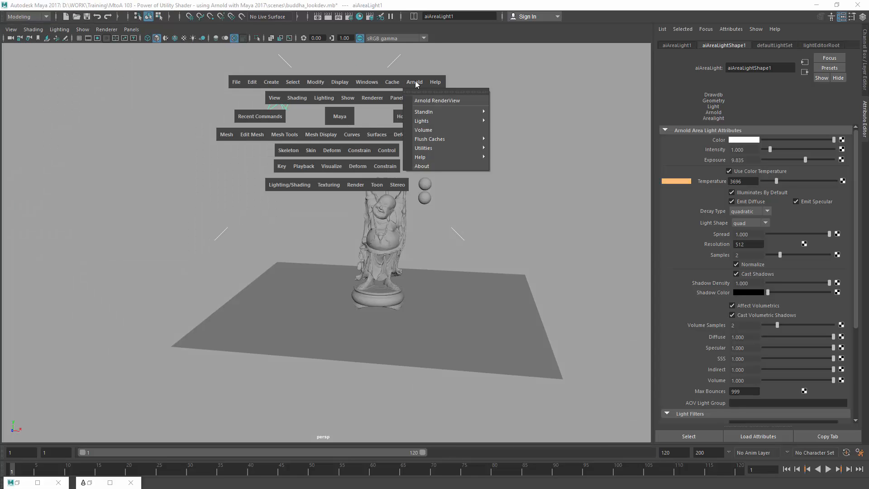
pyautogui.click(428, 166)
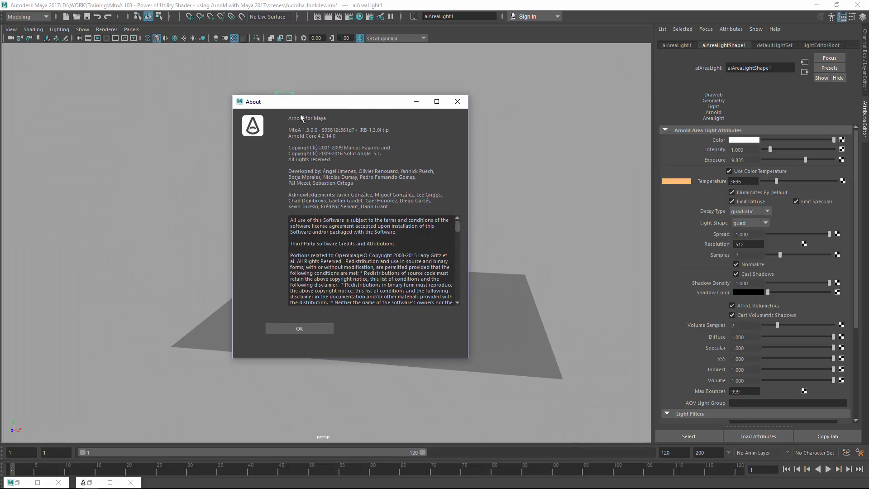
pyautogui.click(457, 102)
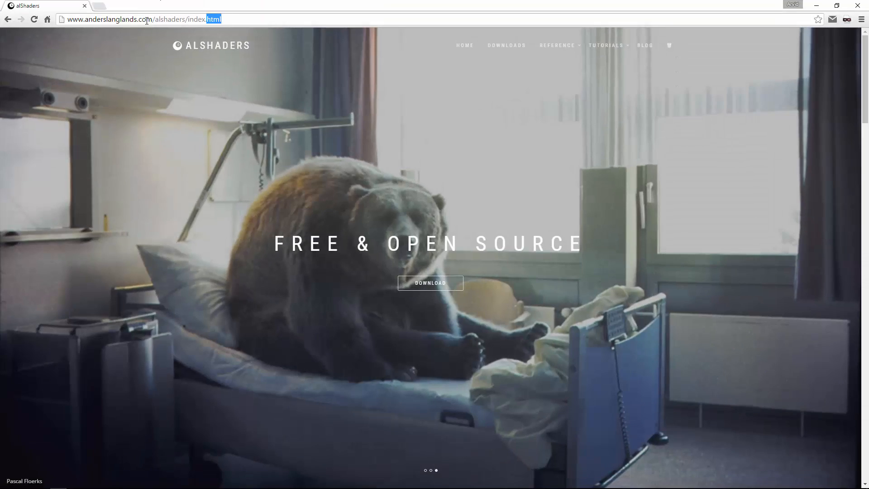
# Examine the MtoA installation instructions and the download options on the alShaders website.
pyautogui.moveTo(146, 20); pyautogui.dragTo(39, 36)
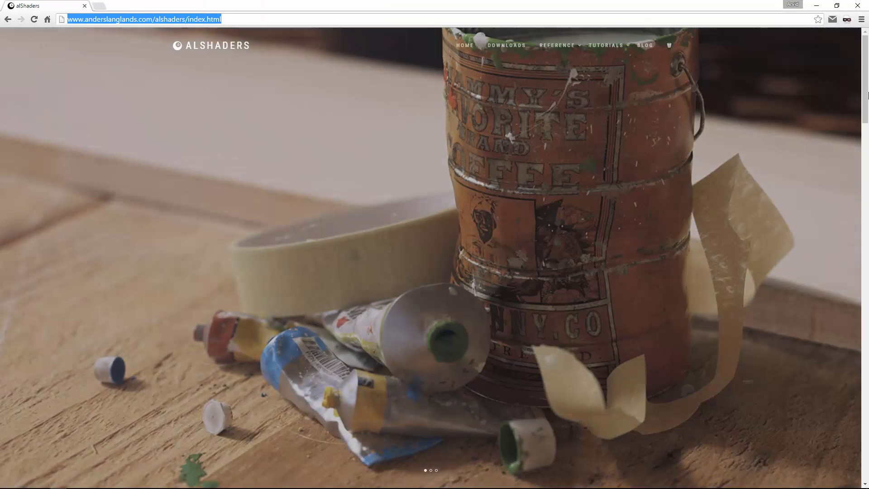
pyautogui.moveTo(866, 97); pyautogui.dragTo(866, 109)
pyautogui.scroll(-18, 471, 165)
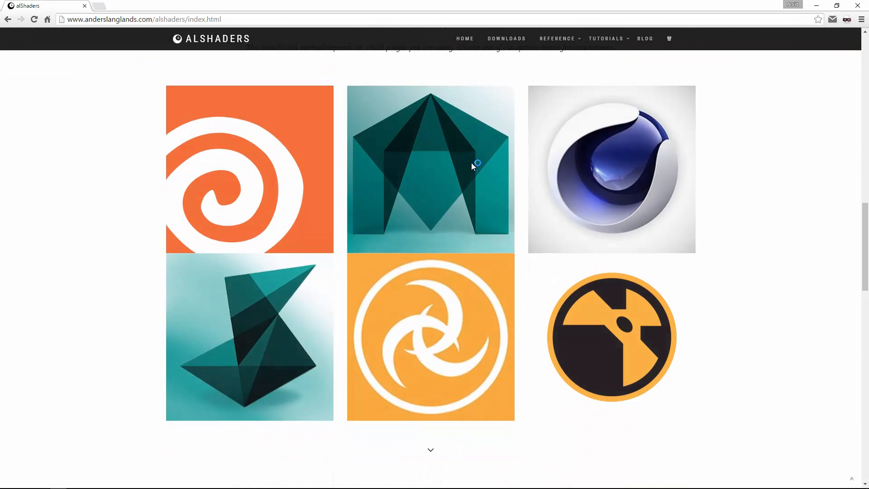
pyautogui.click(472, 164)
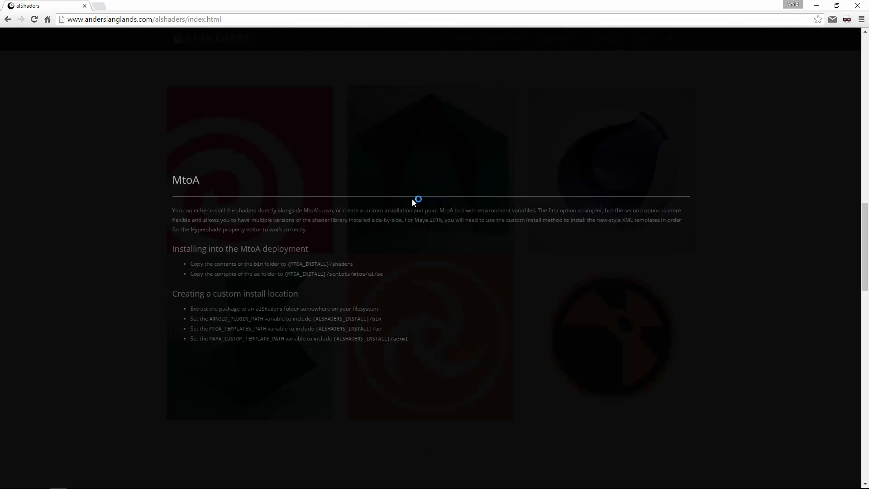
pyautogui.click(708, 121)
pyautogui.scroll(18, 634, 90)
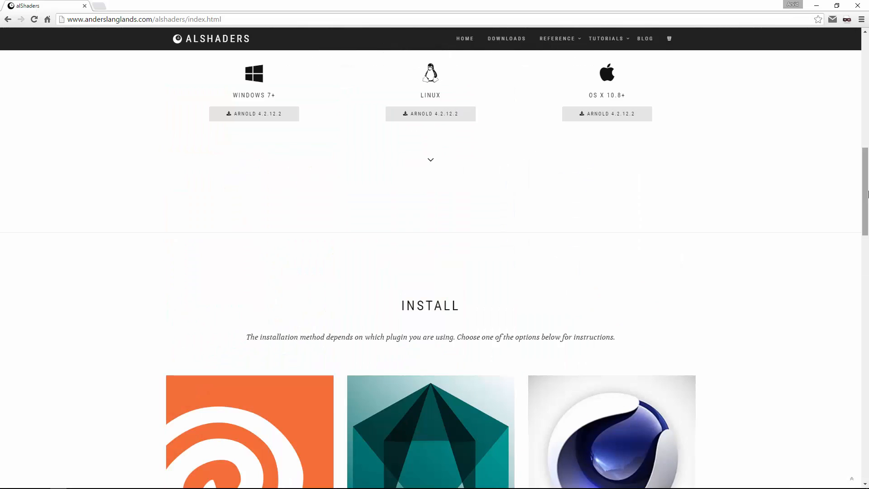
pyautogui.moveTo(575, 48)
pyautogui.moveTo(570, 91)
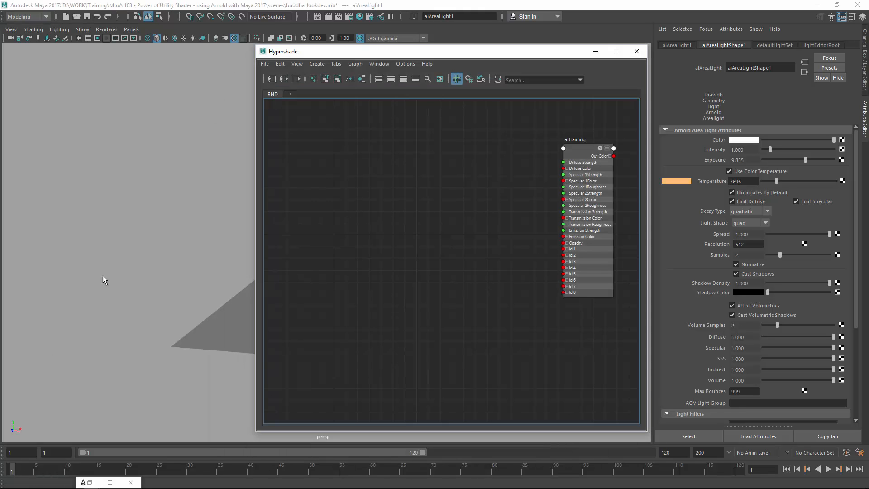
# Restore the Arnold Render View and toggle its IPR render.
pyautogui.click(90, 482)
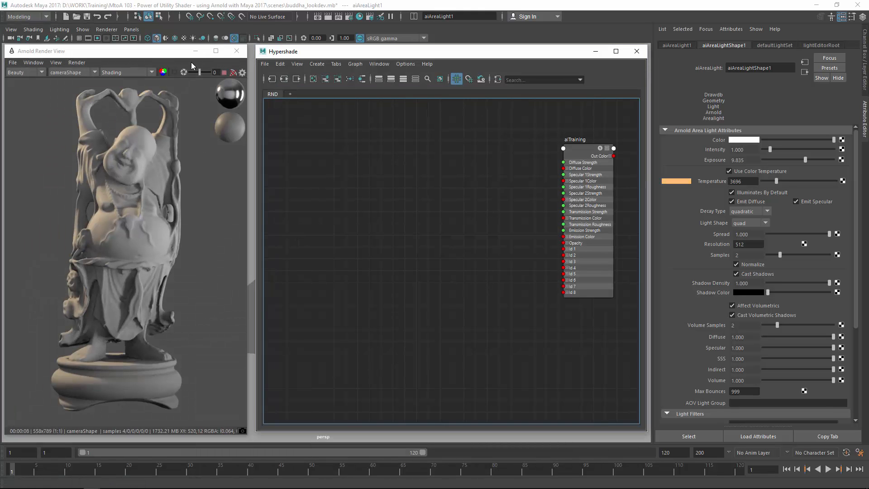
pyautogui.click(82, 61)
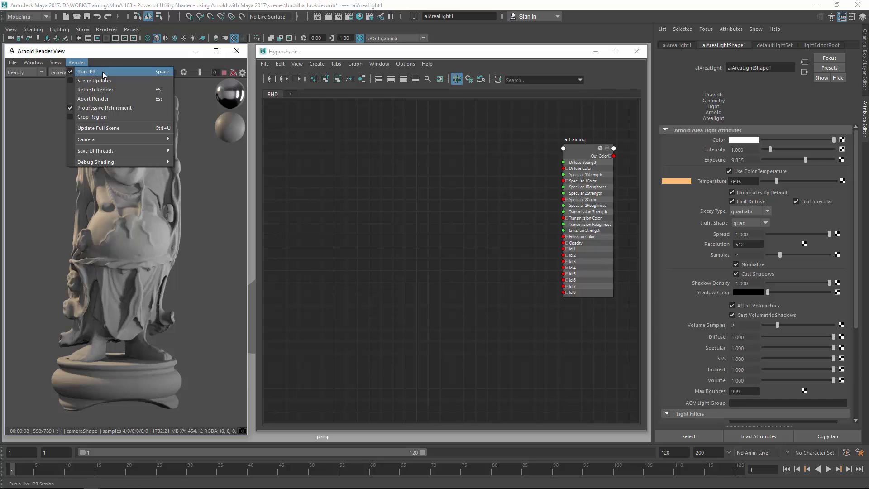
pyautogui.click(102, 70)
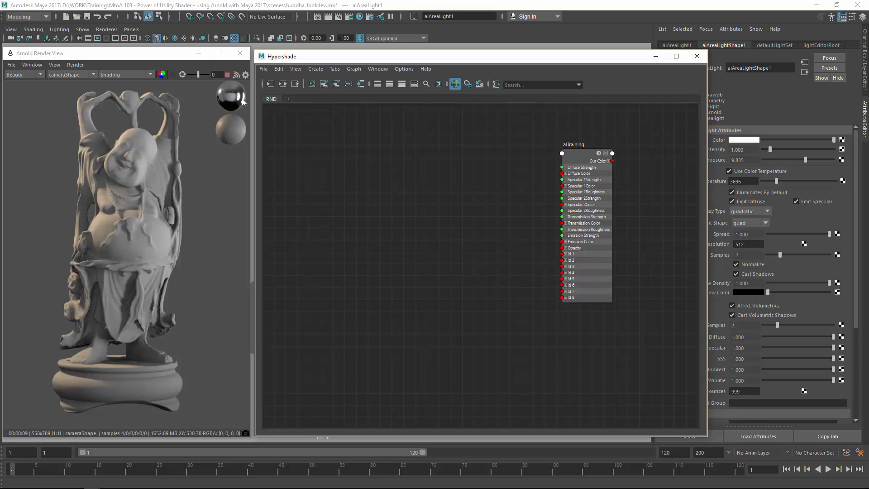
pyautogui.click(236, 87)
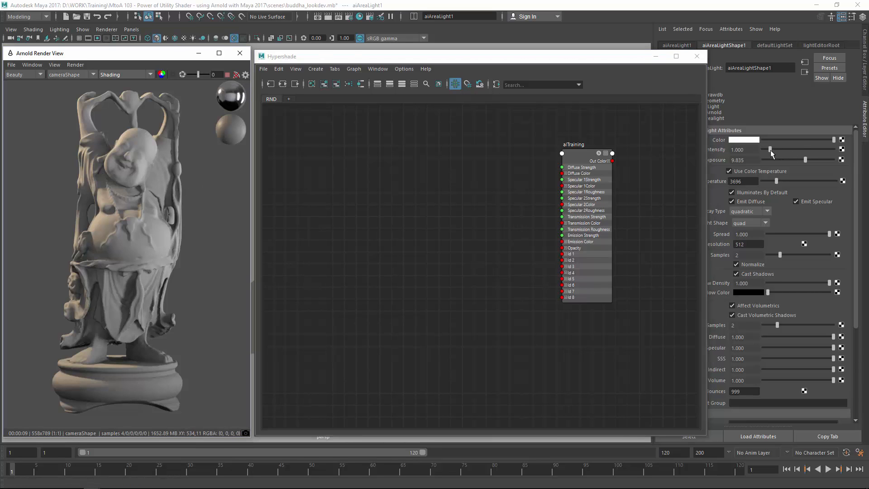
# Test the IPR update by raising the area light's intensity to 2.403, and set it back to 1.
pyautogui.click(770, 149)
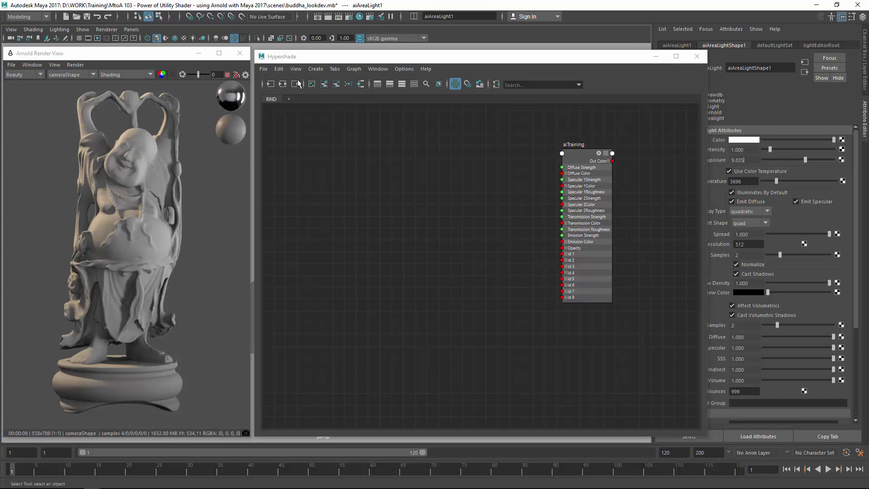
pyautogui.press('Return')
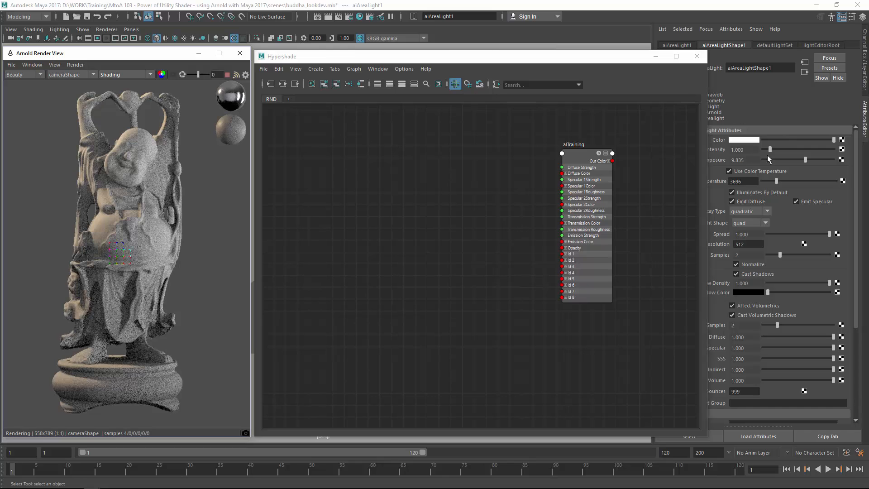
pyautogui.moveTo(778, 151); pyautogui.dragTo(772, 151)
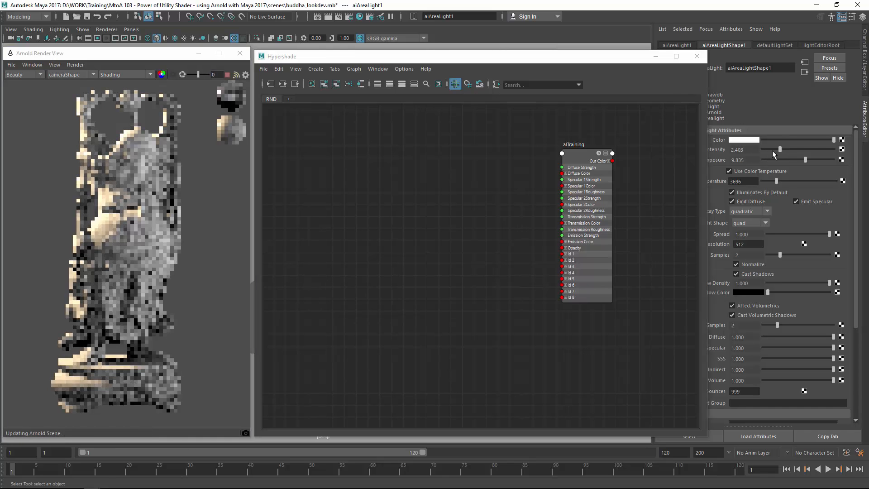
pyautogui.doubleClick(739, 149)
pyautogui.write('1')
pyautogui.press('Return')
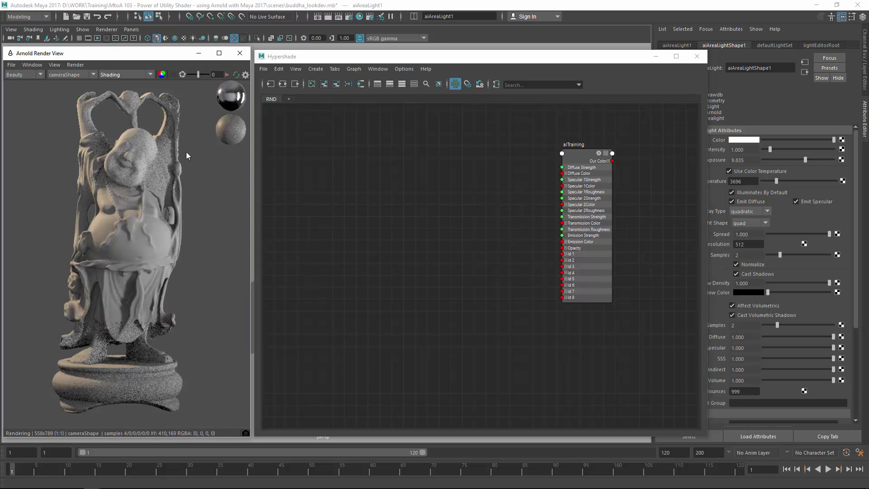
# Try an area light intensity of 1.110, restart the IPR render, and undo the intensity change.
pyautogui.click(752, 149)
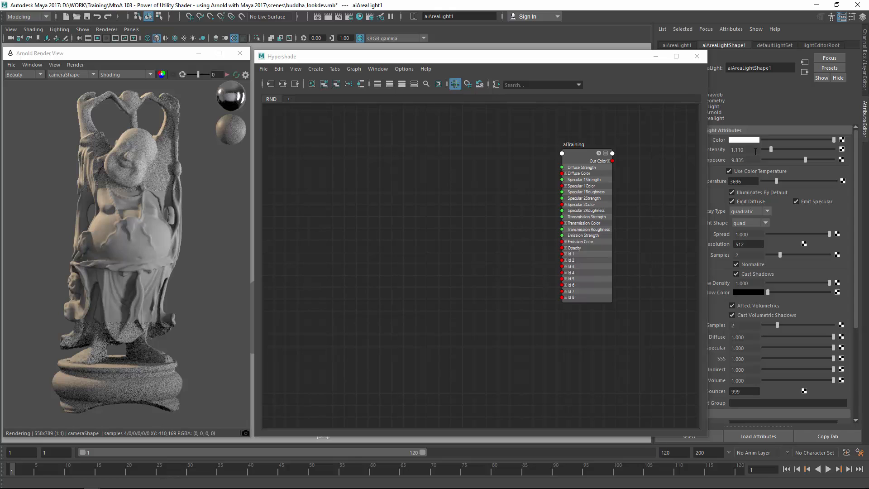
pyautogui.click(228, 76)
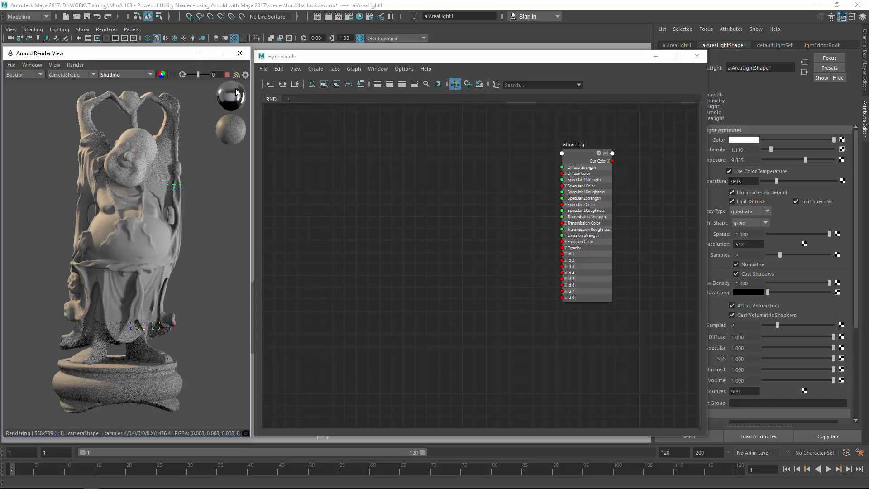
pyautogui.hotkey('ctrl', 'z')
# Preview the render in the Basic and Occlusion debug shading modes.
pyautogui.click(32, 65)
pyautogui.moveTo(56, 140)
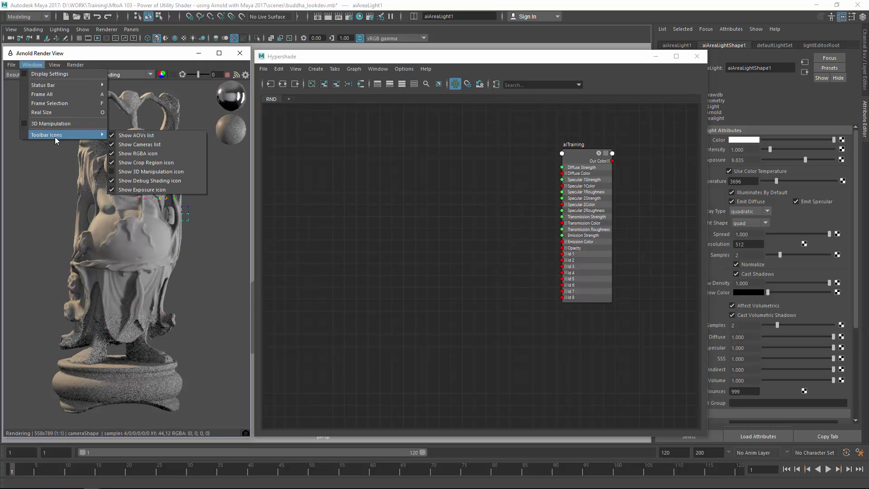
pyautogui.click(169, 180)
pyautogui.click(131, 74)
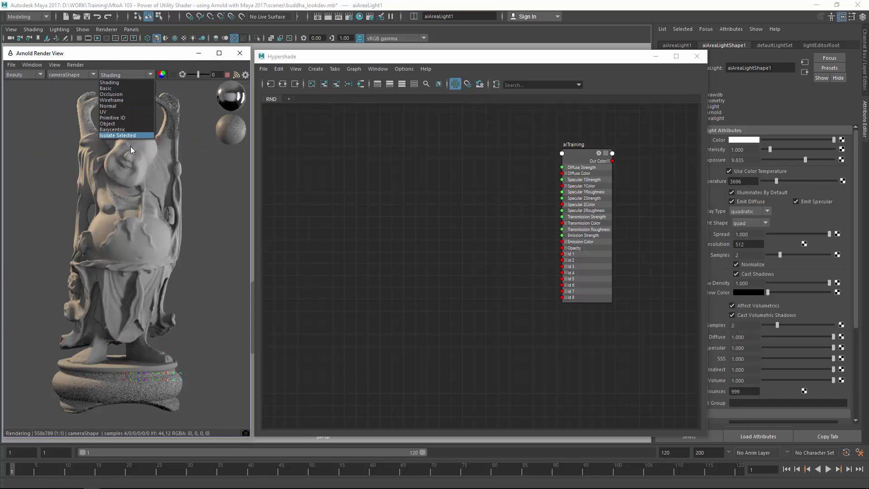
pyautogui.click(127, 57)
pyautogui.click(134, 74)
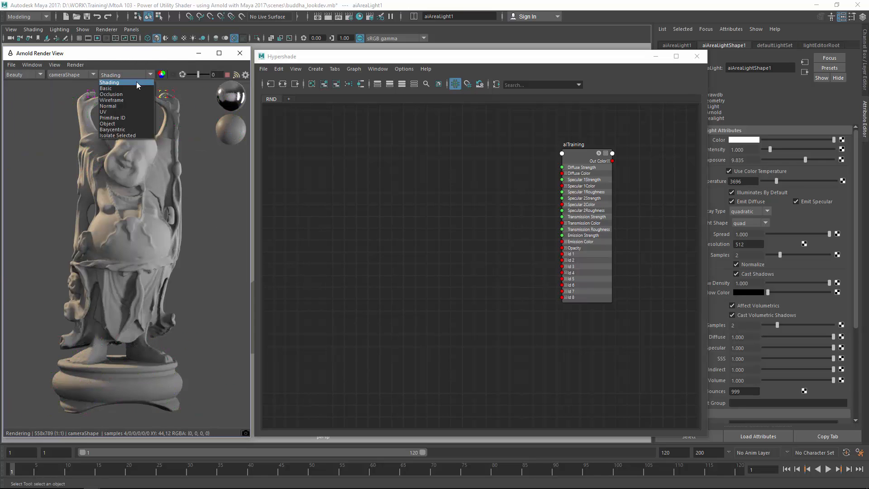
pyautogui.click(124, 88)
pyautogui.click(116, 74)
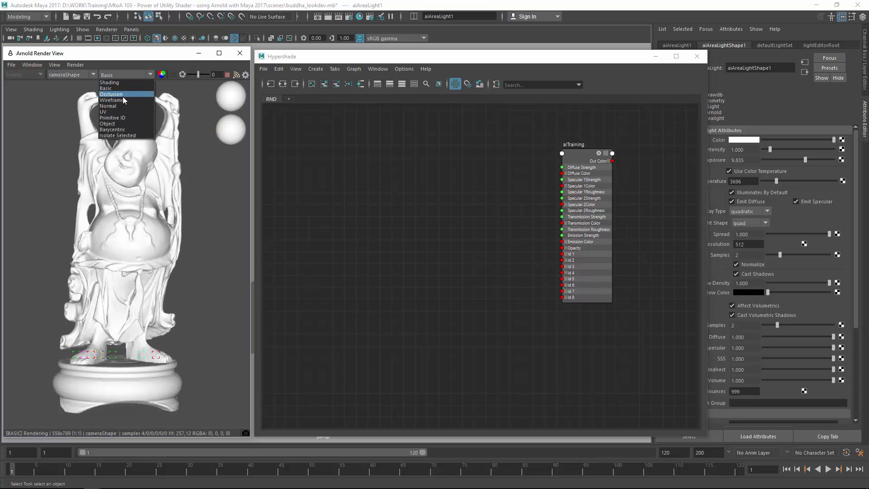
pyautogui.click(124, 94)
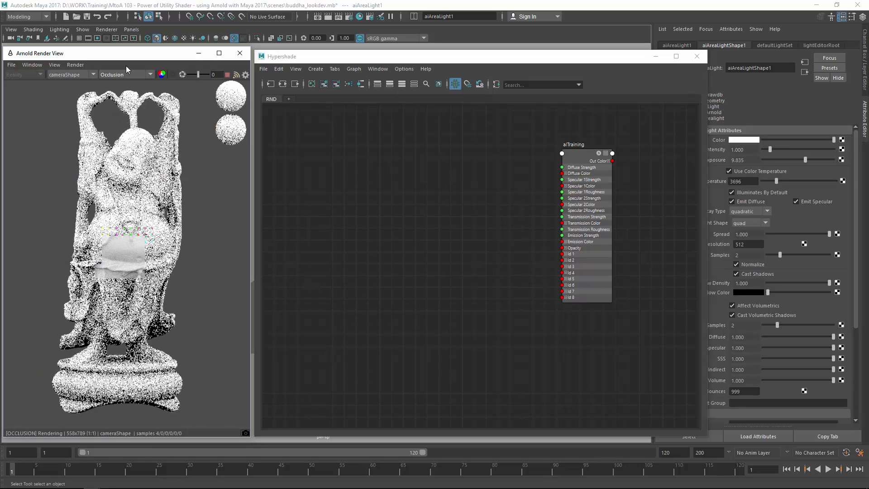
# Preview the render in the Normal and Object debug shading modes, and return it to Shading.
pyautogui.click(126, 75)
pyautogui.click(127, 106)
pyautogui.click(126, 74)
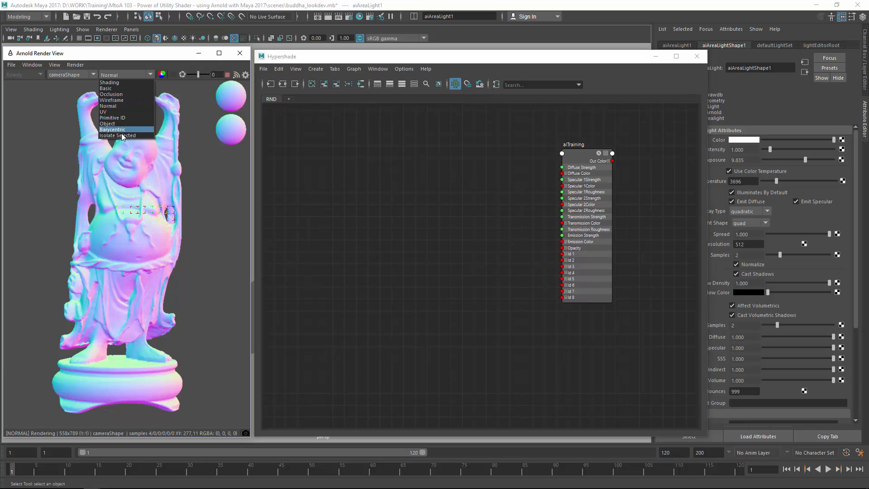
pyautogui.click(123, 123)
pyautogui.click(126, 74)
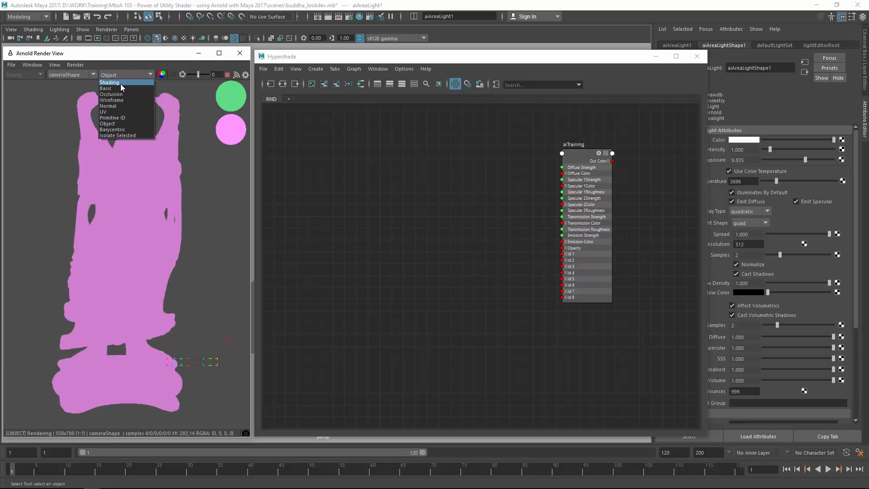
pyautogui.click(118, 82)
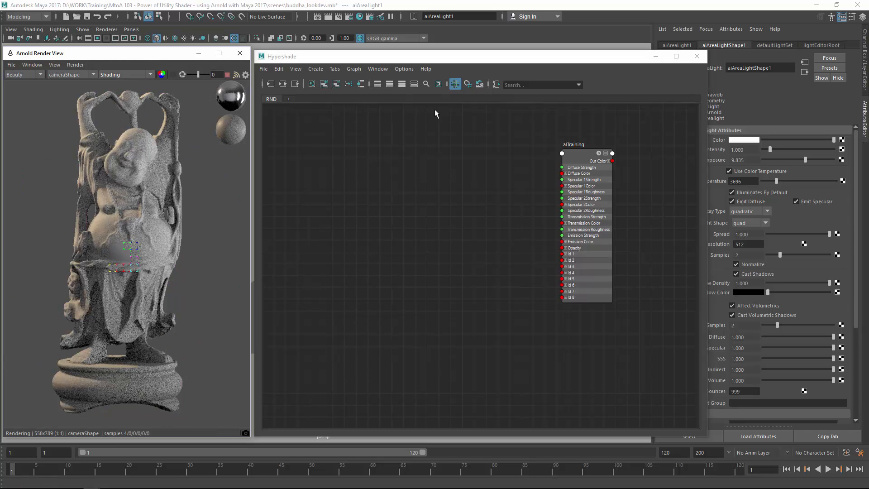
# Create an alSurface node in the Hypershade graph and place it to the left of the alTraining node.
pyautogui.click(503, 190)
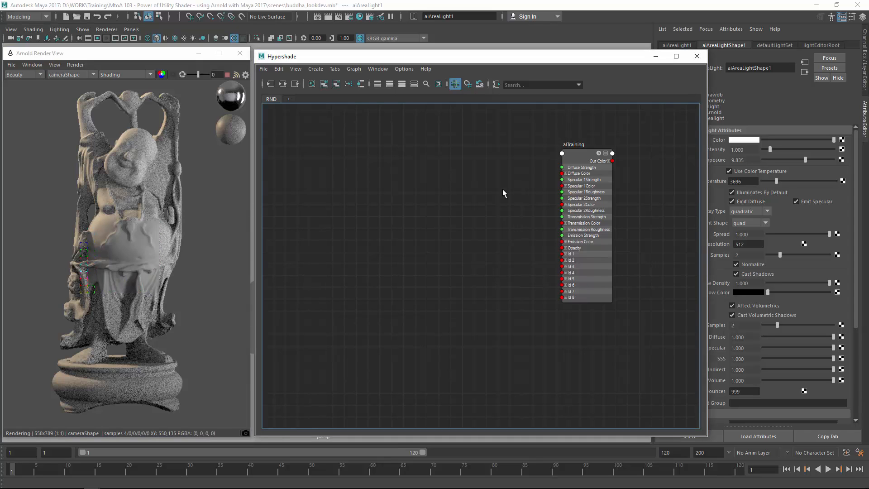
pyautogui.press('Tab')
pyautogui.write('alsur')
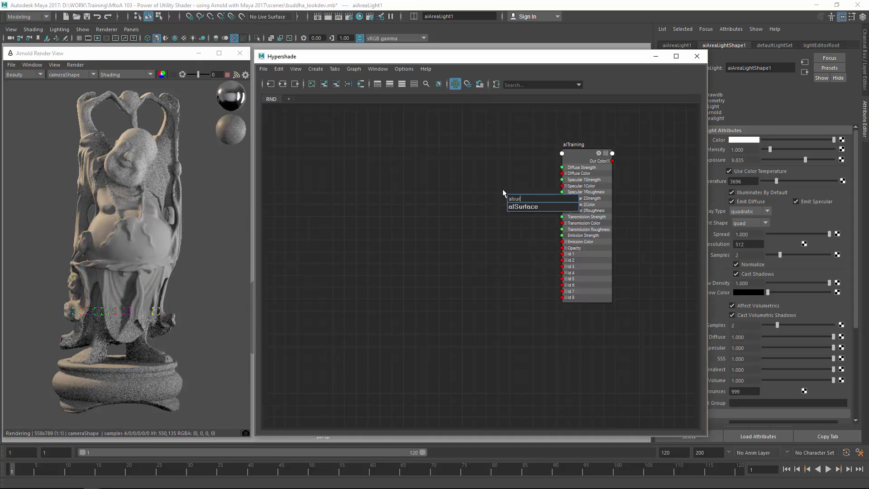
pyautogui.press('Return')
pyautogui.moveTo(512, 197); pyautogui.dragTo(476, 168)
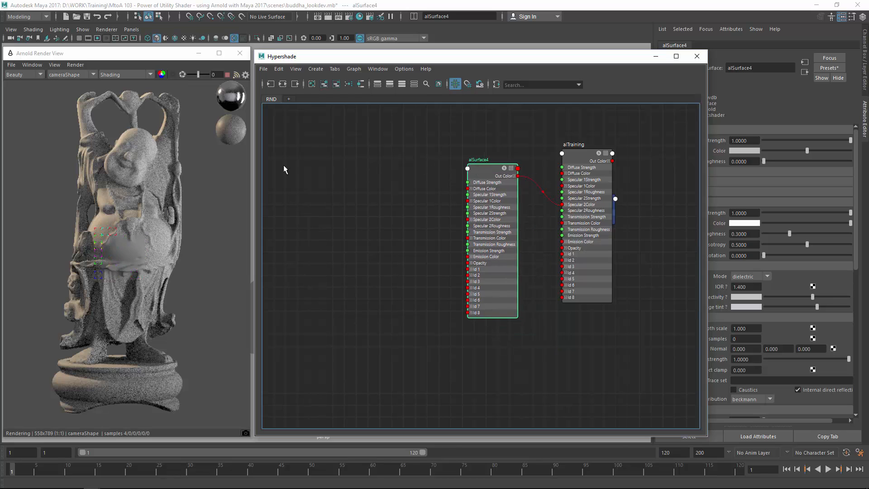
# Pick the statue in the render and assign the new alSurface material to it.
pyautogui.click(142, 154)
pyautogui.click(122, 177)
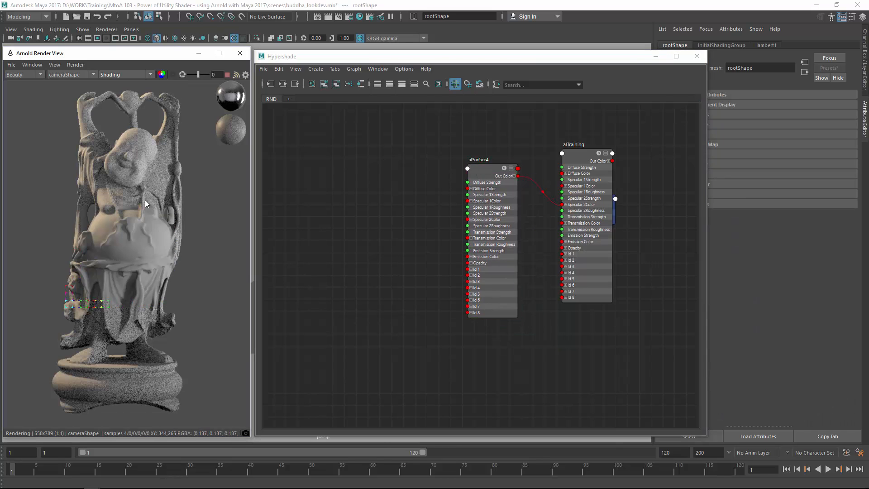
pyautogui.moveTo(484, 171); pyautogui.dragTo(482, 149, button='right')
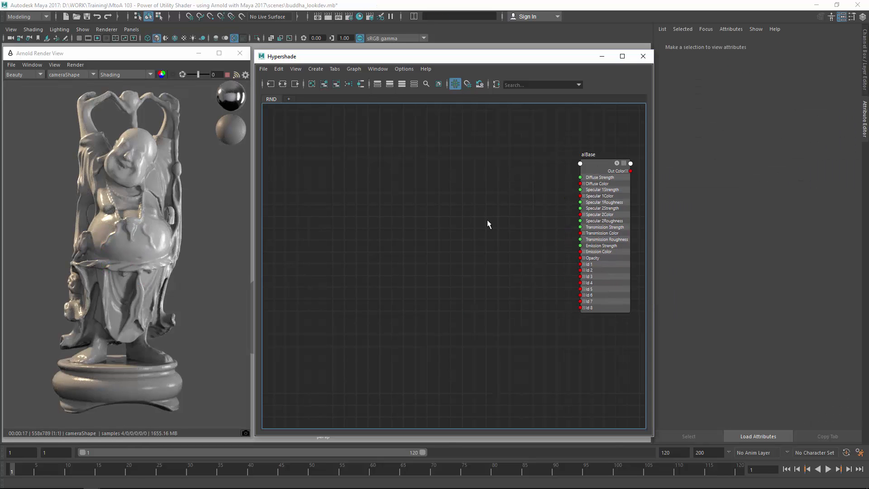
# Create an alRemapColor node in the Hypershade graph and place it to the left of the alBase node.
pyautogui.press('Tab')
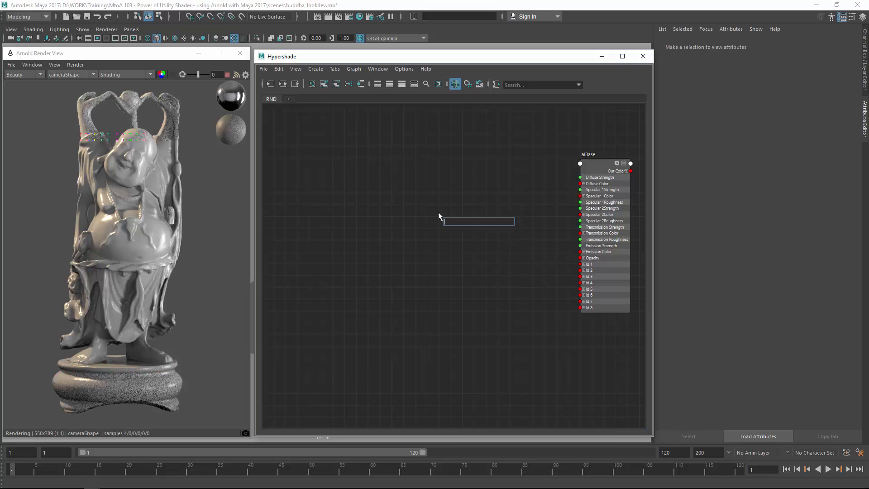
pyautogui.write('alrem')
pyautogui.press('Down')
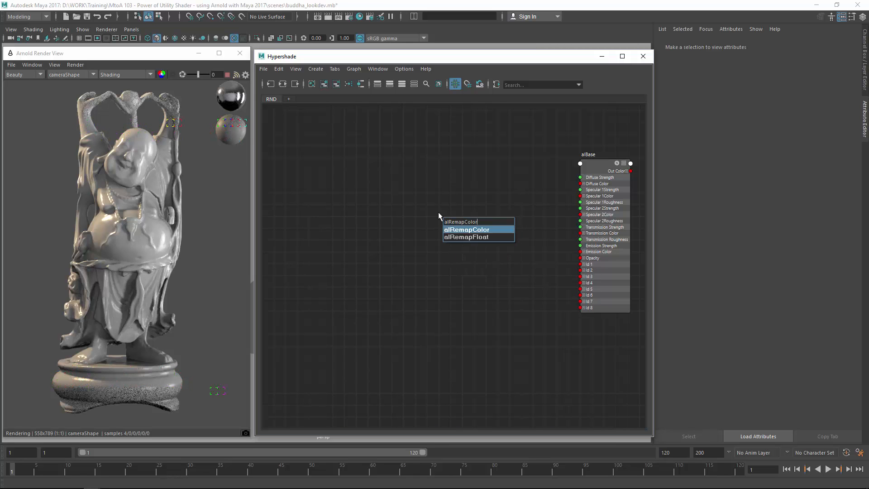
pyautogui.press('Return')
pyautogui.moveTo(472, 239); pyautogui.dragTo(450, 231)
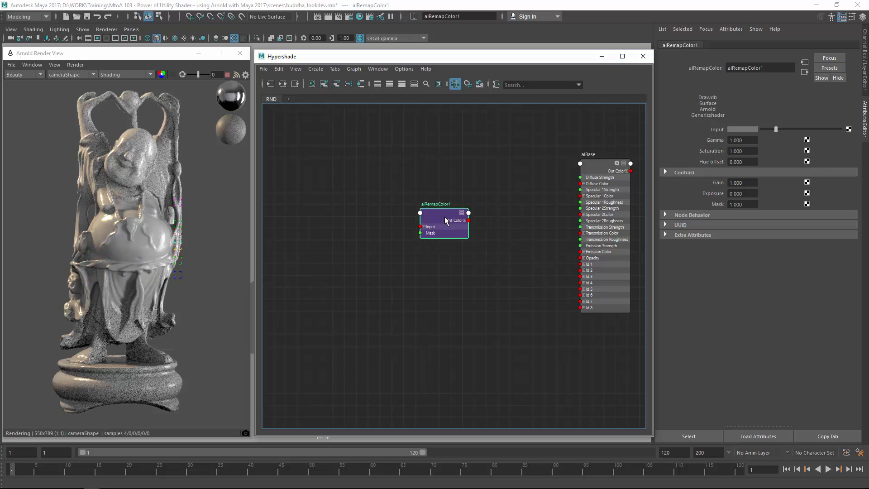
pyautogui.moveTo(443, 215); pyautogui.dragTo(441, 198)
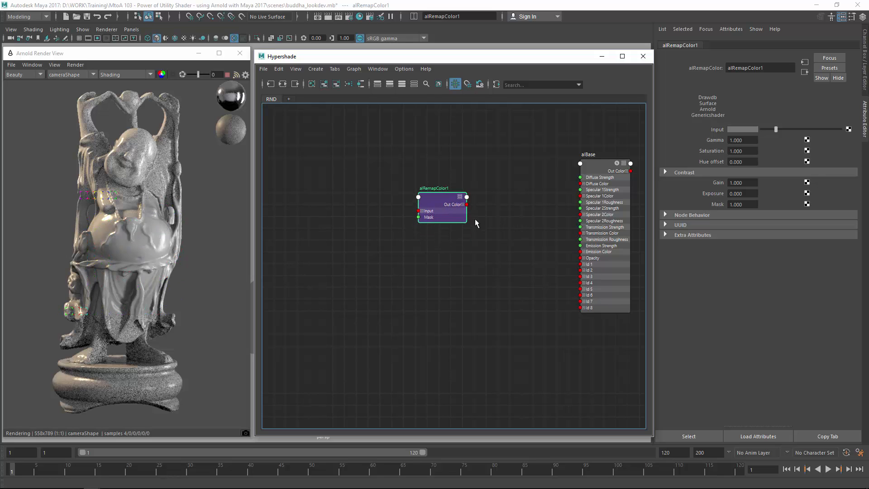
# Connect the alRemapColor node's Out Color to the Diffuse Color of alBase and line the node up with that input.
pyautogui.click(601, 167)
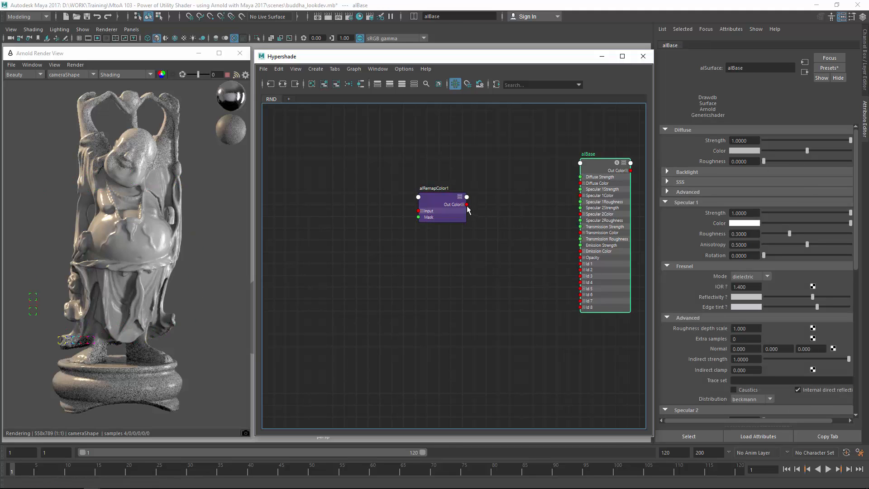
pyautogui.moveTo(467, 204); pyautogui.dragTo(581, 183)
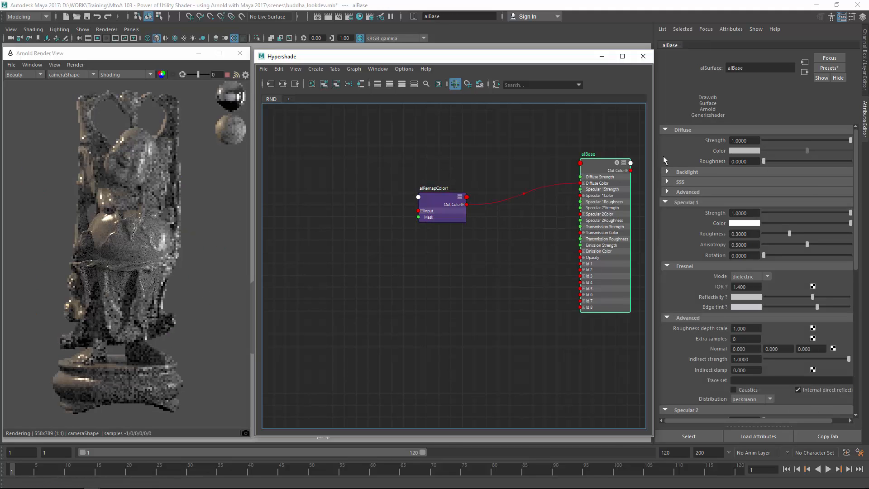
pyautogui.moveTo(438, 197); pyautogui.dragTo(443, 176)
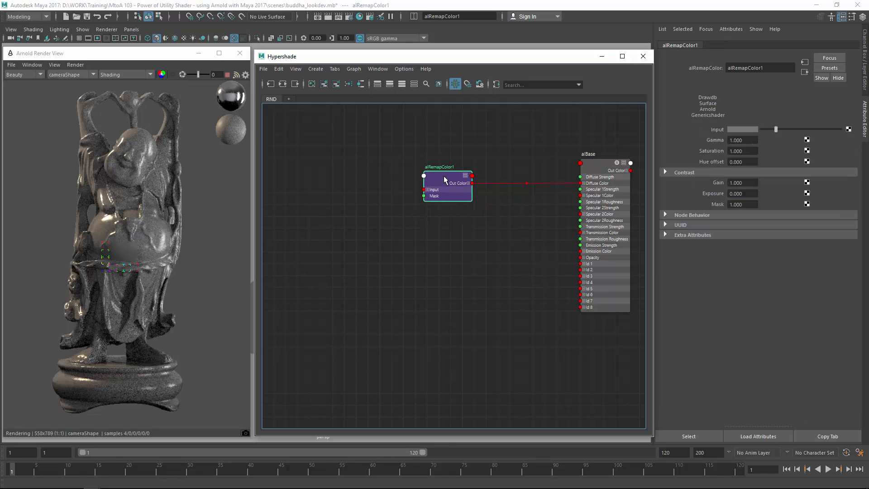
# Set the Input color of the alRemapColor node to a reddish brown.
pyautogui.click(742, 130)
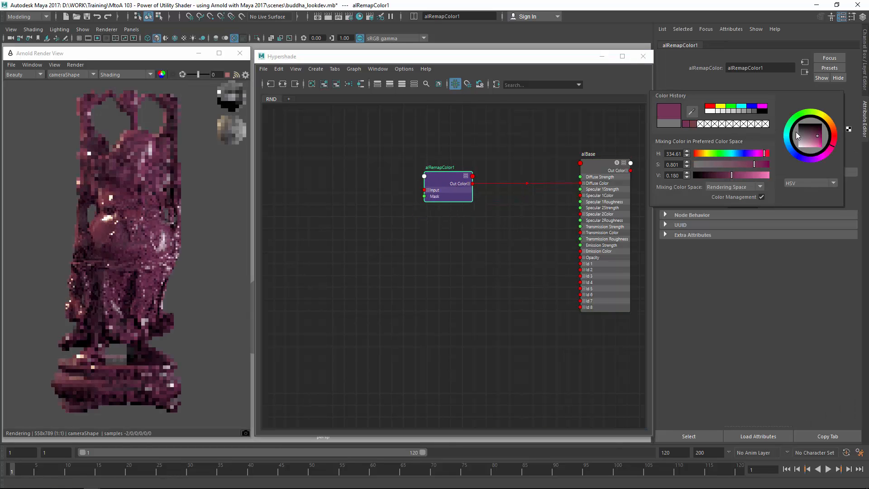
pyautogui.click(695, 125)
pyautogui.click(835, 132)
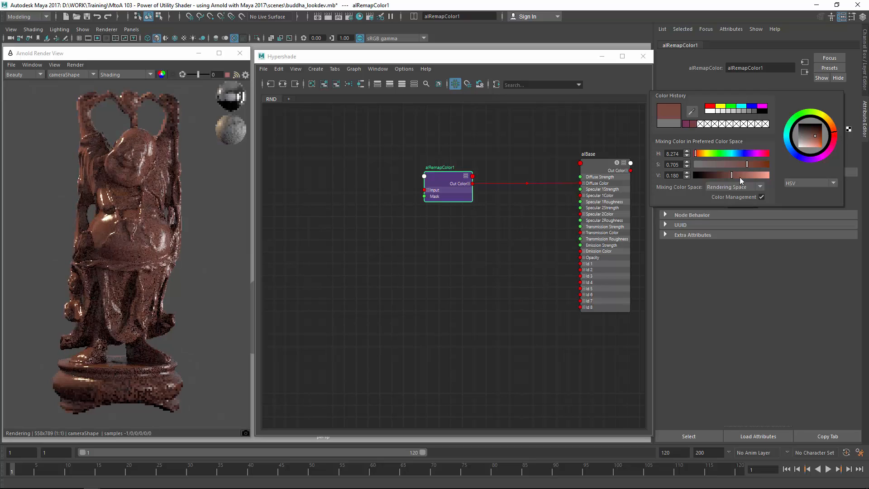
# Rename the alRemapColor node to baseColor and move it closer to alBase.
pyautogui.doubleClick(746, 68)
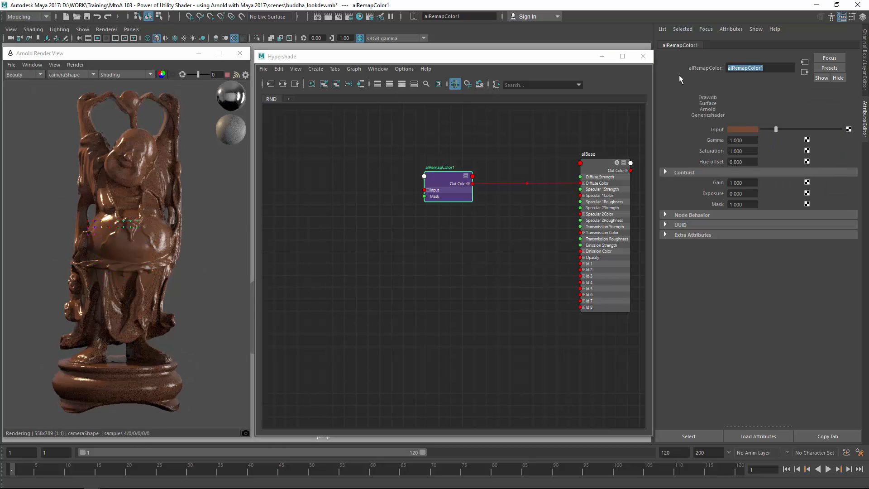
pyautogui.write('baseColor')
pyautogui.press('Return')
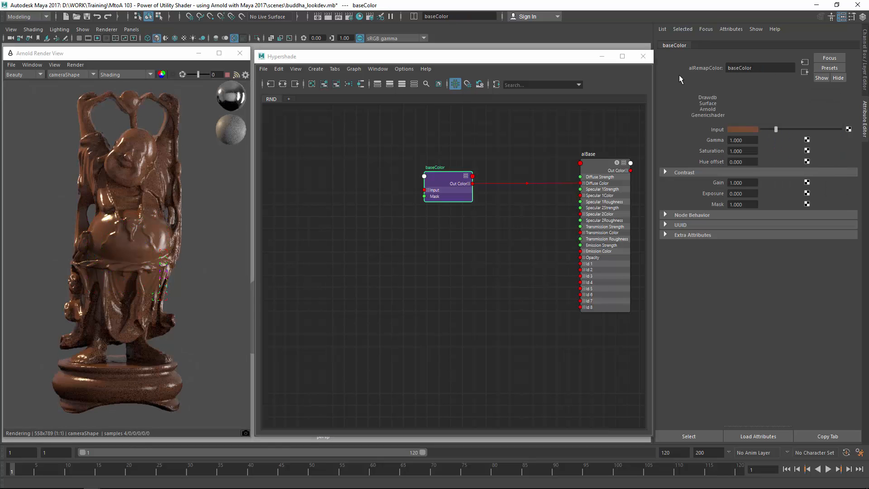
pyautogui.click(456, 181)
pyautogui.moveTo(456, 181); pyautogui.dragTo(494, 177)
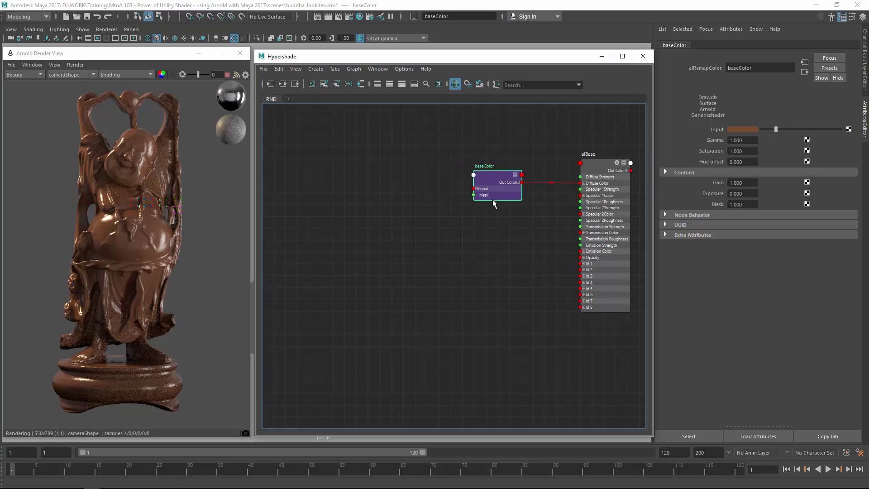
pyautogui.keyDown('alt'); pyautogui.moveTo(489, 200); pyautogui.dragTo(442, 173, button='right'); pyautogui.keyUp('alt')
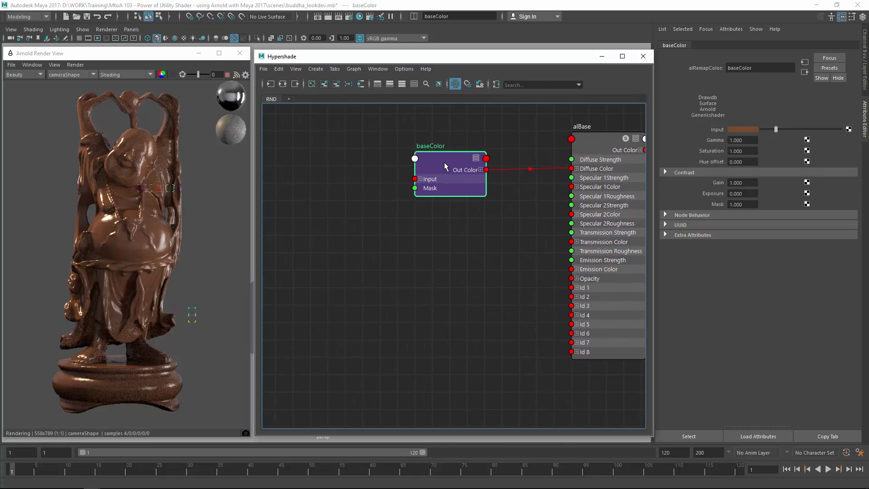
# Create an alCurvature node and place it to the lower left of the baseColor node.
pyautogui.click(388, 235)
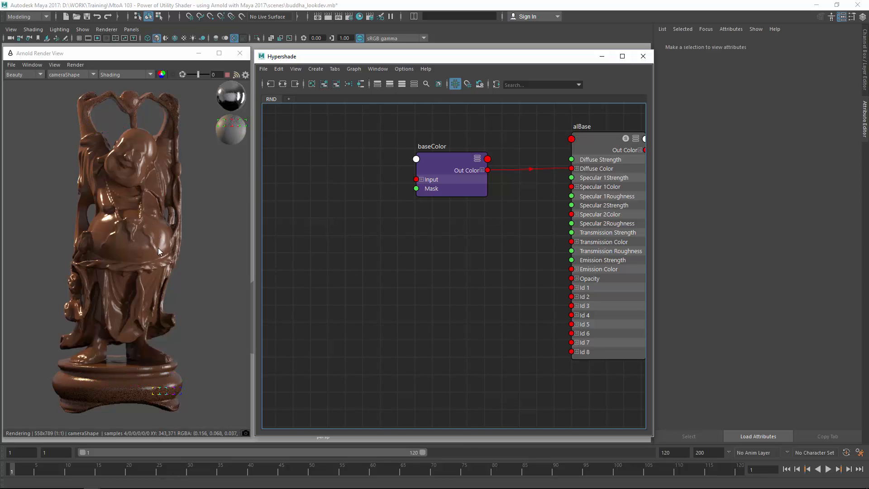
pyautogui.keyDown('alt'); pyautogui.moveTo(376, 226); pyautogui.dragTo(378, 243, button='middle'); pyautogui.keyUp('alt')
pyautogui.press('Tab')
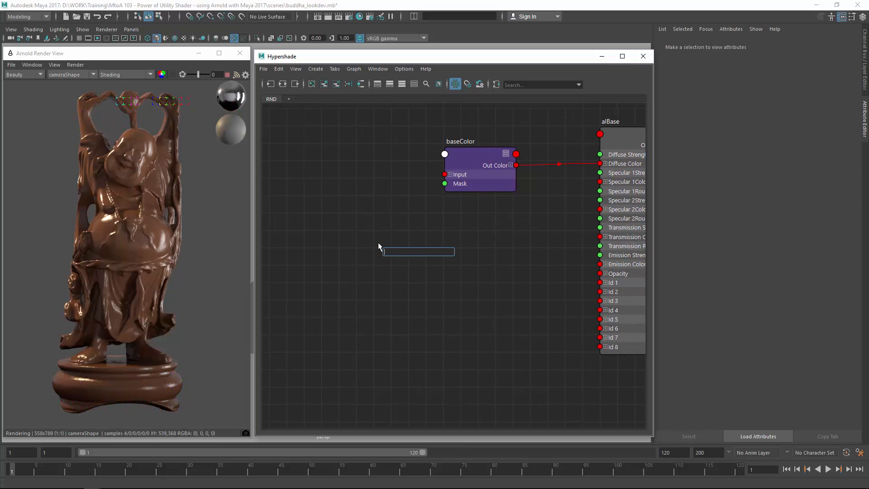
pyautogui.write('alCur')
pyautogui.press('Down')
pyautogui.press('Return')
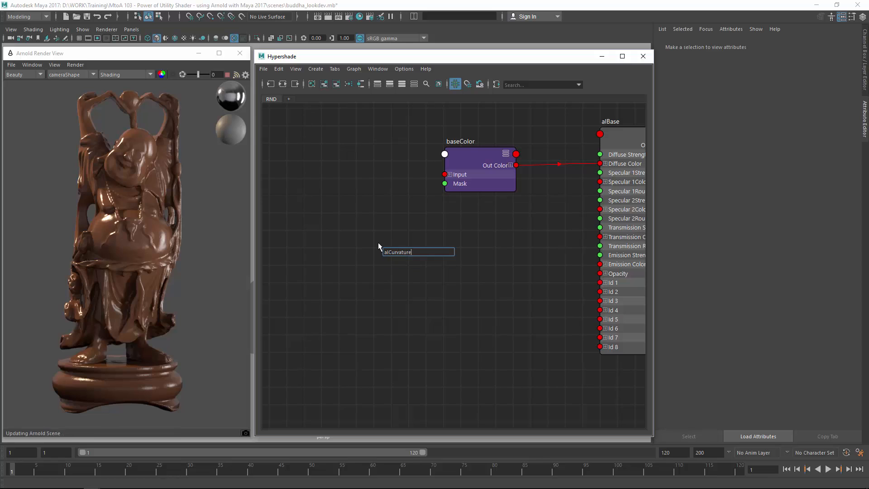
pyautogui.moveTo(414, 254); pyautogui.dragTo(349, 202)
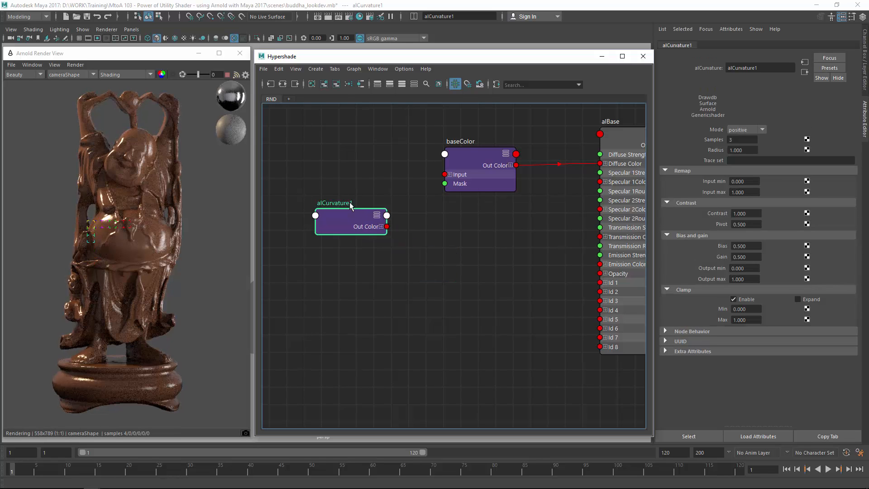
# Expand the alCurvature node's Out Color and connect Out Color R to the Mask input of baseColor.
pyautogui.click(381, 226)
pyautogui.moveTo(387, 236); pyautogui.dragTo(445, 183)
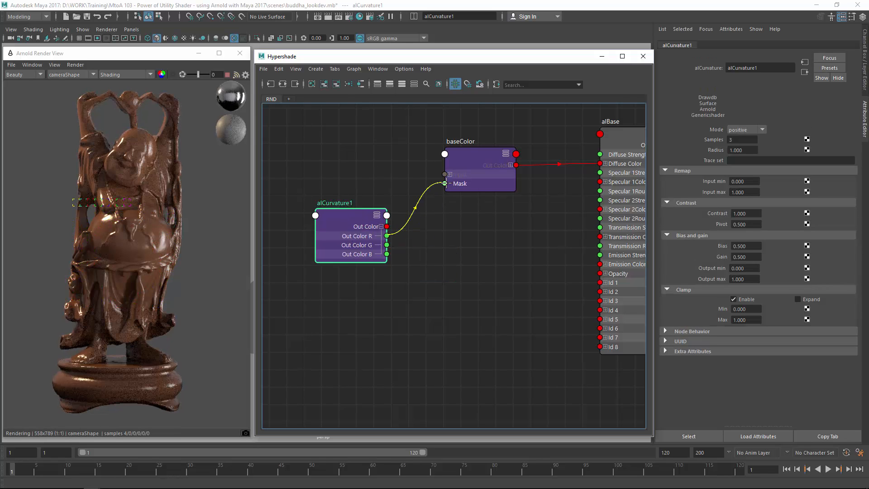
pyautogui.moveTo(346, 217); pyautogui.dragTo(342, 215)
# Isolate the alCurvature node in the render and set its Radius to 0.020, Input min to 0.130 and Input max to 1.110.
pyautogui.click(114, 75)
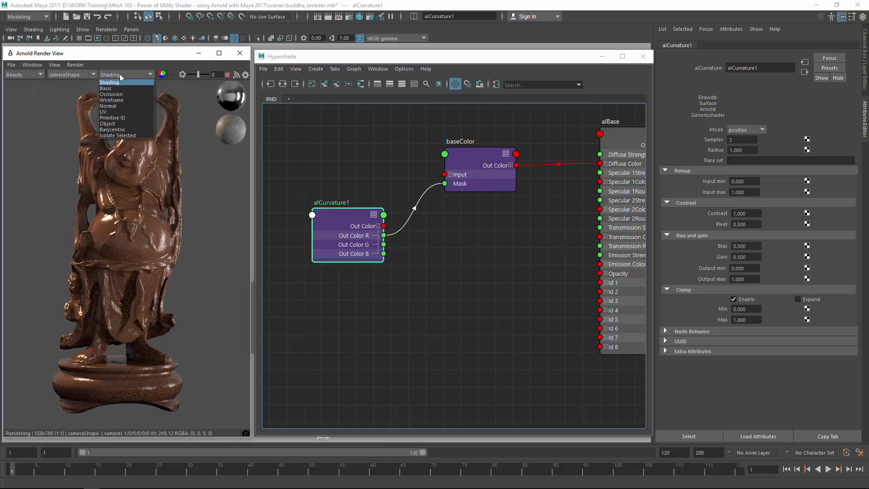
pyautogui.click(119, 135)
pyautogui.moveTo(334, 222); pyautogui.dragTo(333, 218)
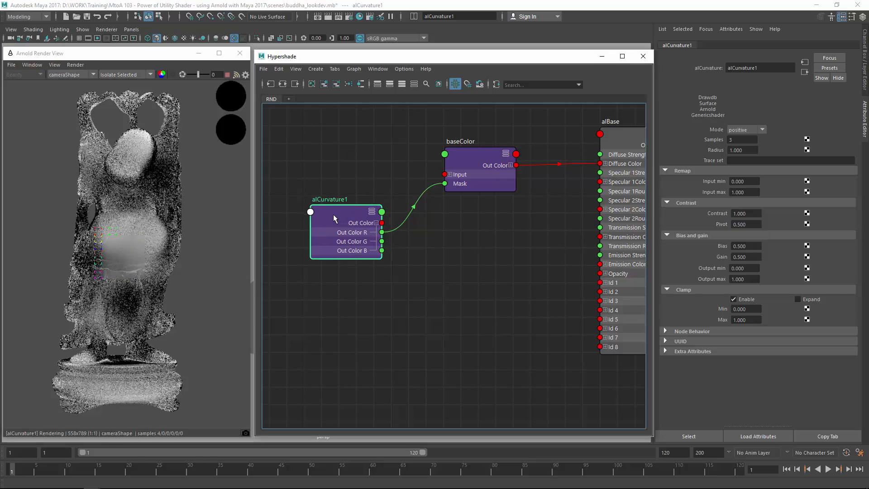
pyautogui.keyDown('ctrl'); pyautogui.moveTo(749, 151); pyautogui.dragTo(731, 152); pyautogui.keyUp('ctrl')
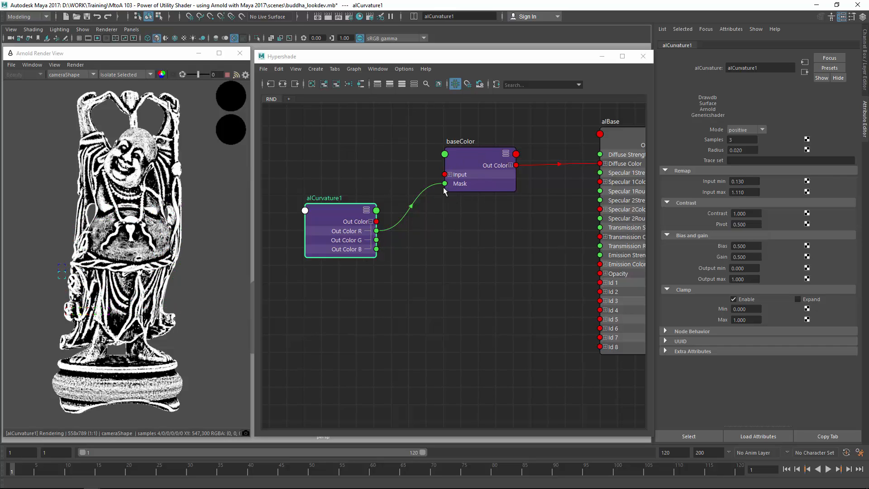
# Isolate the baseColor node in the render and lower its Exposure to -0.590.
pyautogui.click(470, 153)
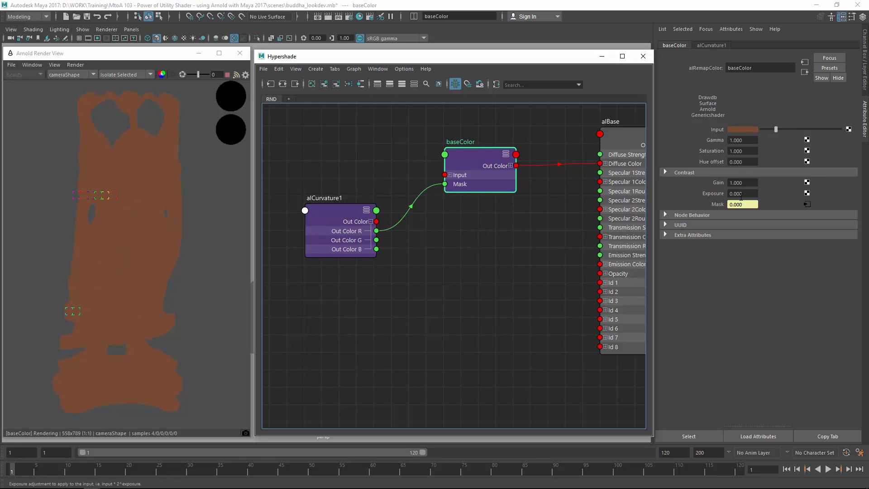
pyautogui.keyDown('ctrl'); pyautogui.moveTo(738, 198); pyautogui.dragTo(730, 196); pyautogui.keyUp('ctrl')
pyautogui.keyDown('ctrl'); pyautogui.moveTo(711, 196); pyautogui.dragTo(710, 198); pyautogui.keyUp('ctrl')
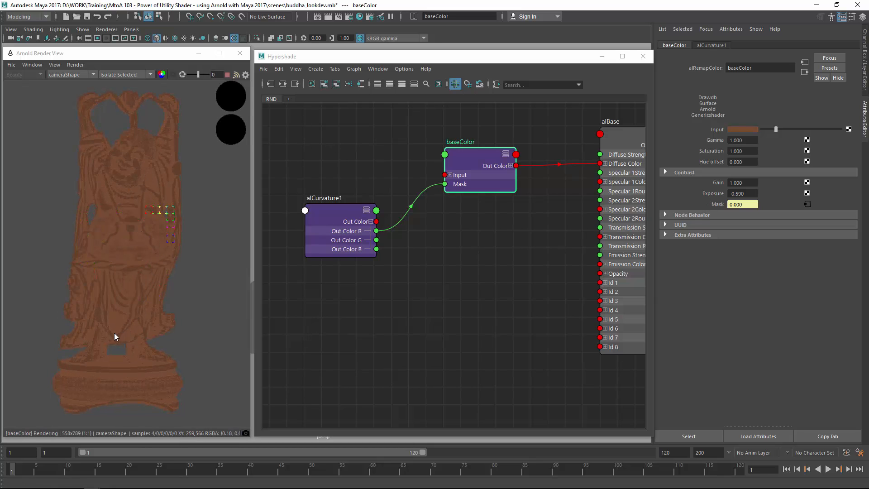
# Return the render to Shading mode and restrict it to a crop region around the statue's face, then around its belly.
pyautogui.click(129, 75)
pyautogui.click(126, 85)
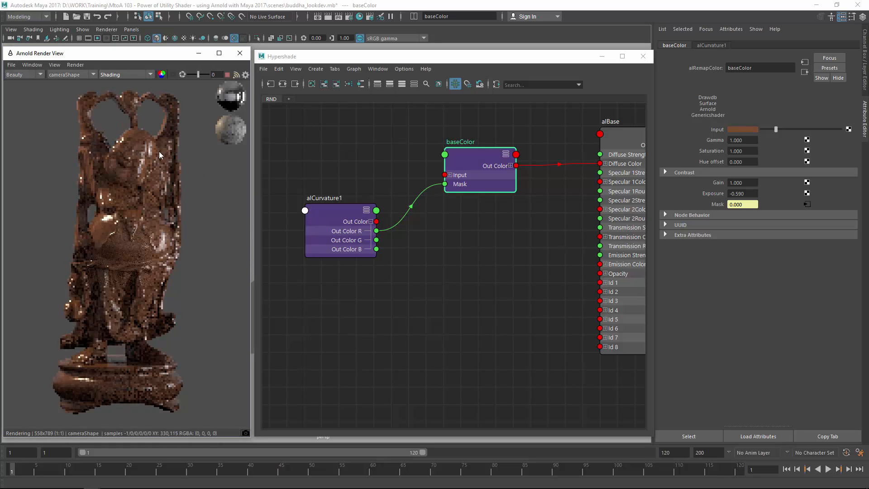
pyautogui.moveTo(164, 117); pyautogui.dragTo(89, 198)
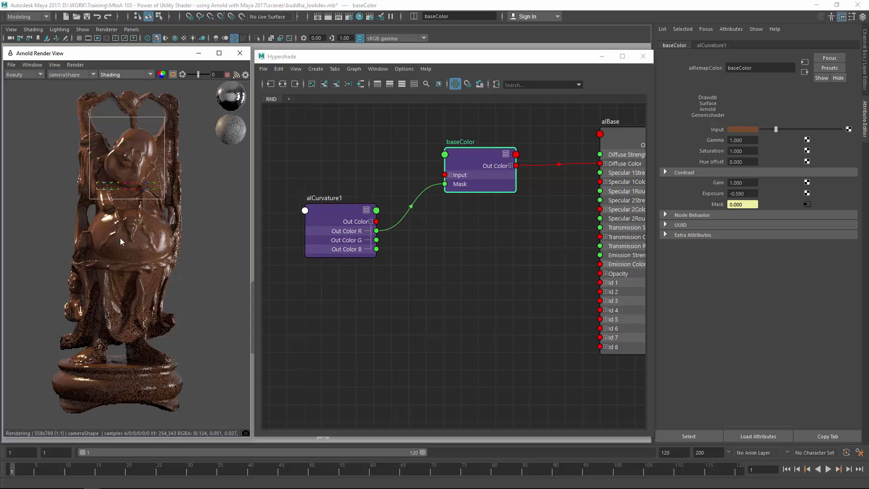
pyautogui.moveTo(72, 205); pyautogui.dragTo(149, 288)
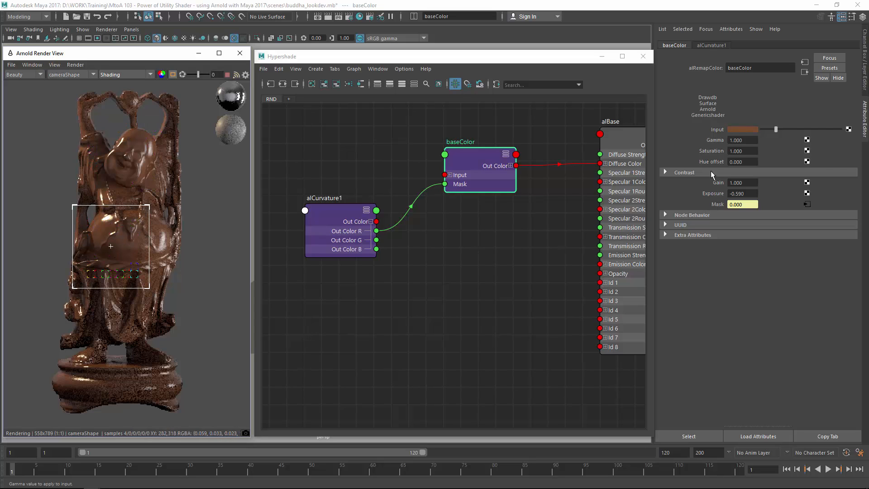
# Set the Exposure of baseColor to -1 and enlarge the render region to cover the whole statue.
pyautogui.click(751, 193)
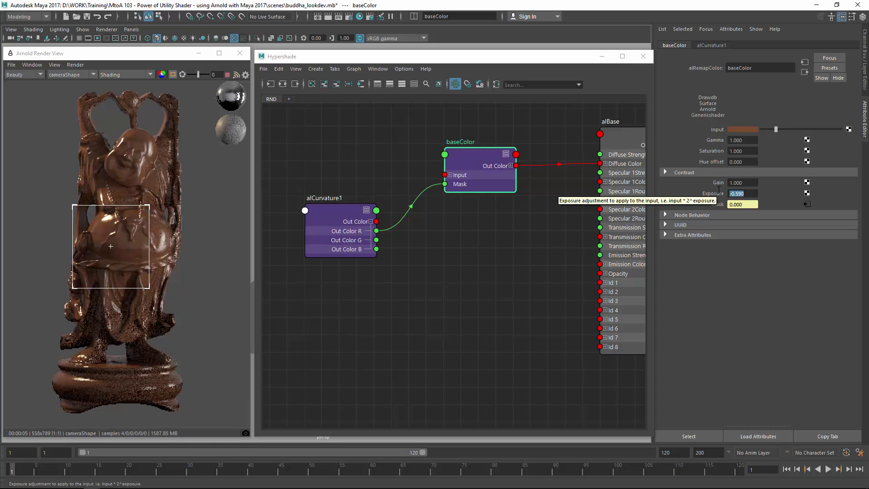
pyautogui.write('-1')
pyautogui.press('Return')
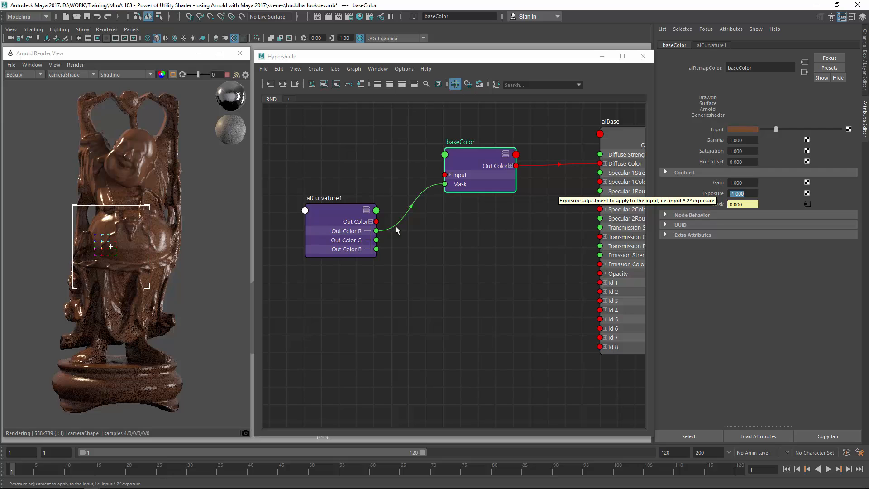
pyautogui.moveTo(63, 137); pyautogui.dragTo(200, 279)
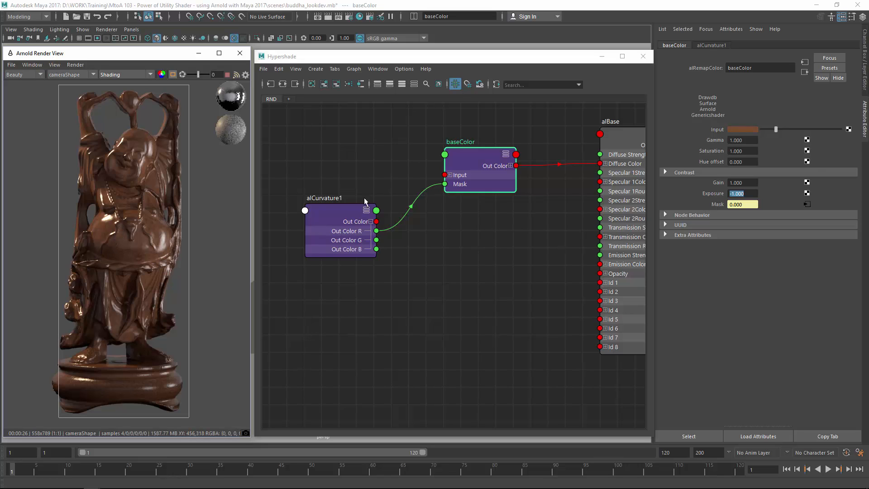
# Move the alCurvature node further left, then create an alRemapFloat node and place it below baseColor.
pyautogui.moveTo(331, 222); pyautogui.dragTo(313, 221)
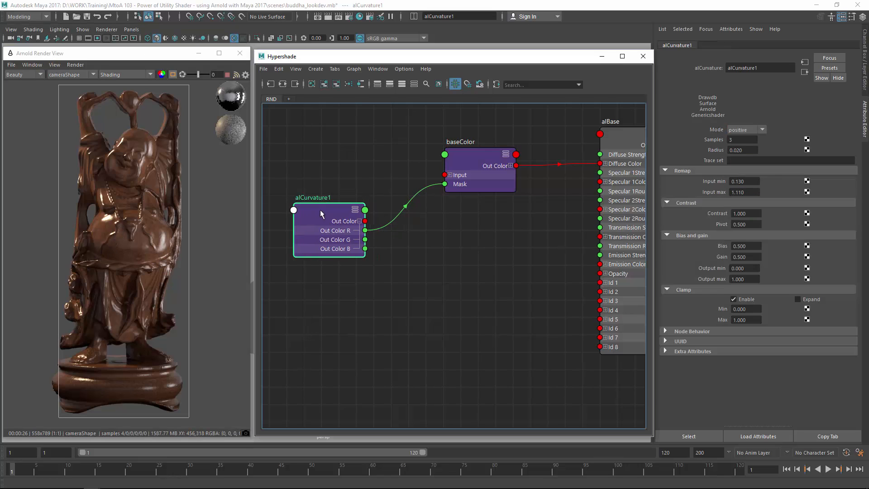
pyautogui.click(410, 272)
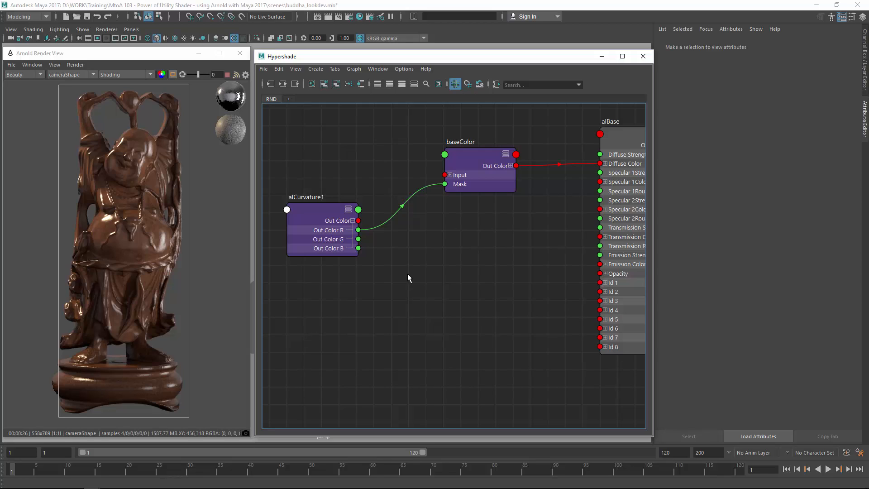
pyautogui.press('Tab')
pyautogui.write('alre')
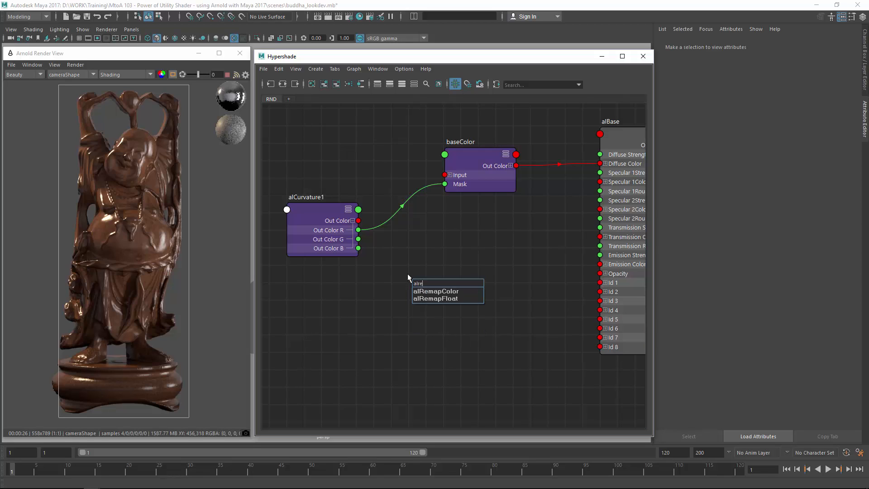
pyautogui.press('Down')
pyautogui.press('Return')
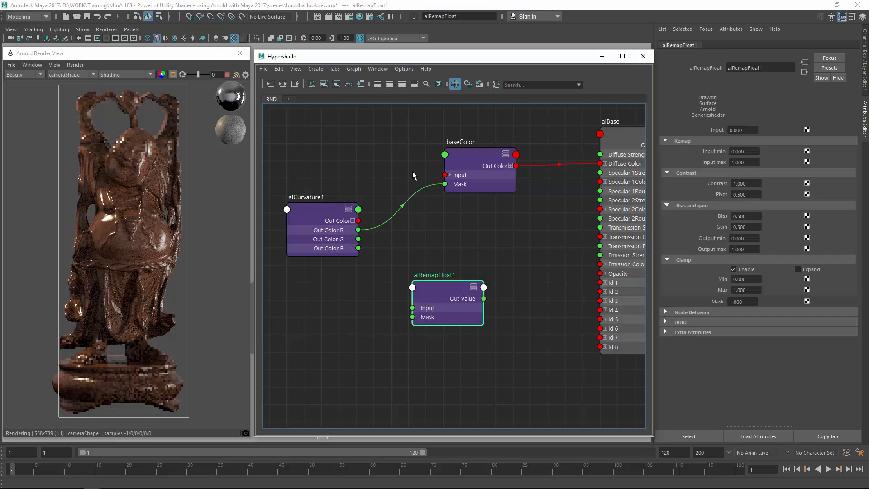
pyautogui.moveTo(430, 293); pyautogui.dragTo(455, 239)
# Rename the alRemapFloat node to specRRemap.
pyautogui.doubleClick(458, 222)
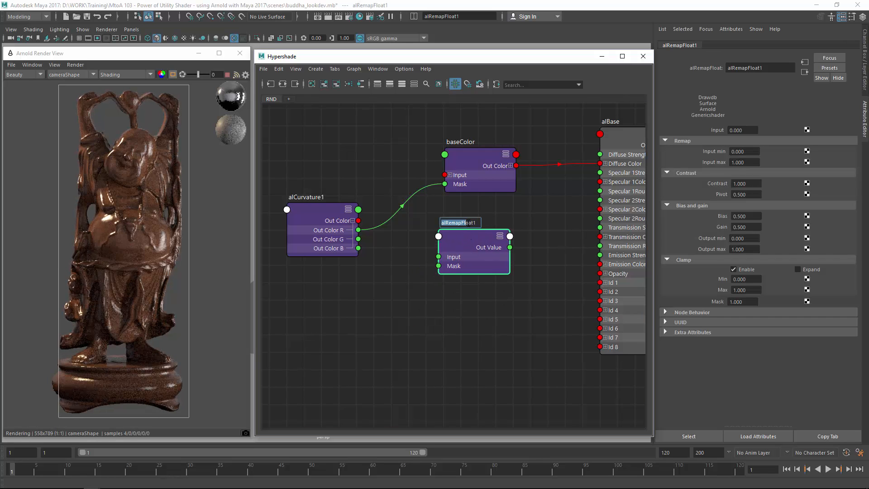
pyautogui.write('specRremap')
pyautogui.press('Return')
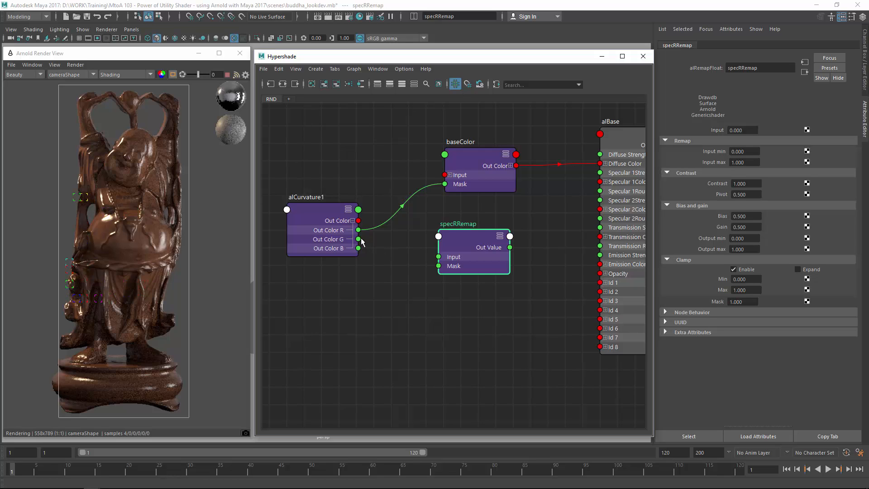
# Connect alCurvature1's Out Color R to specRRemap's Mask and specRRemap's Out Value to alBase's Specular 1 Roughness.
pyautogui.moveTo(358, 230); pyautogui.dragTo(438, 265)
pyautogui.click(526, 247)
pyautogui.keyDown('alt'); pyautogui.moveTo(526, 246); pyautogui.dragTo(496, 238, button='middle'); pyautogui.keyUp('alt')
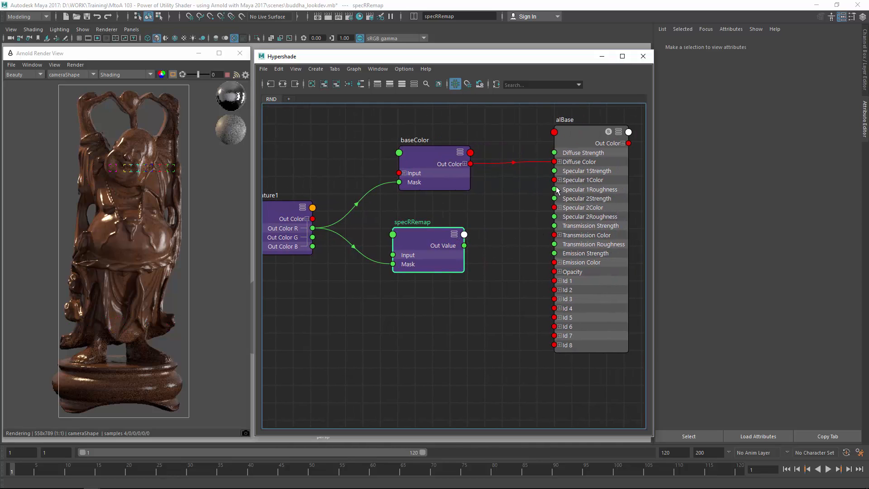
pyautogui.moveTo(464, 245); pyautogui.dragTo(554, 189)
# Try an Input of 0.2 on specRRemap, then raise it to 0.3.
pyautogui.click(412, 237)
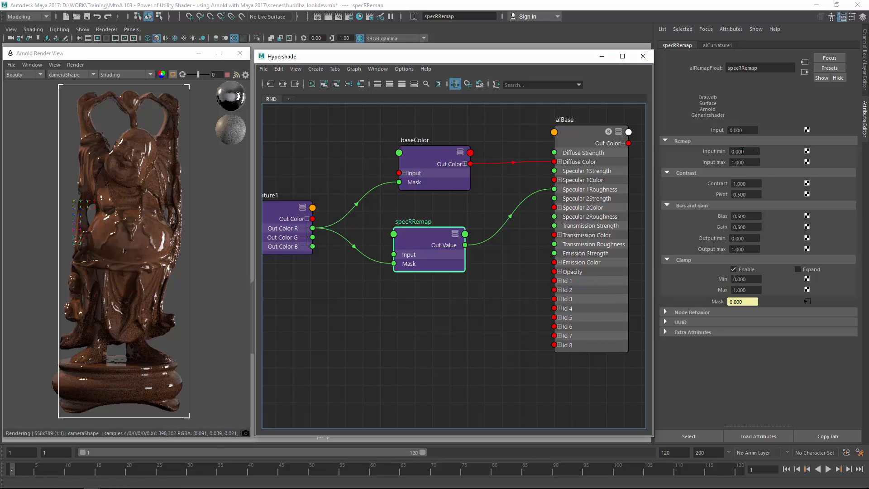
pyautogui.click(735, 131)
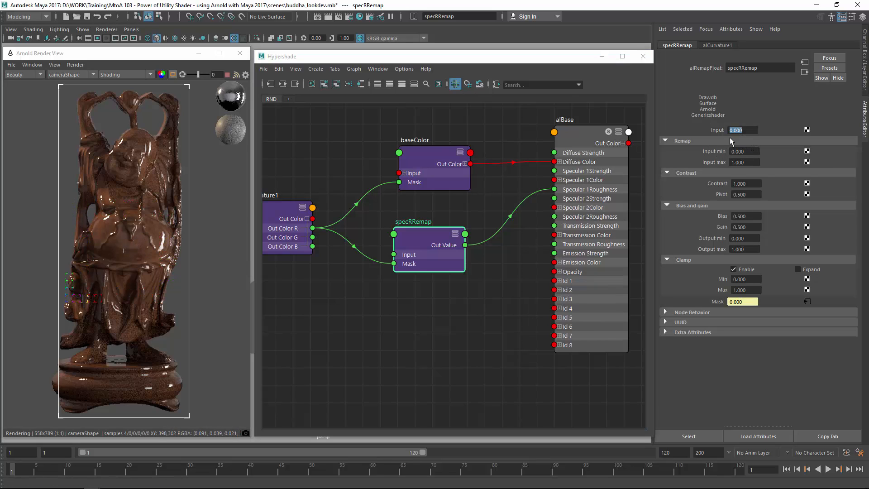
pyautogui.write('0.2')
pyautogui.press('Return')
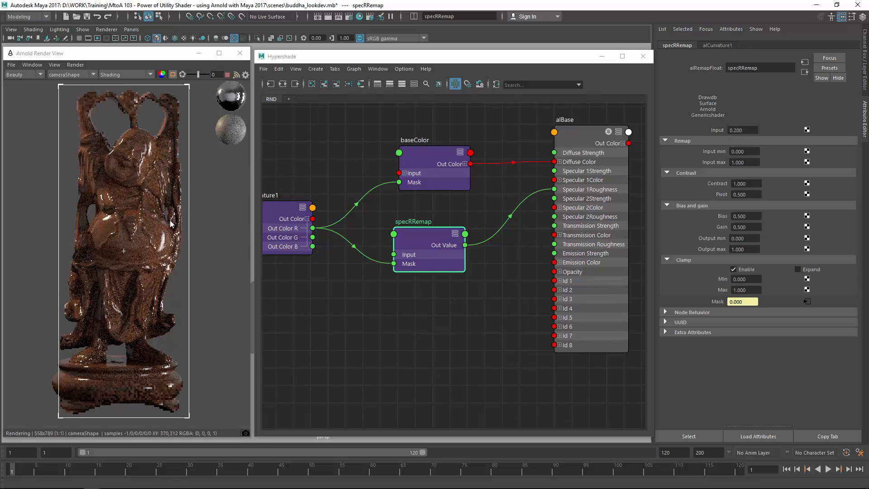
pyautogui.click(731, 131)
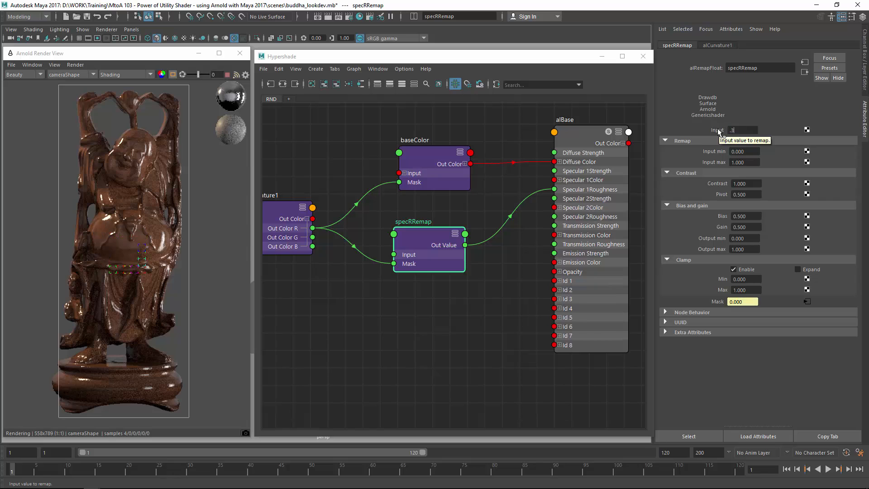
pyautogui.press('Return')
# Restrict the render region to the statue's belly and examine the isolated outputs of alCurvature1 and specRRemap.
pyautogui.keyDown('shift'); pyautogui.moveTo(86, 195); pyautogui.dragTo(128, 240); pyautogui.keyUp('shift')
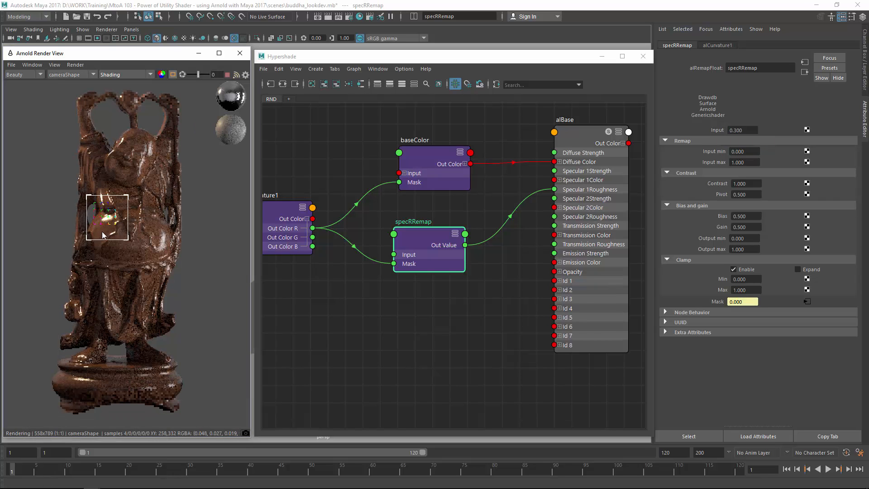
pyautogui.keyDown('shift'); pyautogui.moveTo(73, 195); pyautogui.dragTo(196, 275); pyautogui.keyUp('shift')
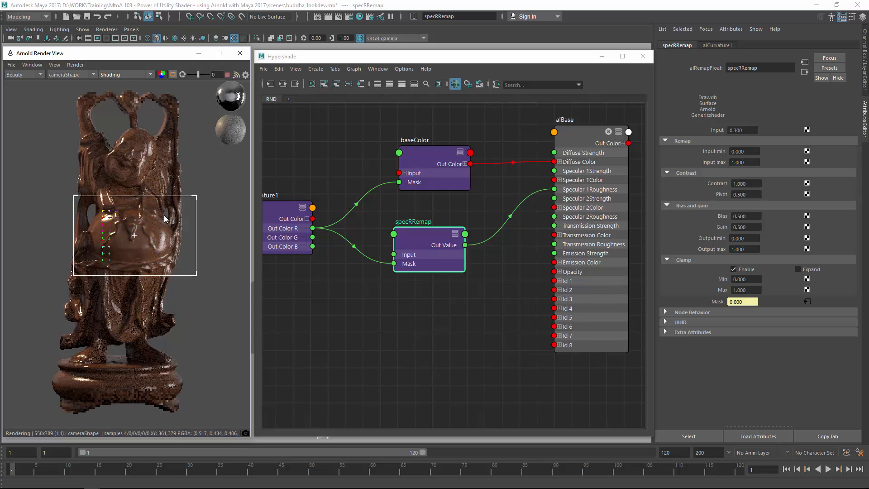
pyautogui.click(129, 74)
pyautogui.click(128, 136)
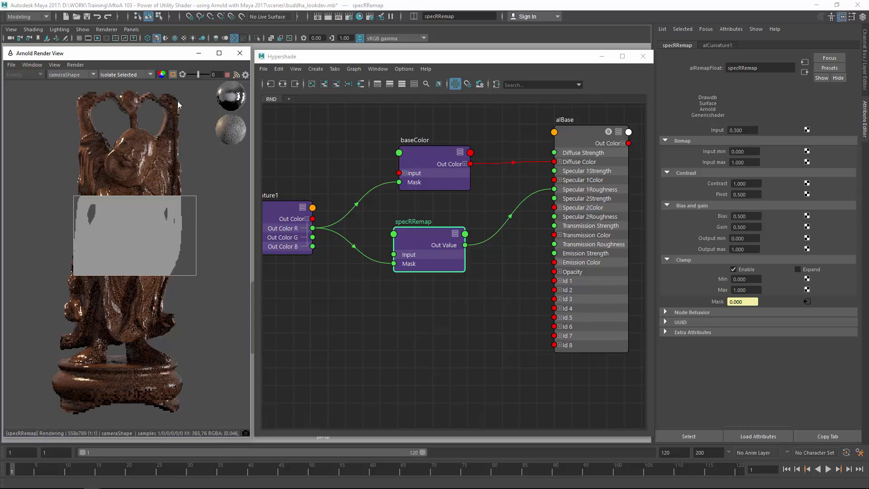
pyautogui.click(290, 213)
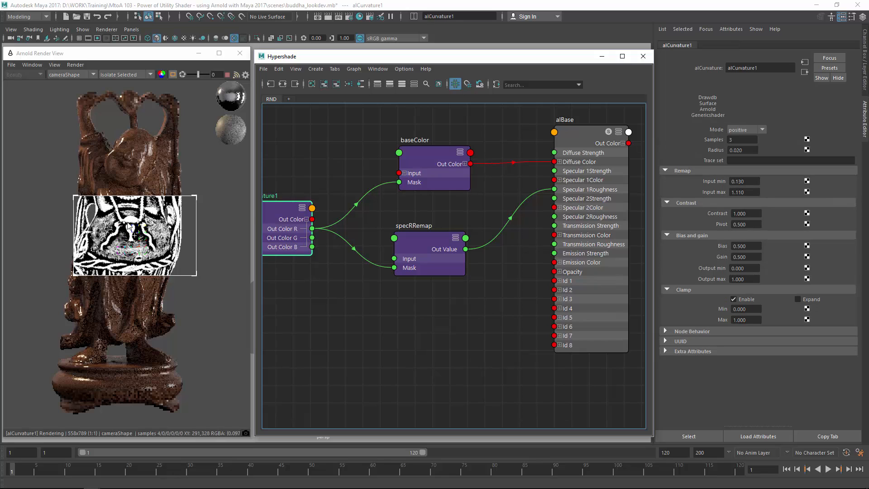
pyautogui.click(417, 238)
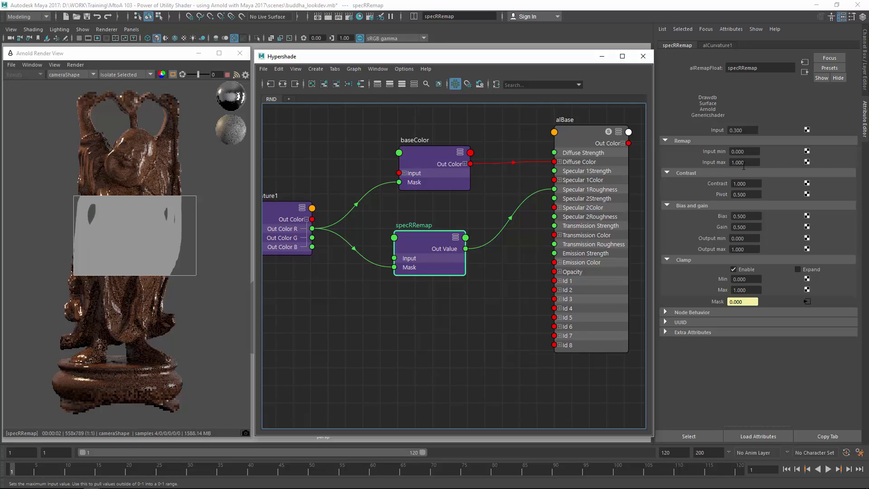
# Lower specRRemap's Input max to 0.61 and widen the render view by narrowing the Hypershade window.
pyautogui.keyDown('ctrl'); pyautogui.moveTo(746, 164); pyautogui.dragTo(735, 163); pyautogui.keyUp('ctrl')
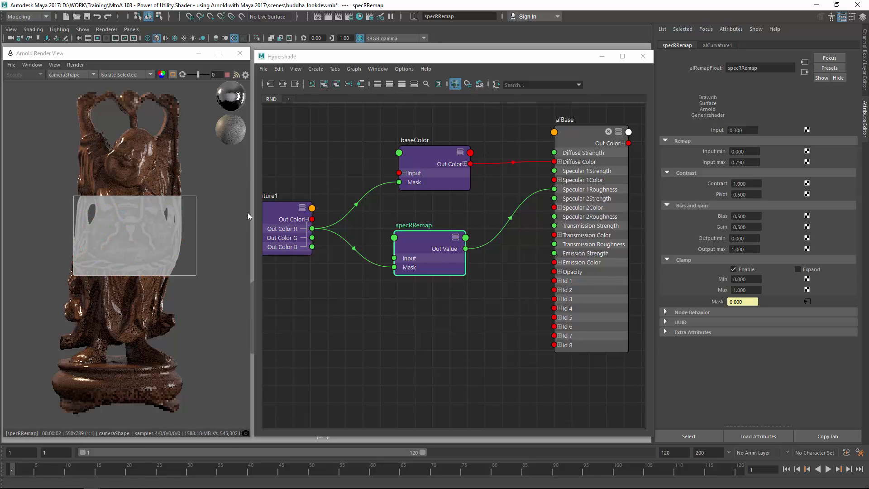
pyautogui.moveTo(255, 216); pyautogui.dragTo(331, 217)
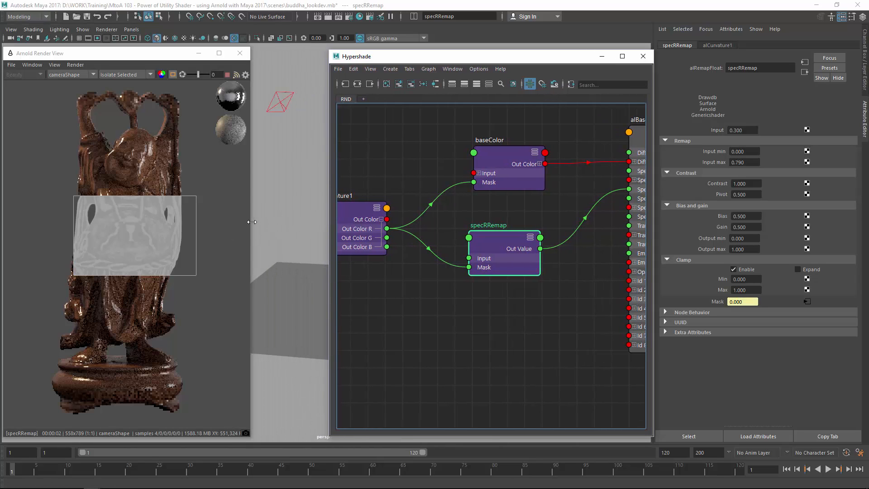
pyautogui.moveTo(252, 222); pyautogui.dragTo(330, 222)
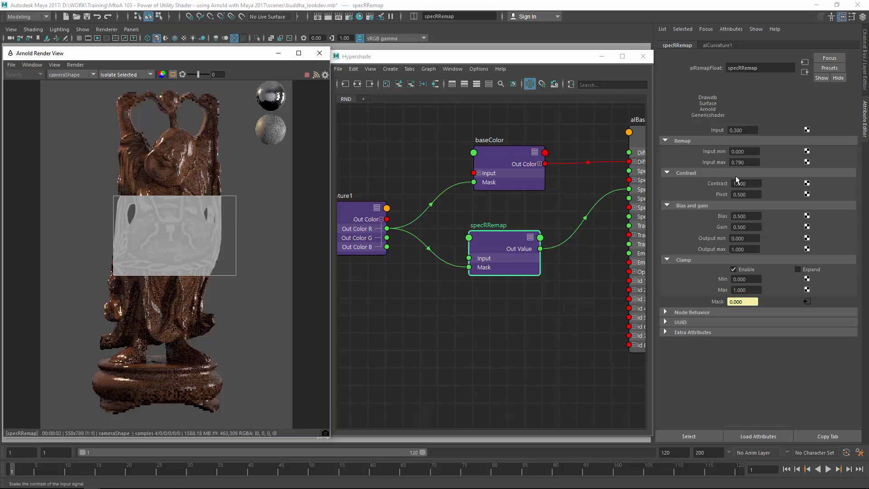
pyautogui.keyDown('ctrl'); pyautogui.moveTo(747, 162); pyautogui.dragTo(739, 162); pyautogui.keyUp('ctrl')
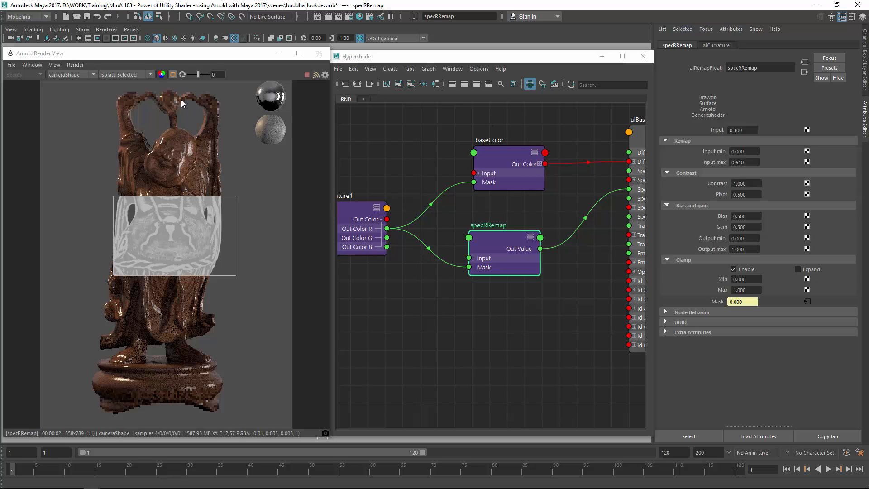
# Return the render to Shading mode and restrict the render region to the statue's face.
pyautogui.click(139, 73)
pyautogui.click(138, 86)
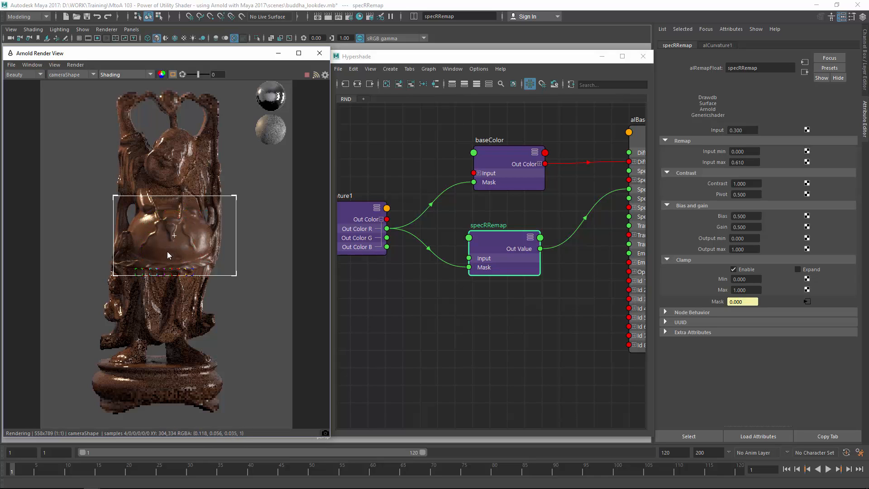
pyautogui.moveTo(127, 125); pyautogui.dragTo(200, 204)
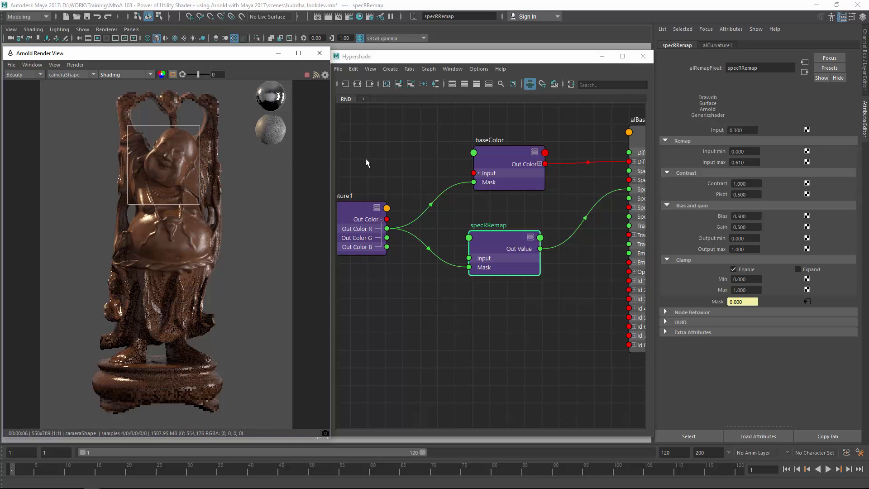
# Create an alFlowNoise node in the shading graph and place it below alCurvature1.
pyautogui.keyDown('alt'); pyautogui.moveTo(424, 253); pyautogui.dragTo(452, 202, button='middle'); pyautogui.keyUp('alt')
pyautogui.scroll(-3, 453, 202)
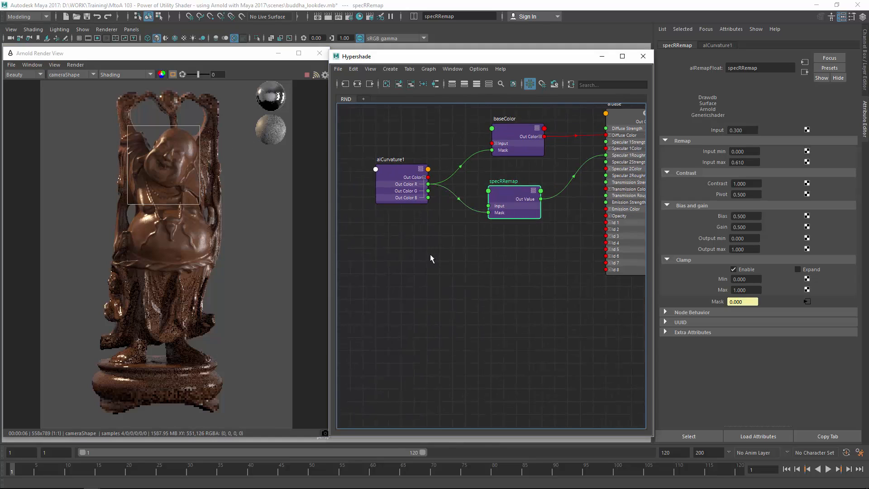
pyautogui.click(399, 273)
pyautogui.press('Tab')
pyautogui.write('la')
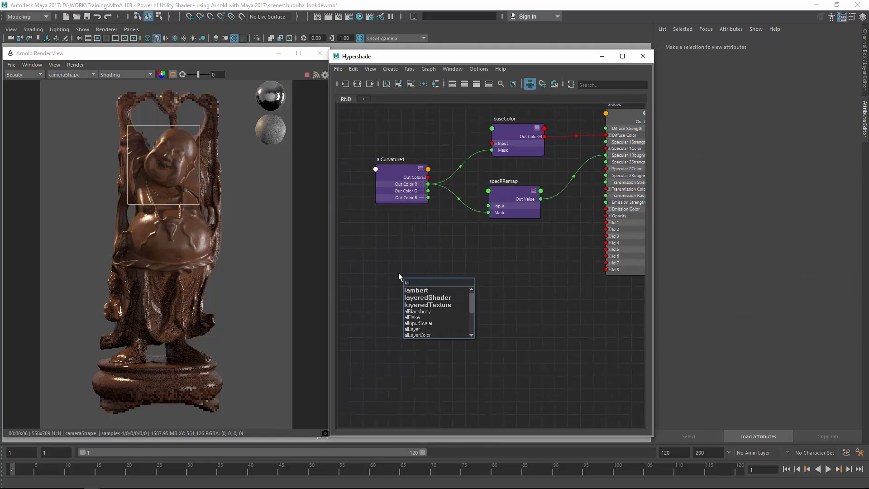
pyautogui.press('BackSpace')
pyautogui.press('BackSpace')
pyautogui.write('alFlo')
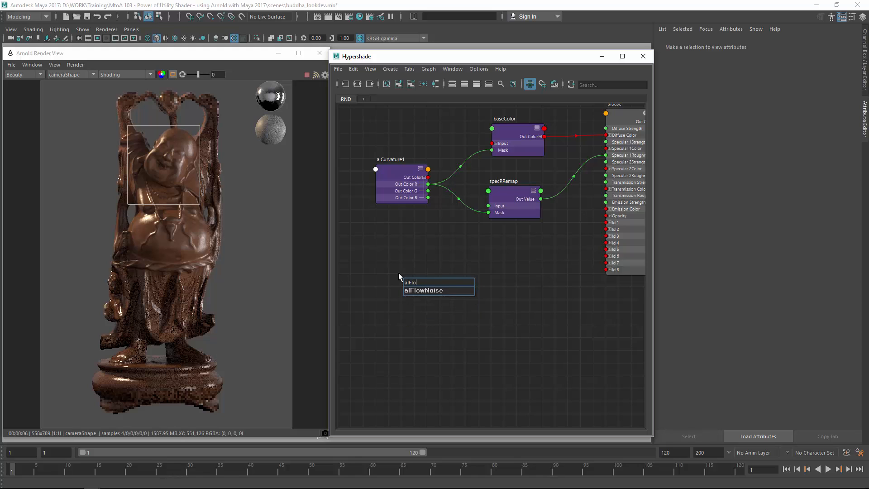
pyautogui.press('Down')
pyautogui.press('Return')
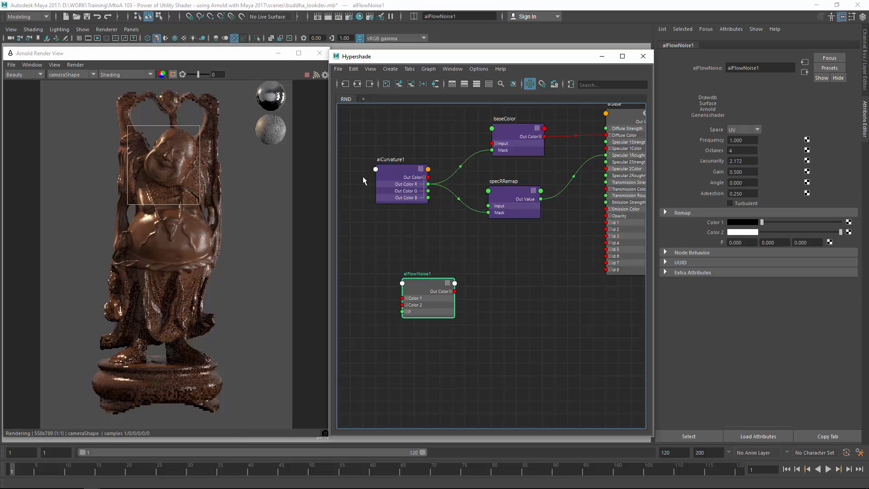
pyautogui.moveTo(417, 290); pyautogui.dragTo(417, 255)
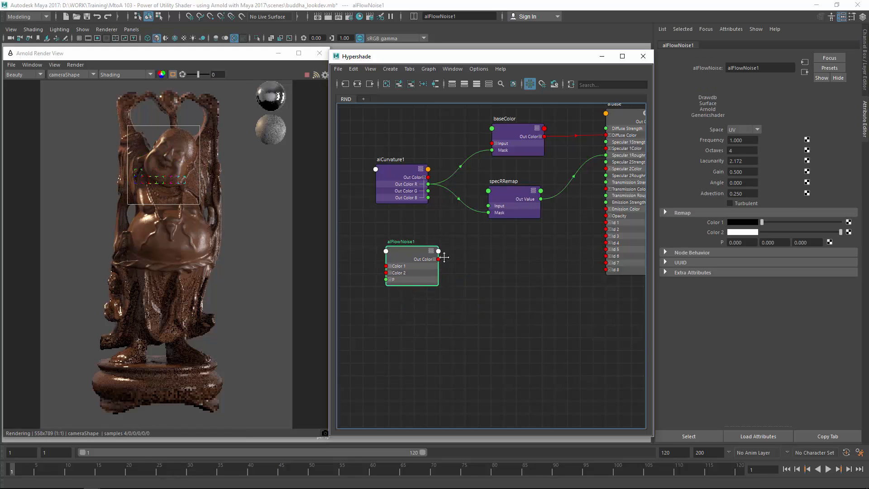
# Connect the alFlowNoise node's Out Color to alBase's Id 1 input and save the scene.
pyautogui.keyDown('alt'); pyautogui.moveTo(444, 258); pyautogui.dragTo(416, 263, button='middle'); pyautogui.keyUp('alt')
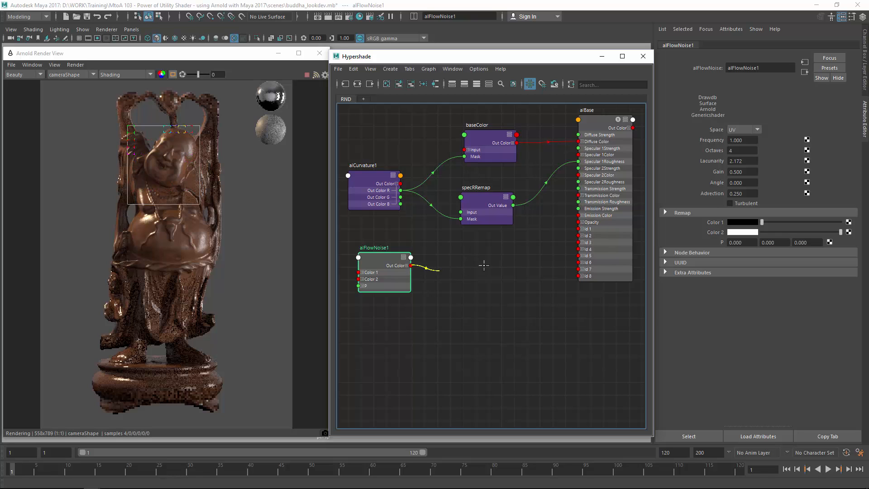
pyautogui.moveTo(484, 265); pyautogui.dragTo(578, 228)
pyautogui.hotkey('ctrl', 's')
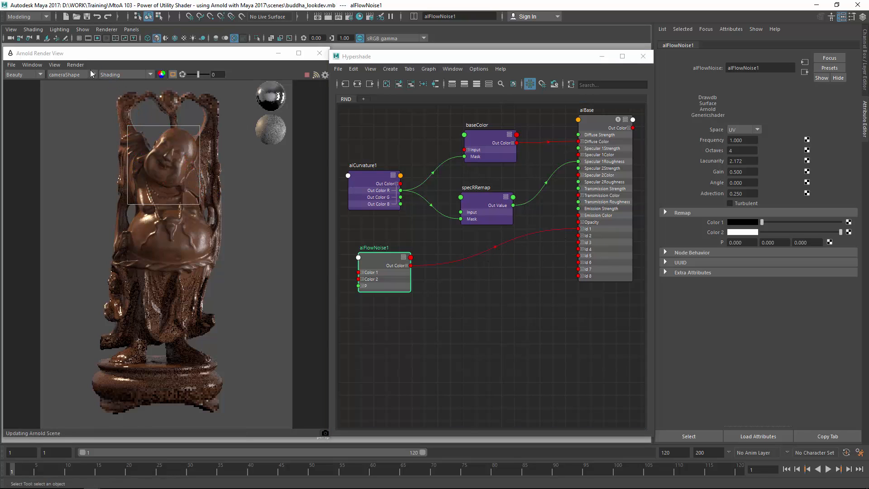
# Isolate the alFlowNoise node in the render across the whole statue and set its Space to object.
pyautogui.click(121, 75)
pyautogui.click(122, 141)
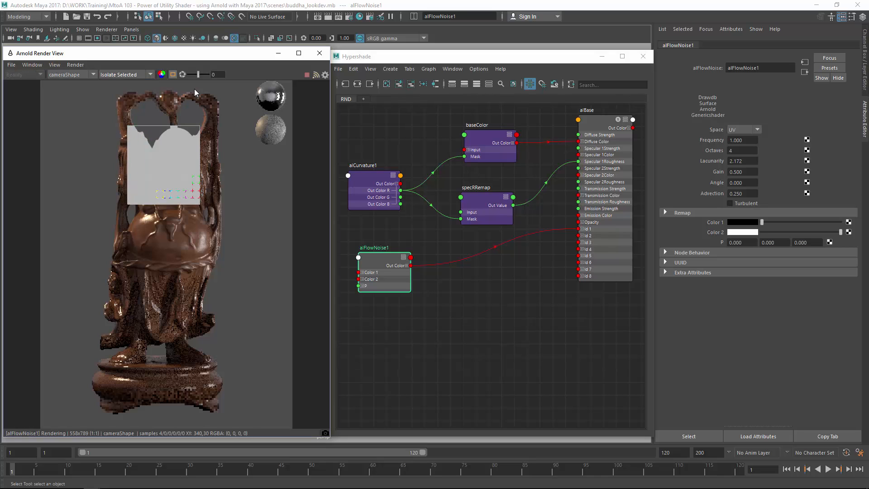
pyautogui.moveTo(371, 259); pyautogui.dragTo(373, 257)
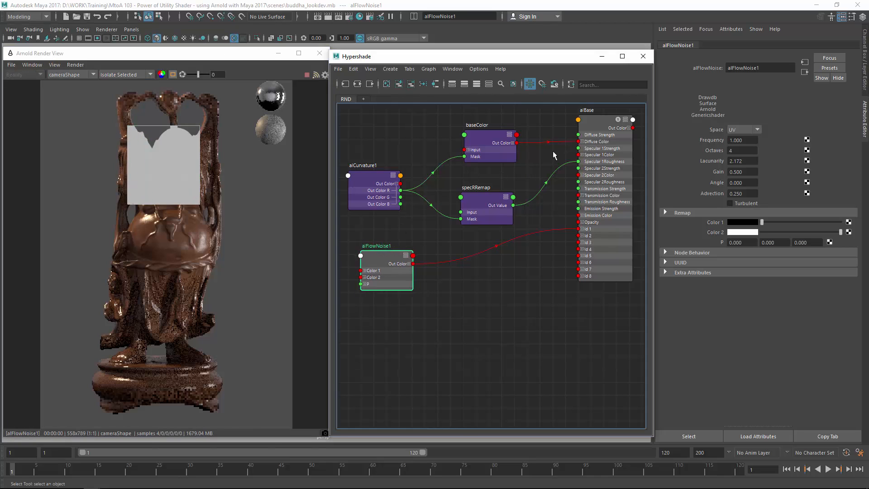
pyautogui.click(744, 129)
pyautogui.click(742, 150)
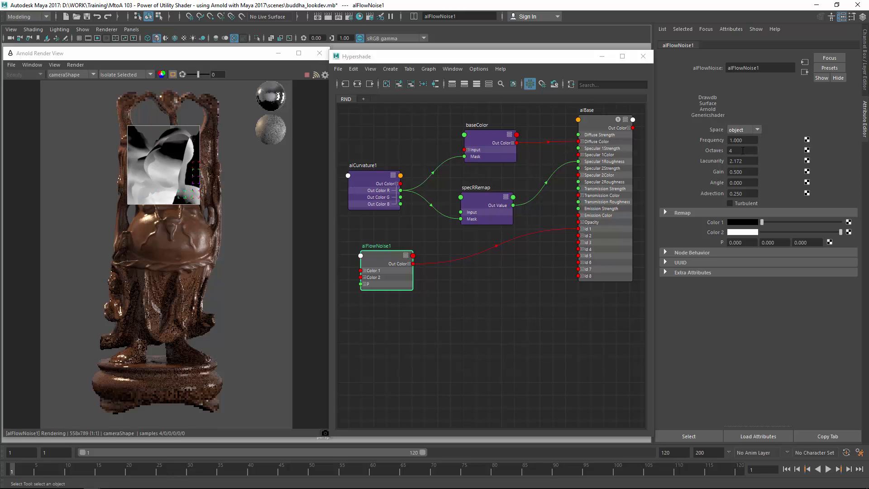
pyautogui.click(101, 169)
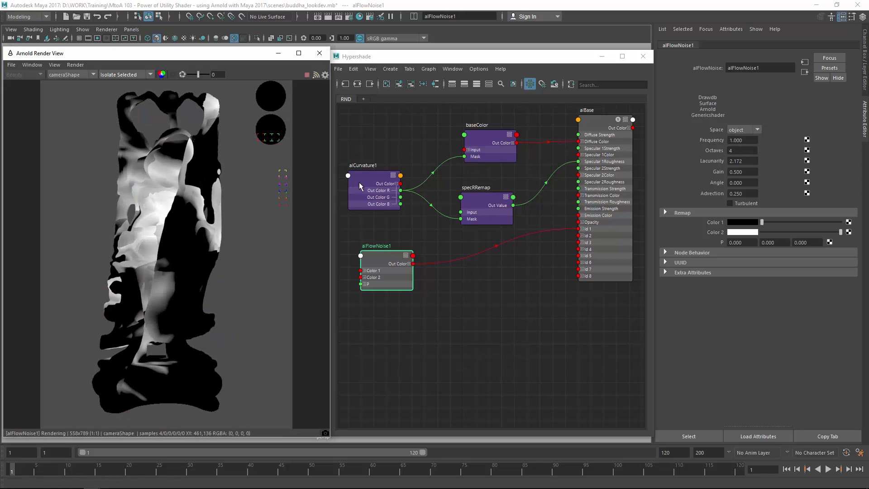
# Set the alFlowNoise node's Frequency to 47.76 and its Gain to 0.78.
pyautogui.moveTo(748, 140); pyautogui.dragTo(695, 139)
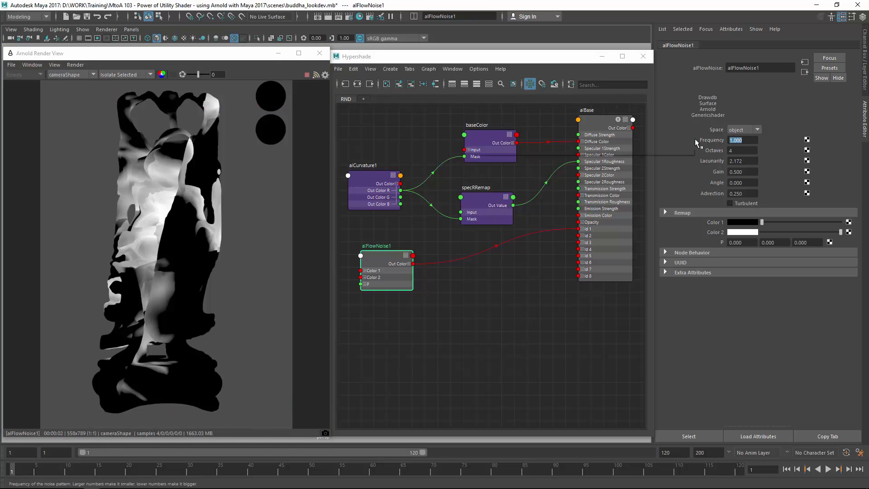
pyautogui.write('50')
pyautogui.press('Return')
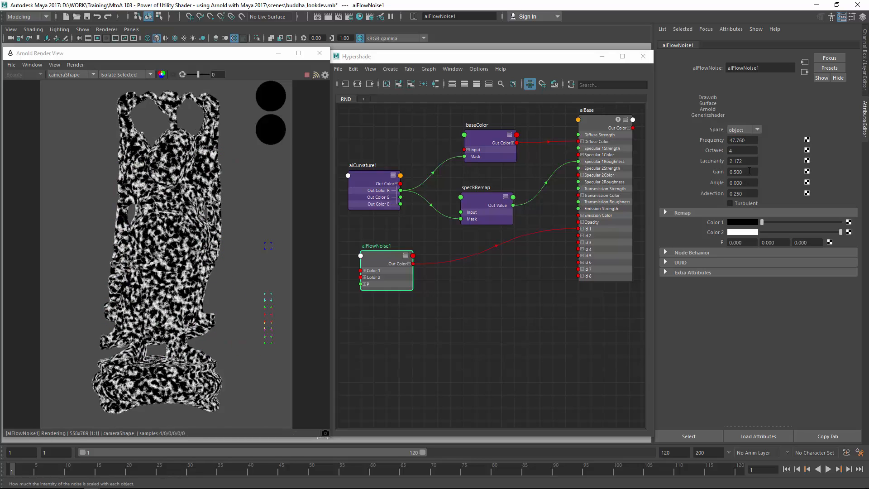
pyautogui.keyDown('ctrl'); pyautogui.moveTo(744, 172); pyautogui.dragTo(778, 171); pyautogui.keyUp('ctrl')
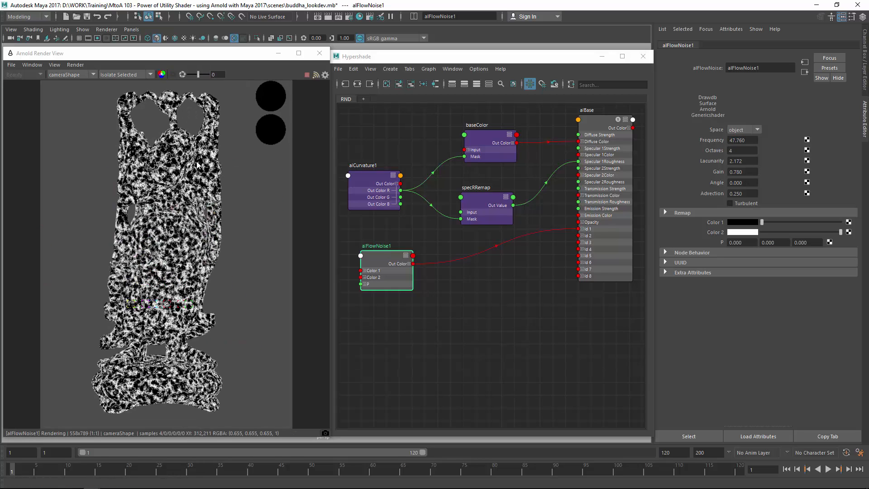
# Render through the perspShape camera and move in close on the statue's head to examine the noise pattern.
pyautogui.click(92, 75)
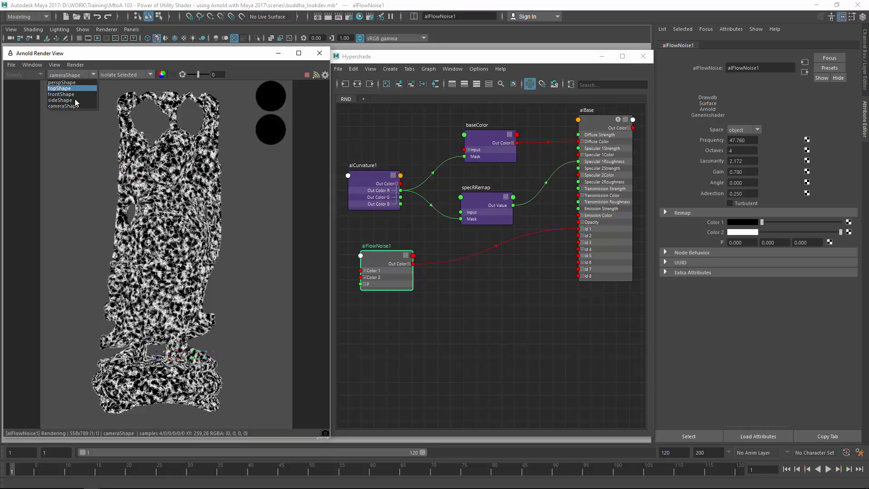
pyautogui.click(62, 82)
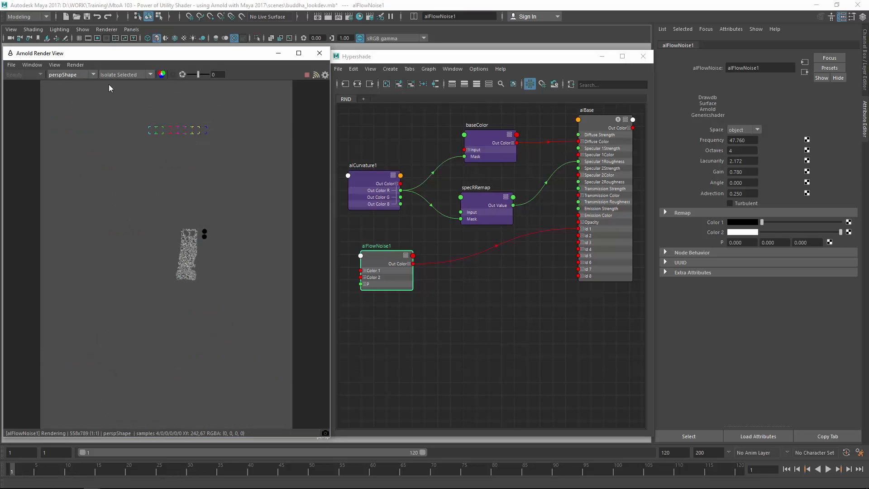
pyautogui.click(32, 67)
pyautogui.click(74, 124)
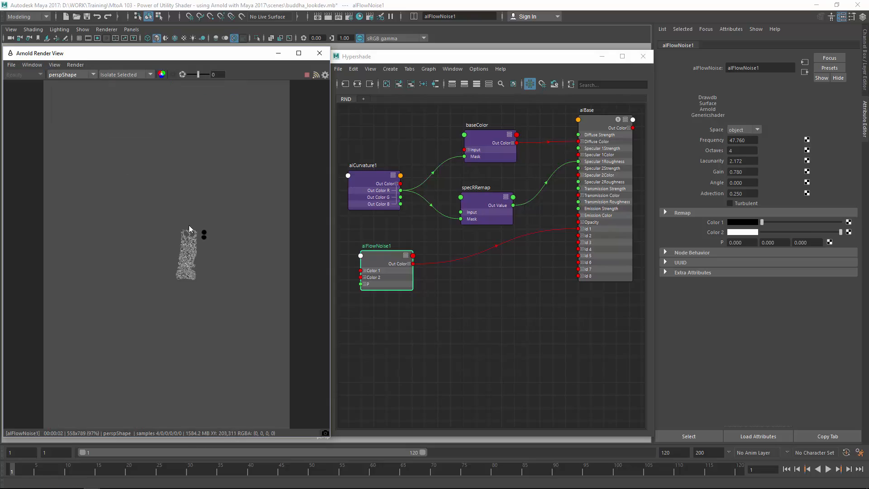
pyautogui.keyDown('alt'); pyautogui.moveTo(244, 214); pyautogui.dragTo(130, 223, button='right'); pyautogui.keyUp('alt')
pyautogui.keyDown('alt'); pyautogui.moveTo(129, 222); pyautogui.dragTo(231, 208); pyautogui.keyUp('alt')
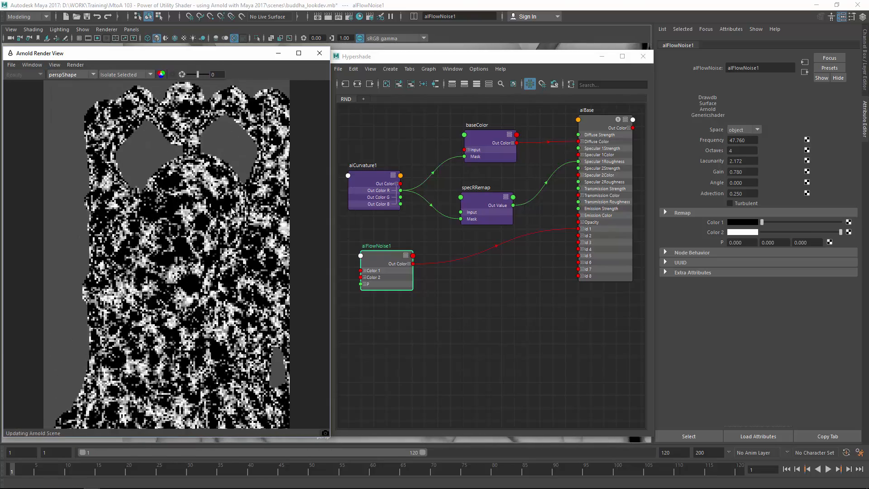
pyautogui.keyDown('alt'); pyautogui.moveTo(292, 209); pyautogui.dragTo(267, 199, button='right'); pyautogui.keyUp('alt')
pyautogui.keyDown('alt'); pyautogui.moveTo(272, 113); pyautogui.dragTo(280, 132, button='middle'); pyautogui.keyUp('alt')
pyautogui.keyDown('alt'); pyautogui.moveTo(290, 131); pyautogui.dragTo(272, 135, button='right'); pyautogui.keyUp('alt')
pyautogui.keyDown('alt'); pyautogui.moveTo(272, 135); pyautogui.dragTo(248, 168, button='middle'); pyautogui.keyUp('alt')
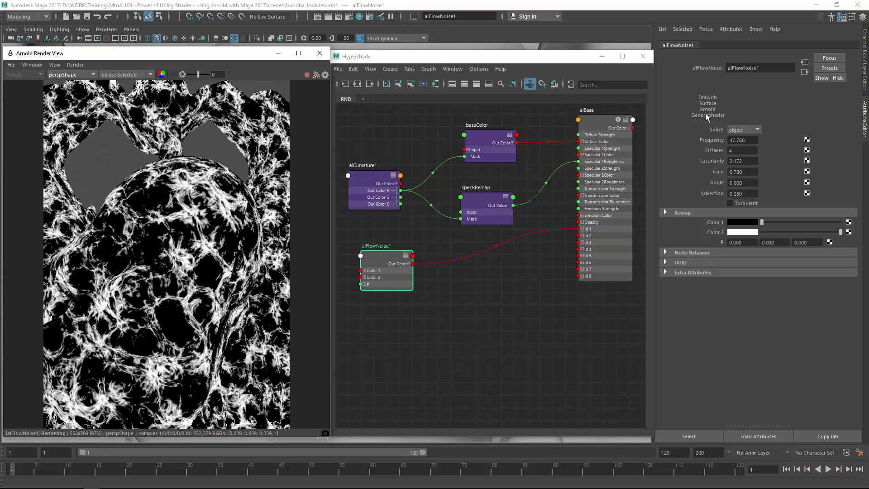
# Set the alFlowNoise node's Gain to 0.96 and its Advection to 0.45, and compare it with the isolated alCurvature node.
pyautogui.keyDown('ctrl'); pyautogui.moveTo(749, 174); pyautogui.dragTo(742, 174); pyautogui.keyUp('ctrl')
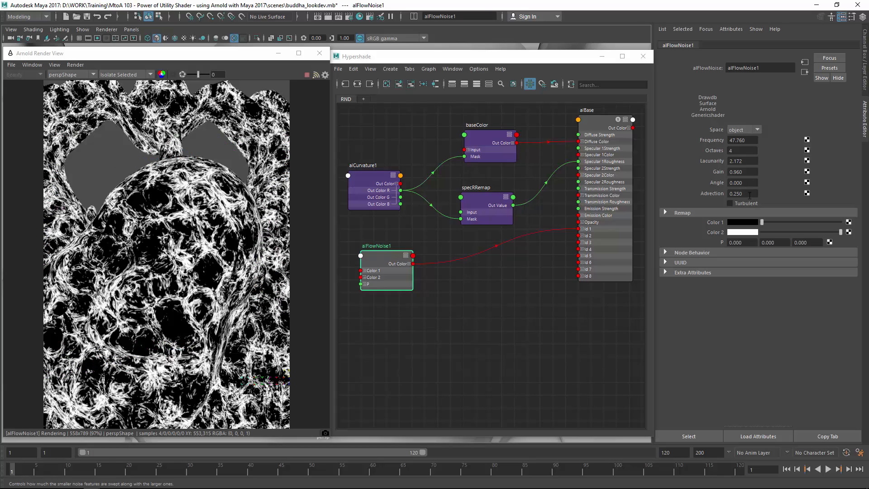
pyautogui.keyDown('ctrl'); pyautogui.moveTo(751, 193); pyautogui.dragTo(760, 194); pyautogui.keyUp('ctrl')
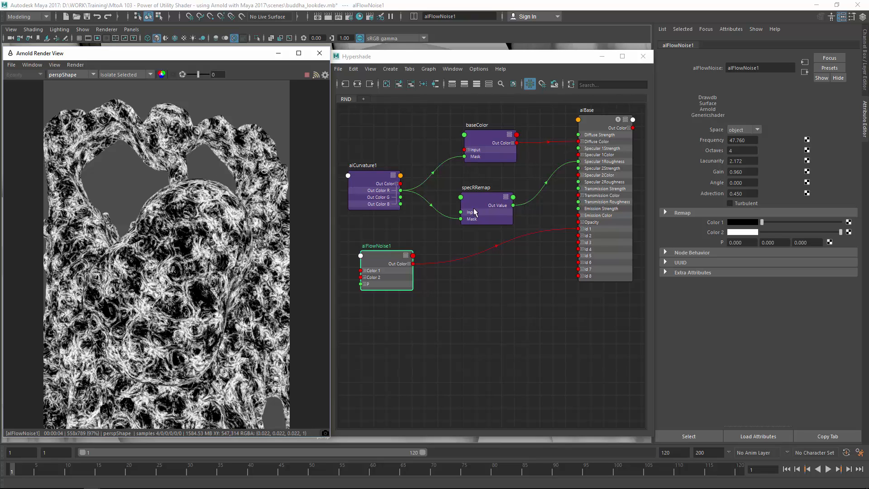
pyautogui.click(375, 194)
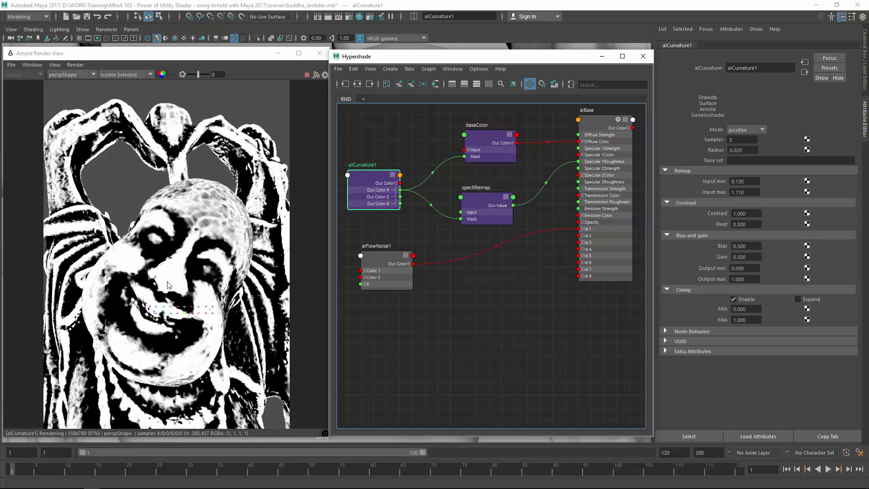
# Create an alCombineFloat node and place it beside the alFlowNoise node, below specRRemap.
pyautogui.keyDown('alt'); pyautogui.moveTo(383, 264); pyautogui.dragTo(401, 243, button='middle'); pyautogui.keyUp('alt')
pyautogui.click(500, 282)
pyautogui.press('Tab')
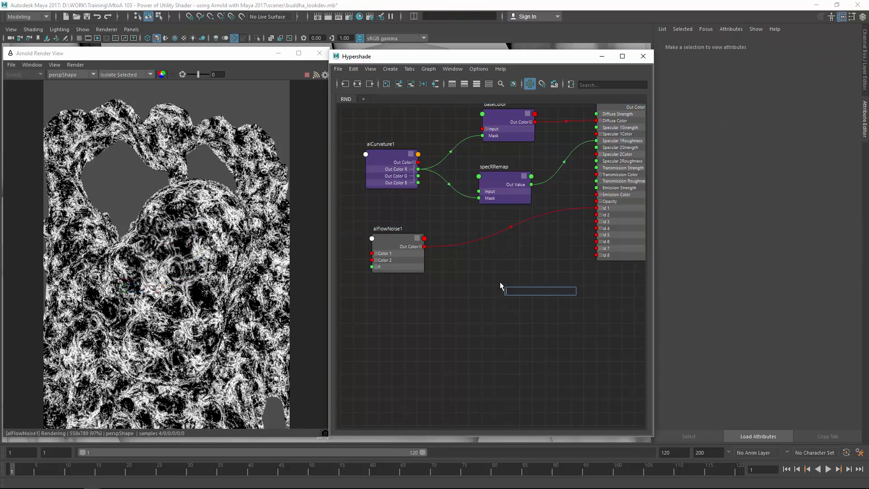
pyautogui.write('aLCOM')
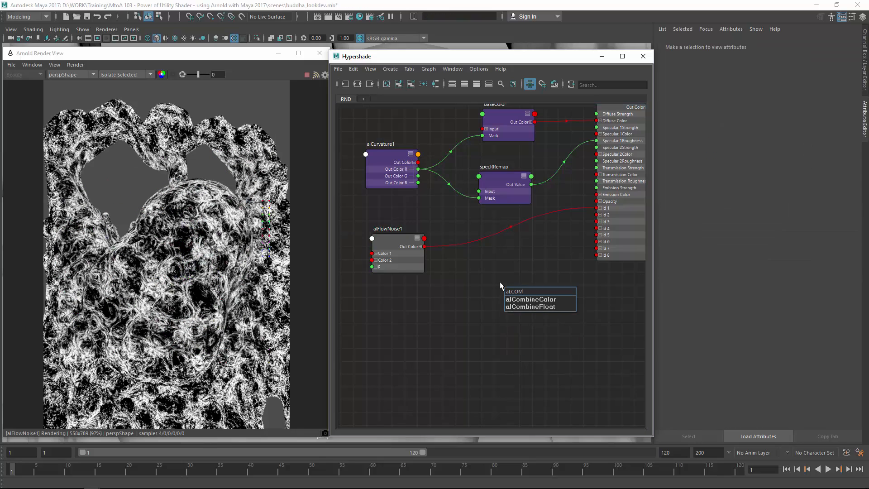
pyautogui.press('Down')
pyautogui.press('Down')
pyautogui.press('Return')
pyautogui.press('Return')
pyautogui.moveTo(526, 304); pyautogui.dragTo(512, 258)
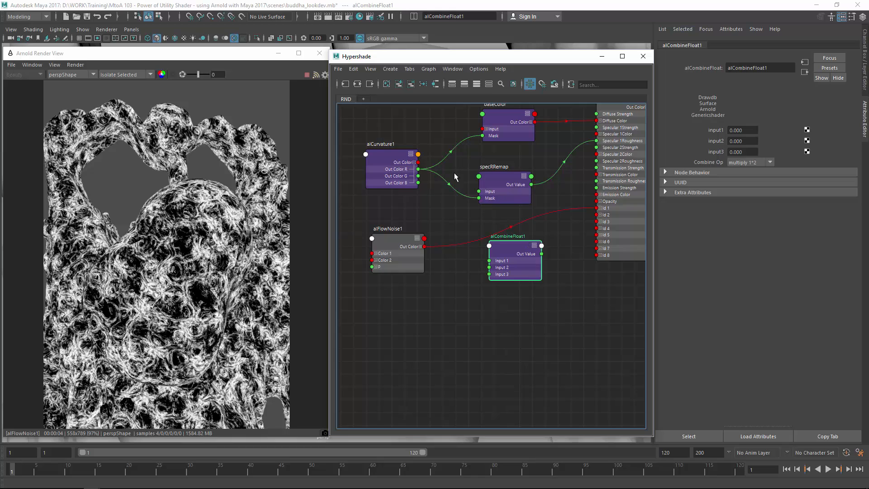
# Connect alCurvature's Out Color R to the alCombineFloat node's Input 1 and alFlowNoise's Out Color R to its Input 2.
pyautogui.moveTo(517, 248); pyautogui.dragTo(517, 245)
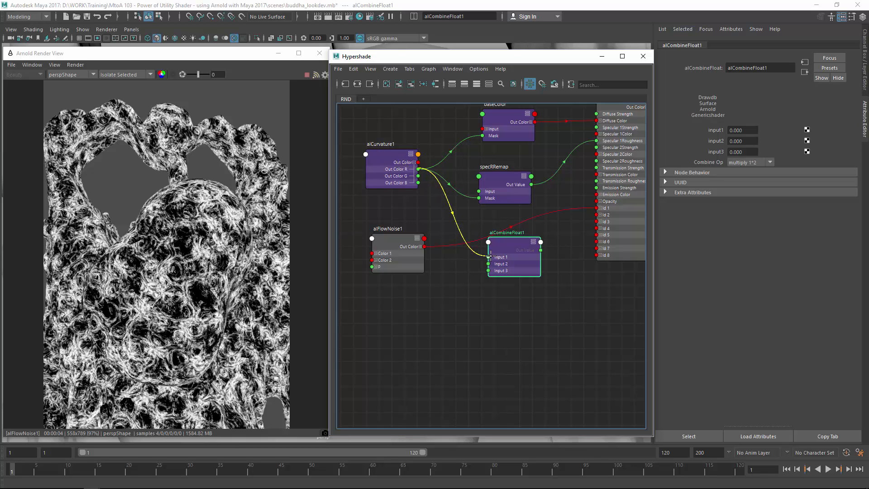
pyautogui.moveTo(490, 257); pyautogui.dragTo(489, 257)
pyautogui.click(420, 247)
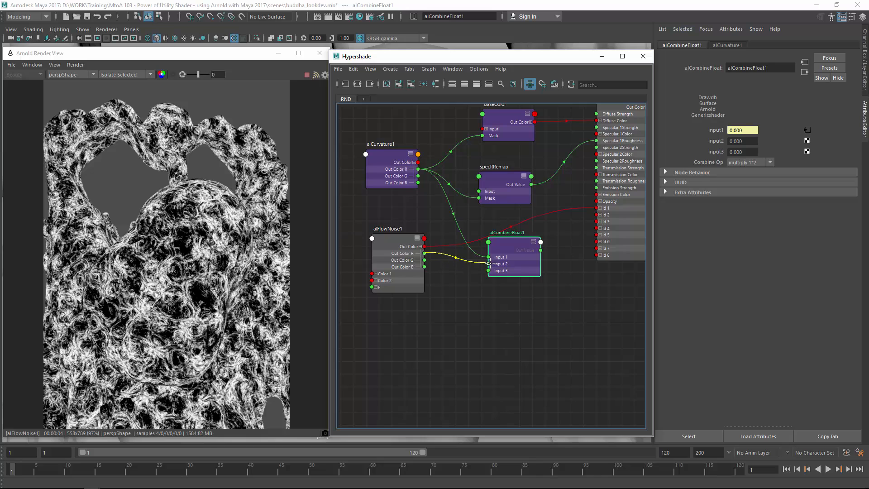
pyautogui.moveTo(489, 264); pyautogui.dragTo(489, 263)
# Connect the alCombineFloat node's Out Value to alBase's Specular 1 Strength and update the full scene in the render.
pyautogui.keyDown('alt'); pyautogui.moveTo(524, 257); pyautogui.dragTo(456, 275, button='middle'); pyautogui.keyUp('alt')
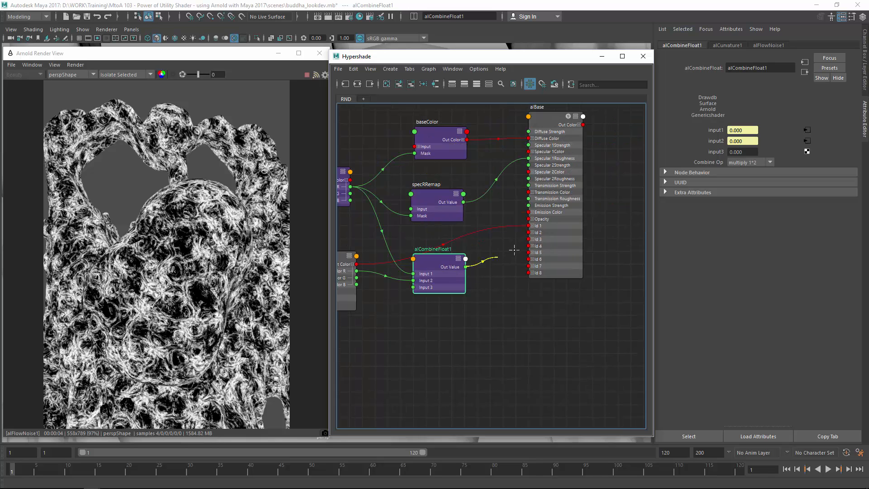
pyautogui.moveTo(514, 250); pyautogui.dragTo(533, 147)
pyautogui.keyDown('alt'); pyautogui.moveTo(447, 213); pyautogui.dragTo(494, 187, button='middle'); pyautogui.keyUp('alt')
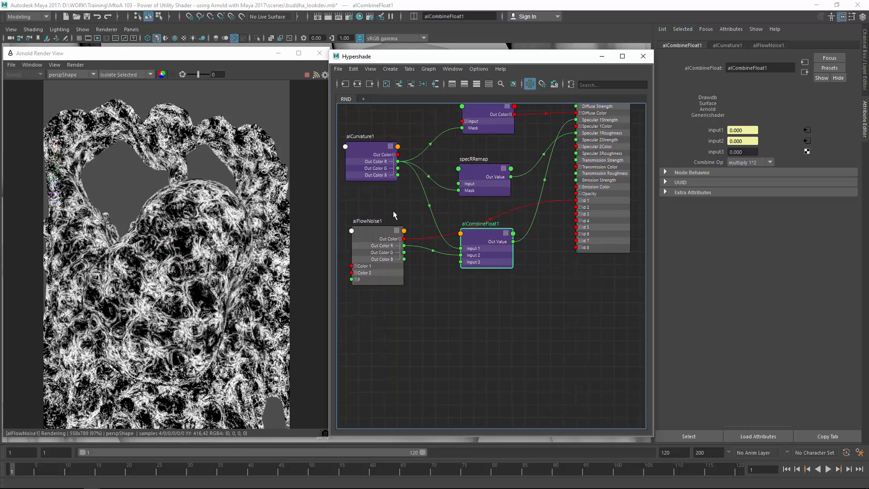
pyautogui.click(75, 65)
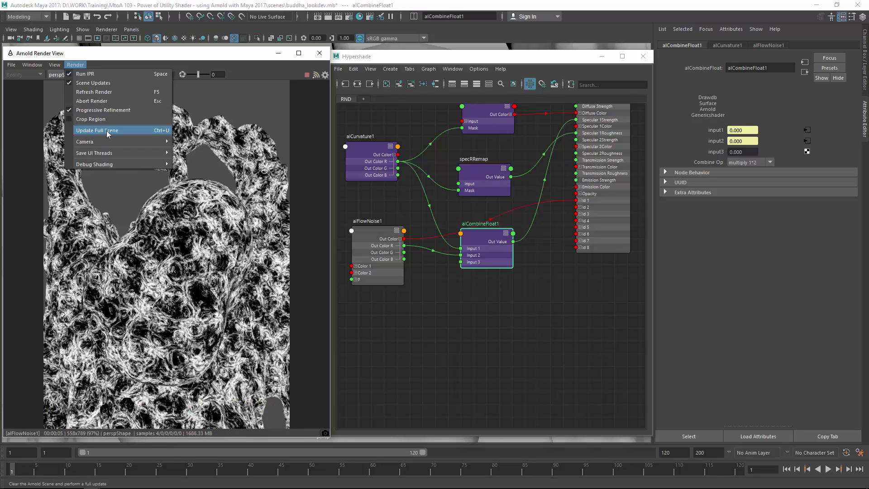
pyautogui.click(109, 130)
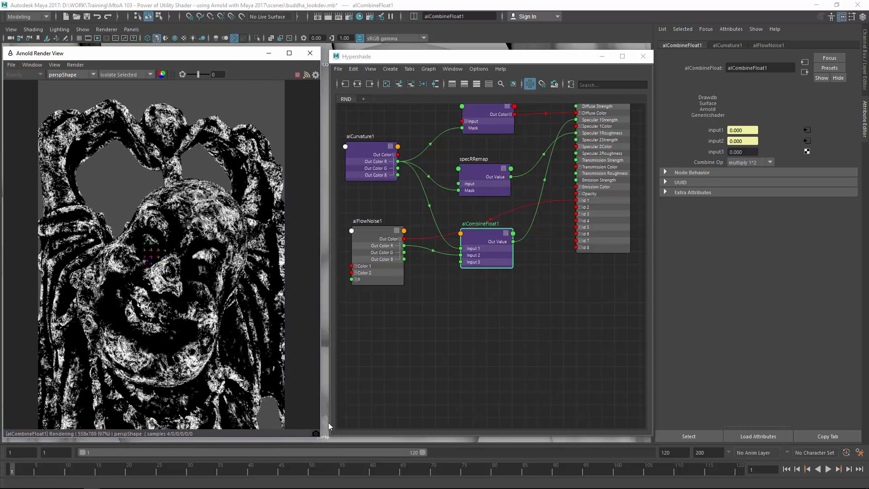
# Compare the isolated renders of the alFlowNoise, alCurvature and alCombineFloat nodes.
pyautogui.click(371, 230)
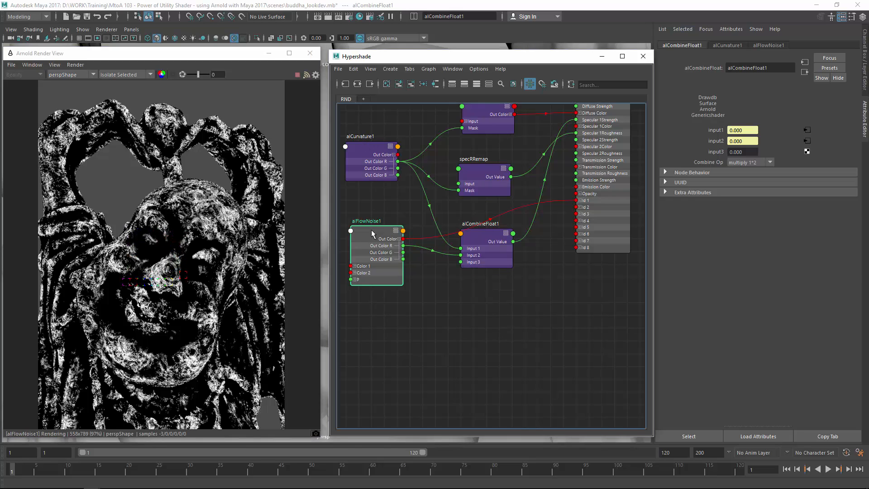
pyautogui.click(361, 145)
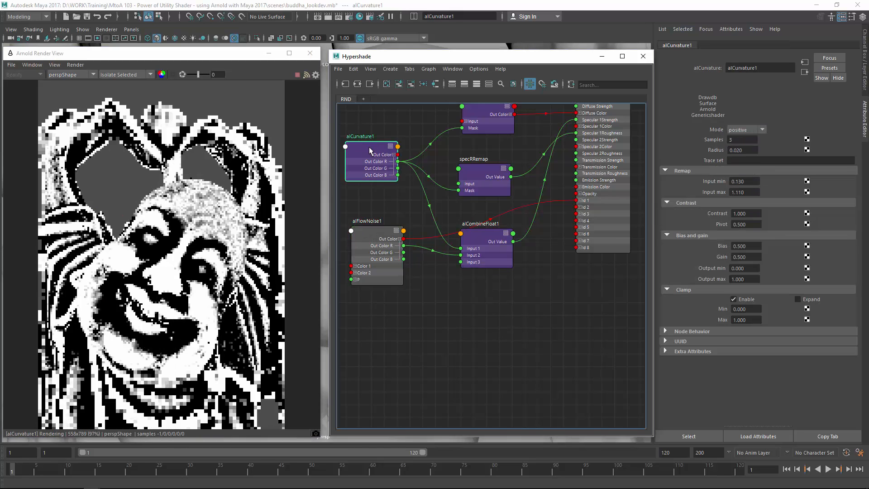
pyautogui.click(484, 263)
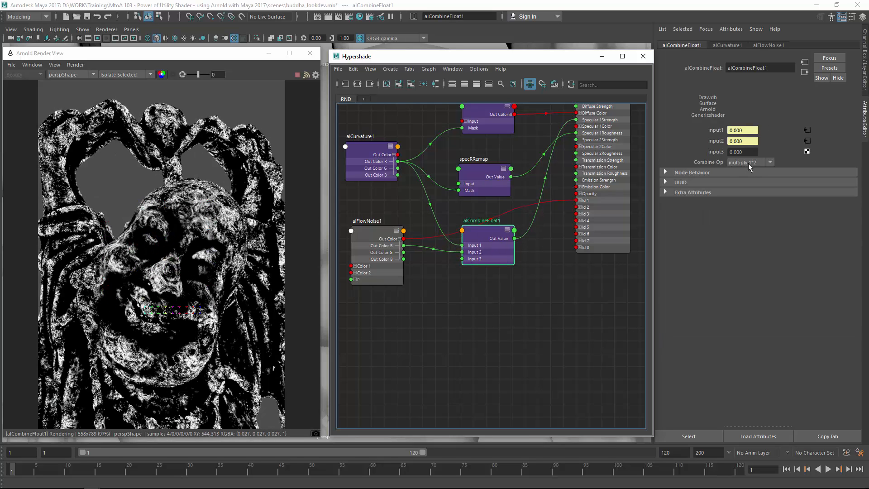
# Try the lerp(1, 2, 3) operation on the alCombineFloat node with varying input3 values, and return to multiply 1*2.
pyautogui.click(751, 162)
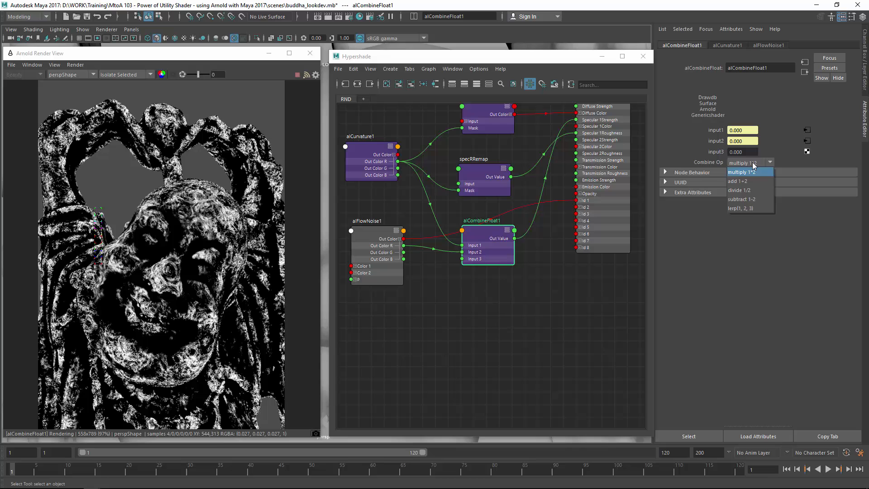
pyautogui.click(749, 209)
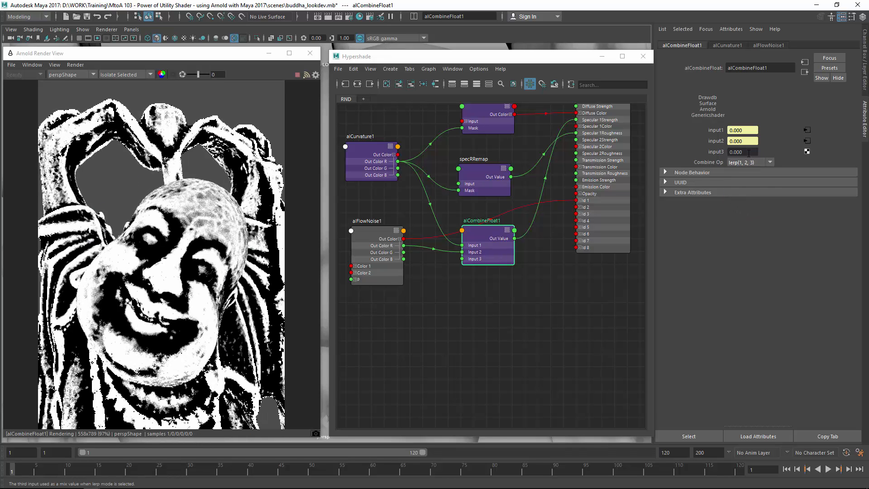
pyautogui.keyDown('ctrl'); pyautogui.moveTo(748, 154); pyautogui.dragTo(720, 153); pyautogui.keyUp('ctrl')
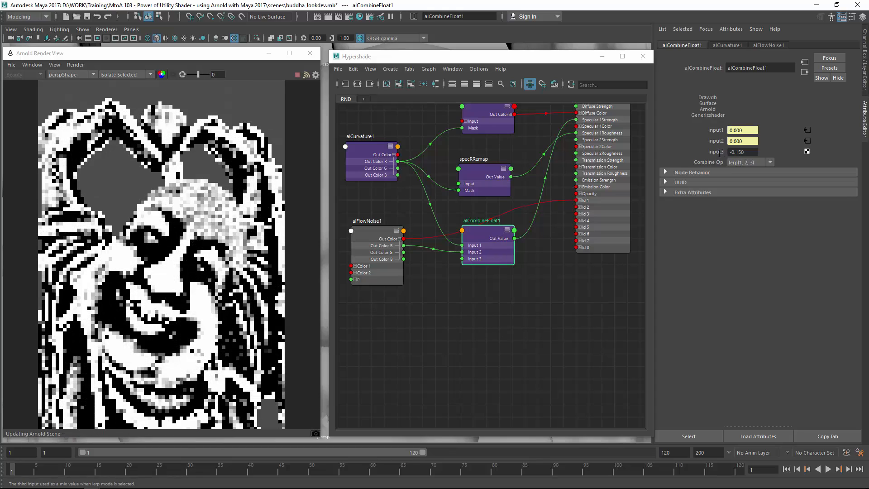
pyautogui.click(749, 162)
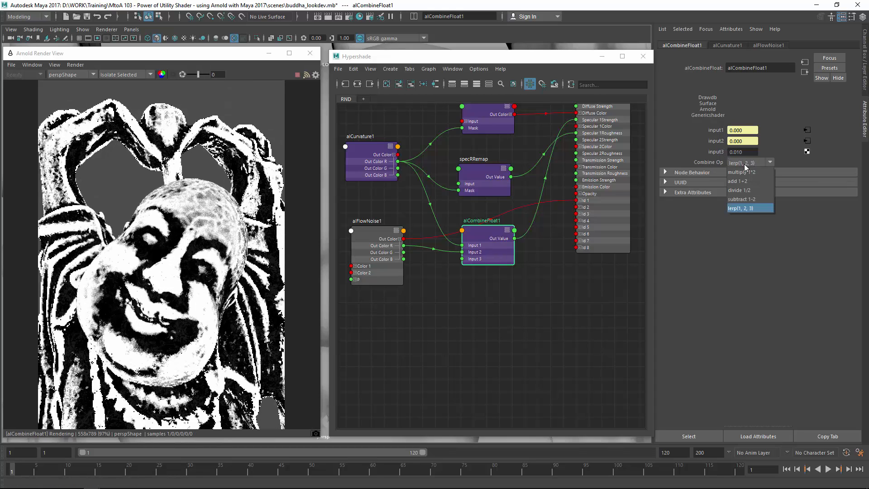
pyautogui.click(742, 171)
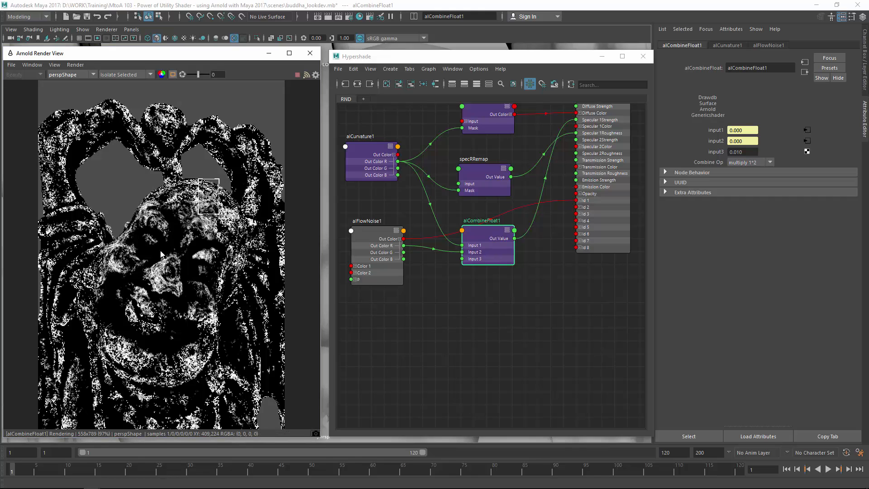
# Restrict the render to a region over the statue's forehead, set alFlowNoise's Remap Input min to 0.49, and isolate the alCombineFloat node again.
pyautogui.moveTo(160, 179)
pyautogui.keyDown('shift'); pyautogui.mouseDown()
pyautogui.moveTo(219, 251)
pyautogui.moveTo(265, 265)
pyautogui.mouseUp(); pyautogui.keyUp('shift')
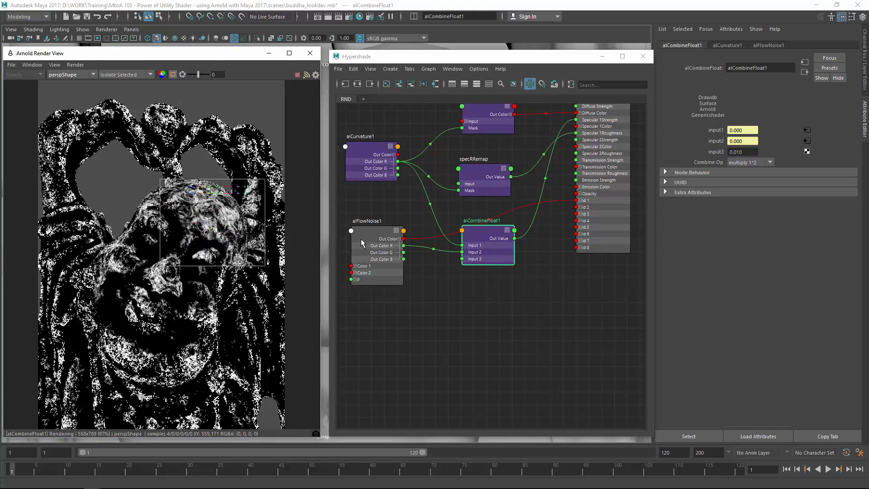
pyautogui.moveTo(360, 238); pyautogui.dragTo(376, 236)
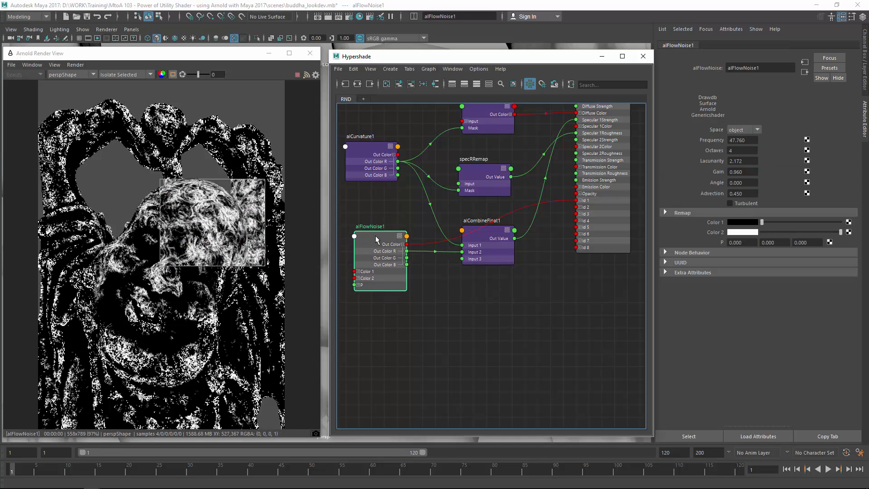
pyautogui.click(678, 213)
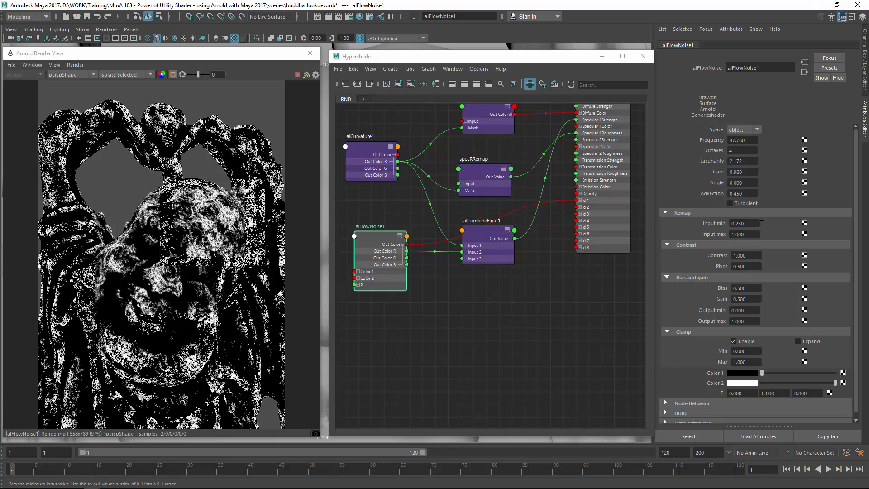
pyautogui.keyDown('ctrl'); pyautogui.moveTo(762, 223); pyautogui.dragTo(762, 226); pyautogui.keyUp('ctrl')
pyautogui.click(486, 233)
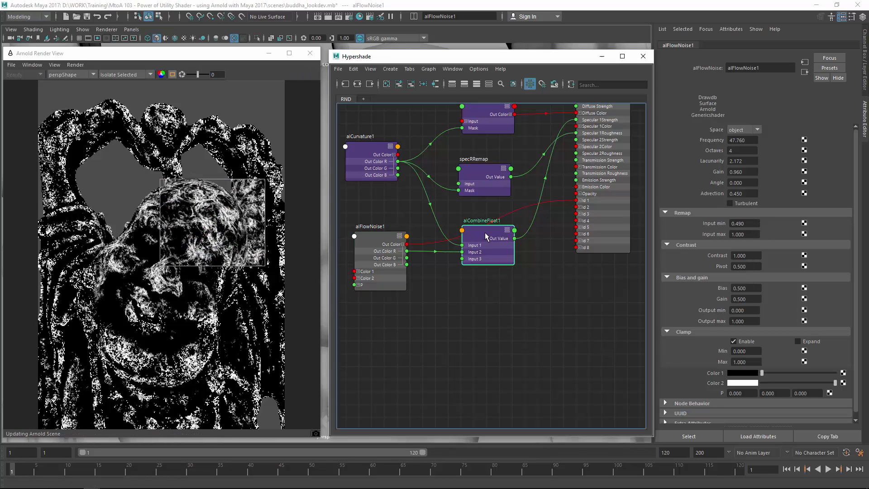
pyautogui.moveTo(485, 233); pyautogui.dragTo(488, 235)
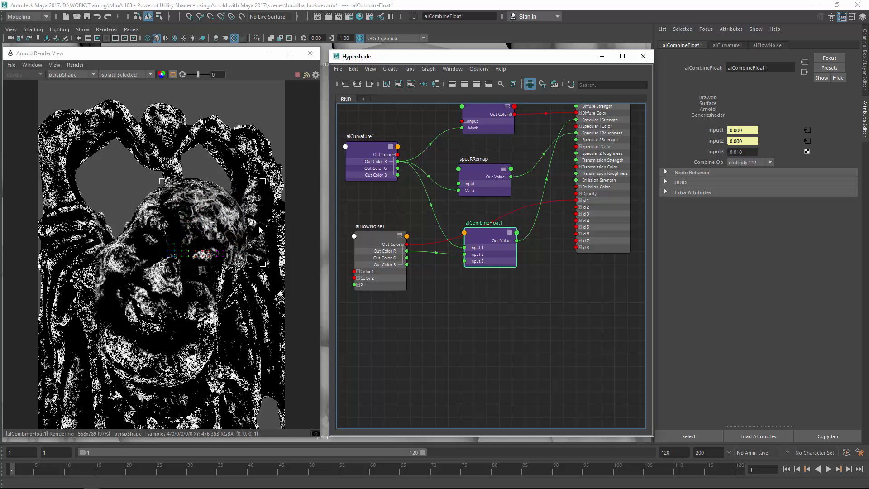
# Switch the render from the isolated node back to full scene shading.
pyautogui.keyDown('alt'); pyautogui.moveTo(526, 152); pyautogui.dragTo(484, 181, button='middle'); pyautogui.keyUp('alt')
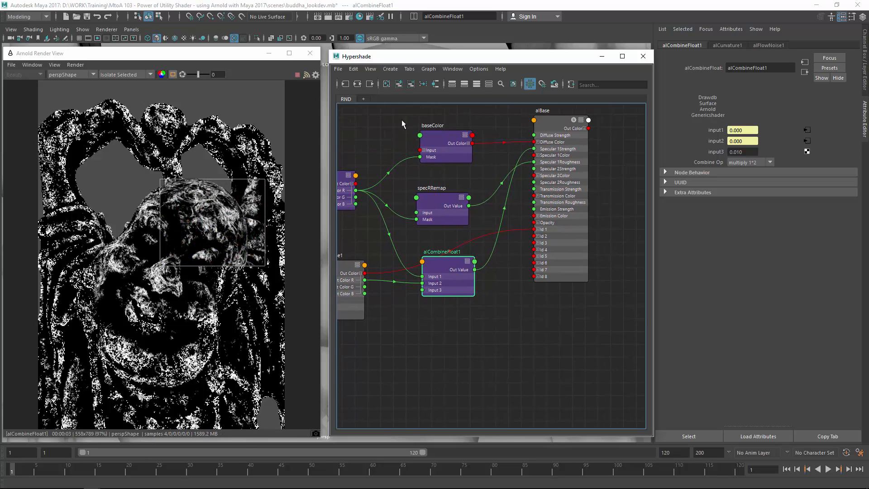
pyautogui.click(136, 74)
pyautogui.click(136, 85)
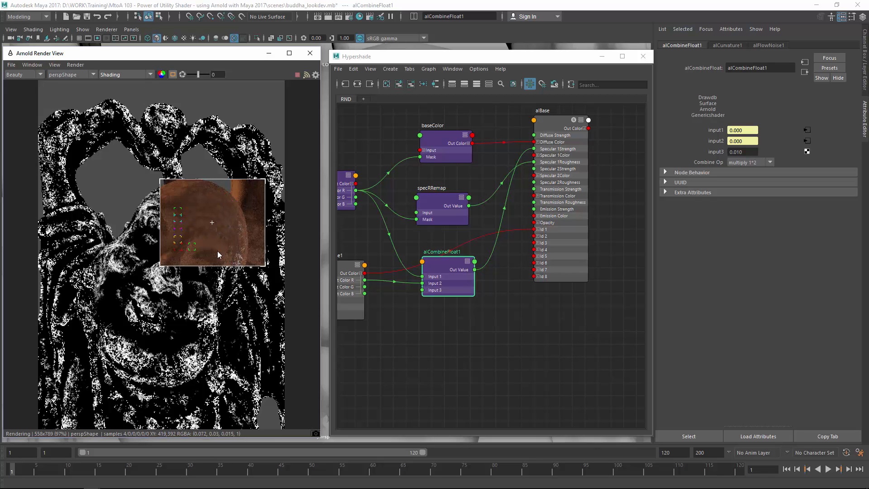
pyautogui.click(136, 74)
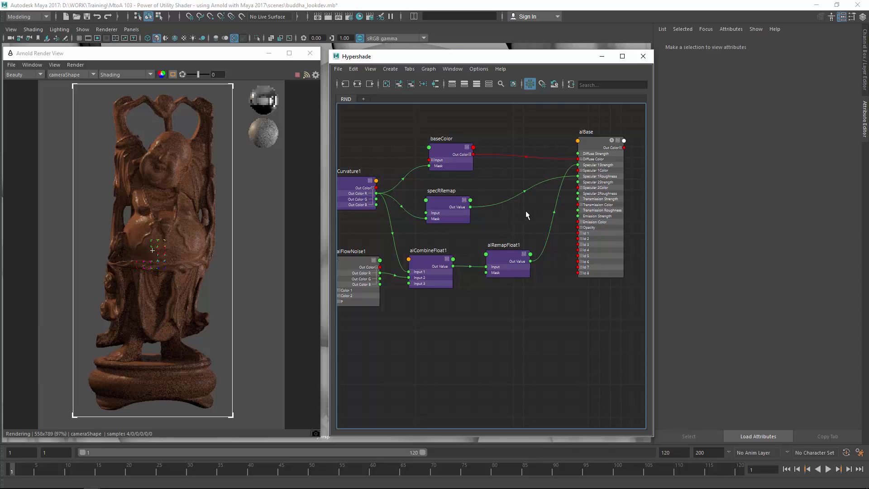
# Disconnect all utility nodes from alBase and move them together away from it in the graph.
pyautogui.scroll(-2, 525, 210)
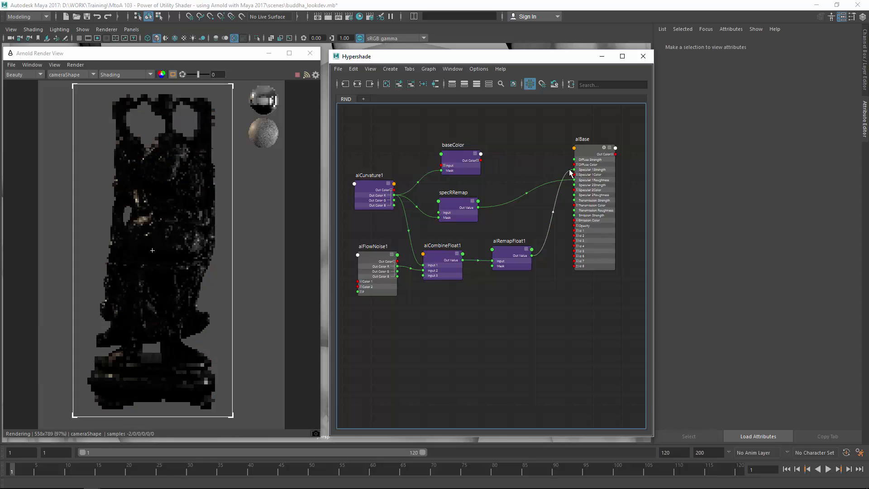
pyautogui.moveTo(568, 173); pyautogui.dragTo(541, 206)
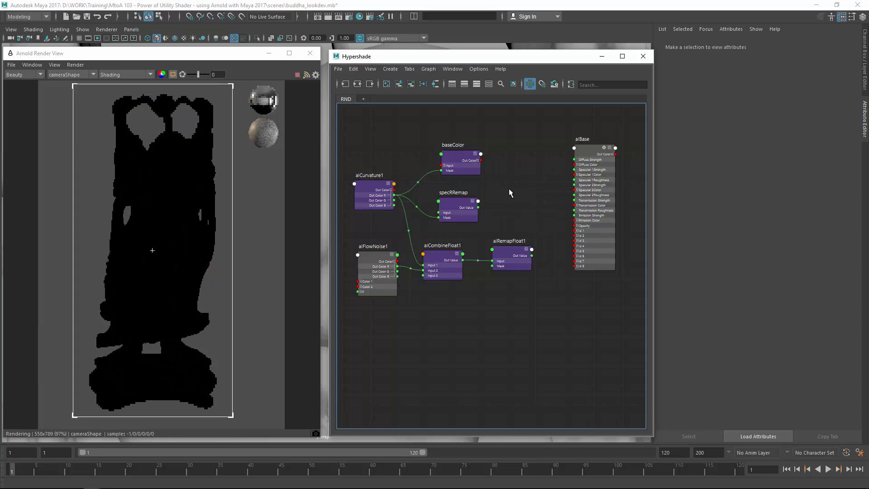
pyautogui.press('1')
pyautogui.moveTo(564, 130); pyautogui.dragTo(379, 308)
pyautogui.press('f')
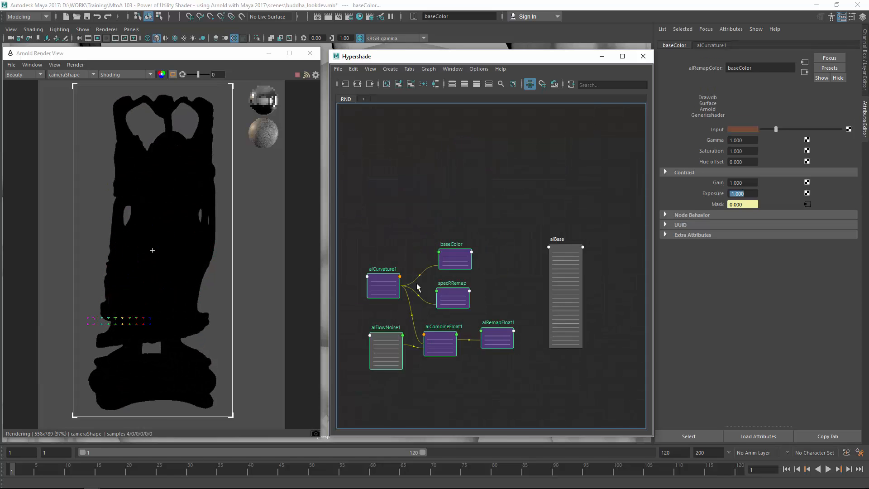
pyautogui.moveTo(452, 255); pyautogui.dragTo(432, 90)
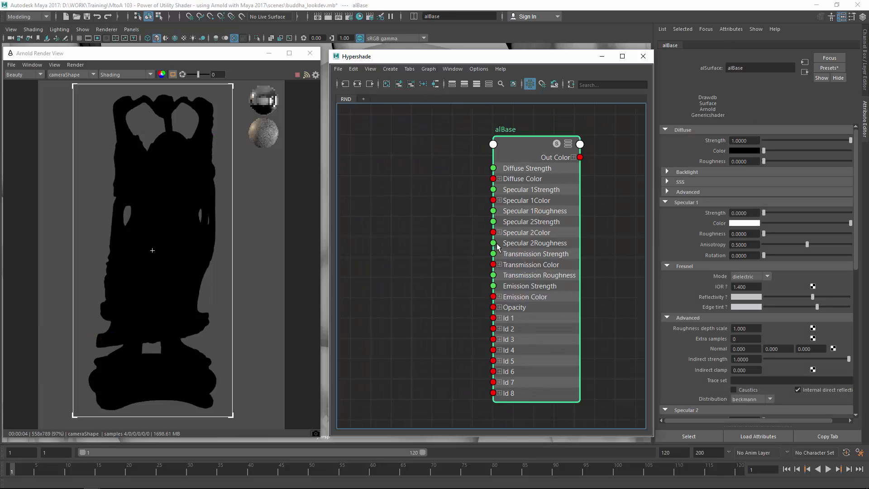
# Set alBase's Specular 2 Strength to 1.0.
pyautogui.scroll(-5, 692, 290)
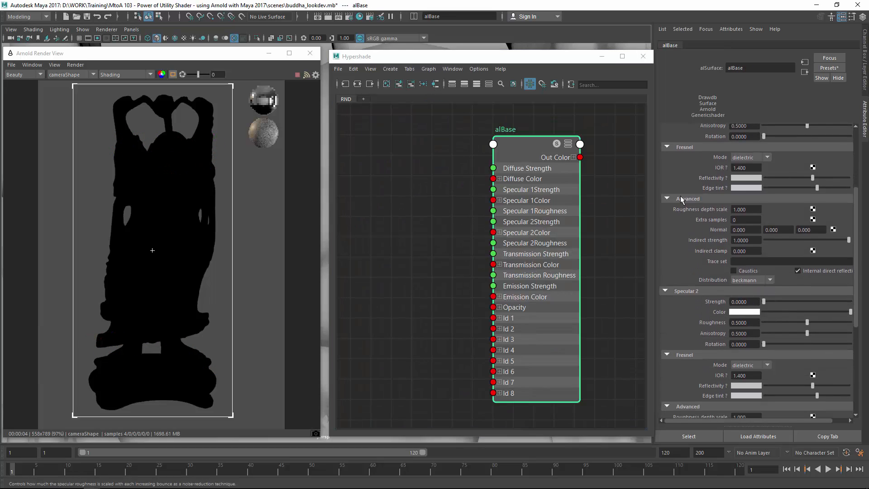
pyautogui.scroll(-5, 688, 273)
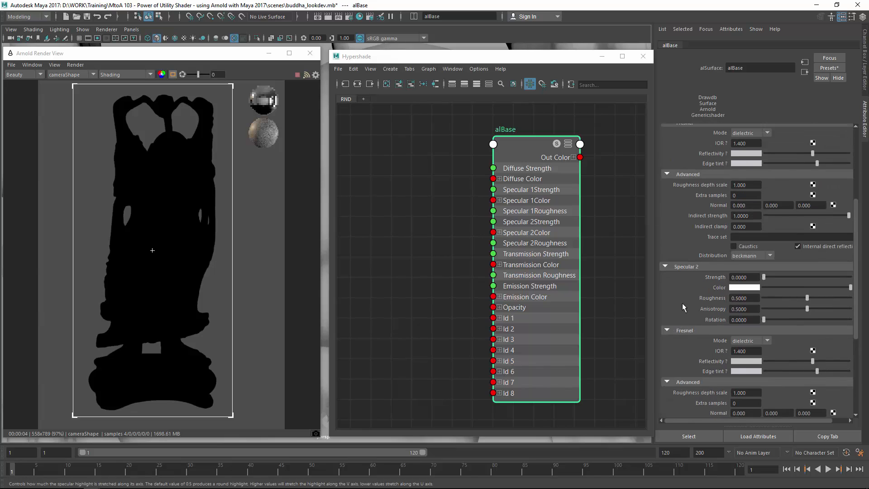
pyautogui.moveTo(764, 200); pyautogui.dragTo(853, 201)
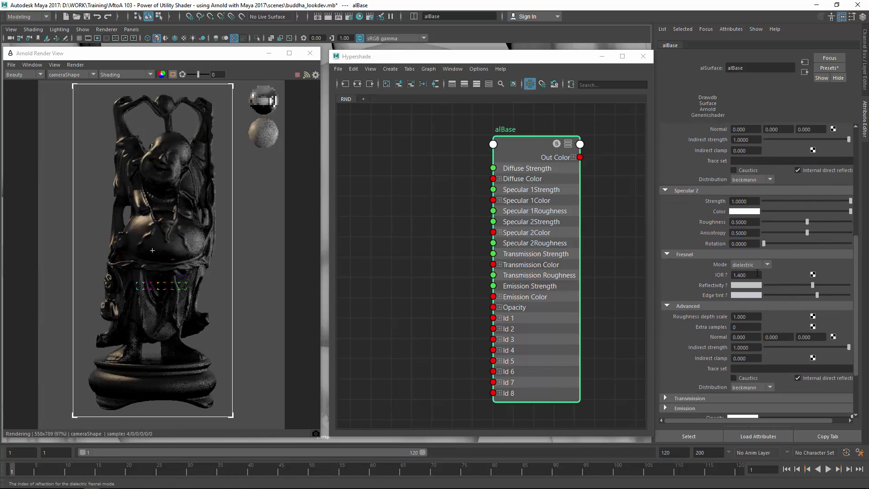
# Set alBase's Specular 2 Fresnel Mode to metallic and its Distribution to ggx.
pyautogui.click(743, 284)
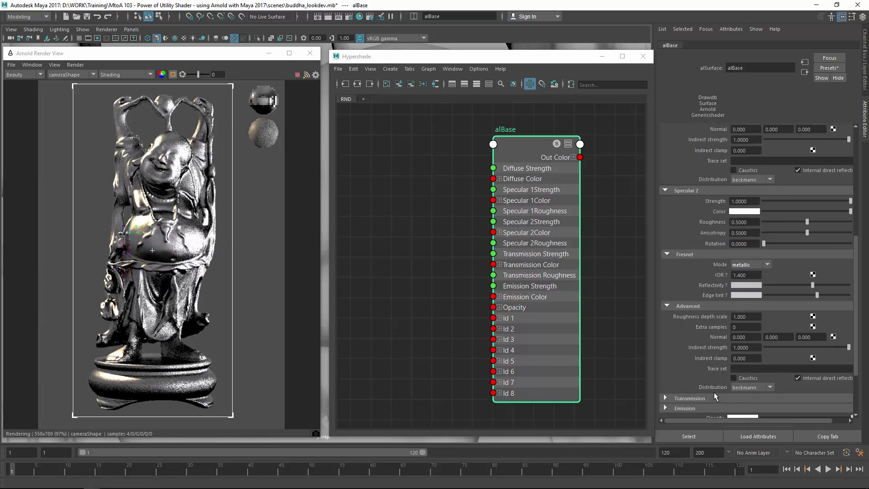
pyautogui.click(744, 406)
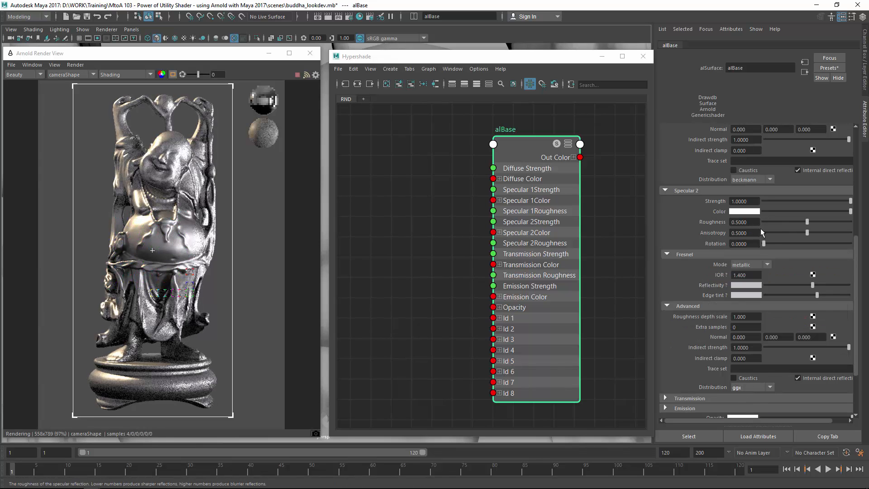
# Give Specular 2 a dark, saturated blue Reflectivity colour and set its Roughness to 0.55.
pyautogui.click(743, 285)
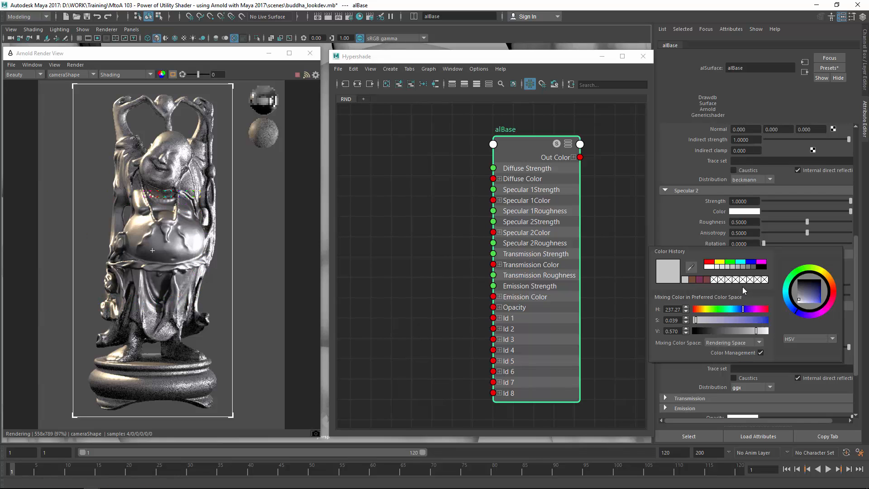
pyautogui.moveTo(797, 311)
pyautogui.mouseDown()
pyautogui.moveTo(815, 292)
pyautogui.moveTo(792, 305)
pyautogui.moveTo(818, 291)
pyautogui.mouseUp()
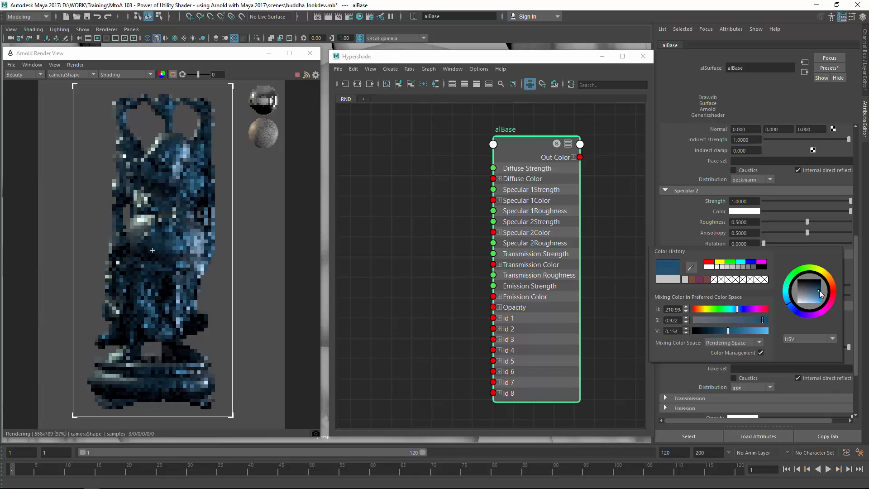
pyautogui.click(798, 311)
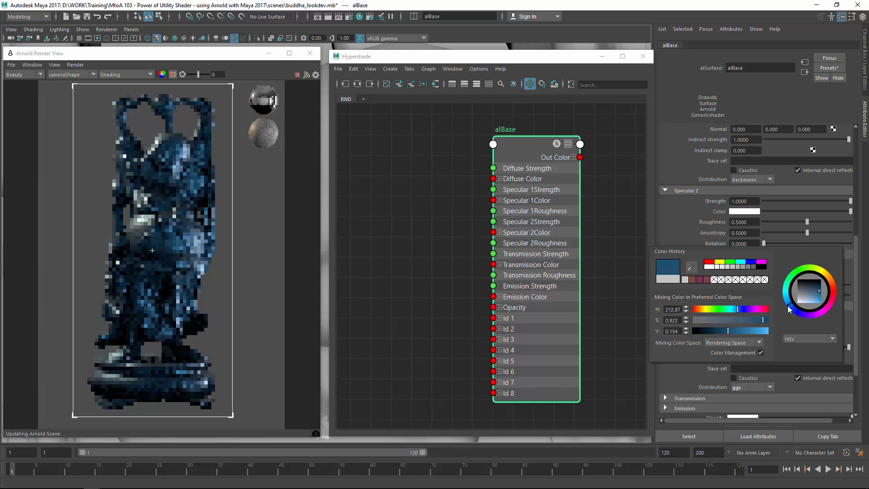
pyautogui.moveTo(733, 331); pyautogui.dragTo(737, 332)
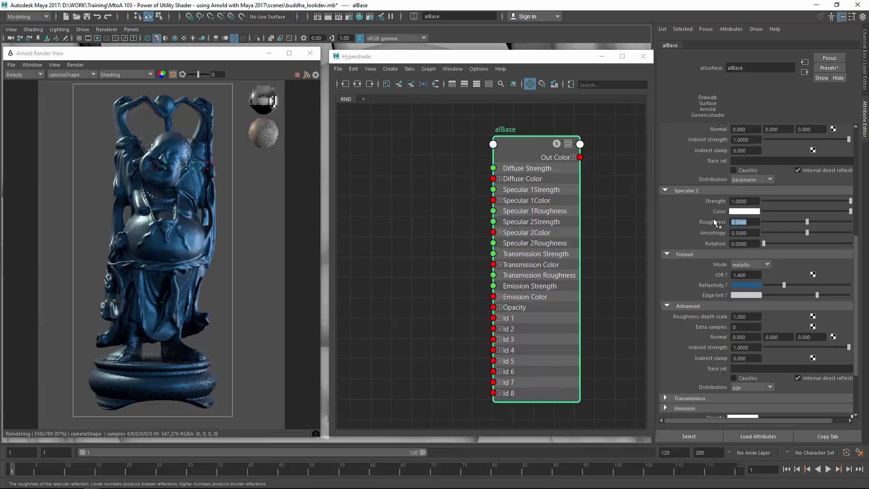
pyautogui.write('.')
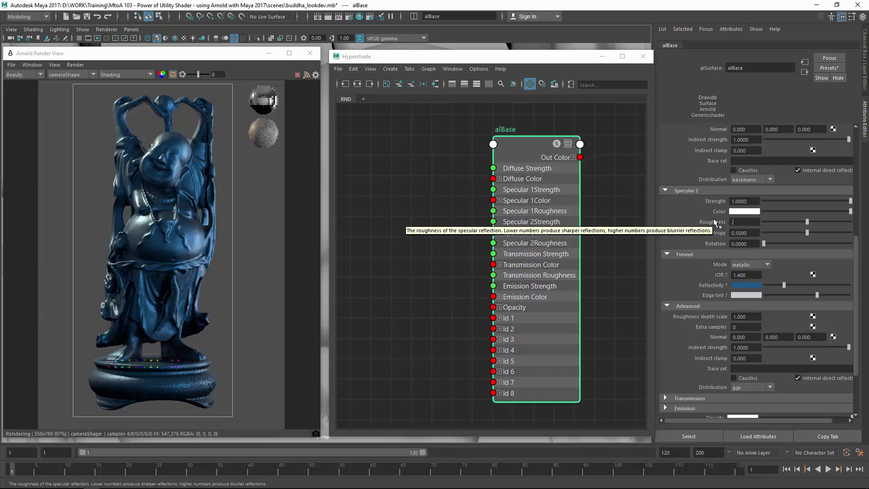
pyautogui.write('55')
pyautogui.press('Return')
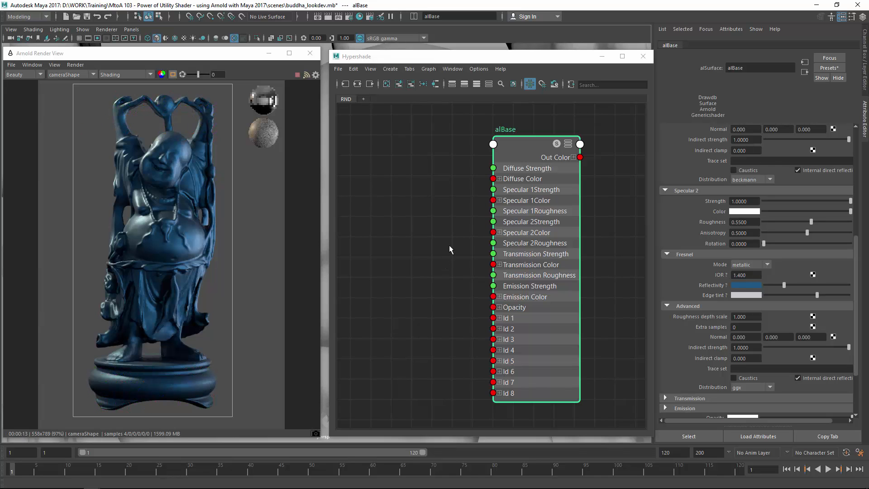
# Create an alFlake node in the empty graph area beside alBase.
pyautogui.keyDown('alt'); pyautogui.moveTo(458, 209); pyautogui.dragTo(407, 211, button='right'); pyautogui.keyUp('alt')
pyautogui.keyDown('alt'); pyautogui.moveTo(407, 211); pyautogui.dragTo(441, 219, button='middle'); pyautogui.keyUp('alt')
pyautogui.keyDown('alt'); pyautogui.moveTo(416, 219); pyautogui.dragTo(437, 219, button='right'); pyautogui.keyUp('alt')
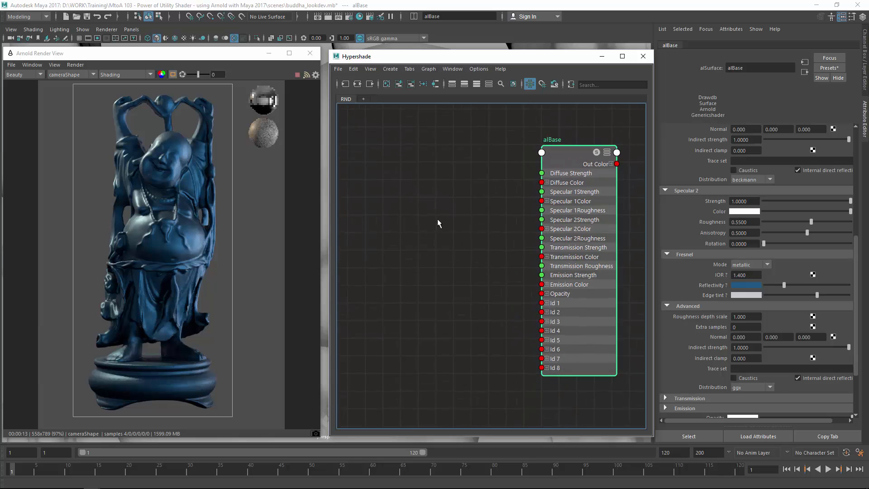
pyautogui.click(424, 242)
pyautogui.press('Tab')
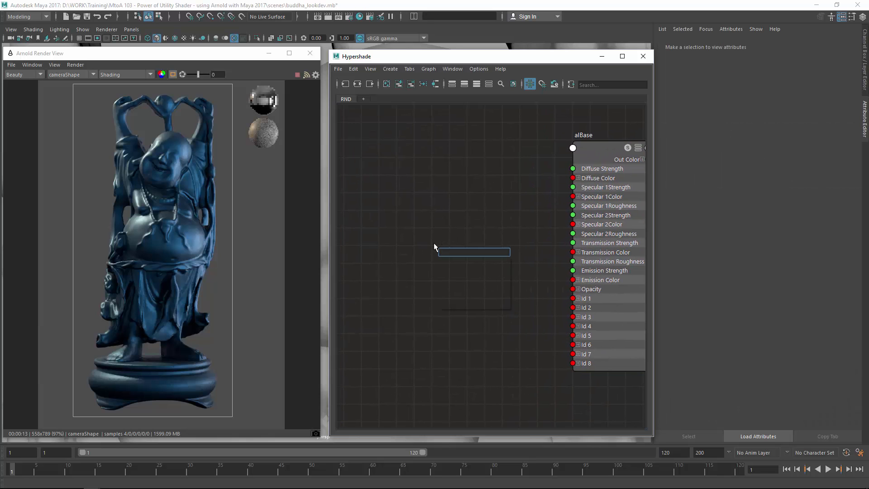
pyautogui.write('alfl')
pyautogui.press('Down')
pyautogui.press('Return')
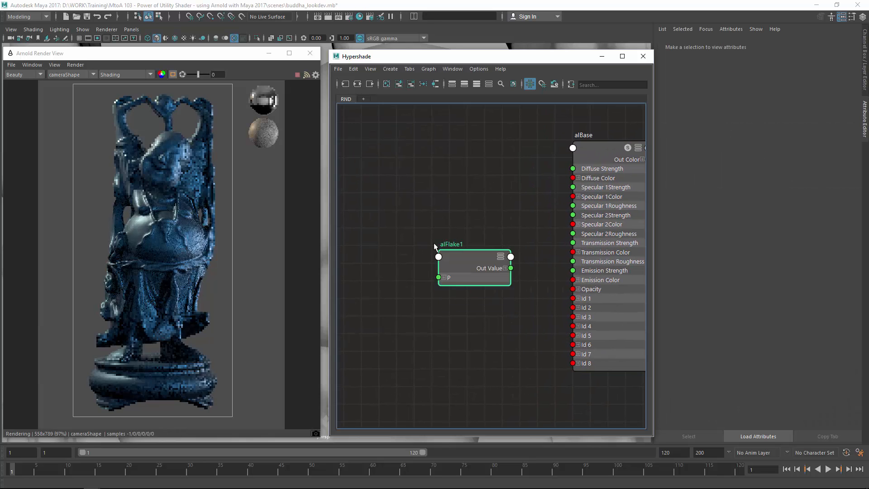
# Show all of alBase's attributes in the graph and filter them by "specular2N", with alFlake moved lower.
pyautogui.click(582, 168)
pyautogui.rightClick(577, 161)
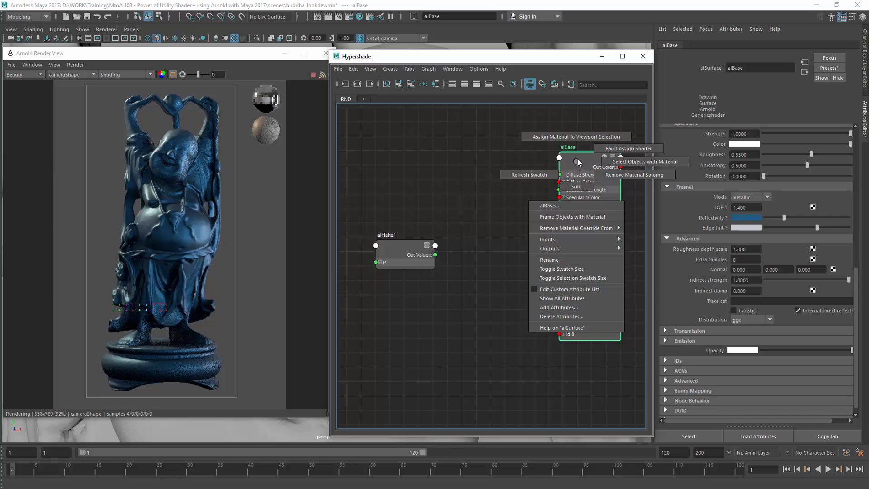
pyautogui.click(559, 298)
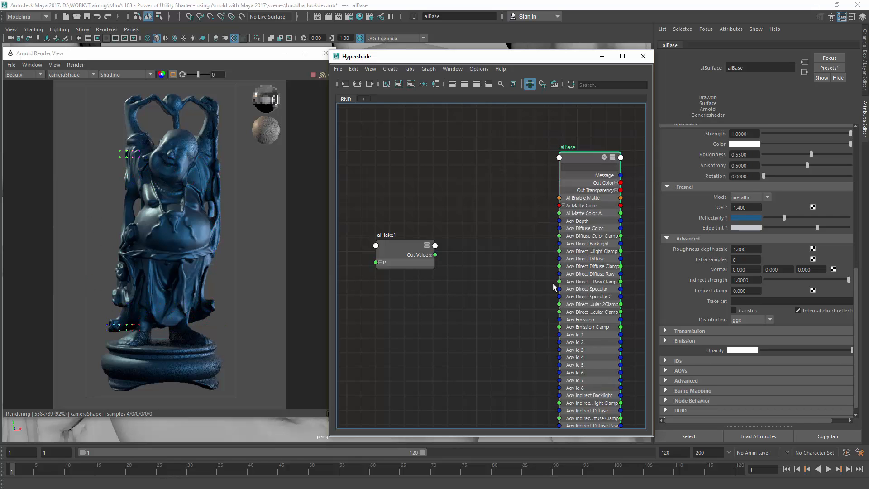
pyautogui.moveTo(397, 256); pyautogui.dragTo(418, 343)
pyautogui.keyDown('alt'); pyautogui.moveTo(501, 292); pyautogui.dragTo(483, 276, button='middle'); pyautogui.keyUp('alt')
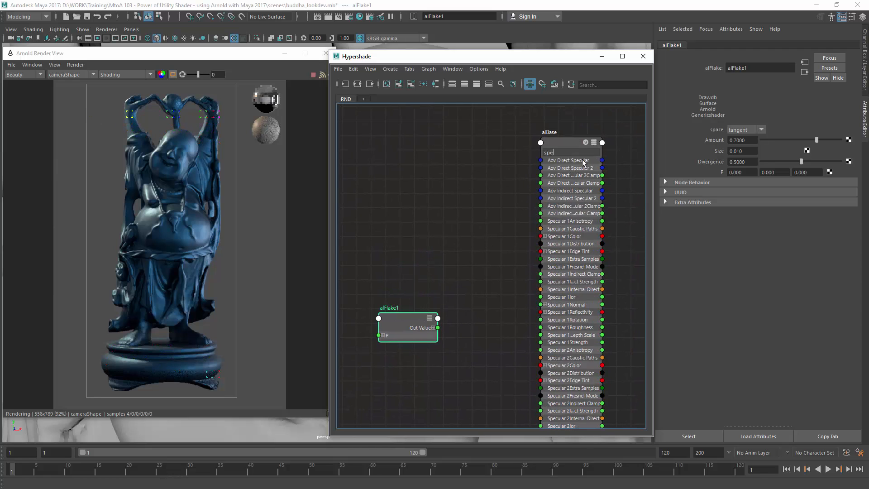
pyautogui.write('specular2')
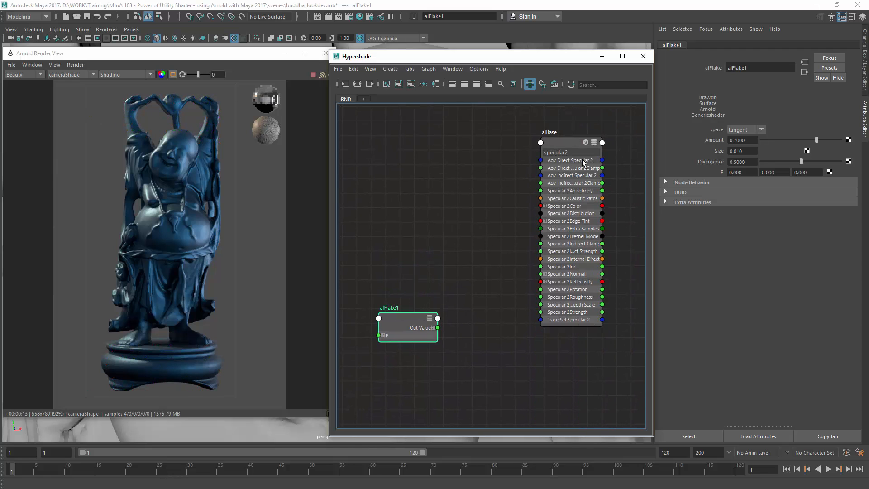
pyautogui.write('N')
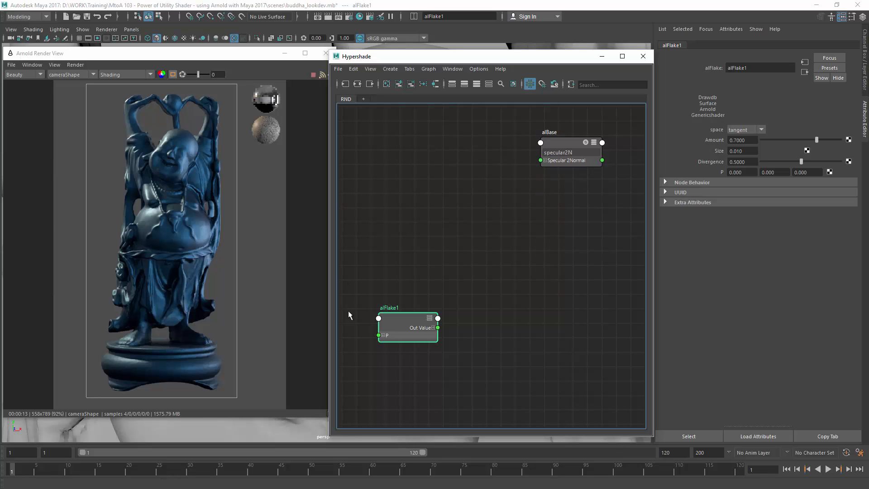
# Connect alFlake's Out Value to alBase's Specular 2 Normal and place alFlake clear of alBase.
pyautogui.moveTo(421, 321); pyautogui.dragTo(429, 162)
pyautogui.click(463, 168)
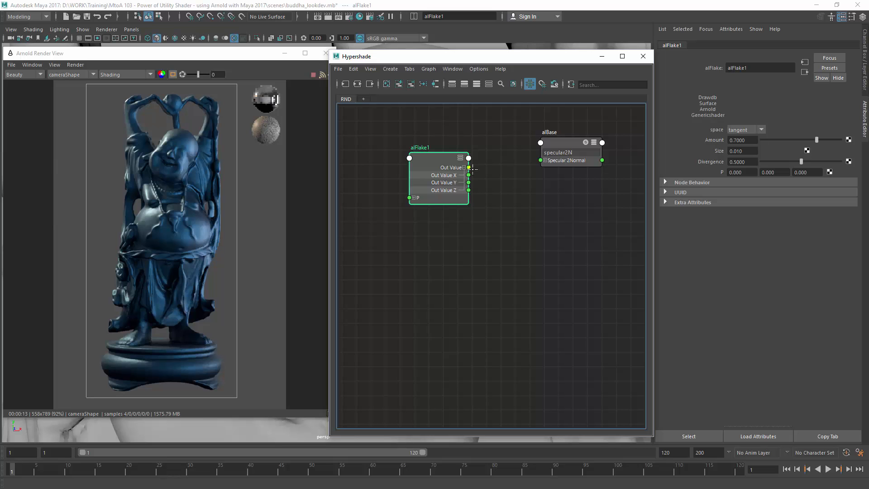
pyautogui.moveTo(540, 159); pyautogui.dragTo(540, 161)
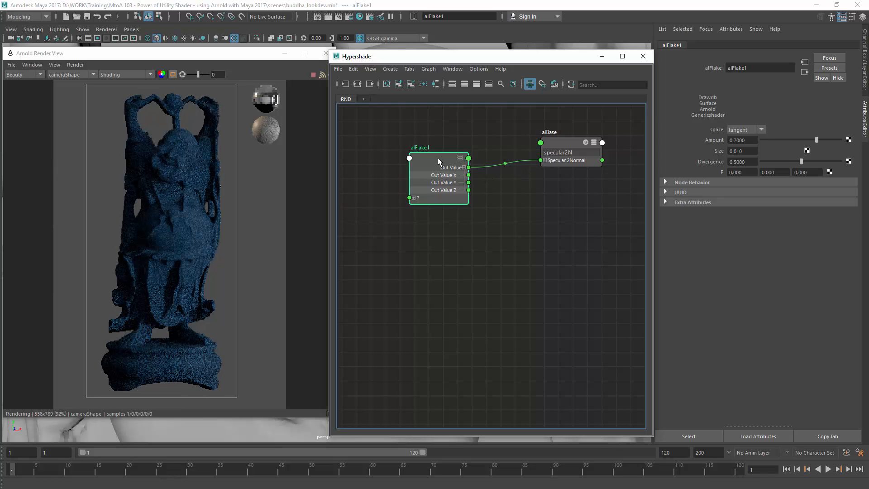
pyautogui.moveTo(433, 161); pyautogui.dragTo(406, 206)
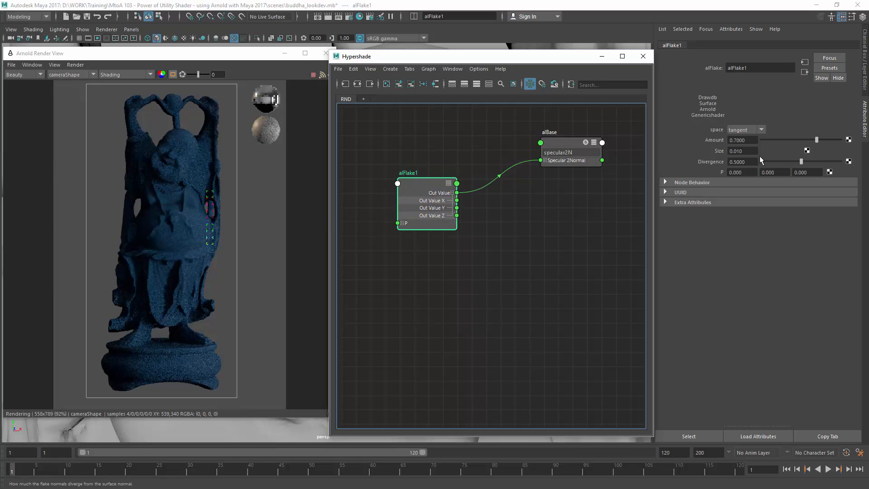
# Set alFlake's Size to 0.5 and narrow the render view window.
pyautogui.doubleClick(737, 152)
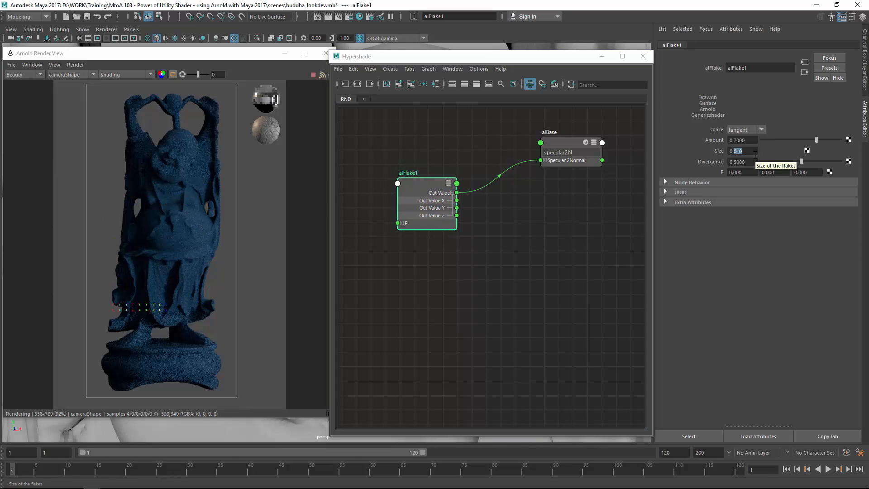
pyautogui.write('5')
pyautogui.press('Return')
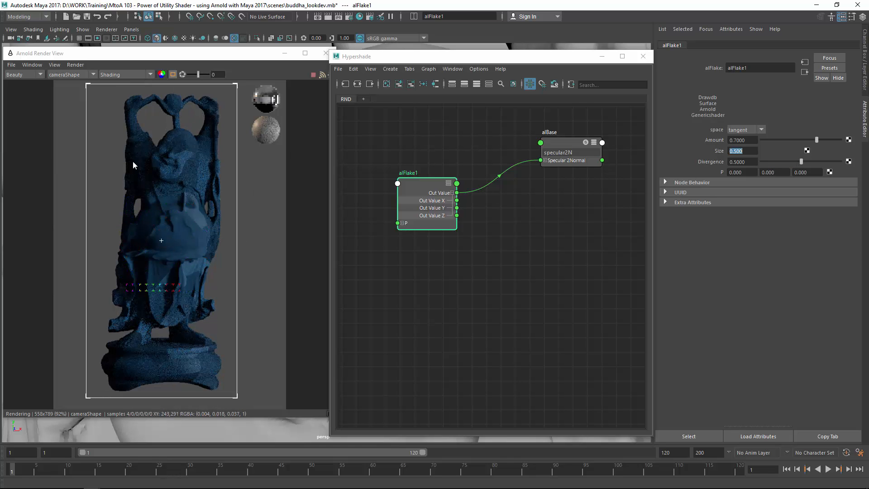
pyautogui.click(74, 65)
pyautogui.click(109, 130)
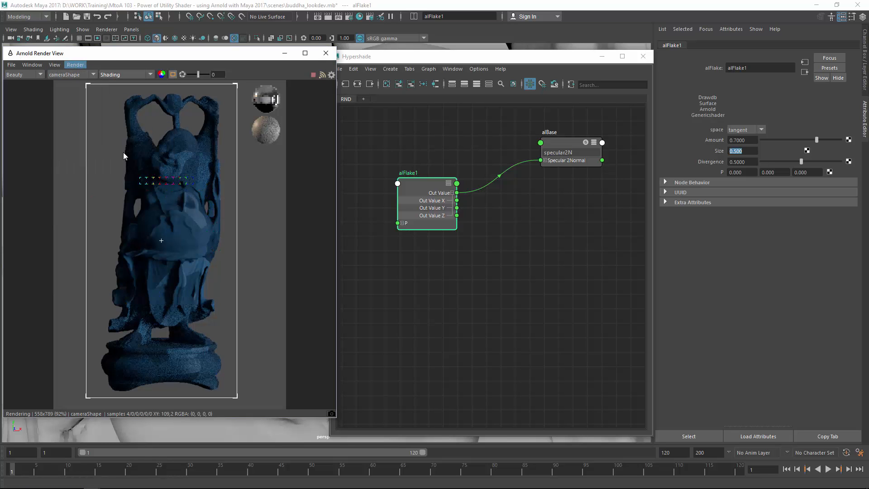
pyautogui.moveTo(255, 181); pyautogui.dragTo(317, 178)
# Set alFlake's space to world and its Amount to 1.0.
pyautogui.click(739, 132)
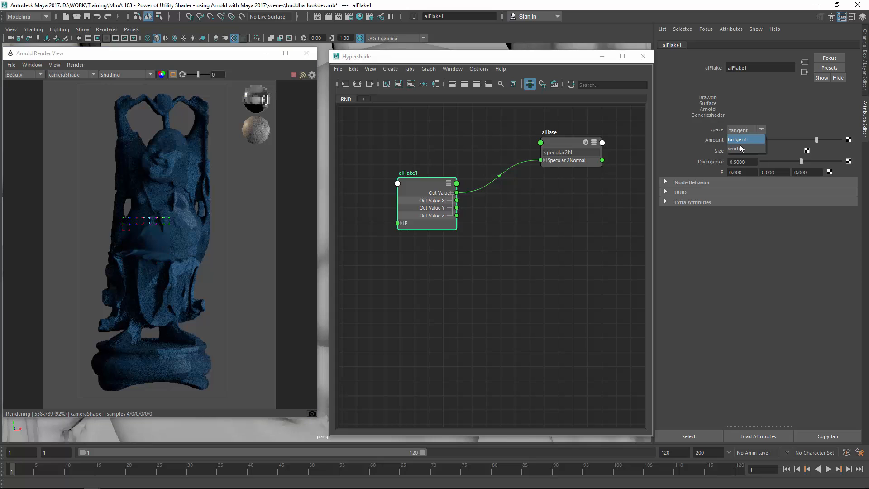
pyautogui.click(738, 146)
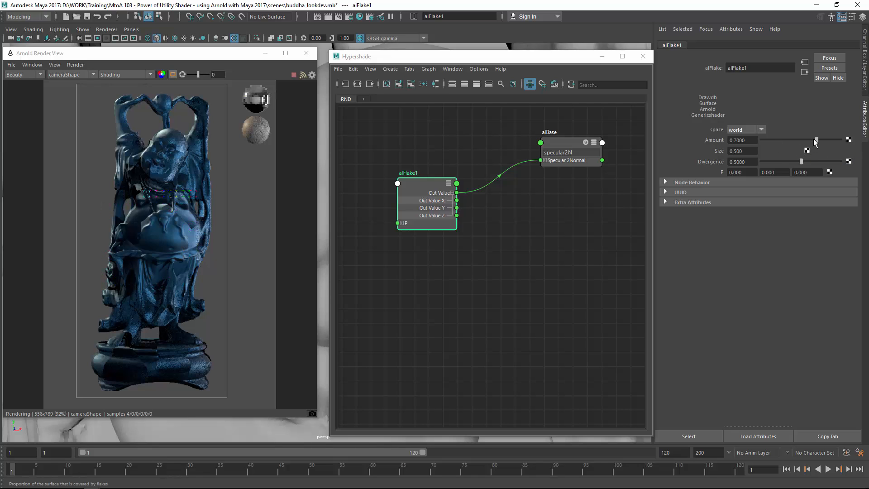
pyautogui.moveTo(817, 140); pyautogui.dragTo(855, 148)
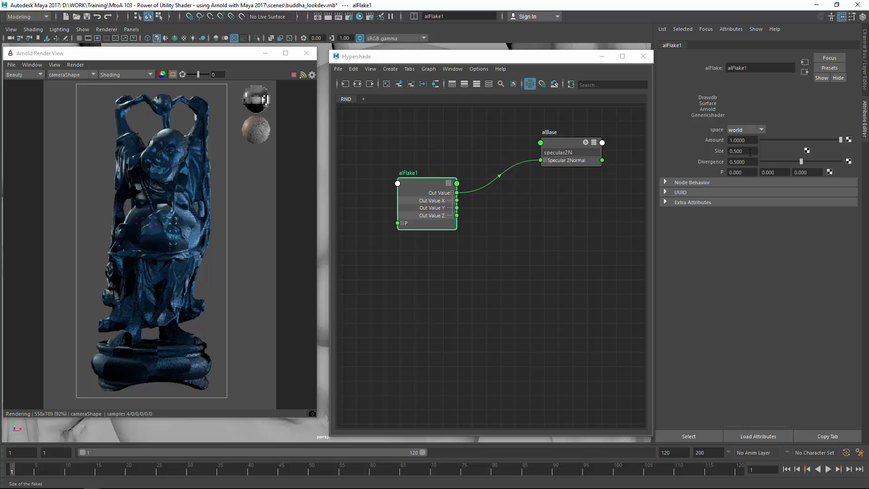
# Reduce alFlake's Size to 0.03 and then to 0.015.
pyautogui.keyDown('ctrl'); pyautogui.moveTo(750, 153); pyautogui.dragTo(769, 153); pyautogui.keyUp('ctrl')
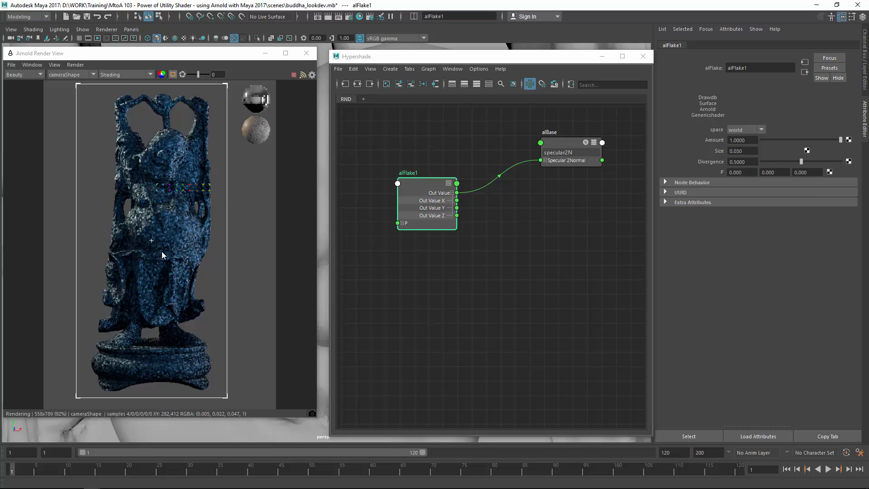
pyautogui.moveTo(736, 151); pyautogui.dragTo(748, 147)
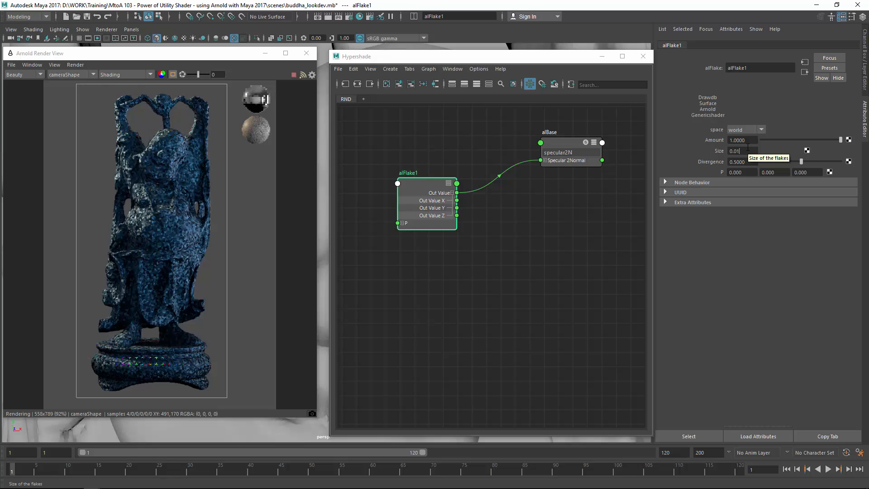
pyautogui.write('15')
pyautogui.press('Return')
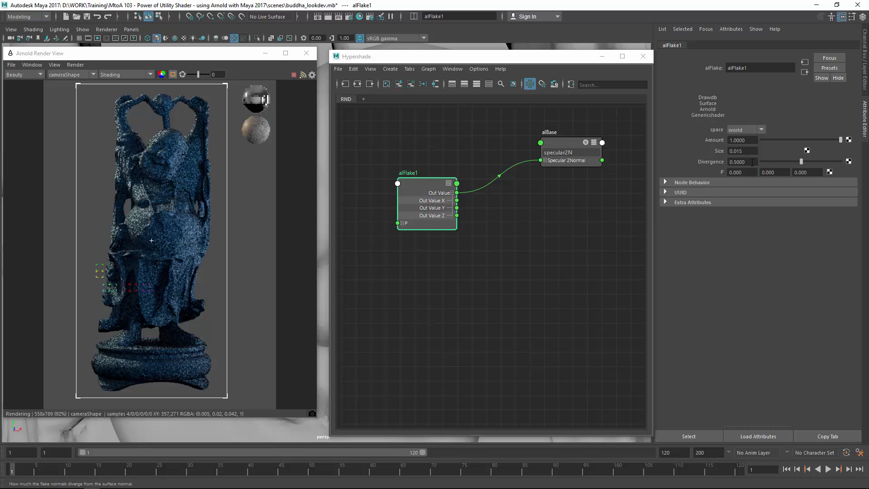
# Set alFlake's Divergence to 0 and render the statue's face close up through perspShape.
pyautogui.moveTo(749, 161); pyautogui.dragTo(718, 157)
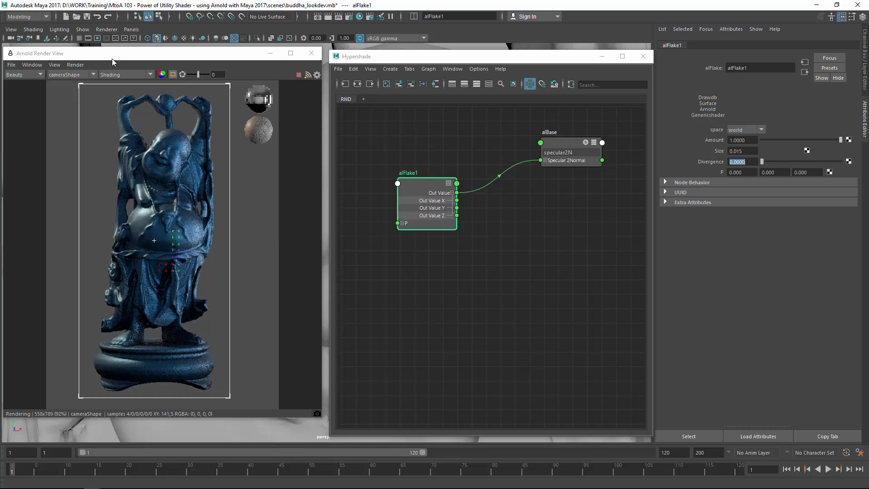
pyautogui.click(122, 74)
pyautogui.click(72, 74)
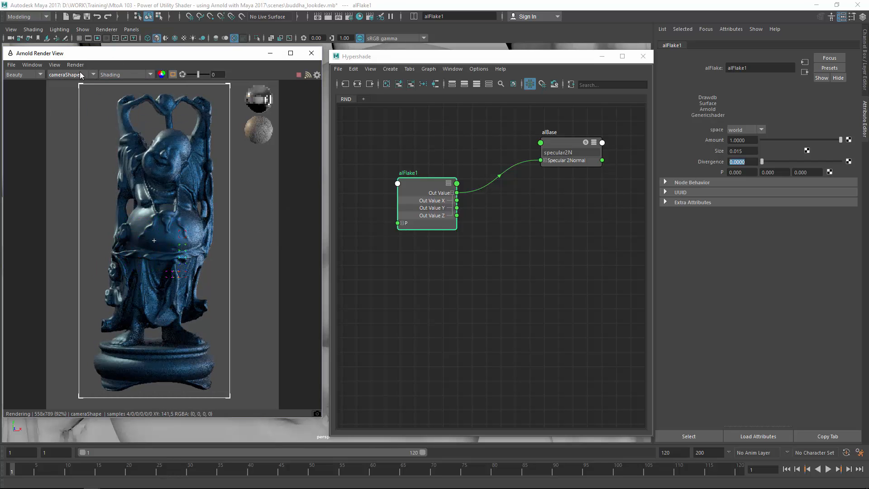
pyautogui.click(63, 87)
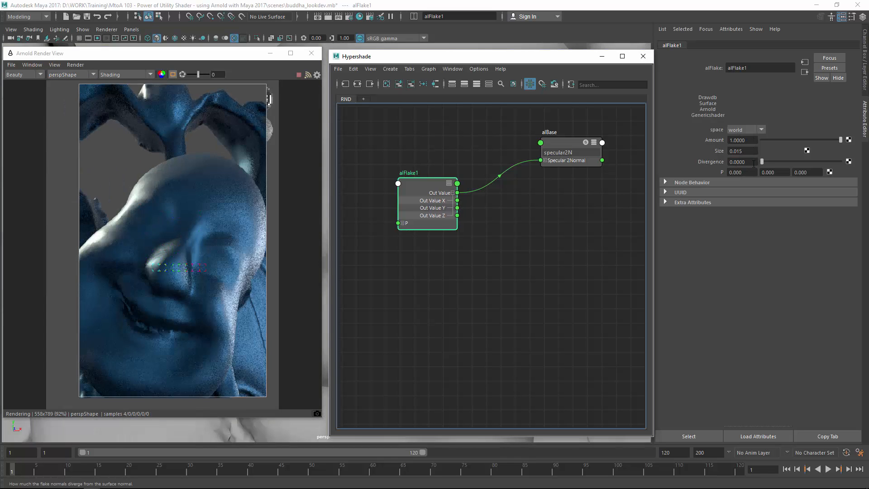
# Set alFlake's Divergence to 0.17 and Size to 0.005, and switch the render back to cameraShape.
pyautogui.keyDown('ctrl'); pyautogui.moveTo(754, 162); pyautogui.dragTo(761, 162); pyautogui.keyUp('ctrl')
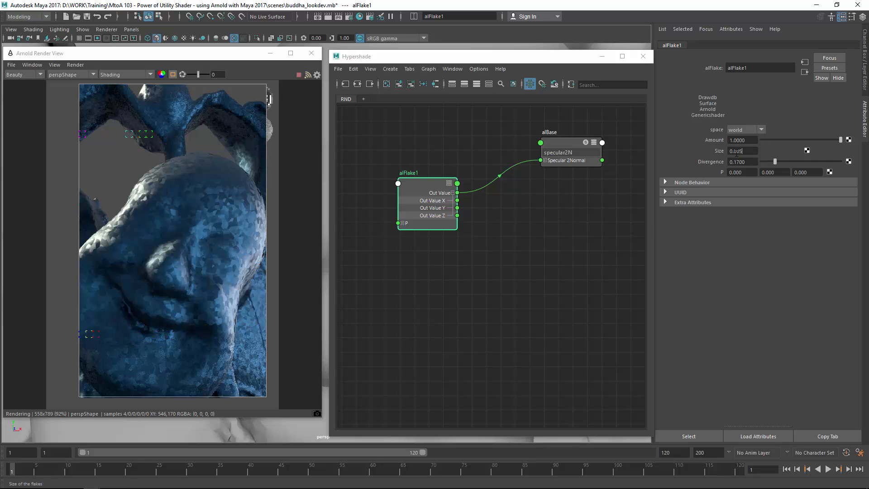
pyautogui.press('Return')
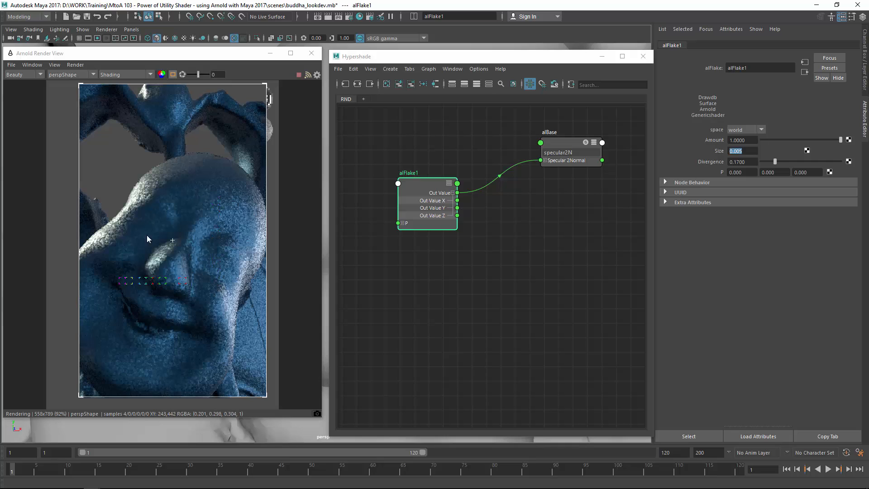
pyautogui.click(76, 75)
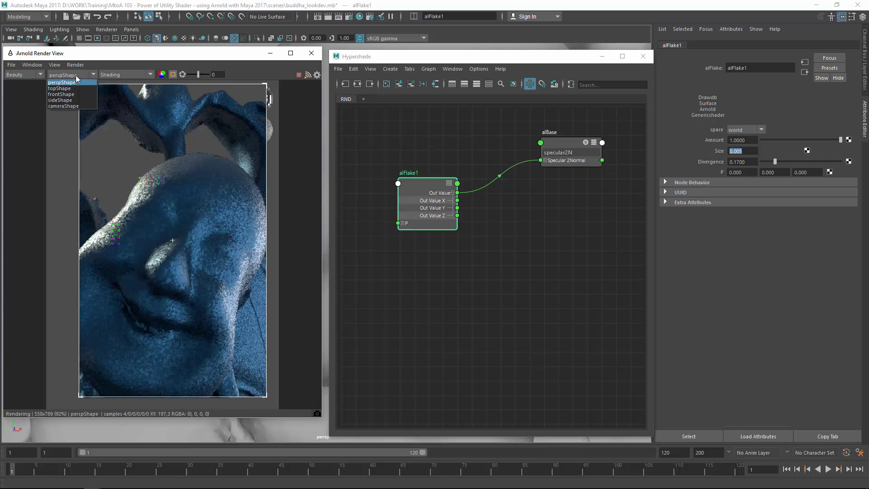
pyautogui.click(70, 105)
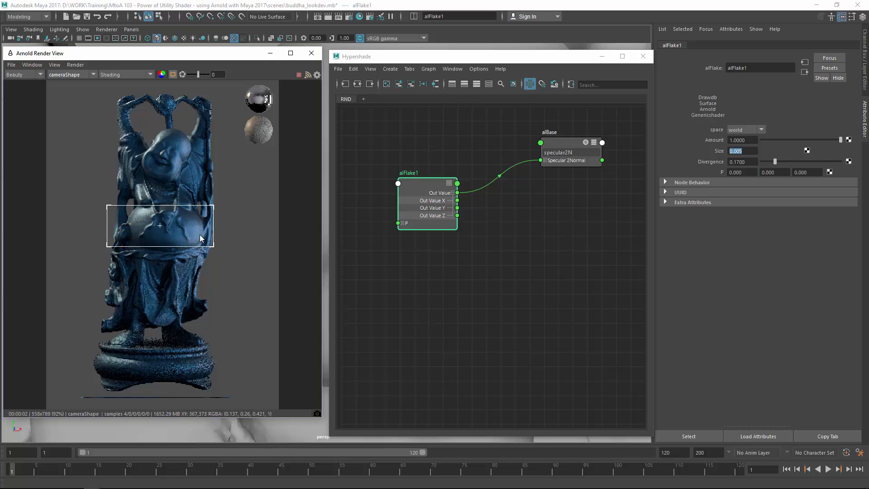
# Set alFlake's Size to 0.015 and redraw the render region to cover the statue's head and belly.
pyautogui.click(737, 152)
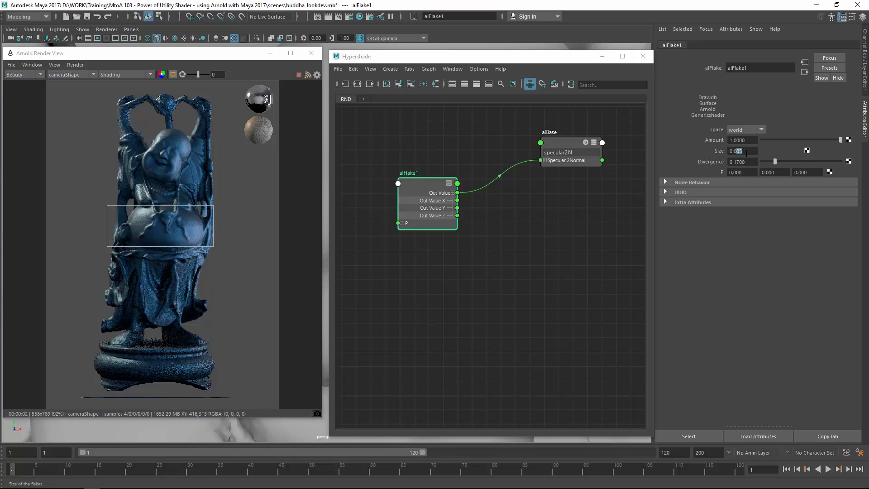
pyautogui.press('Return')
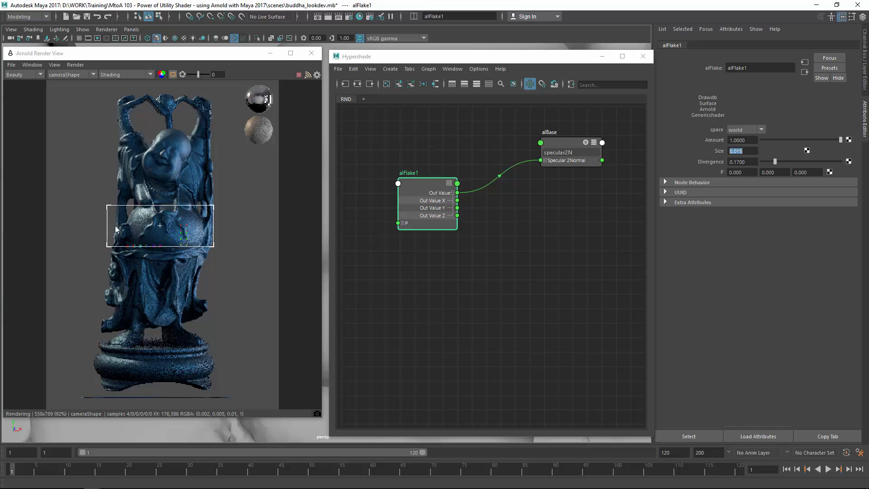
pyautogui.moveTo(106, 158); pyautogui.dragTo(228, 268)
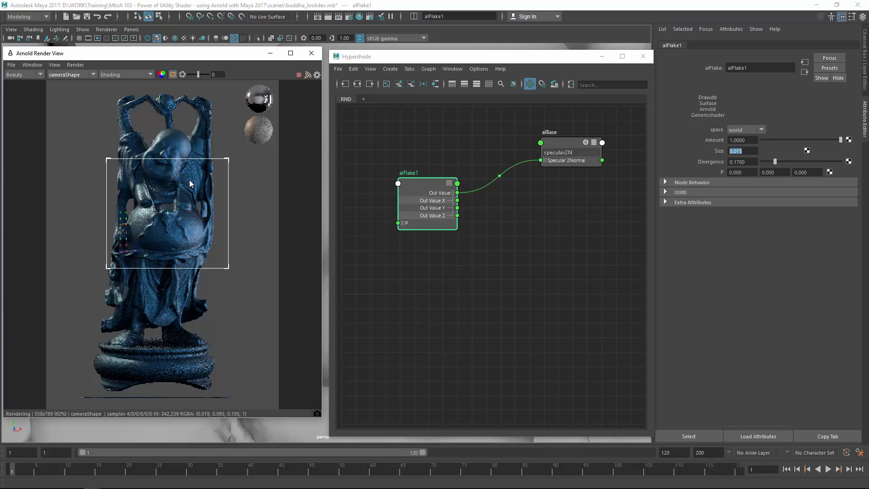
# Make room beside alFlake1 in the shading graph and add an alInputVector node on its input side.
pyautogui.moveTo(418, 181); pyautogui.dragTo(460, 170)
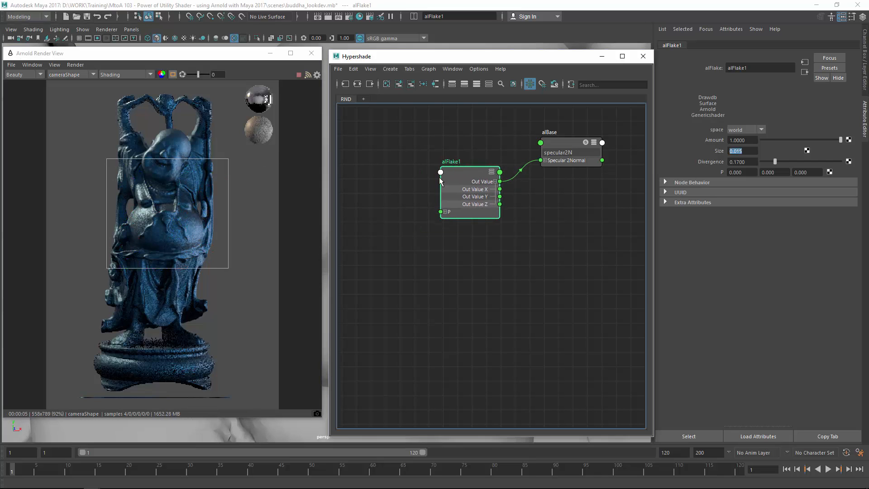
pyautogui.keyDown('alt'); pyautogui.moveTo(415, 172); pyautogui.dragTo(447, 180, button='middle'); pyautogui.keyUp('alt')
pyautogui.click(419, 215)
pyautogui.press('Tab')
pyautogui.write('alin')
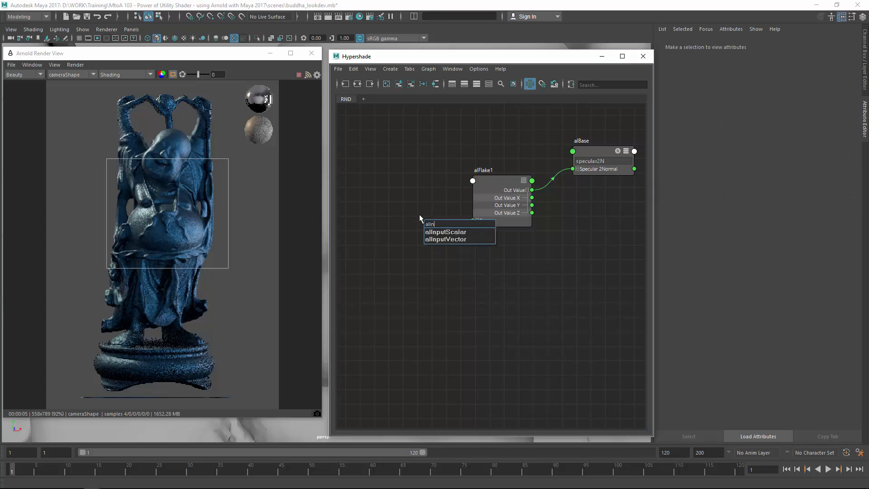
pyautogui.write('pu')
pyautogui.press('Down')
pyautogui.press('Return')
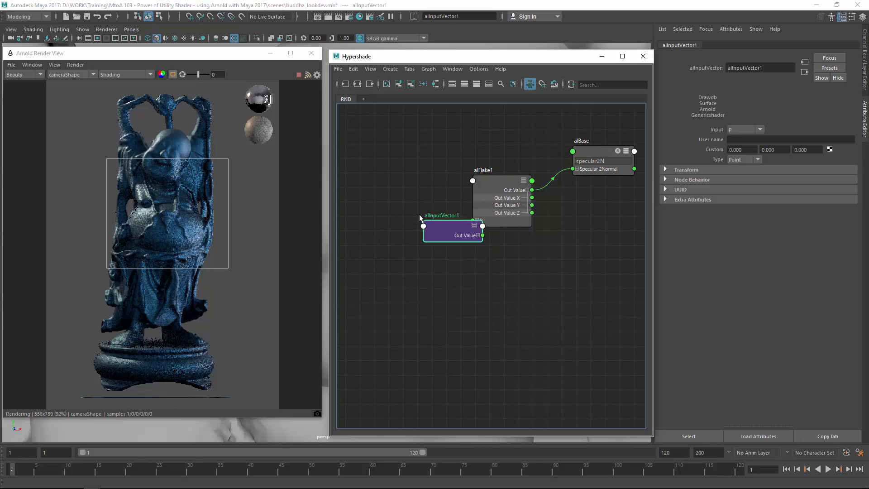
pyautogui.moveTo(447, 229); pyautogui.dragTo(391, 222)
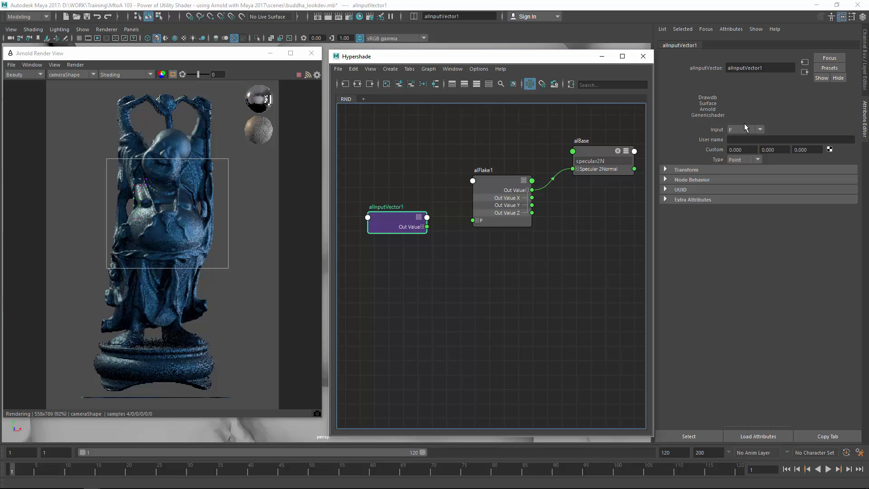
# Set the alInputVector's Type to Vector and connect its Out Value to alFlake1's P input.
pyautogui.click(750, 159)
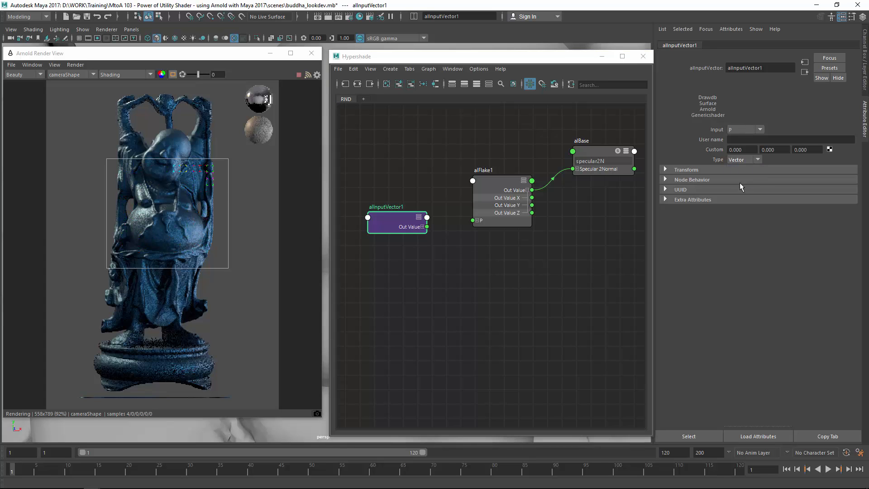
pyautogui.scroll(3, 435, 227)
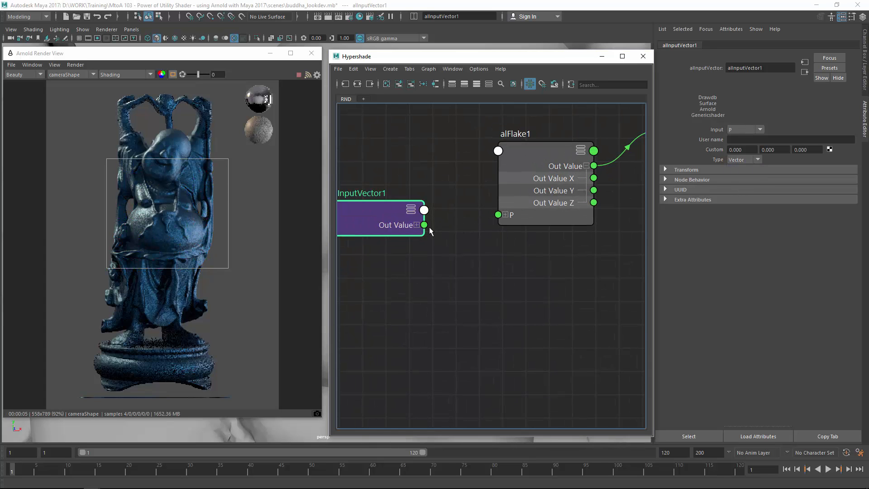
pyautogui.moveTo(424, 225); pyautogui.dragTo(497, 215)
pyautogui.moveTo(376, 214); pyautogui.dragTo(375, 208)
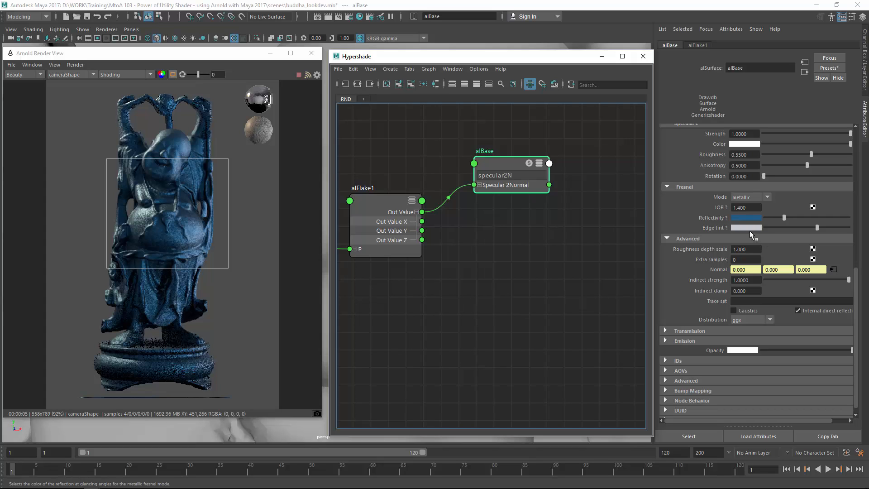
# Set alBase's Specular 2 Edge tint to a fully saturated magenta and redraw the render region over the statue's upper body.
pyautogui.click(748, 225)
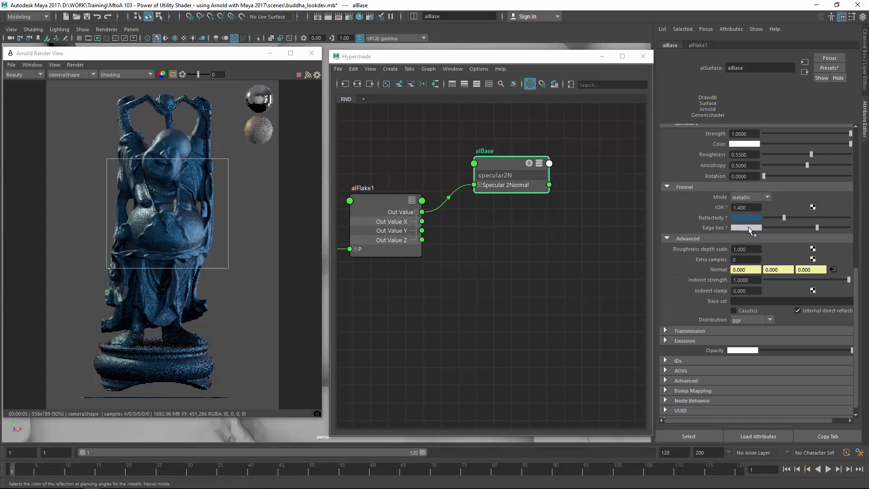
pyautogui.click(748, 226)
pyautogui.click(759, 250)
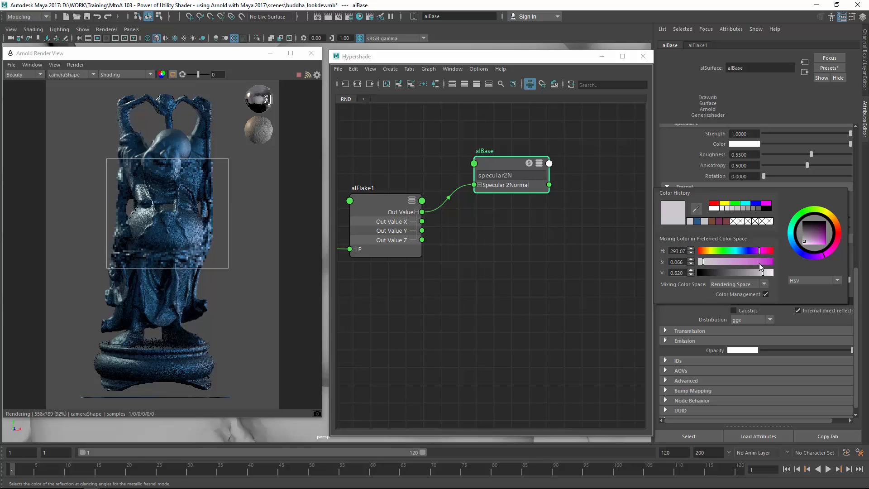
pyautogui.moveTo(760, 262); pyautogui.dragTo(781, 262)
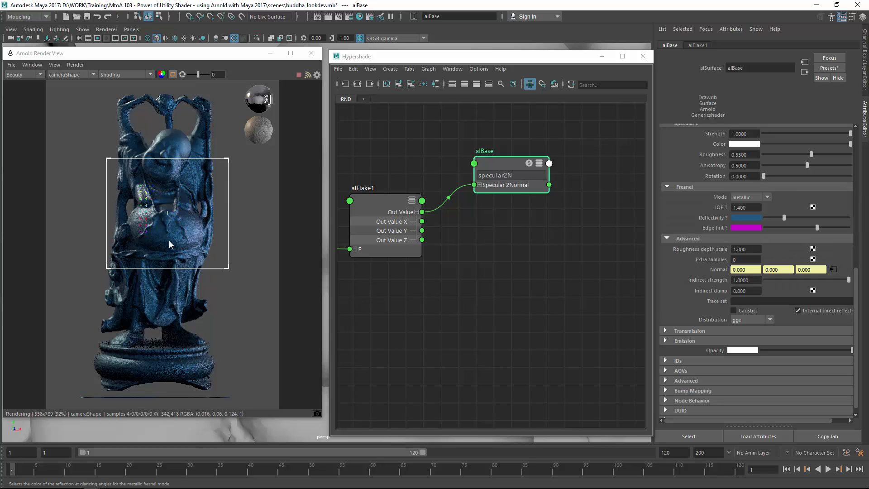
pyautogui.moveTo(100, 110); pyautogui.dragTo(215, 198)
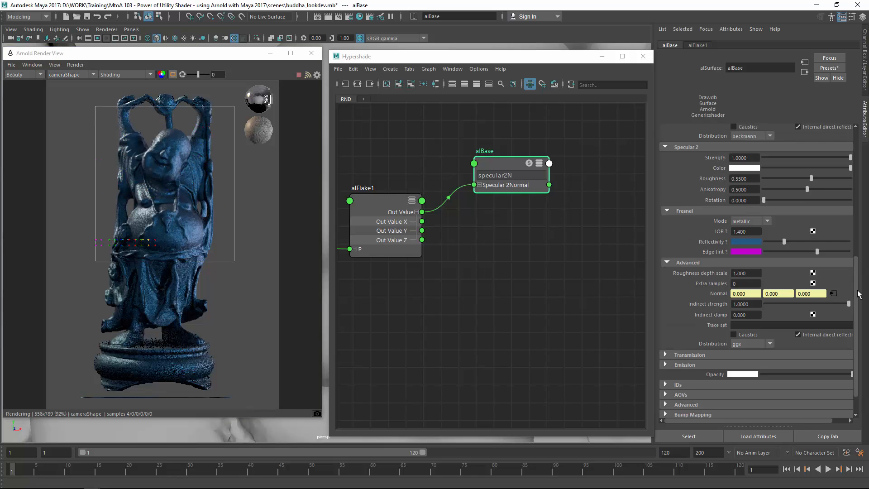
# Set alBase's Specular 1 Strength to 1.0 and its Fresnel mode to metallic with black Reflectivity and Edge tint.
pyautogui.moveTo(857, 291); pyautogui.dragTo(856, 184)
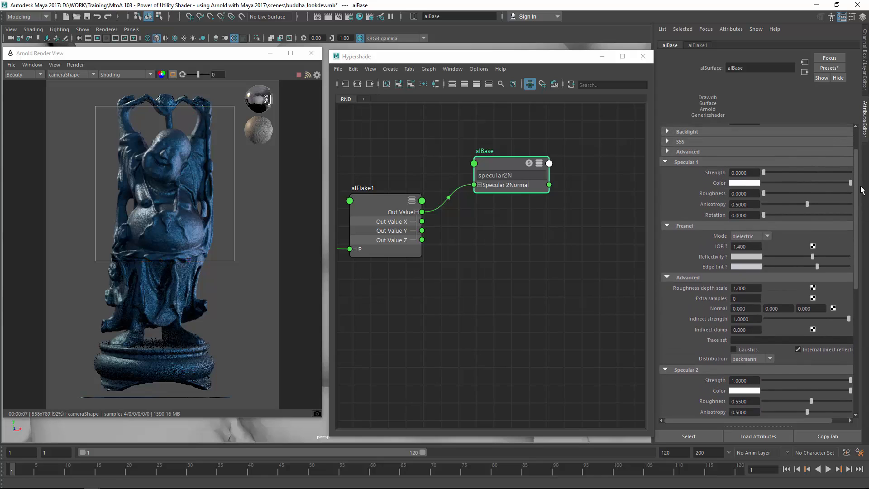
pyautogui.moveTo(764, 172); pyautogui.dragTo(854, 175)
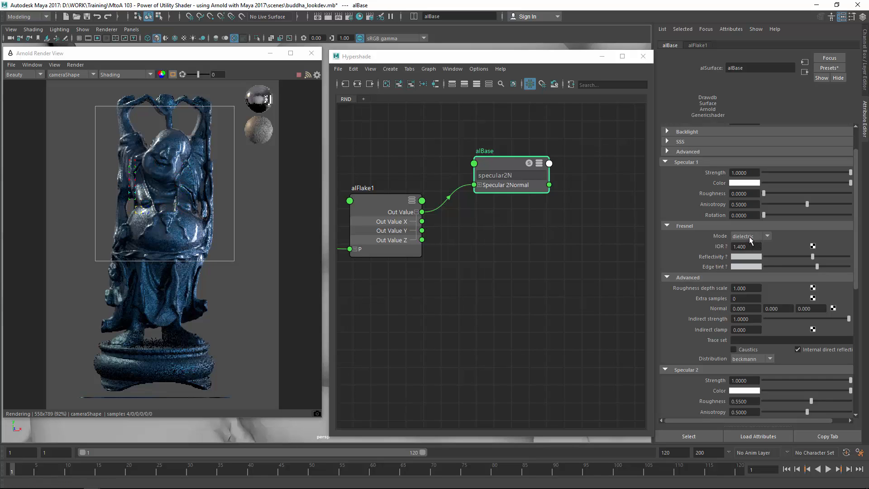
pyautogui.click(749, 256)
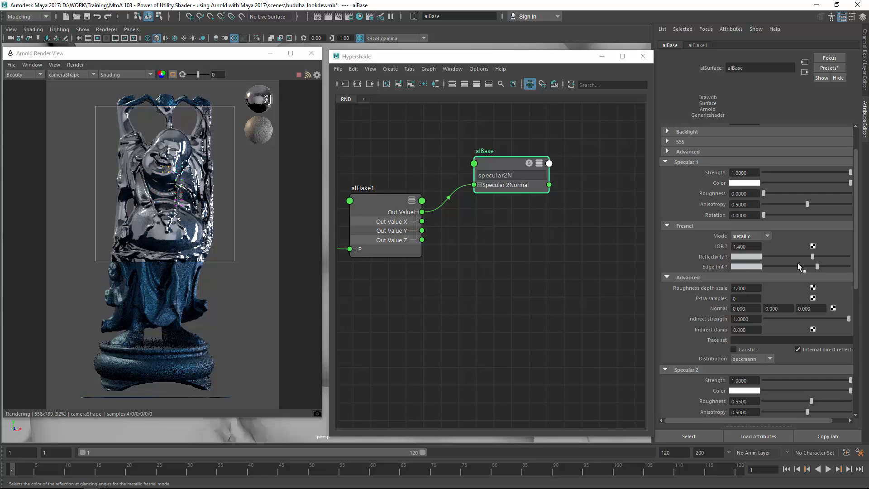
pyautogui.moveTo(797, 256); pyautogui.dragTo(732, 253)
pyautogui.moveTo(783, 266); pyautogui.dragTo(727, 268)
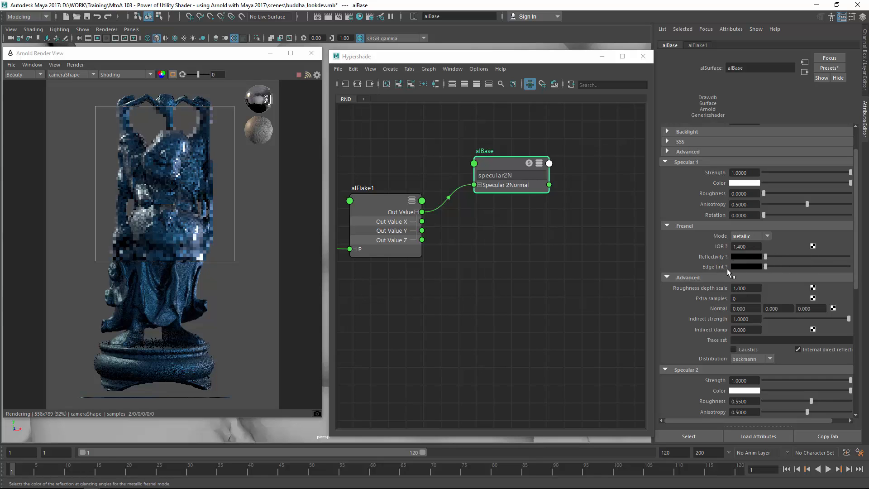
# Switch Specular 1's Fresnel mode to dielectric and back to metallic to compare the renders.
pyautogui.click(747, 236)
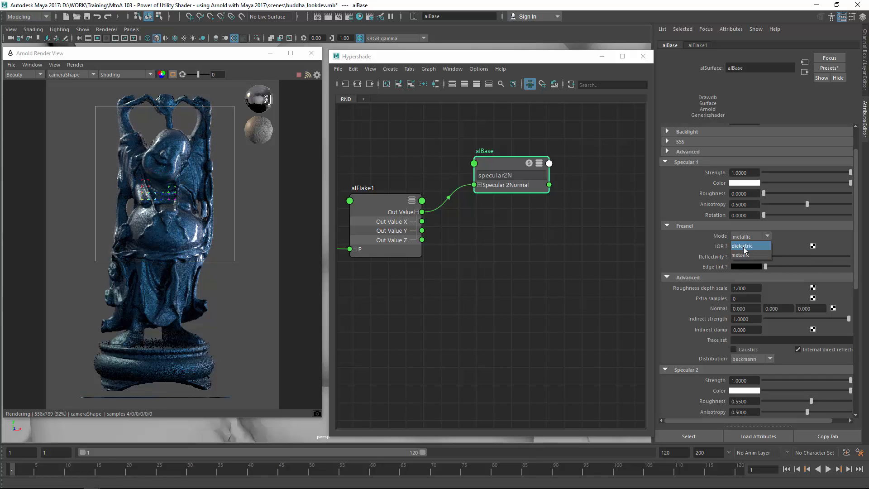
pyautogui.click(708, 238)
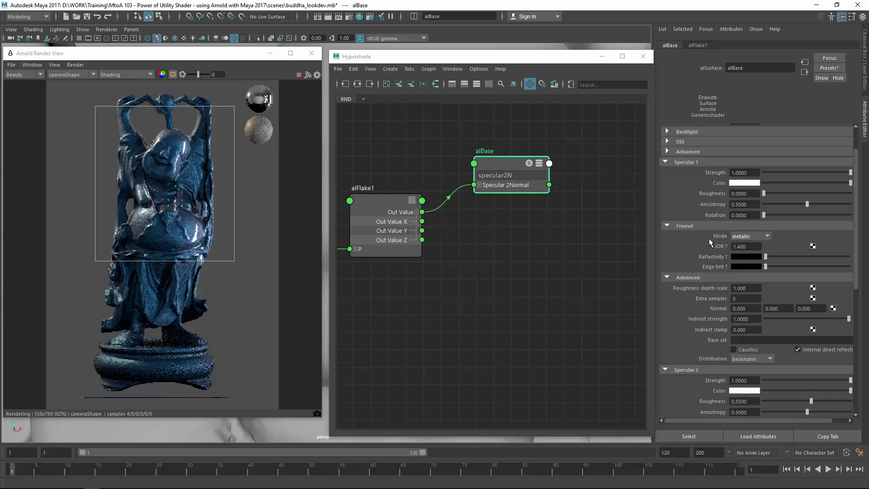
pyautogui.click(746, 246)
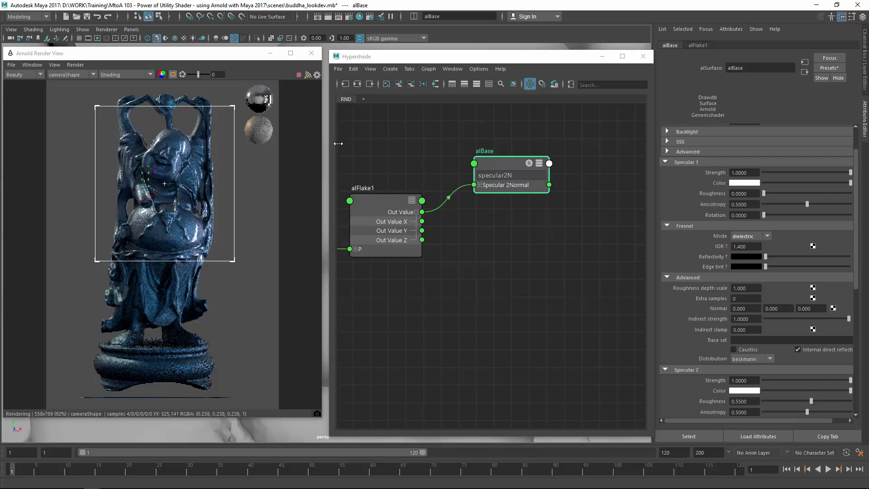
pyautogui.click(750, 235)
pyautogui.click(749, 244)
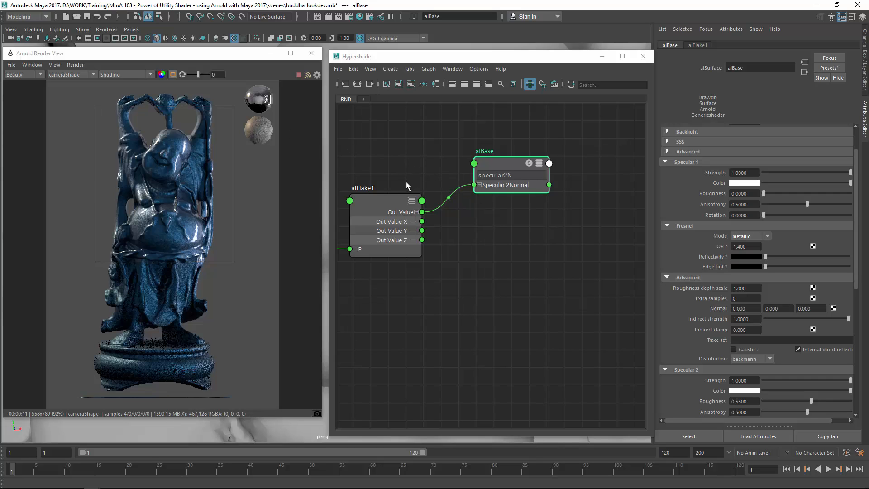
# Add an aiAmbientOcclusion shader and place it with its shading group below the alInputVector and alFlake nodes.
pyautogui.keyDown('alt'); pyautogui.moveTo(349, 217); pyautogui.dragTo(484, 169, button='middle'); pyautogui.keyUp('alt')
pyautogui.keyDown('alt'); pyautogui.moveTo(483, 169); pyautogui.dragTo(498, 183, button='right'); pyautogui.keyUp('alt')
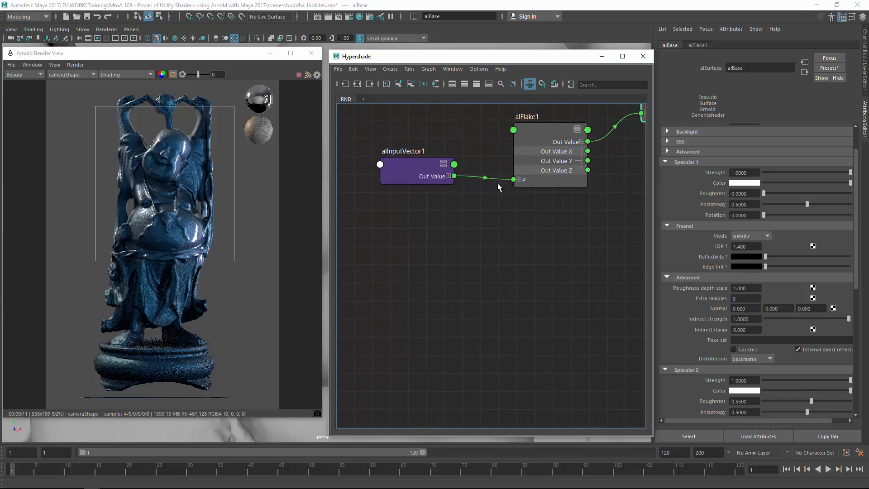
pyautogui.keyDown('alt'); pyautogui.moveTo(498, 182); pyautogui.dragTo(480, 215, button='middle'); pyautogui.keyUp('alt')
pyautogui.moveTo(410, 203); pyautogui.dragTo(422, 210)
pyautogui.click(457, 319)
pyautogui.press('Tab')
pyautogui.write('aio')
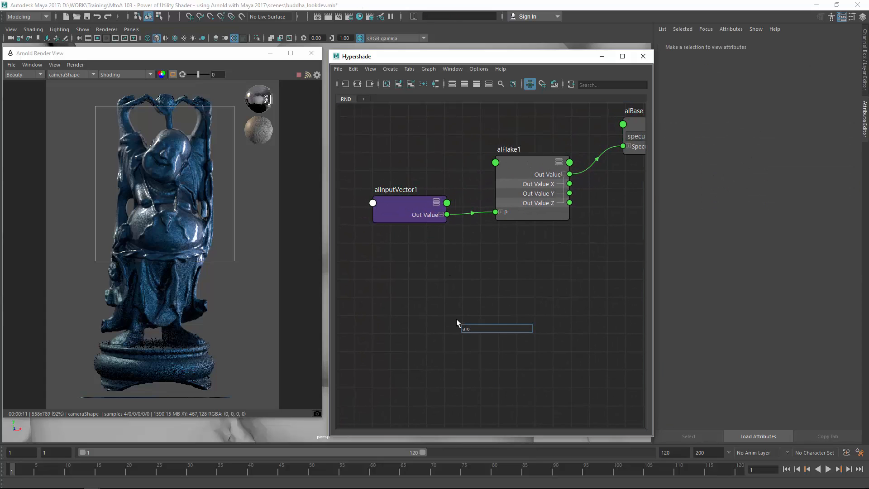
pyautogui.press('BackSpace')
pyautogui.write('am')
pyautogui.press('Down')
pyautogui.press('Return')
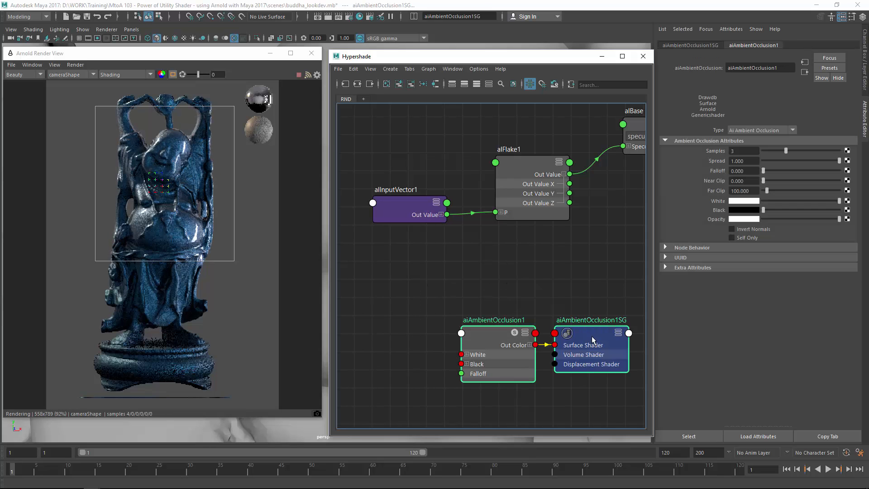
pyautogui.moveTo(592, 337); pyautogui.dragTo(512, 294)
pyautogui.click(481, 336)
# Add an aiUtility shader and line it up with its shading group beneath the aiAmbientOcclusion1 nodes.
pyautogui.keyDown('alt'); pyautogui.moveTo(481, 334); pyautogui.dragTo(504, 277, button='middle'); pyautogui.keyUp('alt')
pyautogui.keyDown('alt'); pyautogui.moveTo(504, 277); pyautogui.dragTo(471, 331, button='right'); pyautogui.keyUp('alt')
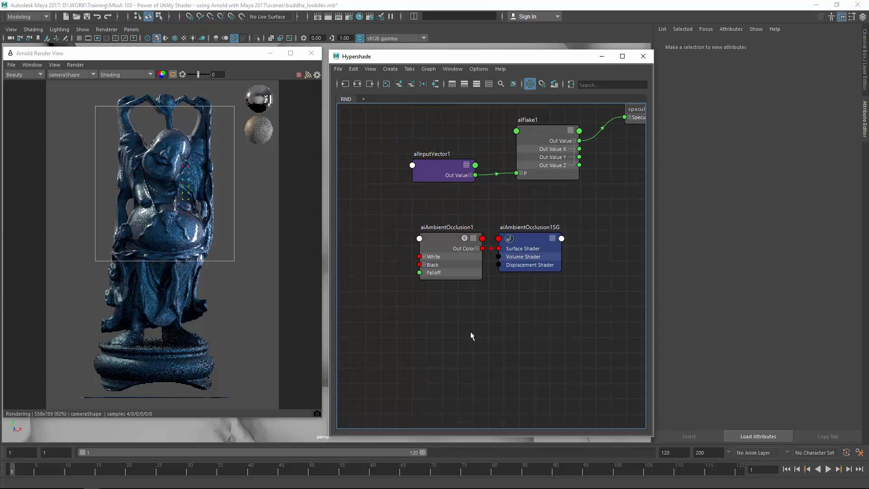
pyautogui.press('Tab')
pyautogui.write('aiu')
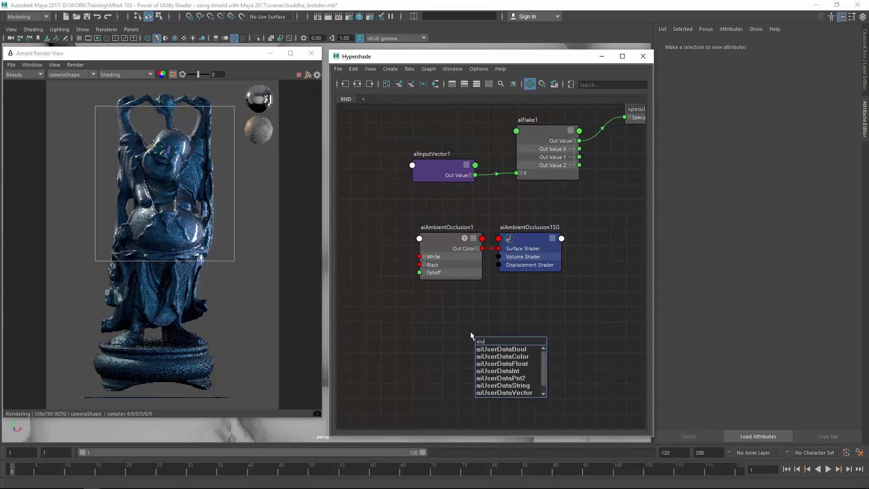
pyautogui.write('tility')
pyautogui.press('Return')
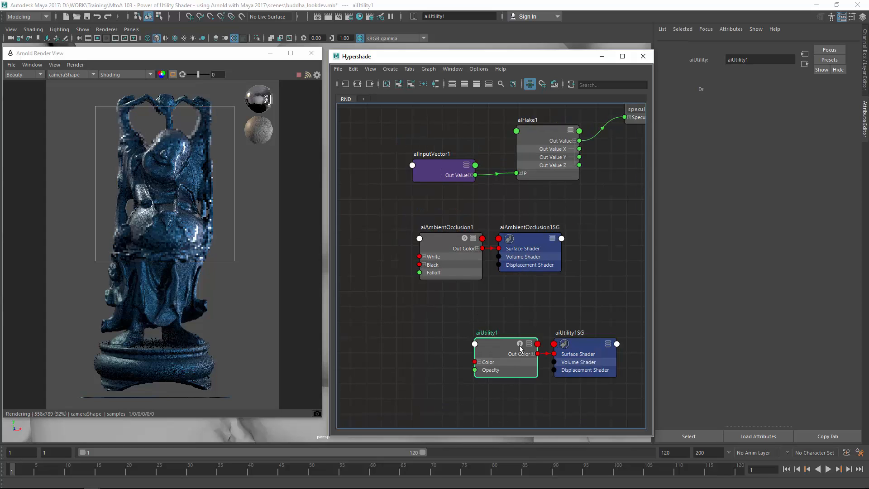
pyautogui.moveTo(489, 351); pyautogui.dragTo(451, 320)
pyautogui.moveTo(572, 345); pyautogui.dragTo(534, 315)
pyautogui.moveTo(464, 324); pyautogui.dragTo(446, 319)
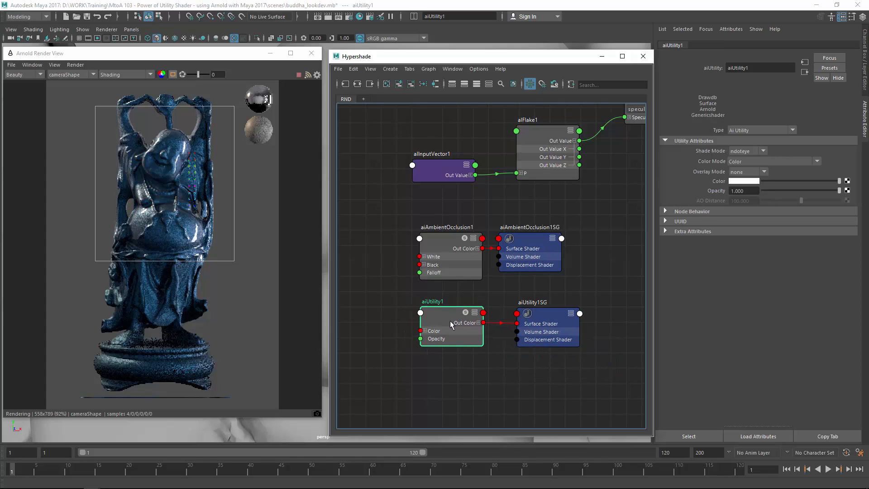
pyautogui.moveTo(452, 274); pyautogui.dragTo(449, 272)
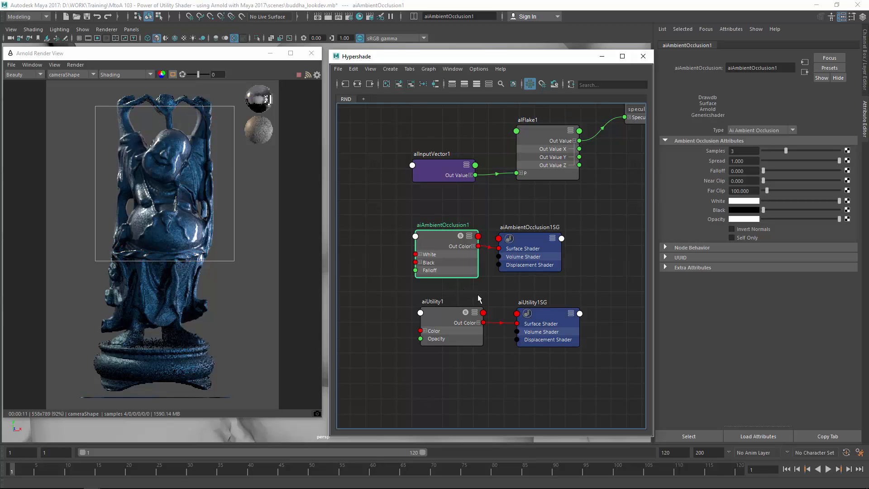
pyautogui.moveTo(436, 316); pyautogui.dragTo(443, 313)
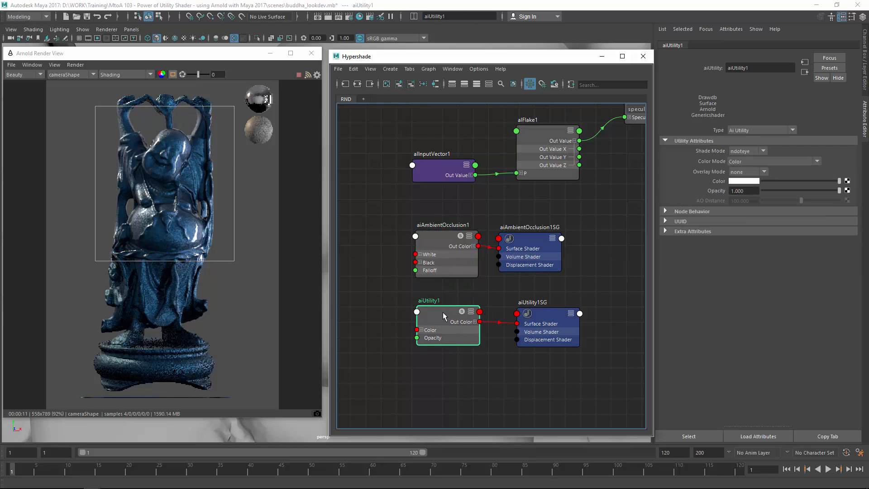
# Set aiUtility1's Shade Mode to ambocc with an AO Distance of 109.639 and assign the shader to the statue.
pyautogui.click(755, 151)
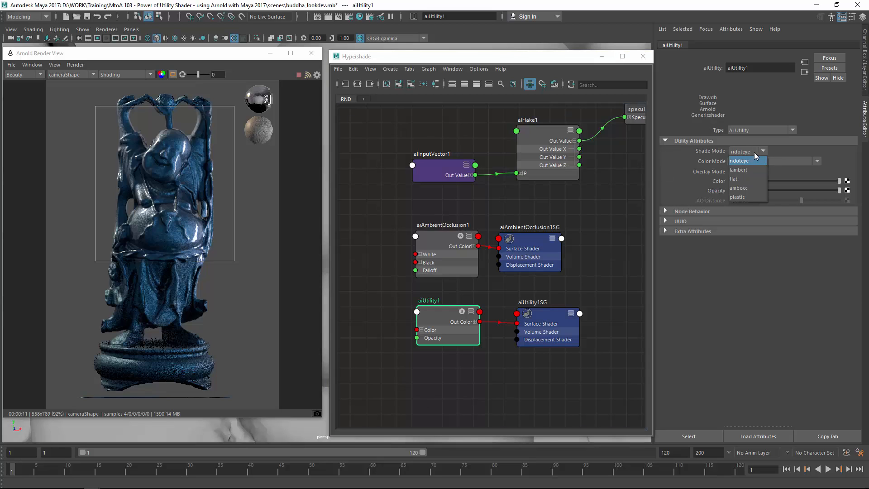
pyautogui.click(746, 189)
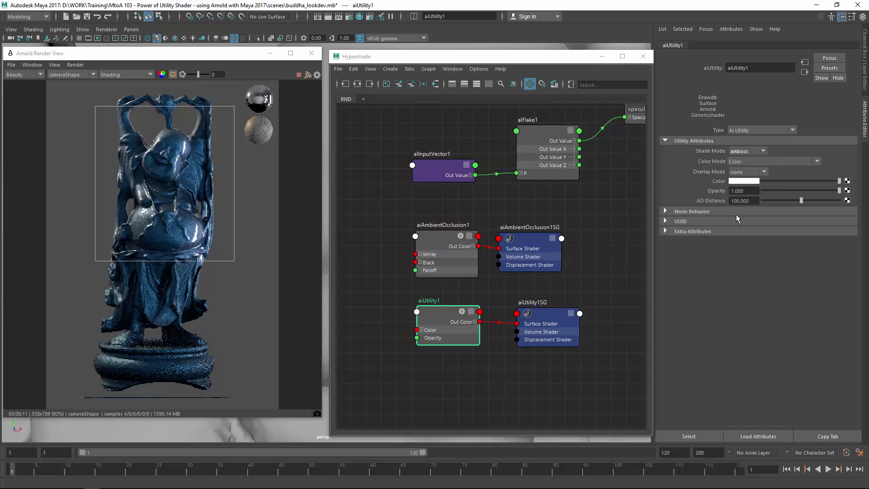
pyautogui.moveTo(763, 201); pyautogui.dragTo(804, 205)
pyautogui.click(181, 158)
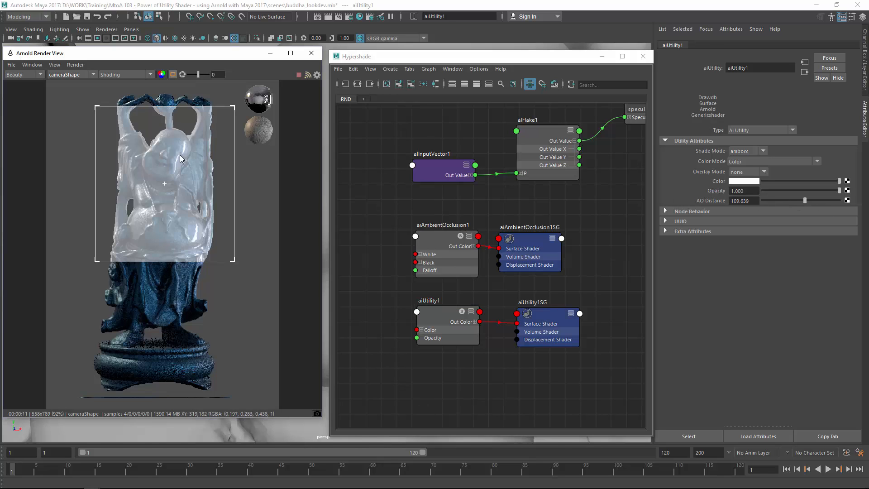
pyautogui.moveTo(445, 317); pyautogui.dragTo(441, 291, button='right')
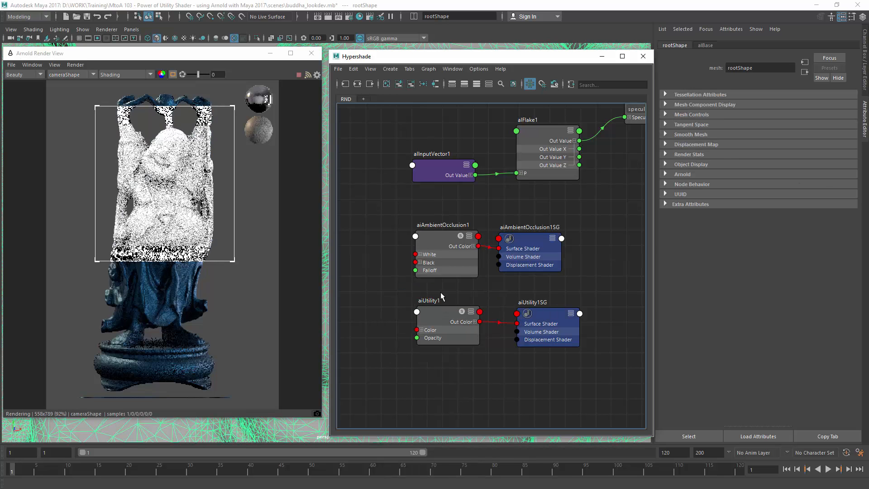
# Lower aiUtility1's AO Distance to 0.320.
pyautogui.click(446, 303)
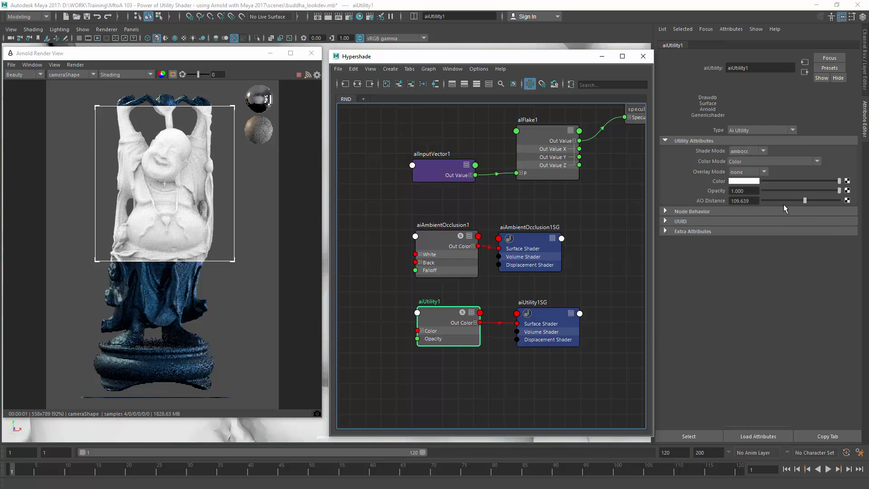
pyautogui.moveTo(791, 200); pyautogui.dragTo(760, 200)
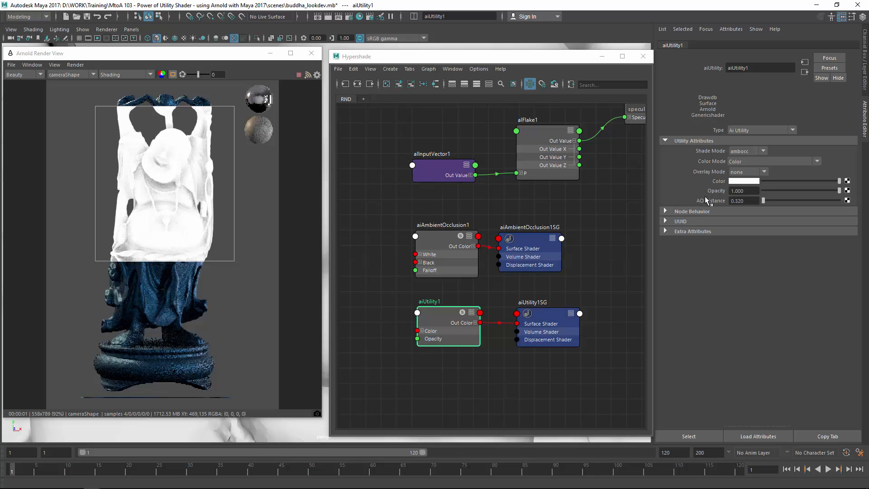
# Assign the aiAmbientOcclusion1 shader to the statue to preview its occlusion in the render.
pyautogui.click(438, 234)
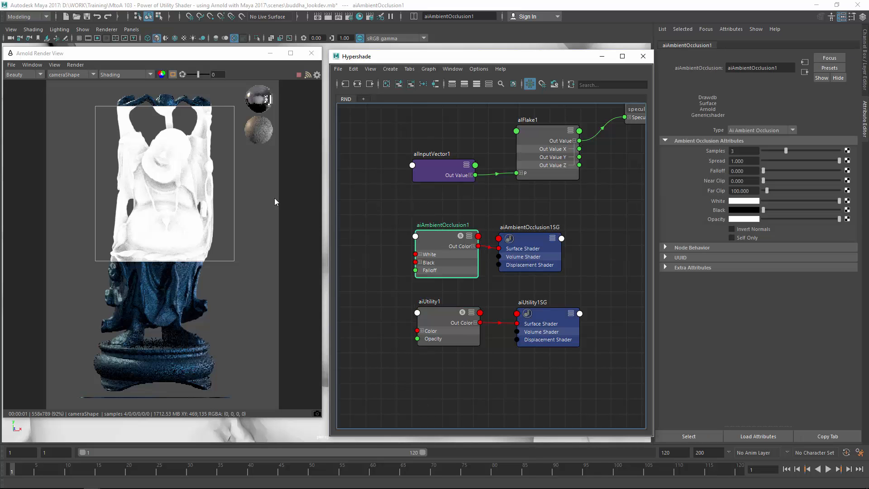
pyautogui.click(179, 217)
pyautogui.rightClick(441, 237)
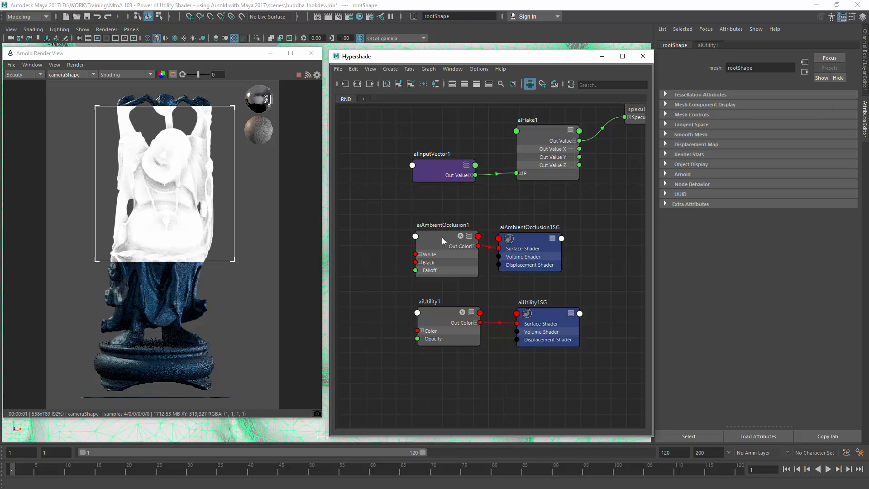
pyautogui.moveTo(442, 237); pyautogui.dragTo(441, 213, button='right')
# Set aiAmbientOcclusion1's Far Clip to 0.510 and Spread to 0.610, and enable Self Only.
pyautogui.click(439, 237)
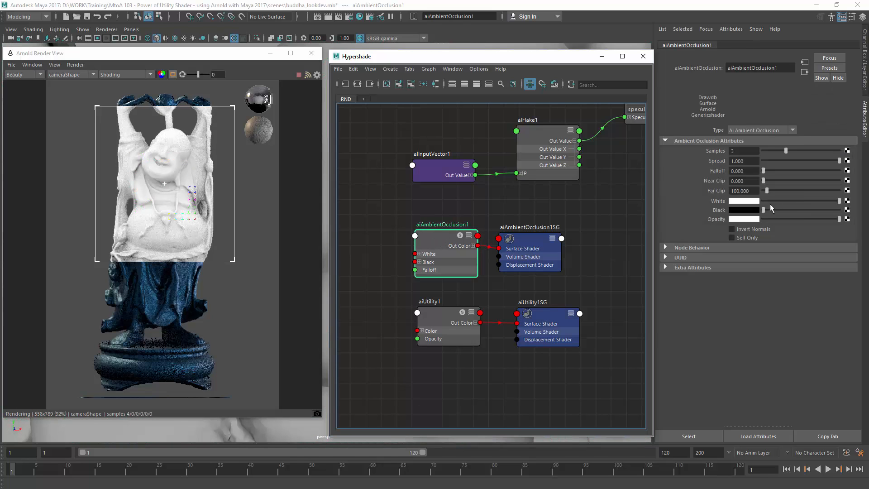
pyautogui.doubleClick(742, 190)
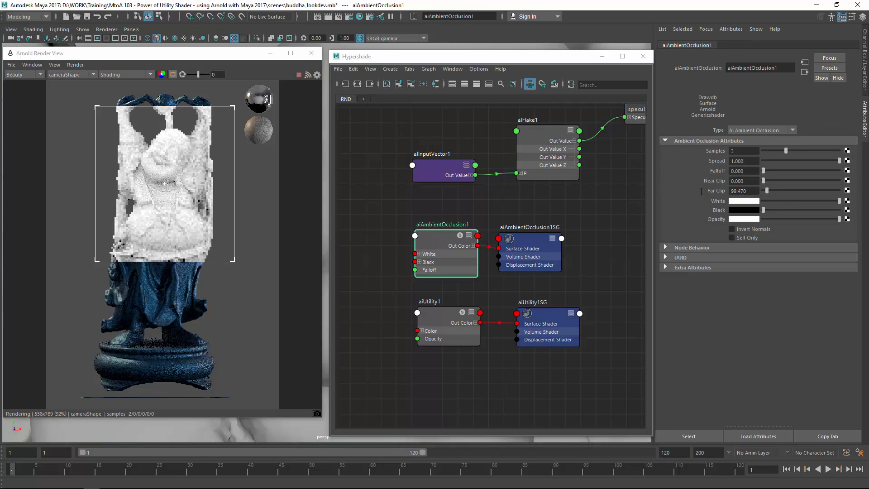
pyautogui.write('0.01')
pyautogui.press('Return')
pyautogui.keyDown('ctrl'); pyautogui.moveTo(749, 191); pyautogui.dragTo(759, 192); pyautogui.keyUp('ctrl')
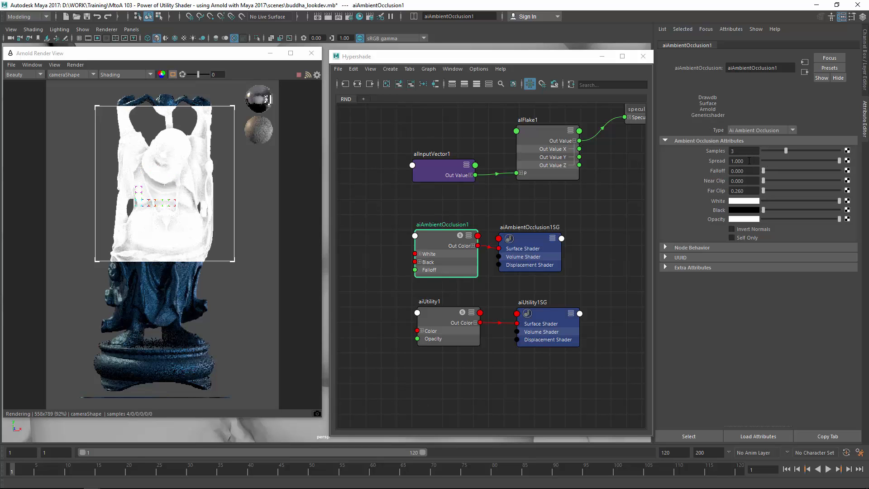
pyautogui.keyDown('ctrl'); pyautogui.moveTo(749, 161); pyautogui.dragTo(735, 161); pyautogui.keyUp('ctrl')
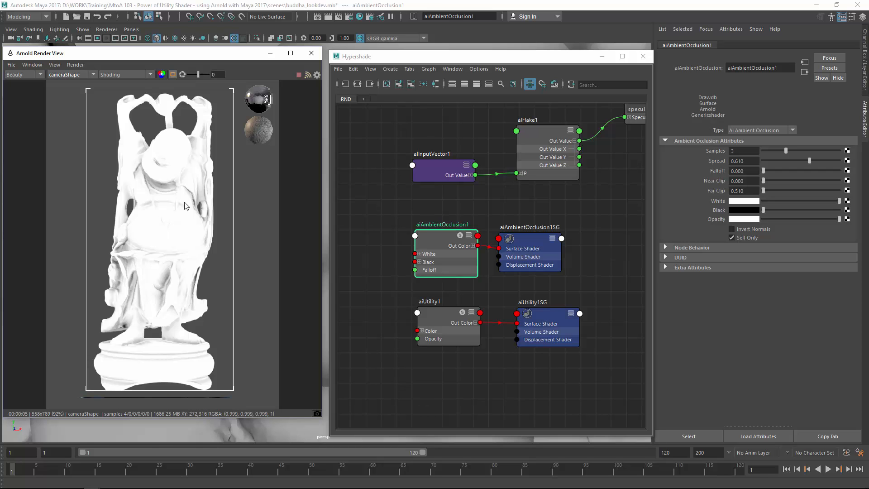
# Bring the alBase node beside alFlake1 and assign alBase to the statue again.
pyautogui.keyDown('alt'); pyautogui.moveTo(468, 198); pyautogui.dragTo(363, 272, button='middle'); pyautogui.keyUp('alt')
pyautogui.scroll(-3, 498, 198)
pyautogui.moveTo(528, 183); pyautogui.dragTo(562, 203)
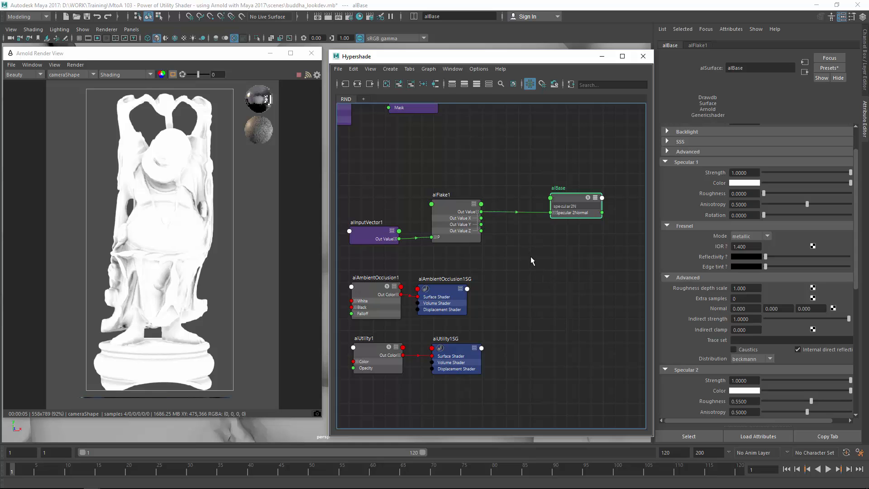
pyautogui.keyDown('alt'); pyautogui.moveTo(514, 272); pyautogui.dragTo(538, 228, button='middle'); pyautogui.keyUp('alt')
pyautogui.click(492, 316)
pyautogui.moveTo(592, 153); pyautogui.dragTo(589, 129, button='right')
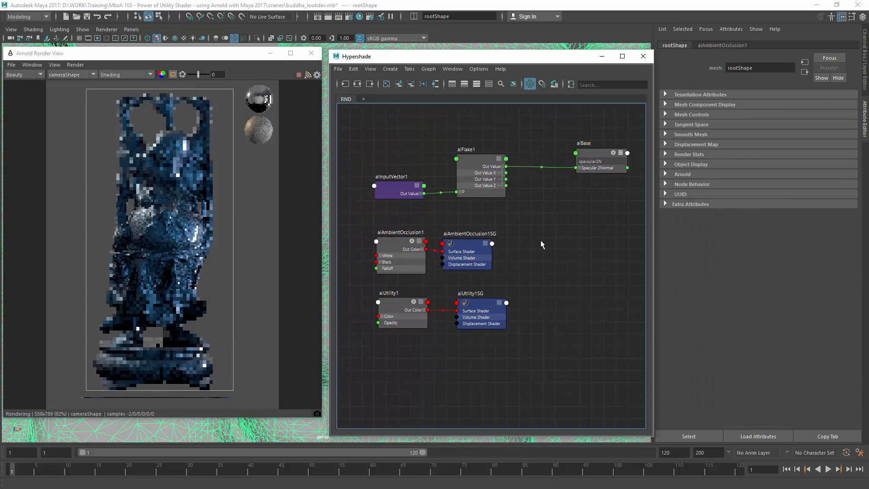
# Delete aiUtility1 with its shading group, and delete aiAmbientOcclusion1's shading group.
pyautogui.moveTo(364, 285); pyautogui.dragTo(550, 374)
pyautogui.press('Delete')
pyautogui.click(463, 247)
pyautogui.press('Delete')
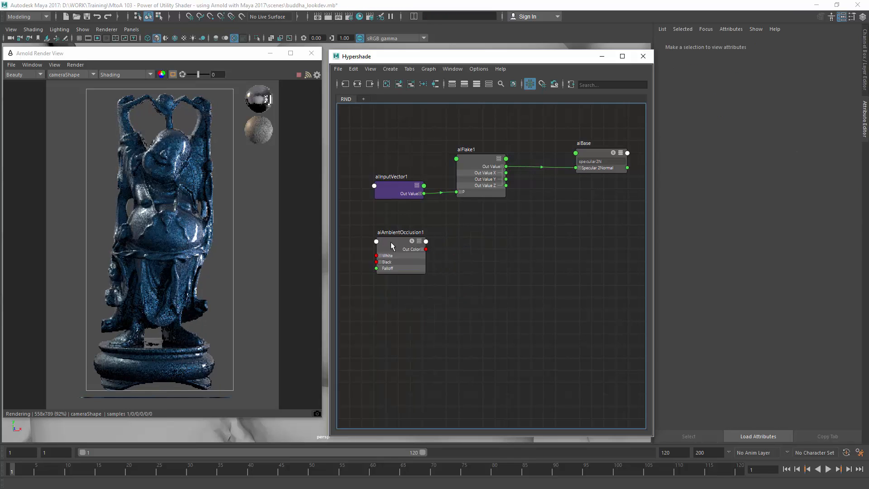
# Shift the aiAmbientOcclusion1 node closer to alBase and expand alBase to show its connectable attributes.
pyautogui.moveTo(397, 246); pyautogui.dragTo(419, 247)
pyautogui.keyDown('alt'); pyautogui.moveTo(443, 234); pyautogui.dragTo(405, 240, button='middle'); pyautogui.keyUp('alt')
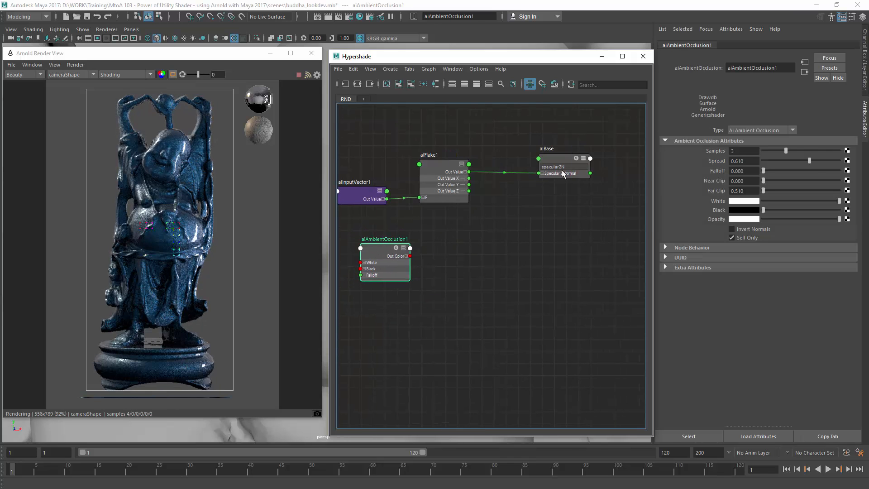
pyautogui.click(561, 171)
pyautogui.press('4')
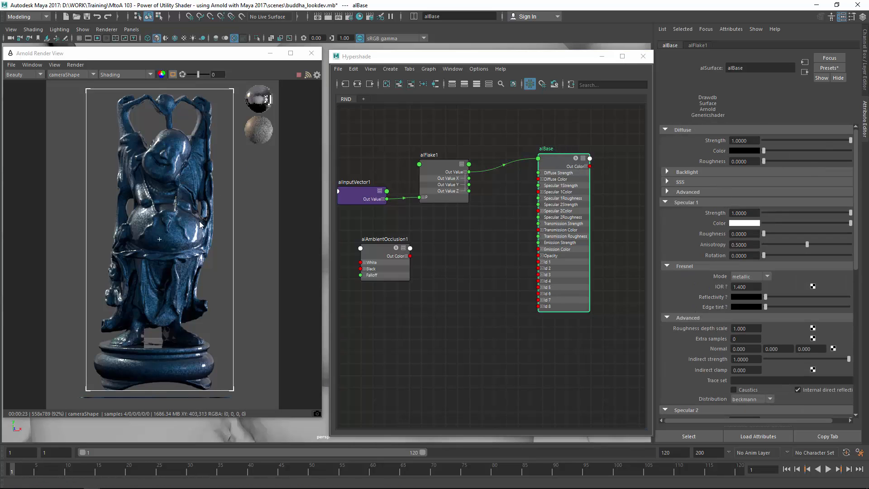
pyautogui.scroll(2, 463, 234)
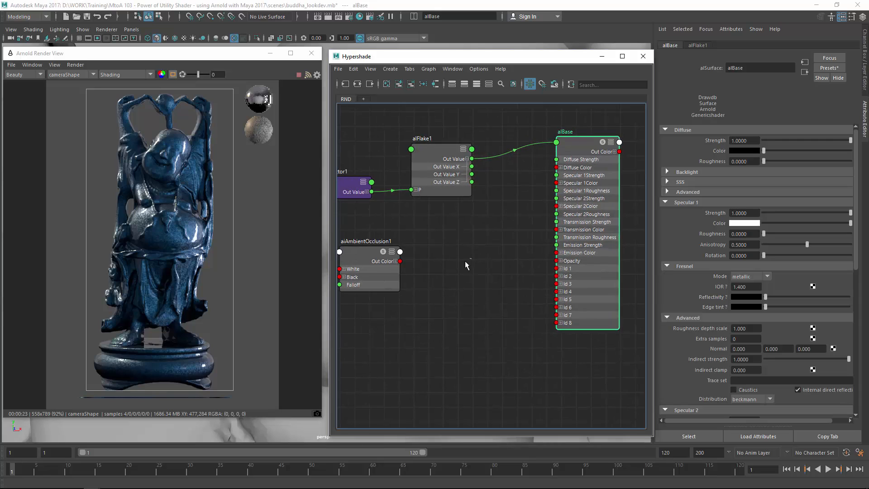
# Add an alRemapFloat node between aiAmbientOcclusion1 and alBase.
pyautogui.click(361, 256)
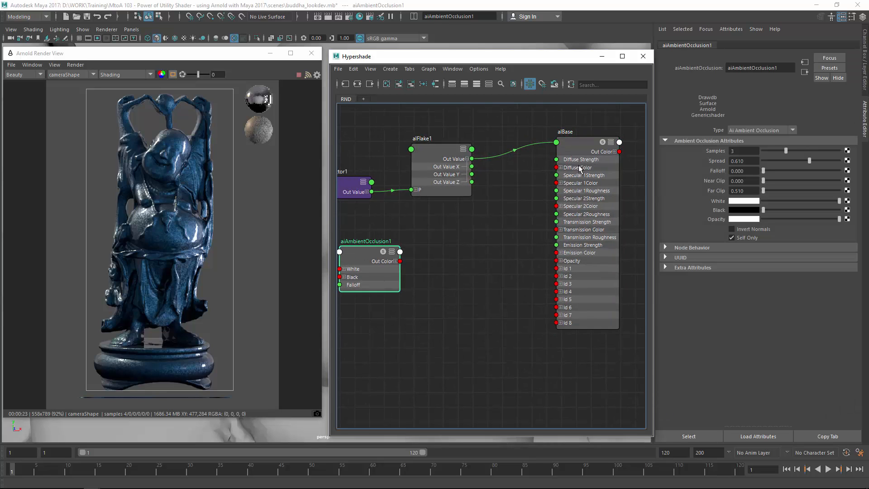
pyautogui.click(470, 267)
pyautogui.press('Tab')
pyautogui.write('alRemap')
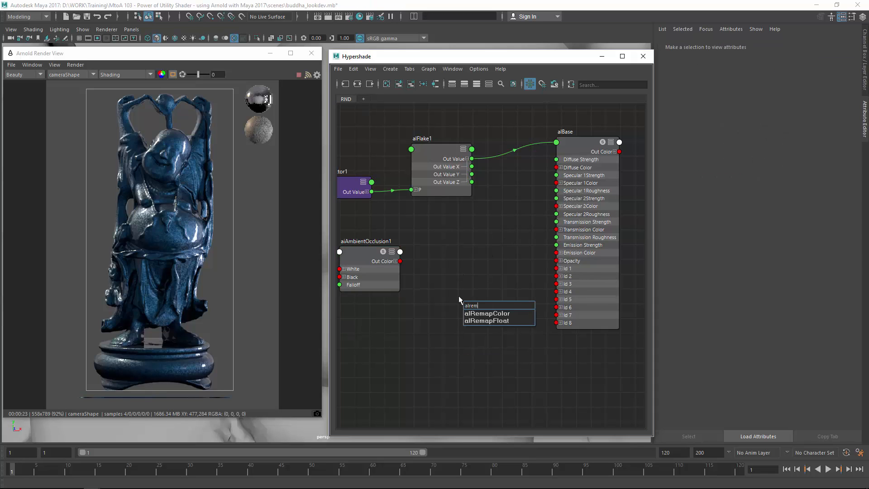
pyautogui.press('Down')
pyautogui.press('Return')
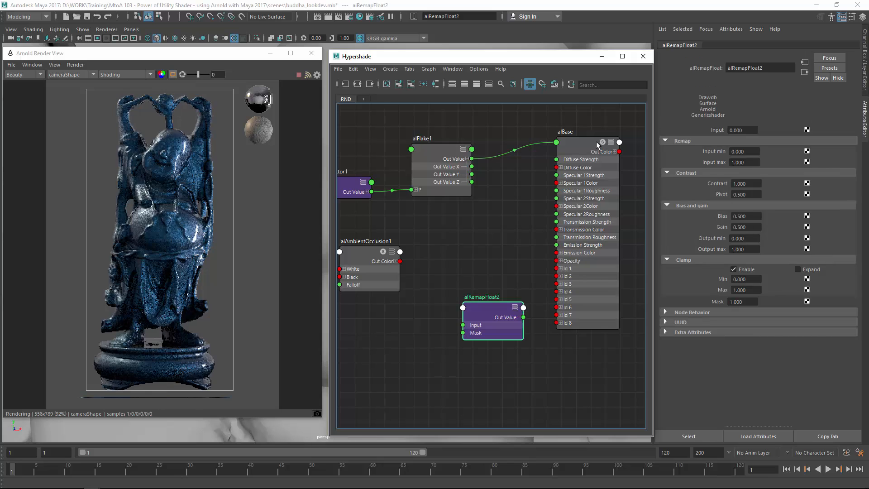
# Connect alRemapFloat2's Out Value to alBase's Diffuse Strength and aiAmbientOcclusion1's Out Color R to alRemapFloat2's Input.
pyautogui.click(595, 141)
pyautogui.moveTo(469, 278); pyautogui.dragTo(556, 158)
pyautogui.keyDown('alt'); pyautogui.moveTo(423, 245); pyautogui.dragTo(447, 232, button='middle'); pyautogui.keyUp('alt')
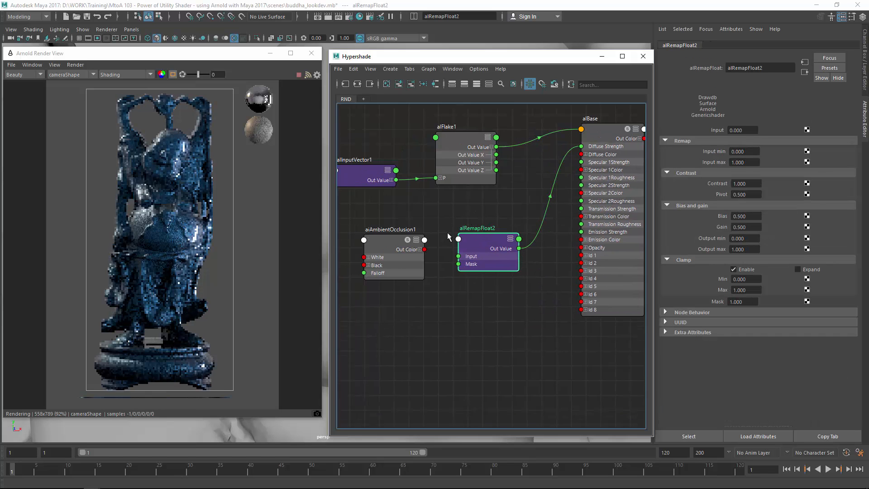
pyautogui.click(420, 249)
pyautogui.moveTo(424, 257); pyautogui.dragTo(459, 256)
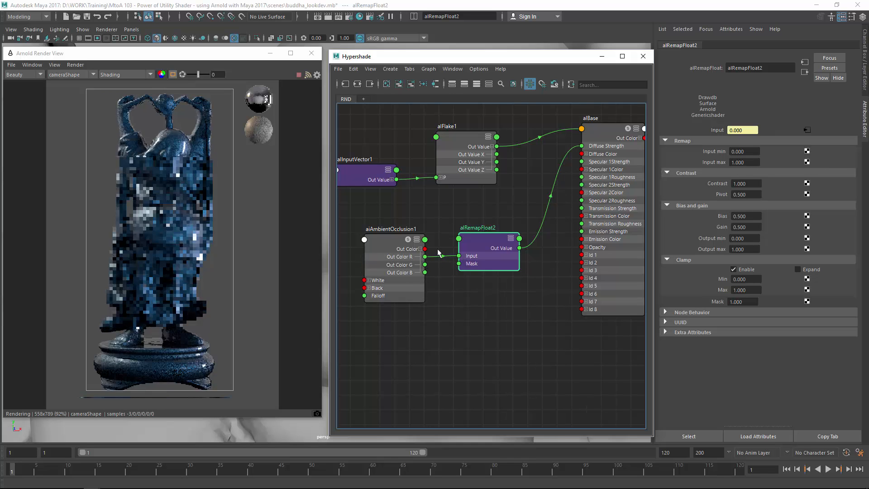
# Update the full scene in the Arnold render and set its debug shading to Isolate Selected with aiAmbientOcclusion1 selected.
pyautogui.moveTo(390, 235); pyautogui.dragTo(377, 241)
pyautogui.click(76, 65)
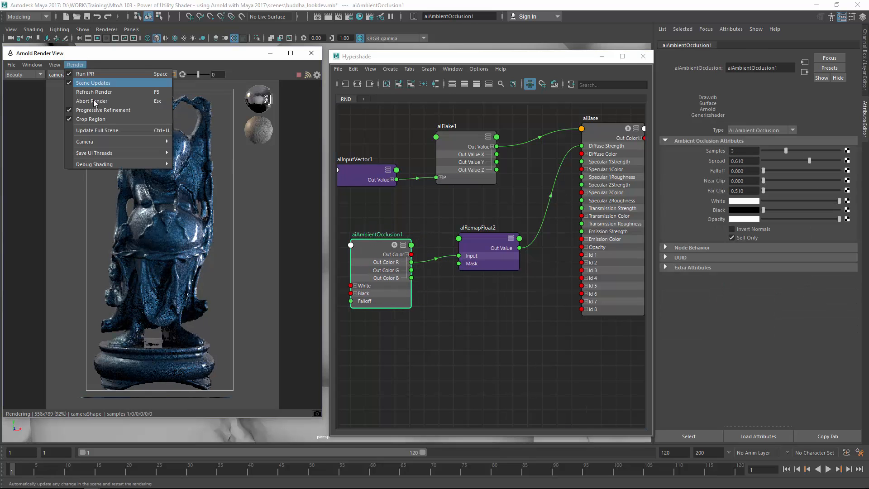
pyautogui.click(100, 129)
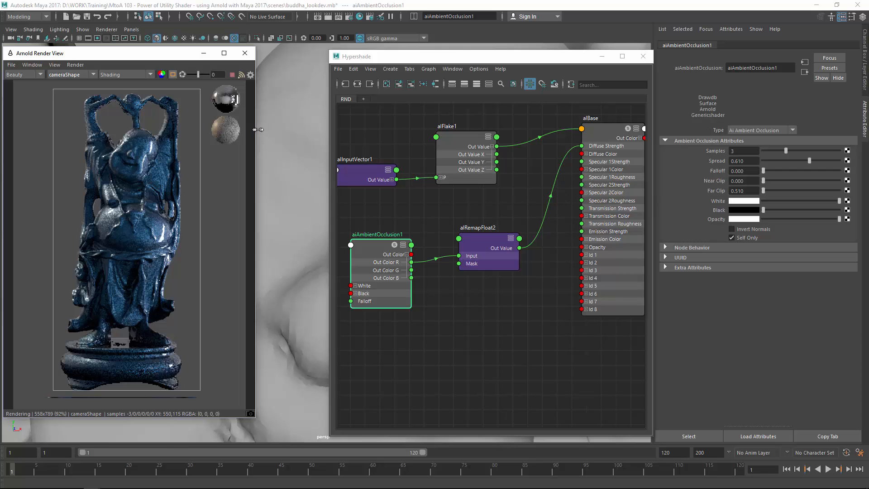
pyautogui.moveTo(258, 130); pyautogui.dragTo(322, 129)
pyautogui.click(125, 75)
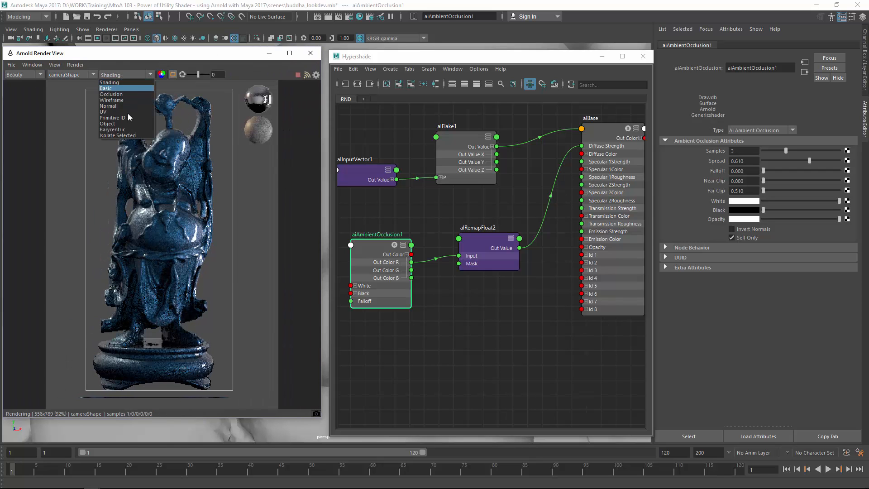
pyautogui.click(118, 135)
pyautogui.moveTo(366, 242); pyautogui.dragTo(366, 240)
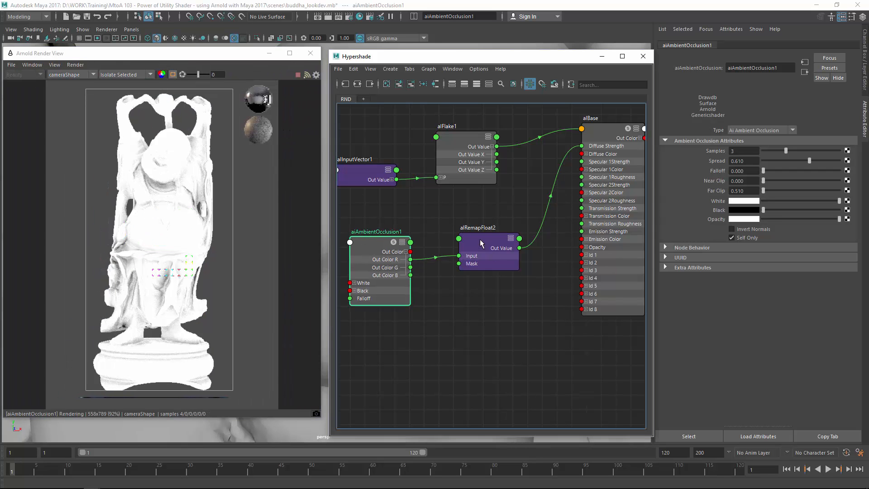
# Invert alRemapFloat2 with Output min 1 and Output max 0, and set its Input min to 0.170 and Input max to 0.790.
pyautogui.moveTo(480, 244); pyautogui.dragTo(485, 242)
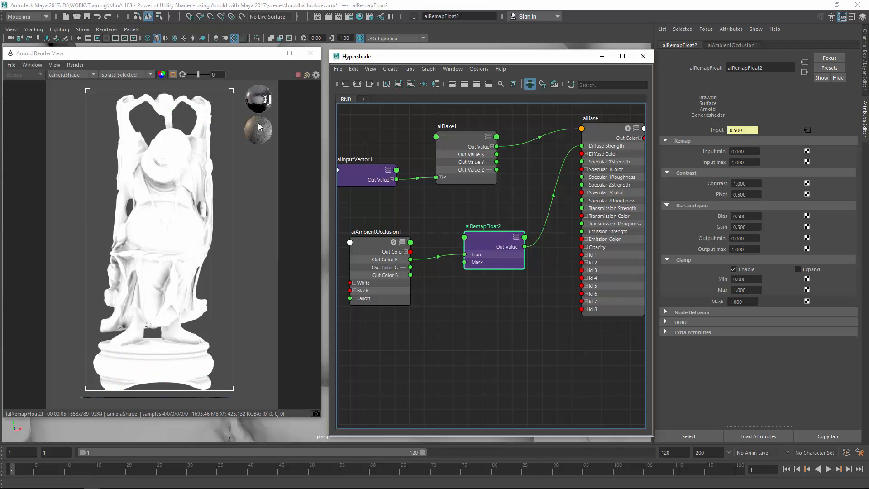
pyautogui.moveTo(488, 241); pyautogui.dragTo(484, 245)
pyautogui.moveTo(748, 153); pyautogui.dragTo(721, 152)
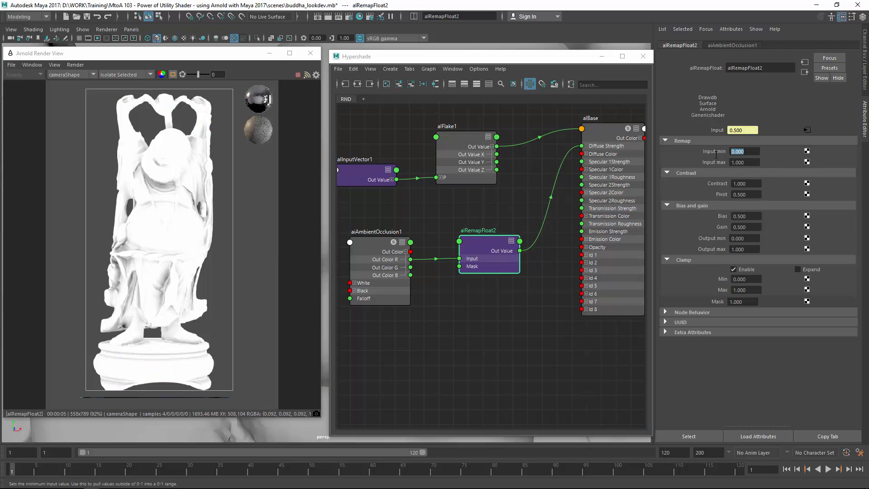
pyautogui.moveTo(750, 239); pyautogui.dragTo(700, 233)
pyautogui.write('10')
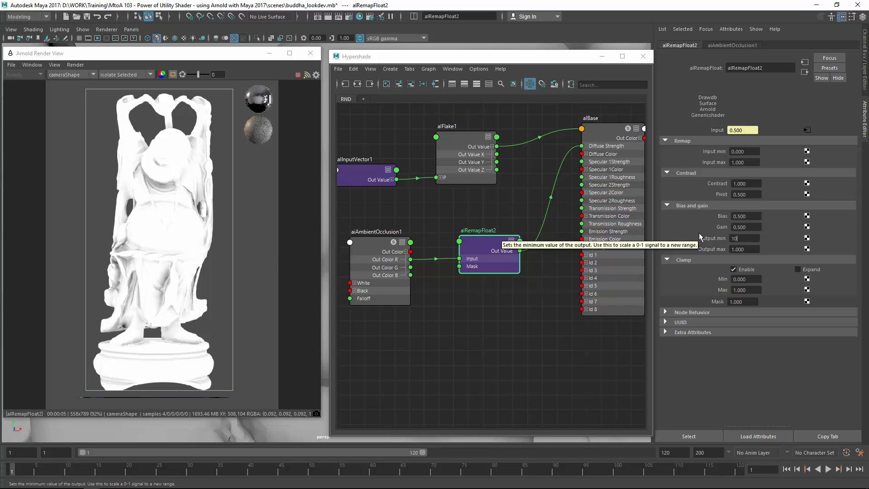
pyautogui.press('Tab')
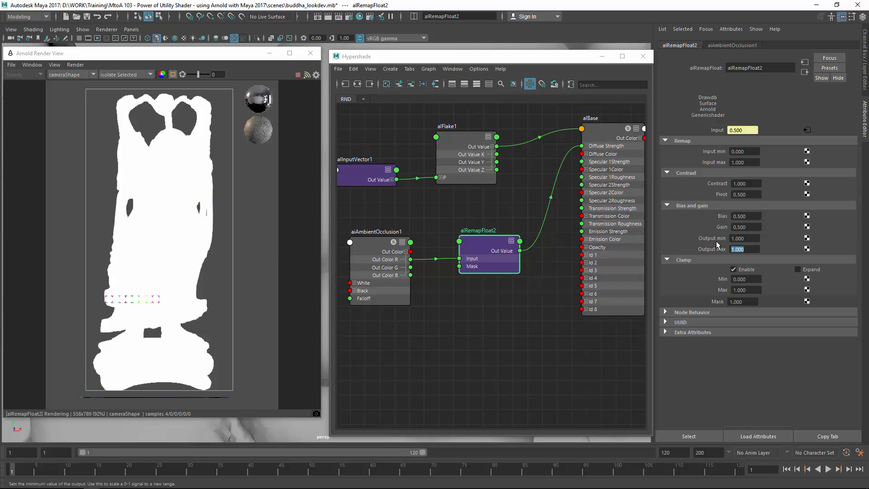
pyautogui.write('0')
pyautogui.press('Return')
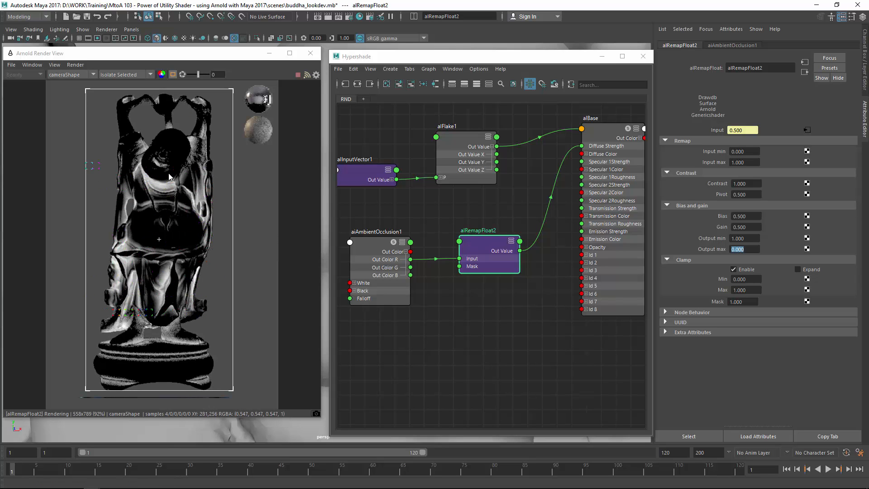
pyautogui.moveTo(752, 155)
pyautogui.keyDown('ctrl'); pyautogui.mouseDown()
pyautogui.moveTo(740, 164)
pyautogui.moveTo(750, 154)
pyautogui.moveTo(778, 156)
pyautogui.moveTo(738, 154)
pyautogui.mouseUp(); pyautogui.keyUp('ctrl')
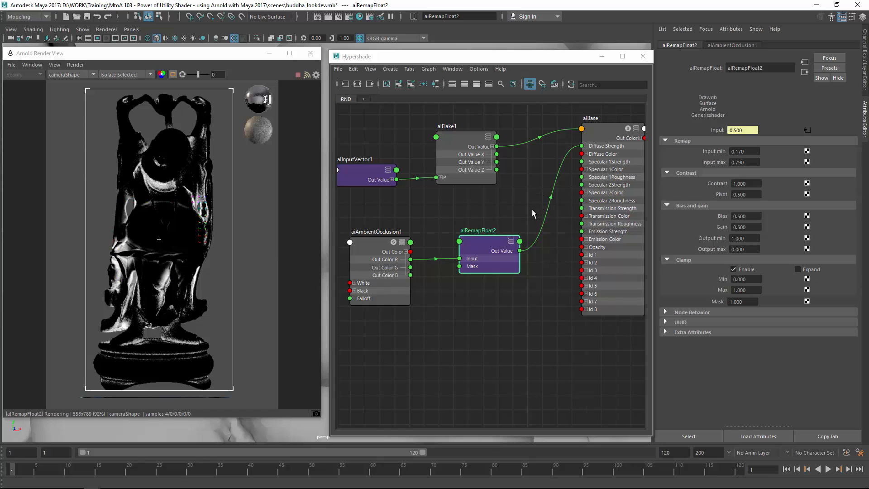
# Set the diffuse color of the alBase shader to a muted beige.
pyautogui.keyDown('alt'); pyautogui.moveTo(532, 210); pyautogui.dragTo(488, 211, button='middle'); pyautogui.keyUp('alt')
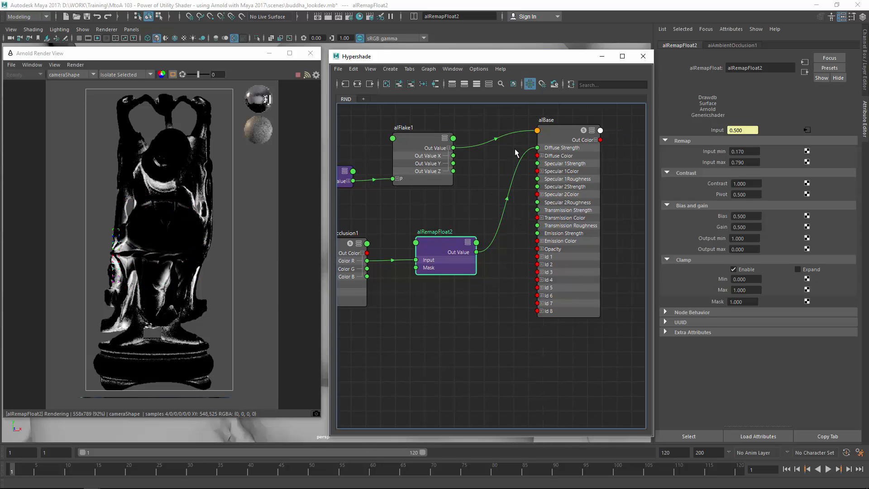
pyautogui.click(558, 132)
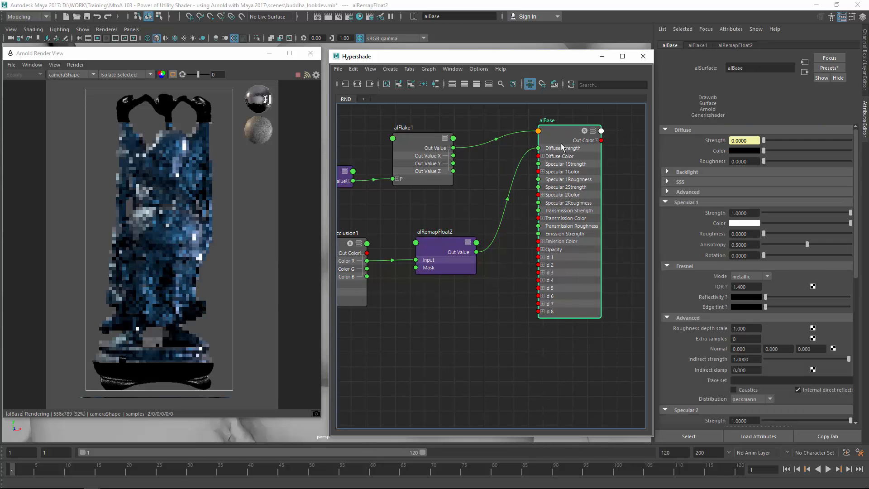
pyautogui.click(754, 151)
pyautogui.press('Escape')
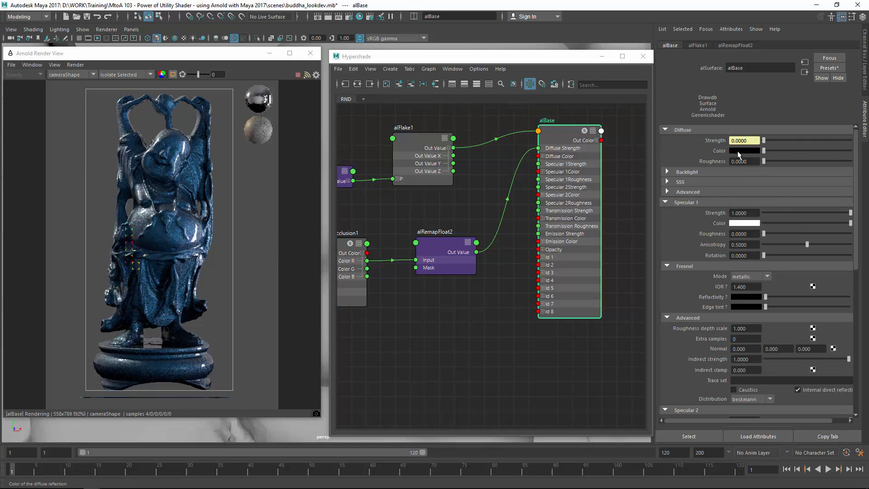
pyautogui.click(739, 151)
pyautogui.click(715, 145)
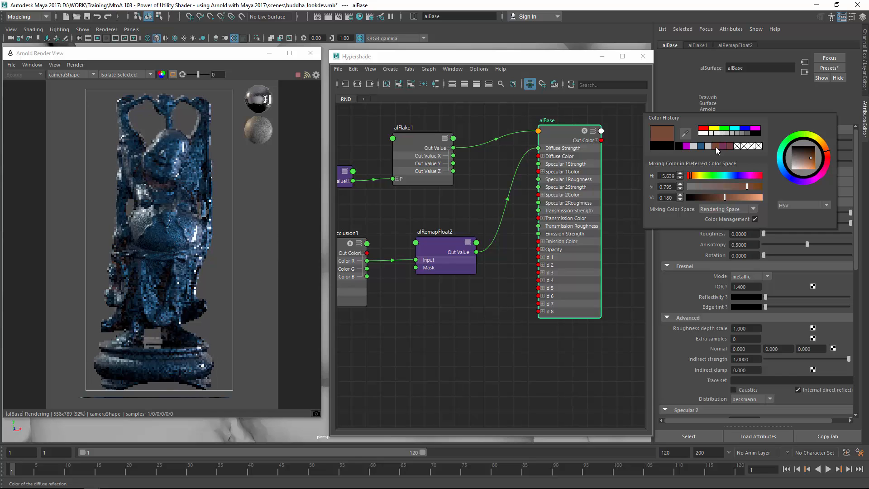
pyautogui.click(232, 200)
# Inspect the diffuse color in the statue's creases by rendering small crop regions over the lower robe and feet.
pyautogui.scroll(1, 232, 199)
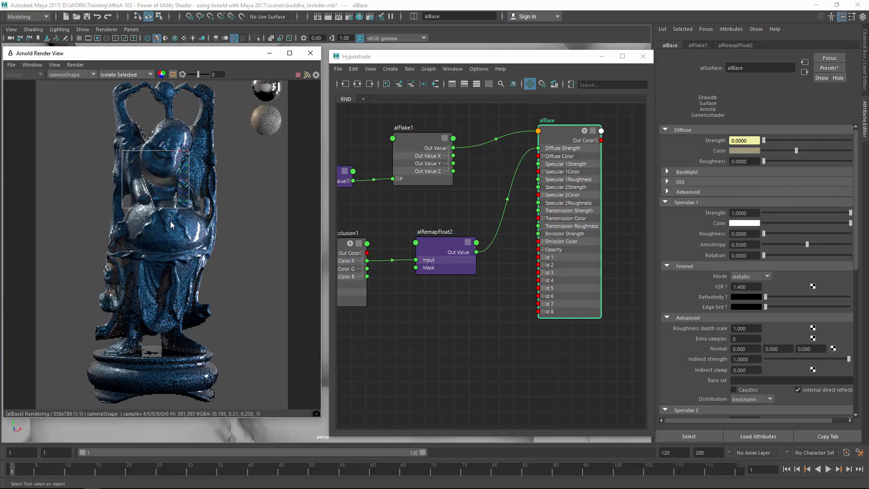
pyautogui.moveTo(96, 238); pyautogui.dragTo(159, 309)
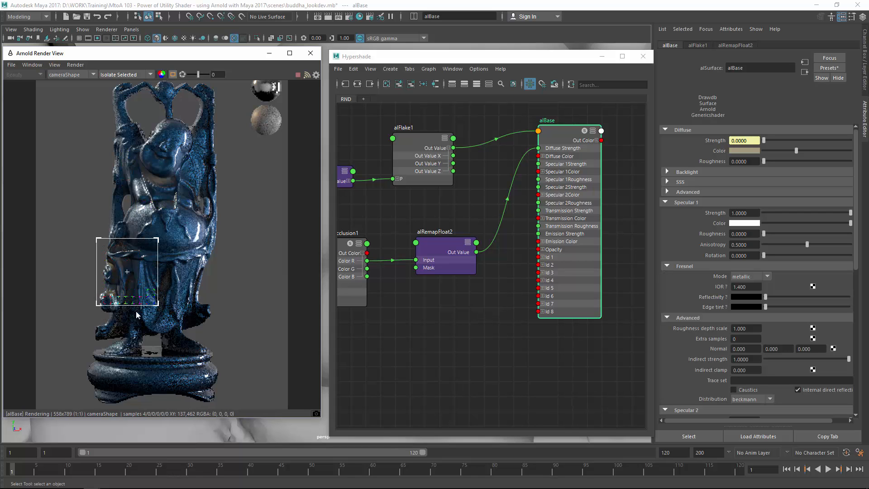
pyautogui.moveTo(99, 276); pyautogui.dragTo(182, 356)
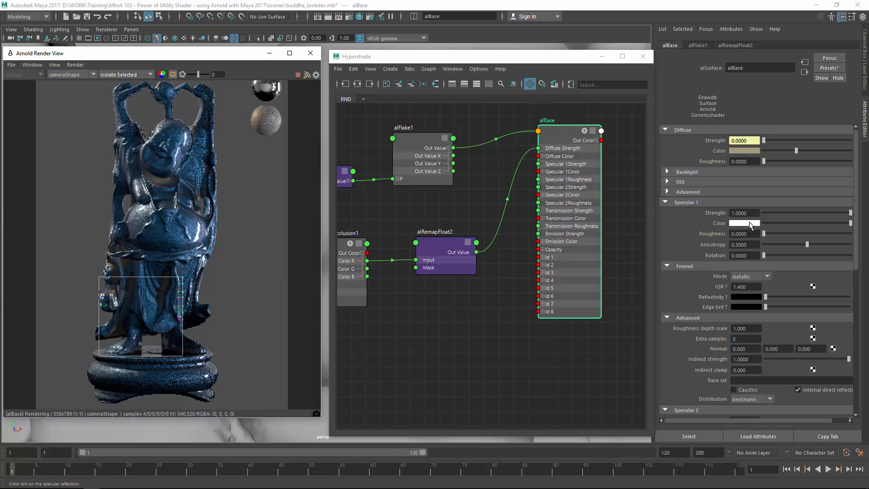
pyautogui.moveTo(79, 235); pyautogui.dragTo(155, 307)
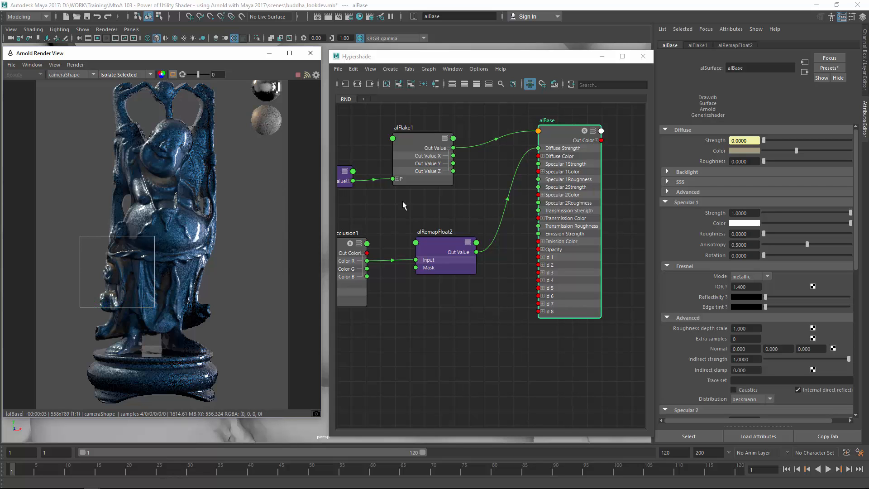
# Rearrange the ambient occlusion and remap nodes in the graph and rename alRemapFloat2 to diffStrength.
pyautogui.keyDown('alt'); pyautogui.moveTo(416, 223); pyautogui.dragTo(471, 178, button='middle'); pyautogui.keyUp('alt')
pyautogui.scroll(-2, 471, 177)
pyautogui.moveTo(404, 201); pyautogui.dragTo(364, 199)
pyautogui.moveTo(482, 207); pyautogui.dragTo(436, 207)
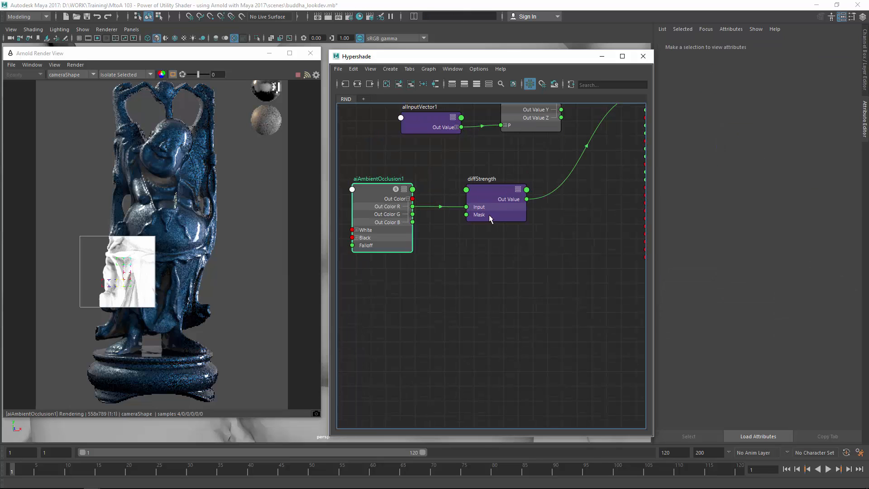
# Duplicate the diffStrength node twice and place the copies beneath it.
pyautogui.click(490, 200)
pyautogui.hotkey('ctrl', 'd')
pyautogui.moveTo(484, 342); pyautogui.dragTo(485, 256)
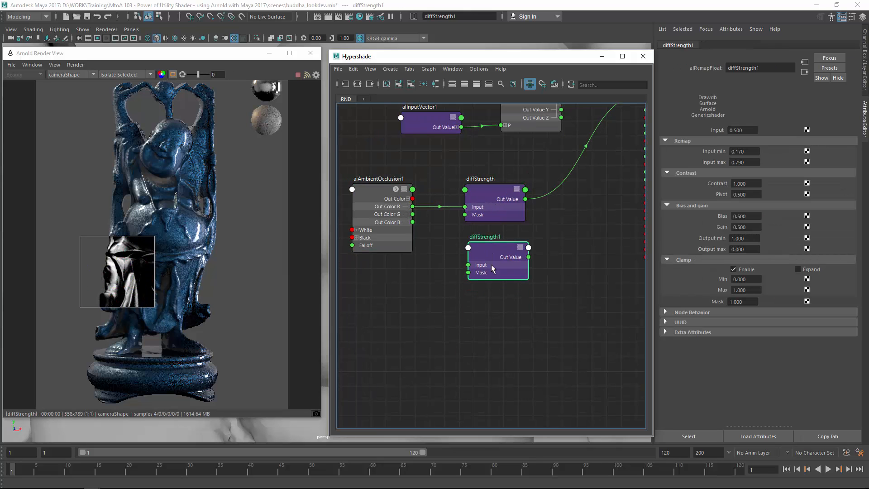
pyautogui.hotkey('ctrl', 'd')
pyautogui.moveTo(494, 339); pyautogui.dragTo(494, 288)
# Rename the two copies specW and specR, and connect aiAmbientOcclusion1's Out Color R to both of their inputs.
pyautogui.doubleClick(484, 237)
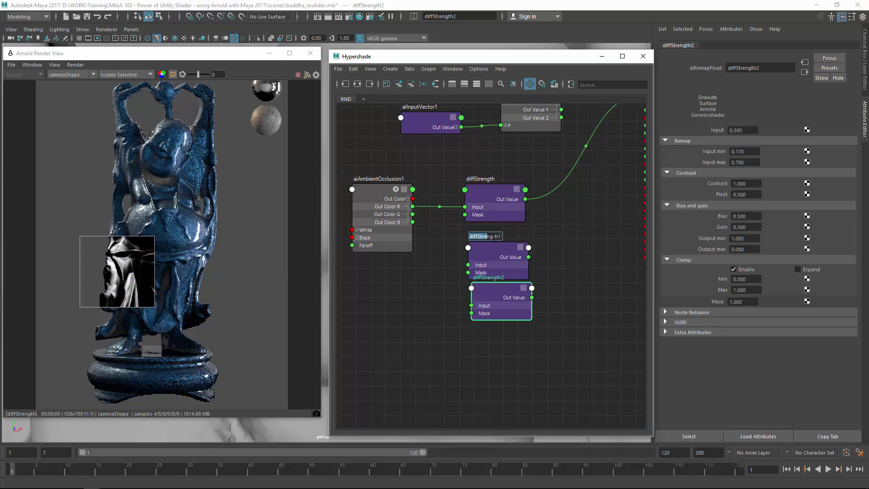
pyautogui.write('specW')
pyautogui.press('Return')
pyautogui.moveTo(488, 297); pyautogui.dragTo(483, 297)
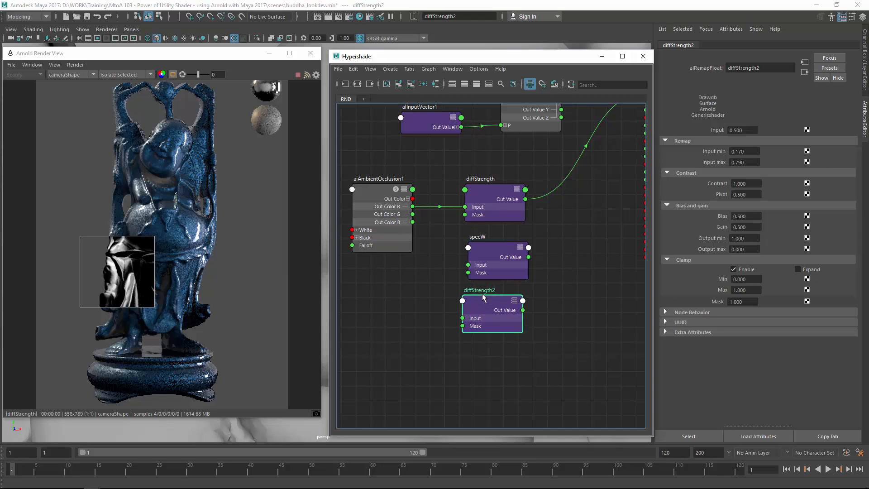
pyautogui.doubleClick(486, 292)
pyautogui.write('specR')
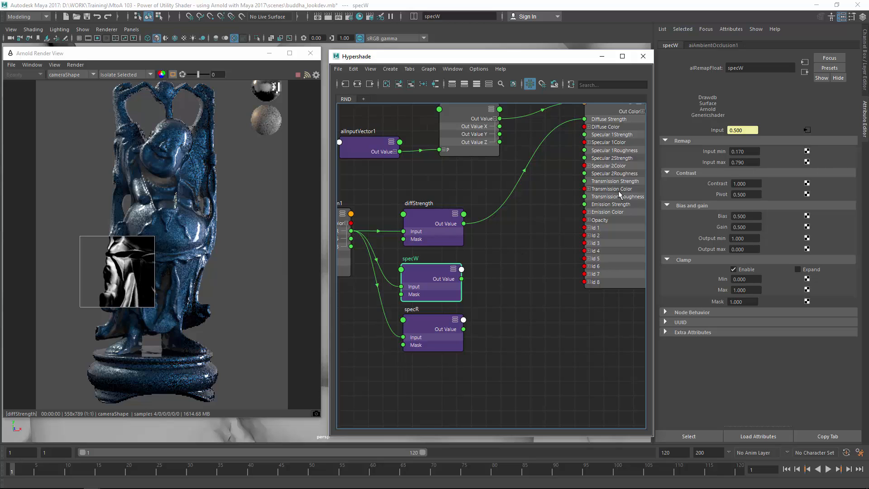
# Connect specW's Out Value to the Specular 1 Strength of alBase.
pyautogui.click(619, 193)
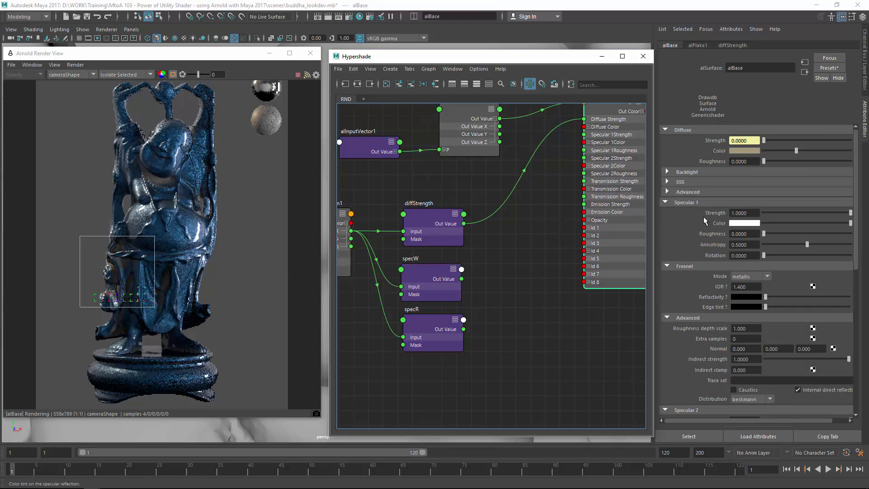
pyautogui.click(740, 213)
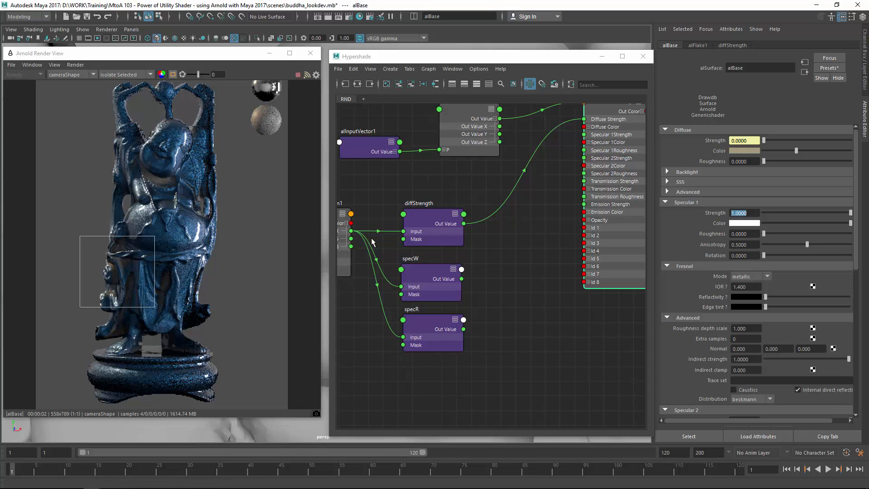
pyautogui.click(425, 275)
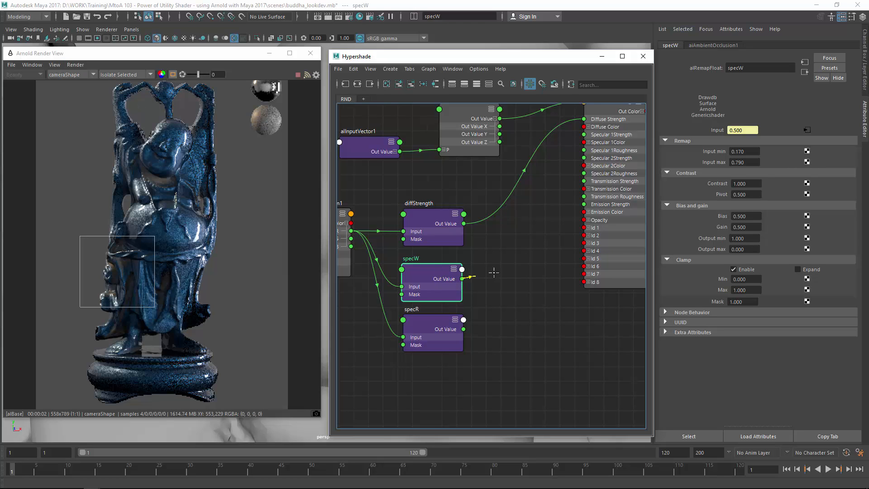
pyautogui.moveTo(494, 272); pyautogui.dragTo(582, 135)
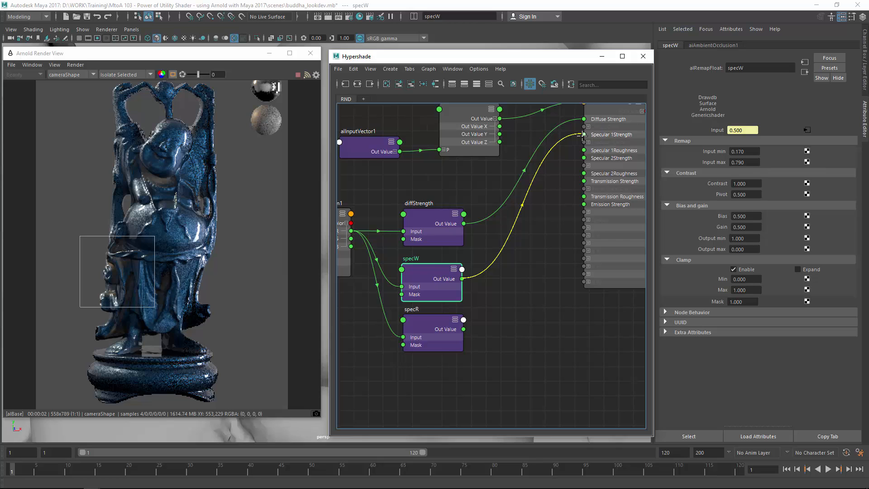
pyautogui.moveTo(583, 135); pyautogui.dragTo(583, 134)
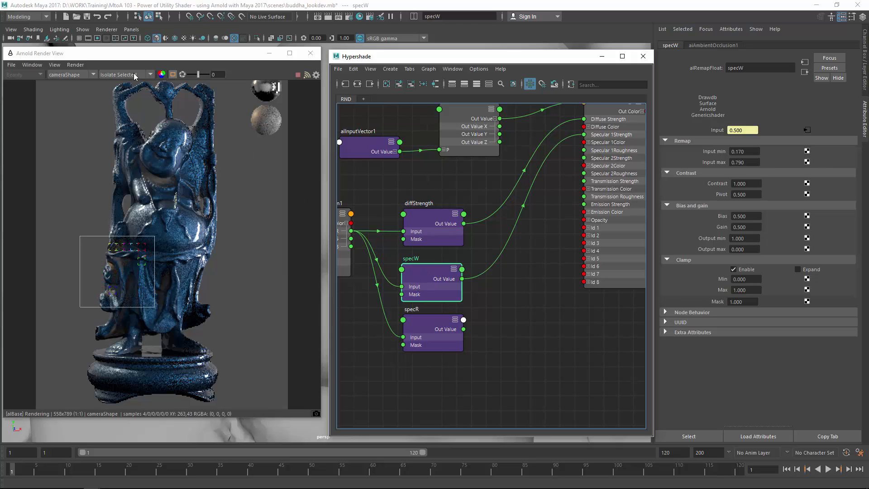
# Compare the isolated ambient occlusion and specW outputs in the render, widening the crop region across the whole robe.
pyautogui.keyDown('alt'); pyautogui.moveTo(379, 182); pyautogui.dragTo(402, 178, button='middle'); pyautogui.keyUp('alt')
pyautogui.click(347, 210)
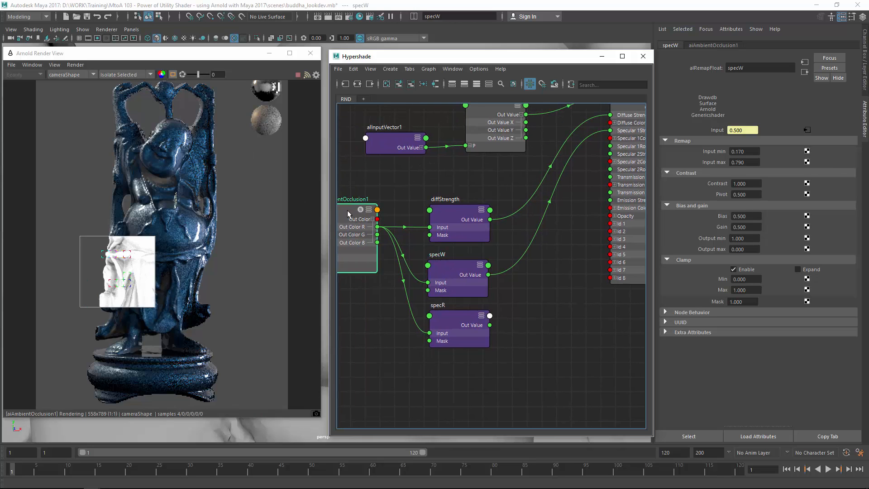
pyautogui.click(452, 270)
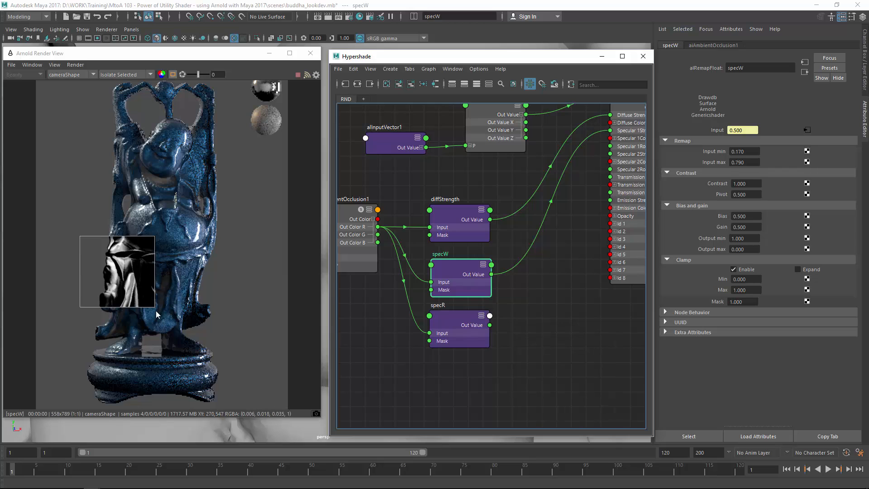
pyautogui.moveTo(155, 307); pyautogui.dragTo(227, 330)
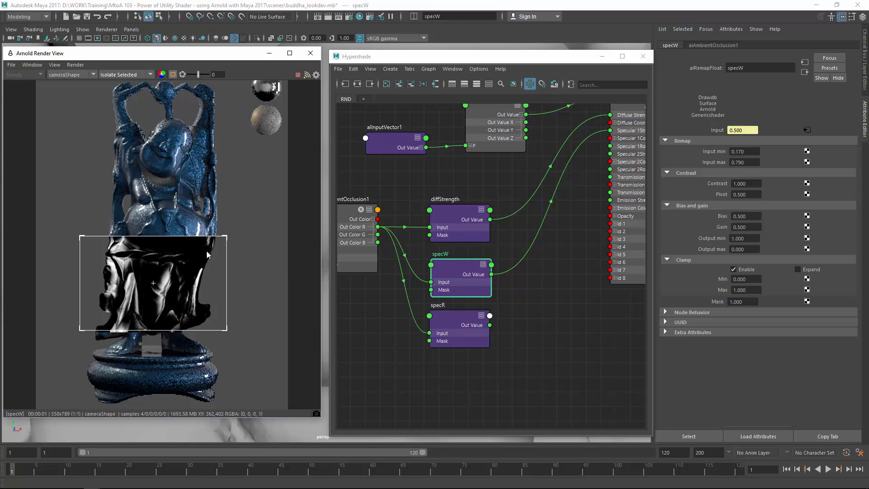
# Set specW's Output min to 0 and Output max to 1, and return the render's debug shading to Shading.
pyautogui.click(455, 217)
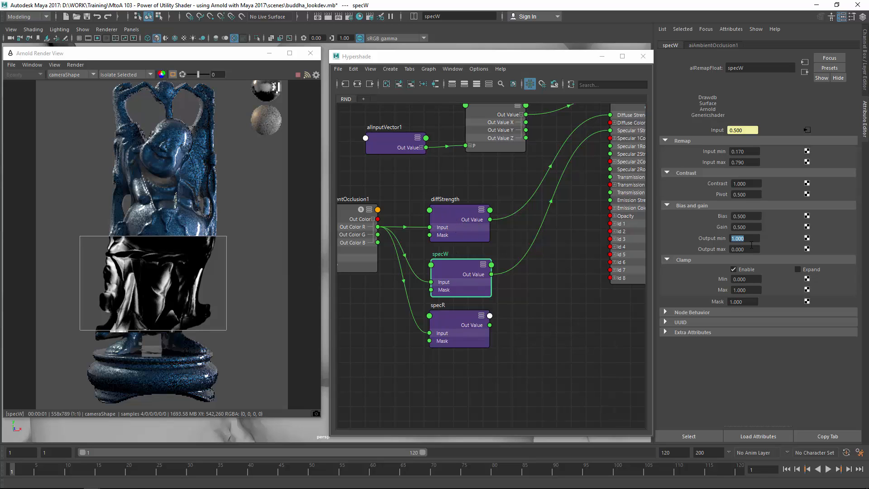
pyautogui.write('0')
pyautogui.press('Tab')
pyautogui.write('1')
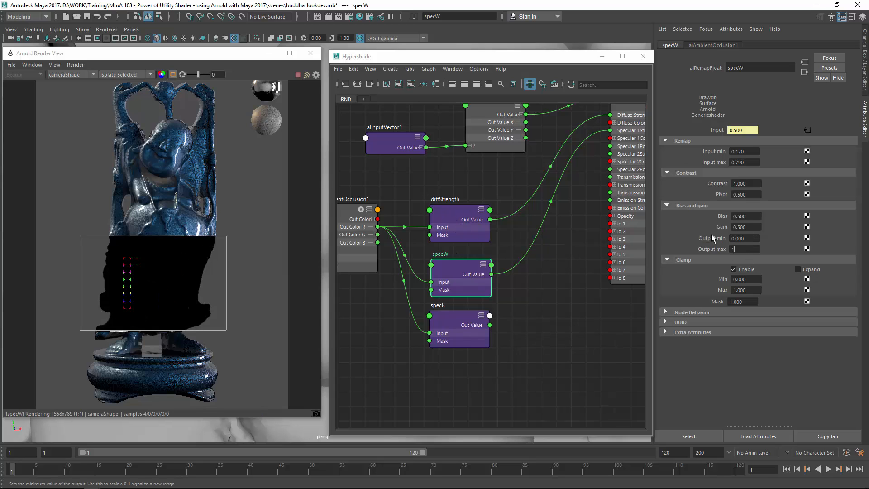
pyautogui.press('Return')
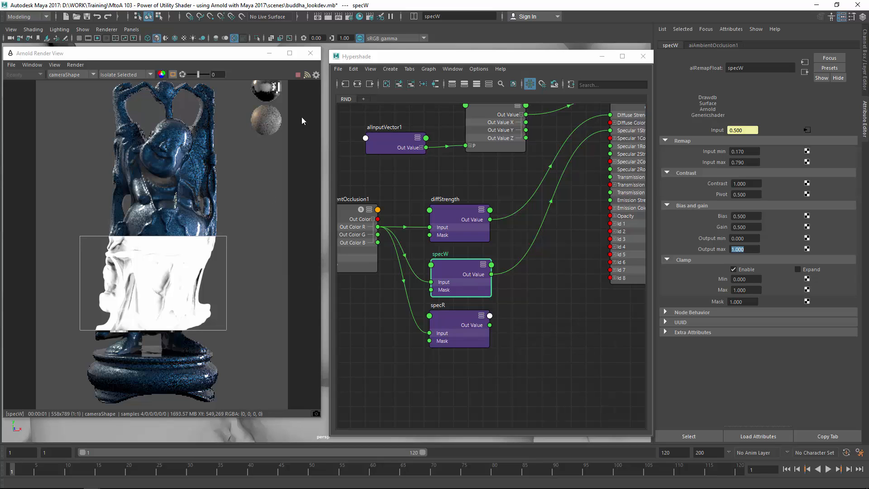
pyautogui.click(125, 74)
pyautogui.click(125, 82)
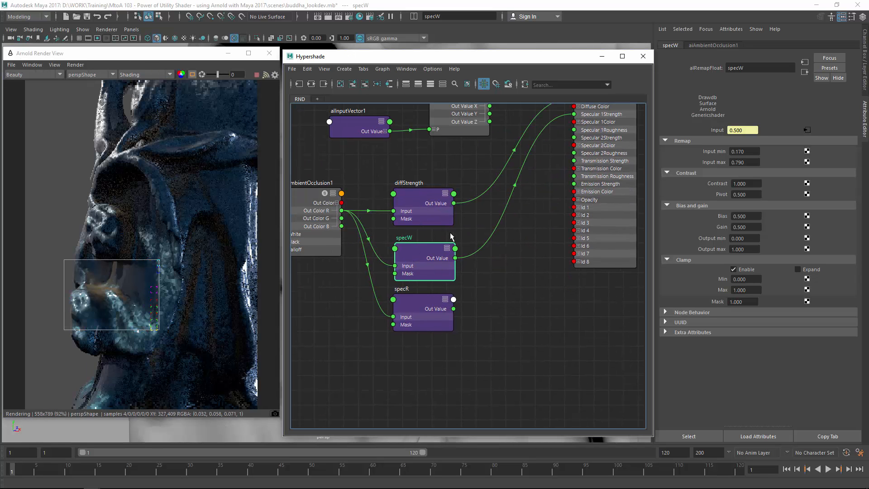
# Connect specR's Out Value to alBase's Specular 1 Roughness and isolate specR's output in the render.
pyautogui.moveTo(417, 302); pyautogui.dragTo(419, 309)
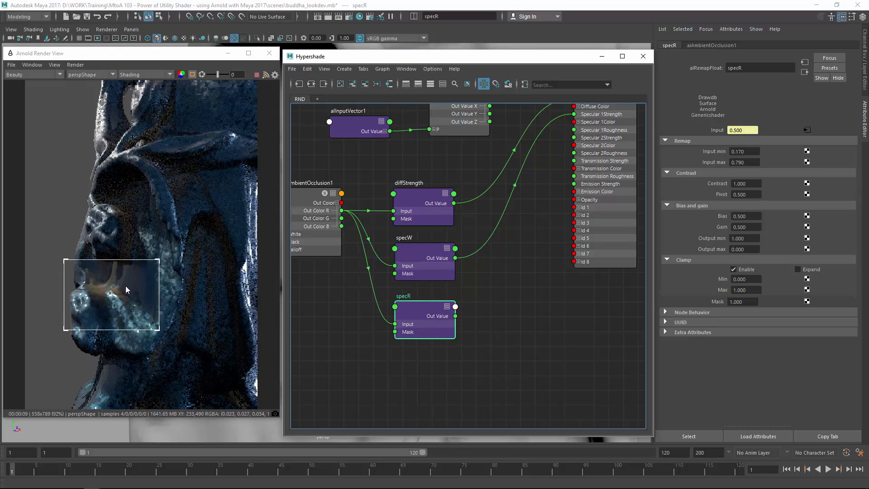
pyautogui.keyDown('alt'); pyautogui.moveTo(475, 263); pyautogui.dragTo(455, 300, button='middle'); pyautogui.keyUp('alt')
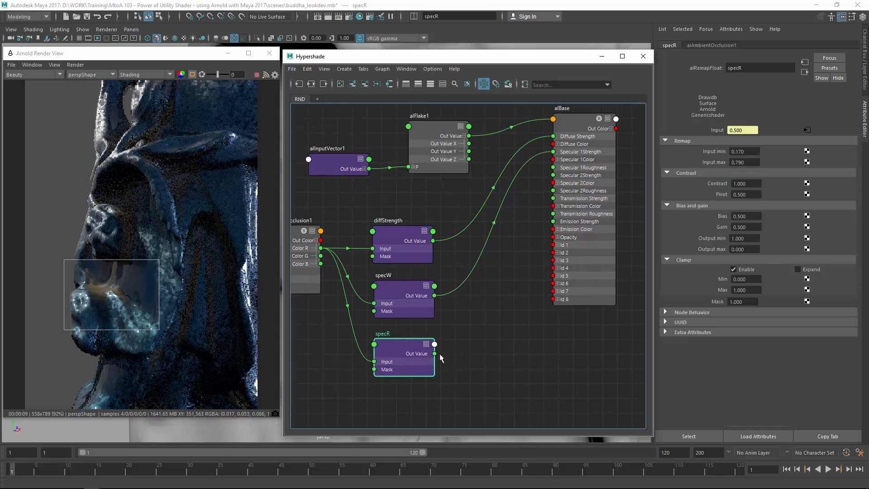
pyautogui.moveTo(459, 335); pyautogui.dragTo(556, 168)
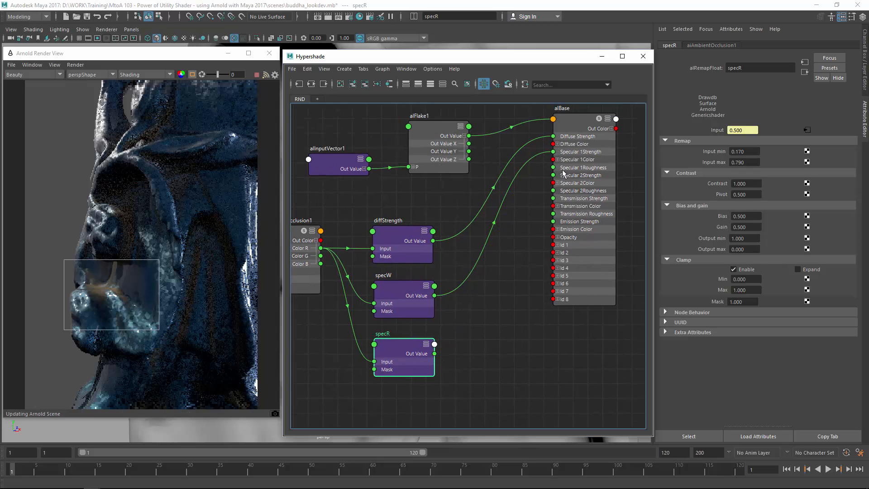
pyautogui.click(144, 74)
pyautogui.click(139, 135)
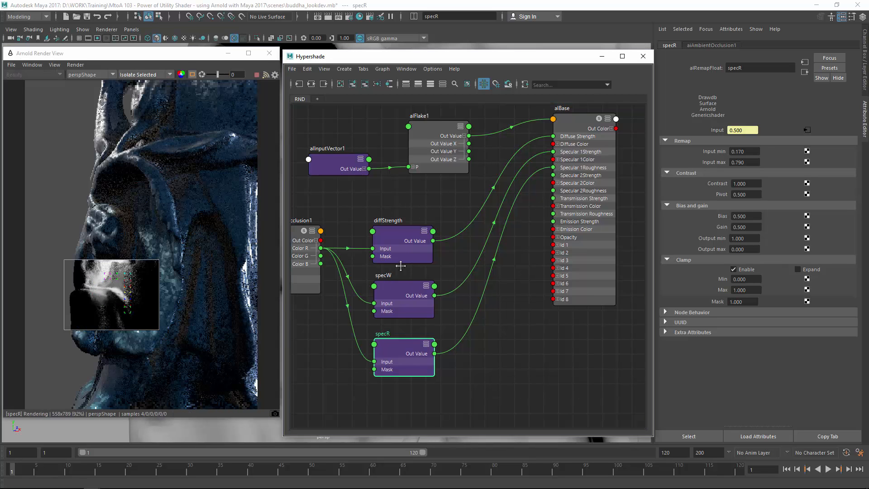
pyautogui.keyDown('alt'); pyautogui.moveTo(400, 265); pyautogui.dragTo(434, 250, button='middle'); pyautogui.keyUp('alt')
pyautogui.click(427, 332)
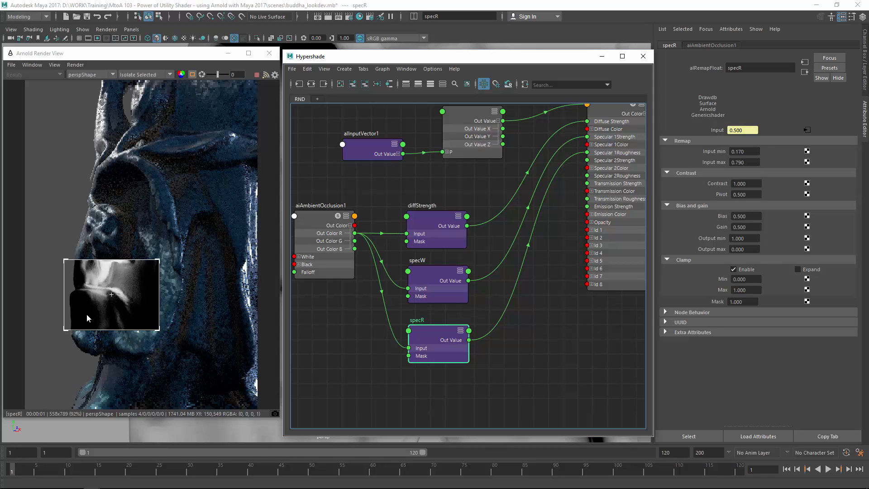
# Try an Output min of 1.22 and an Output max of 0 on specR.
pyautogui.keyDown('ctrl'); pyautogui.moveTo(746, 240); pyautogui.dragTo(761, 251); pyautogui.keyUp('ctrl')
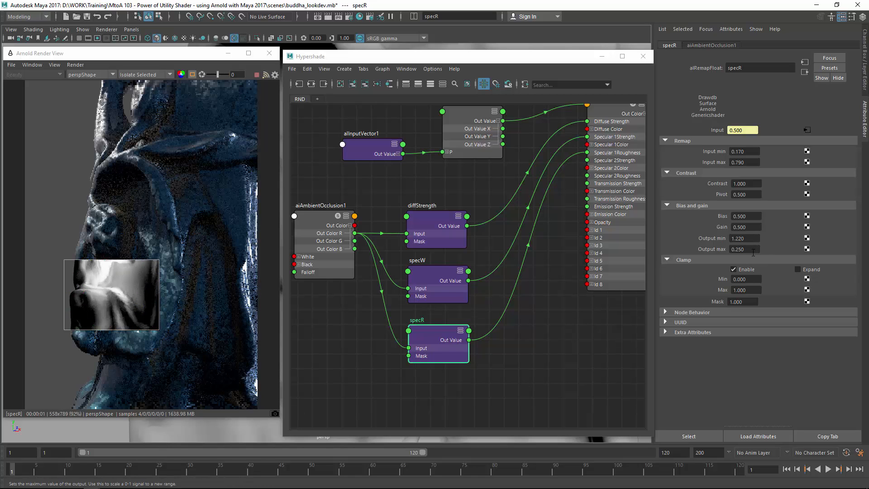
pyautogui.doubleClick(755, 250)
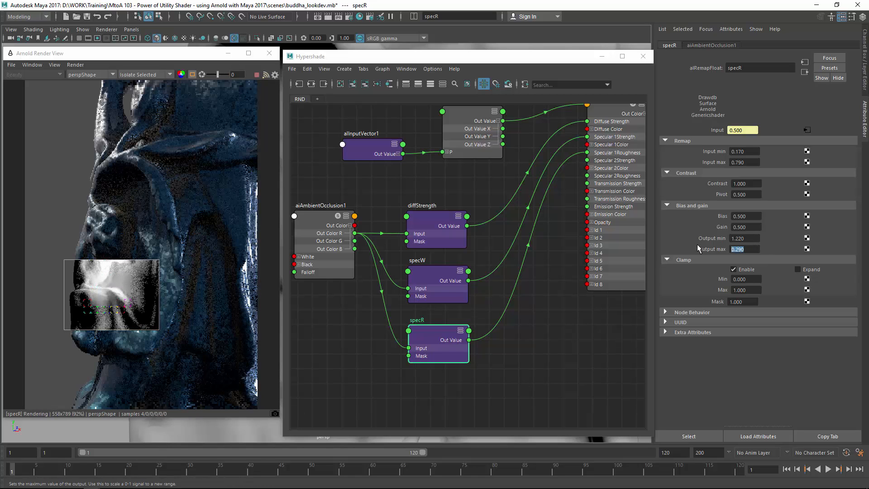
pyautogui.write('0')
pyautogui.press('Return')
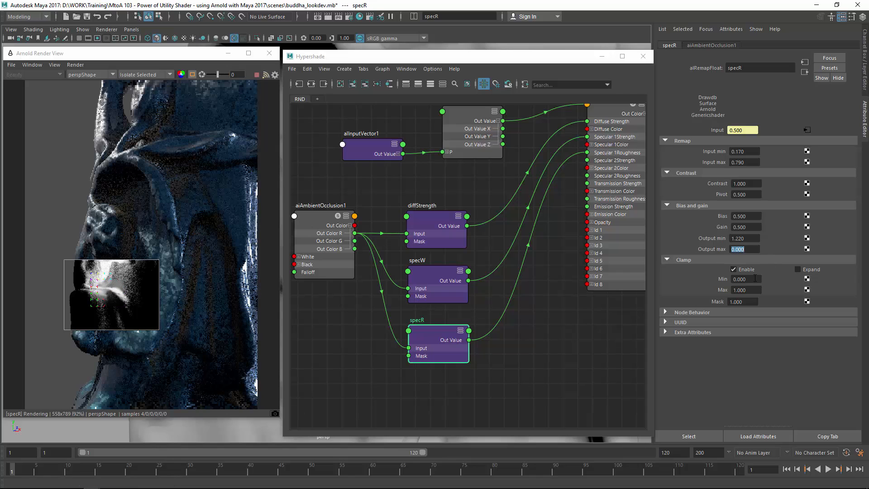
# Set specR's clamp Min to 0.05, Output max to 0.23 and Output min to 0.59.
pyautogui.keyDown('ctrl'); pyautogui.moveTo(752, 282); pyautogui.dragTo(756, 282); pyautogui.keyUp('ctrl')
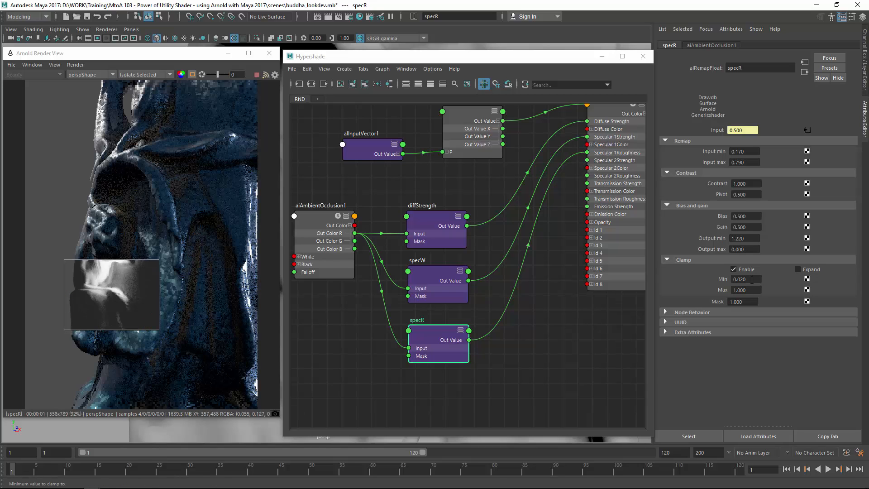
pyautogui.keyDown('ctrl'); pyautogui.moveTo(751, 281); pyautogui.dragTo(753, 281); pyautogui.keyUp('ctrl')
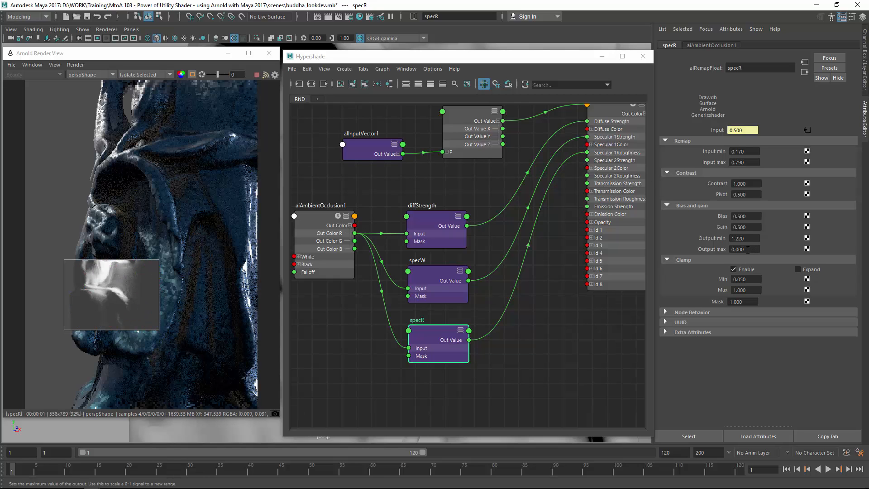
pyautogui.keyDown('ctrl'); pyautogui.moveTo(747, 249); pyautogui.dragTo(763, 251); pyautogui.keyUp('ctrl')
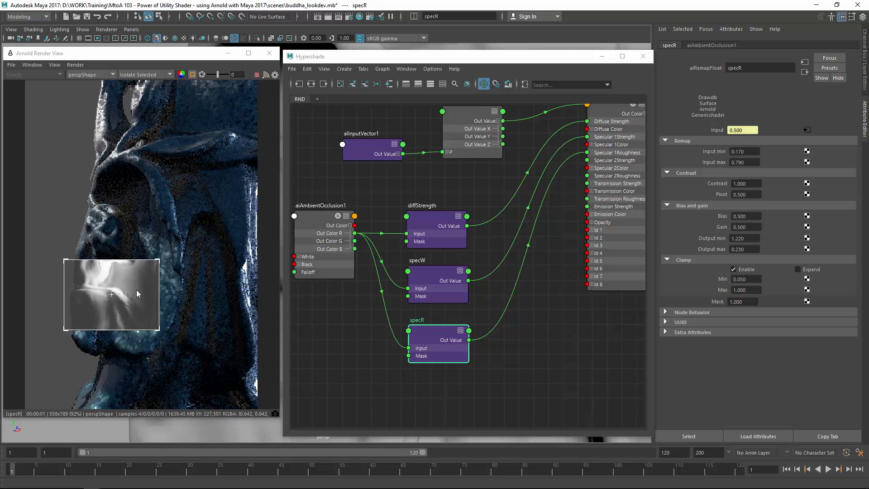
pyautogui.keyDown('ctrl'); pyautogui.moveTo(734, 239); pyautogui.dragTo(699, 241); pyautogui.keyUp('ctrl')
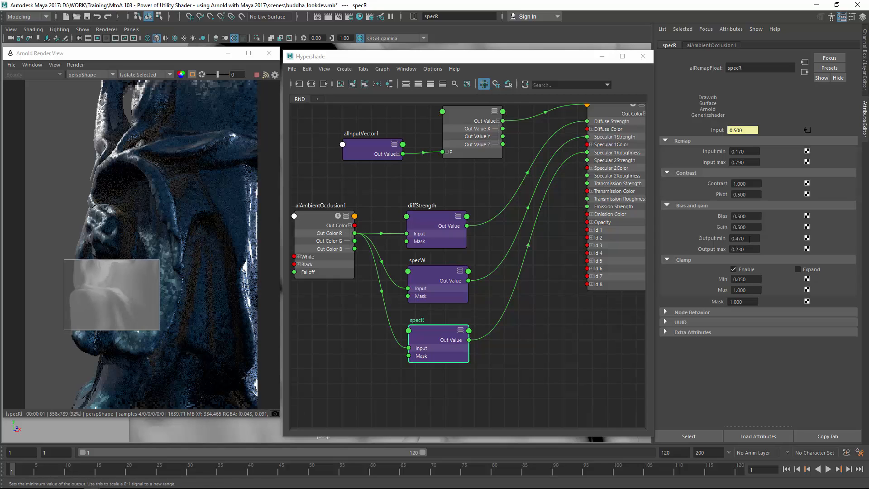
pyautogui.keyDown('ctrl'); pyautogui.moveTo(744, 240); pyautogui.dragTo(748, 241); pyautogui.keyUp('ctrl')
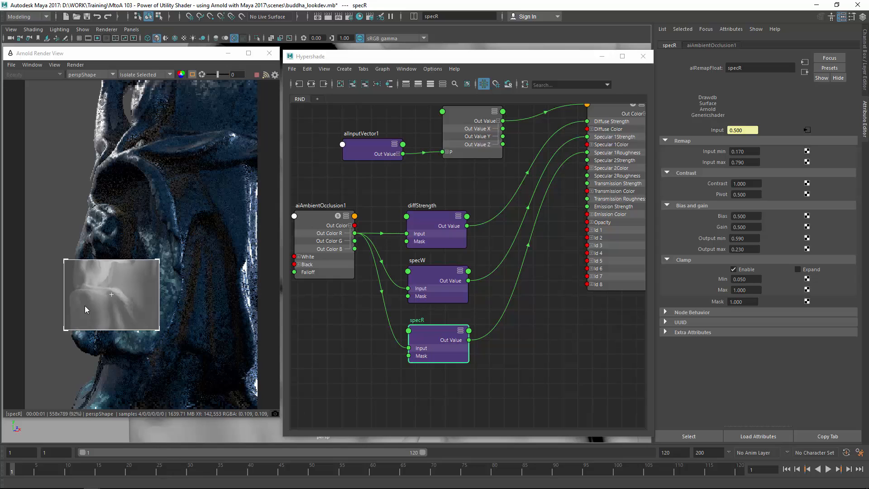
# Return the render's debug shading to Shading, check the robe area, and render the whole statue through cameraShape.
pyautogui.click(149, 74)
pyautogui.click(140, 80)
pyautogui.click(143, 75)
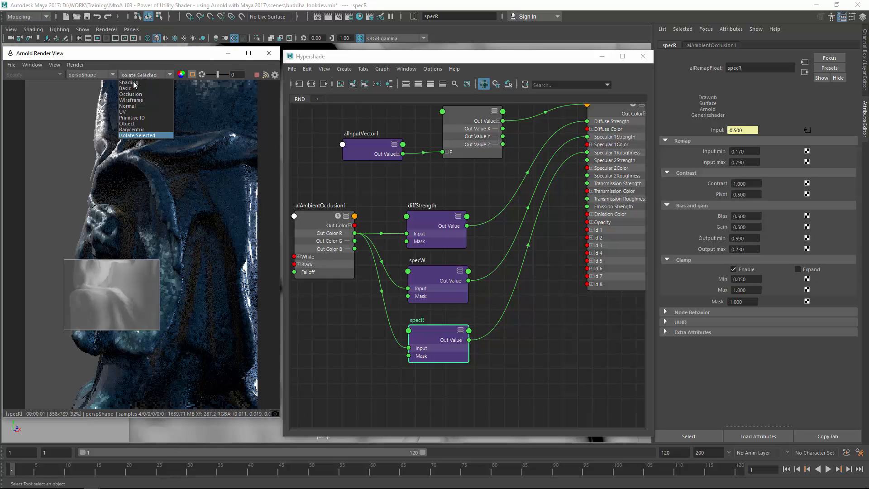
pyautogui.click(166, 128)
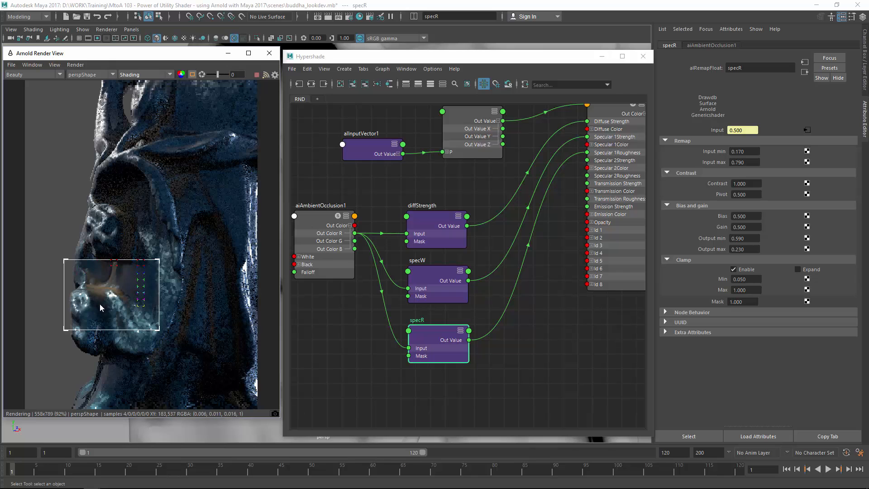
pyautogui.moveTo(165, 176); pyautogui.dragTo(62, 300)
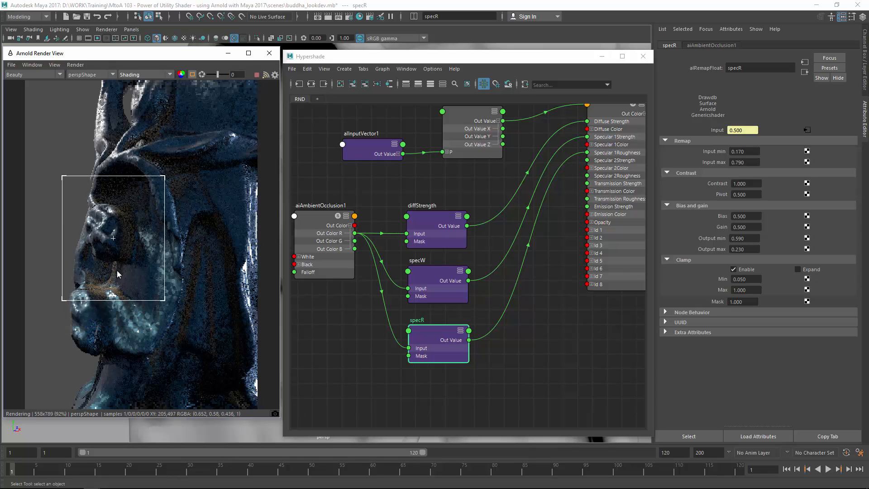
pyautogui.moveTo(61, 203); pyautogui.dragTo(176, 349)
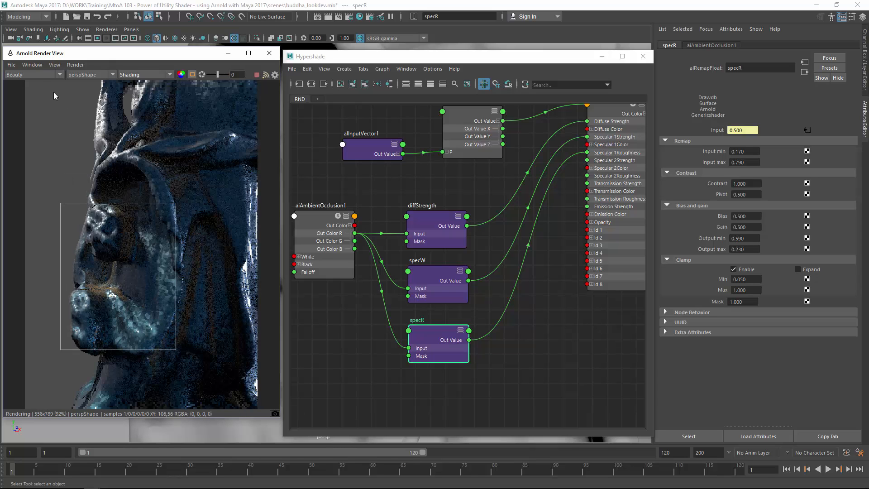
pyautogui.click(39, 75)
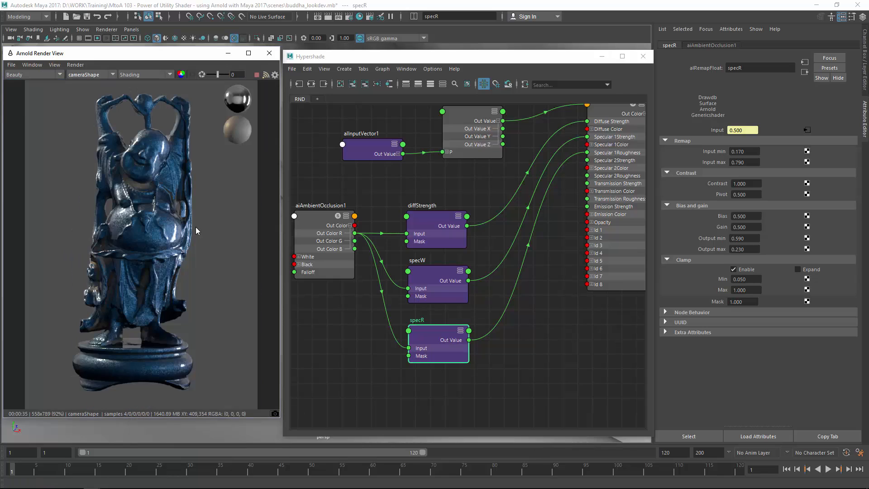
# Disconnect alFlake1, diffStrength, specW and specR from the alBase shader.
pyautogui.scroll(-2, 427, 179)
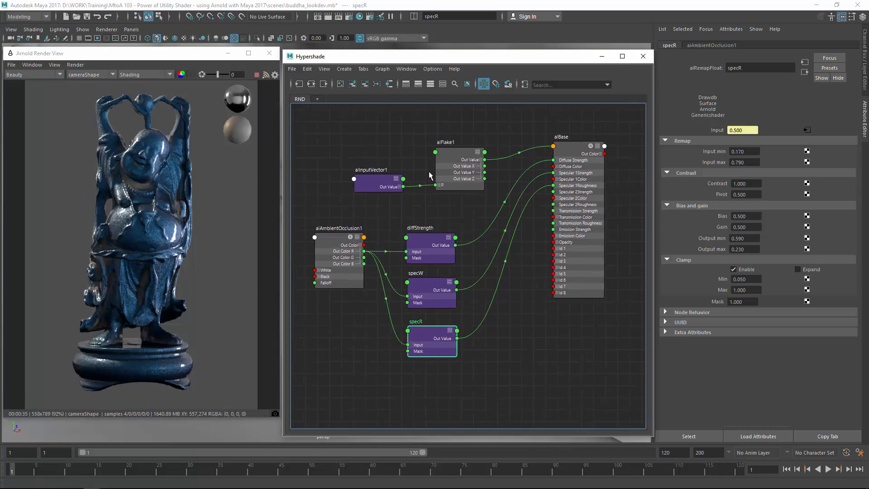
pyautogui.click(547, 174)
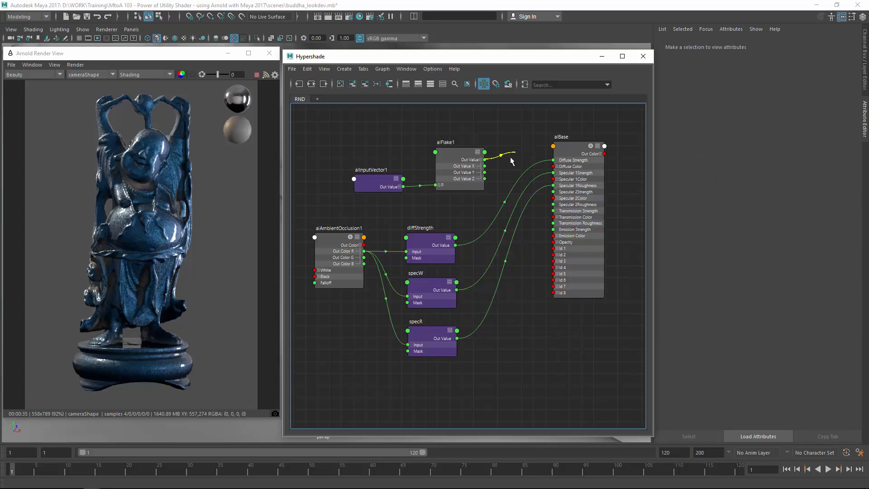
pyautogui.press('Delete')
pyautogui.moveTo(544, 161); pyautogui.dragTo(538, 186)
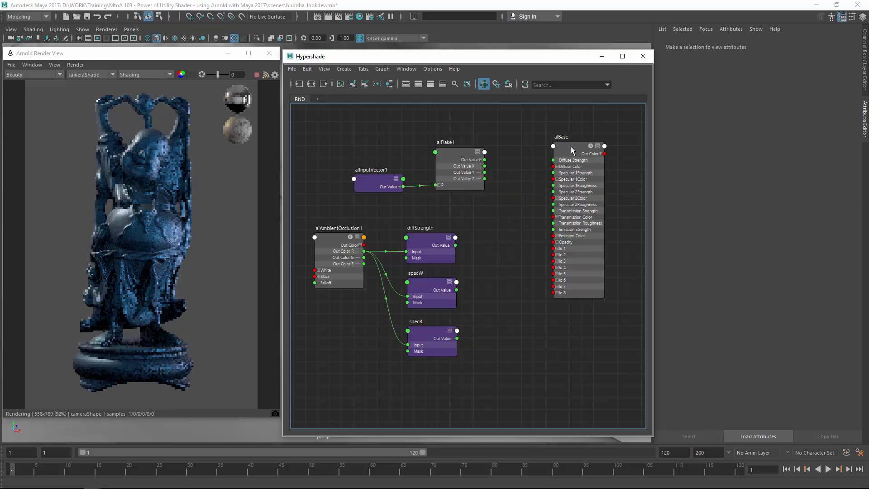
# Replace alBase's attribute values by loading a preset onto it.
pyautogui.moveTo(573, 147); pyautogui.dragTo(571, 149)
pyautogui.click(829, 68)
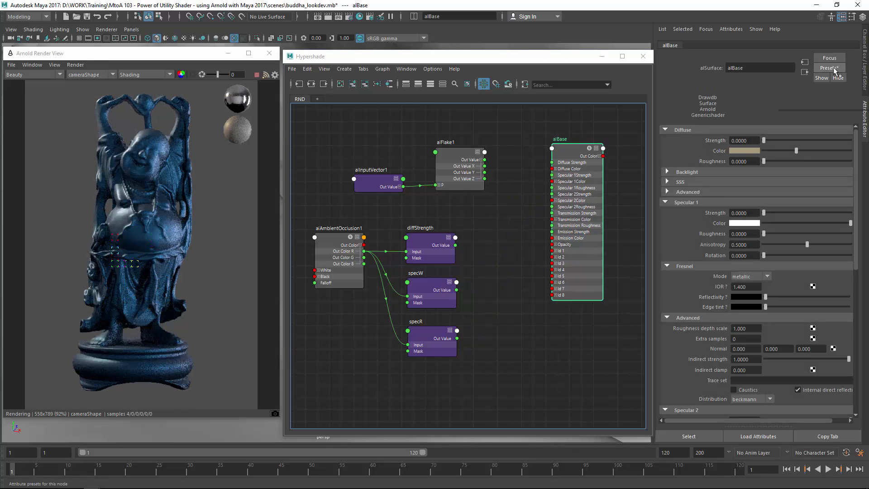
pyautogui.moveTo(810, 104)
pyautogui.click(750, 106)
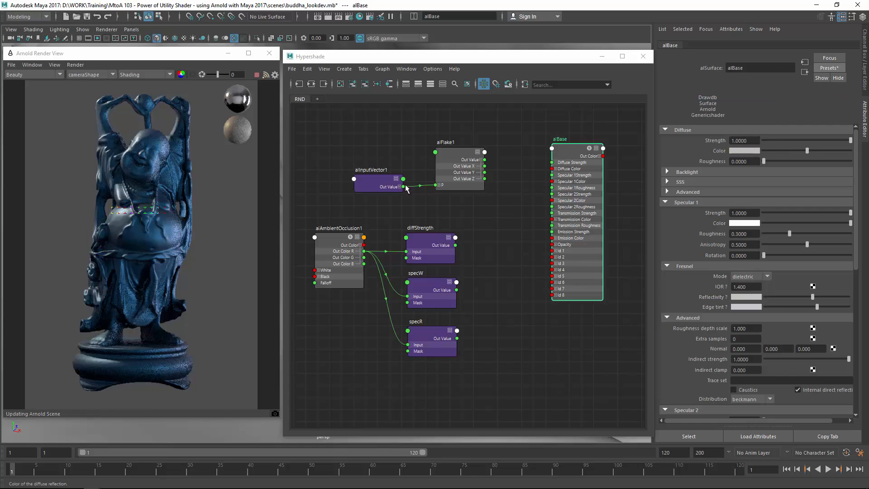
# Move the disconnected flake, occlusion and remap nodes farther away from alBase in the graph.
pyautogui.scroll(-3, 514, 194)
pyautogui.moveTo(383, 151); pyautogui.dragTo(528, 333)
pyautogui.moveTo(490, 176); pyautogui.dragTo(418, 198)
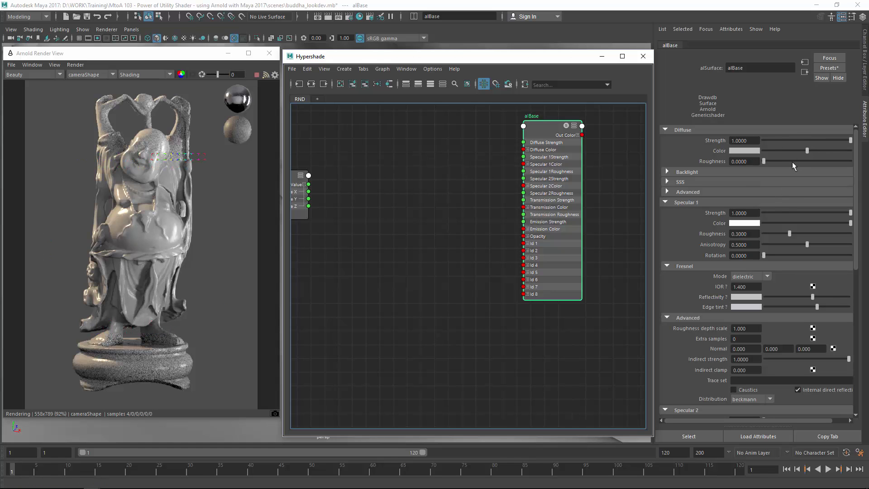
# Set alBase's Diffuse and Specular 1 strengths to 0, Diffuse Color to black and Transmission Strength to 1.
pyautogui.moveTo(778, 141); pyautogui.dragTo(658, 153)
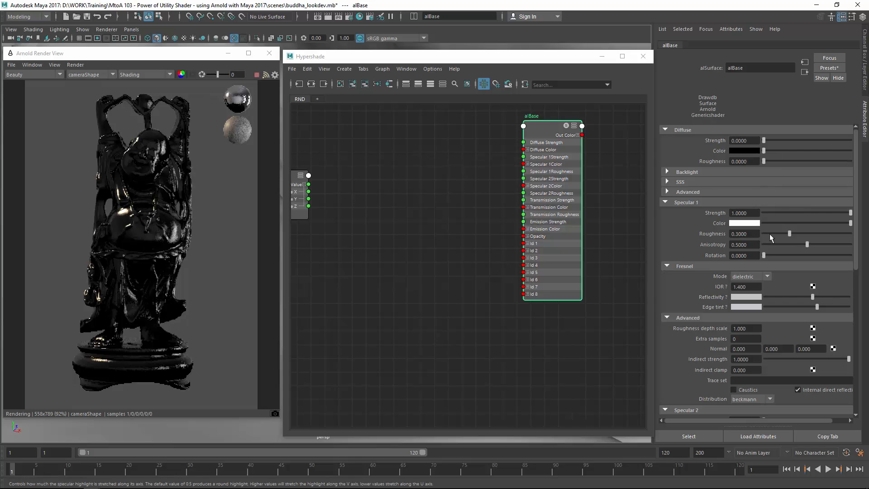
pyautogui.moveTo(777, 212); pyautogui.dragTo(665, 225)
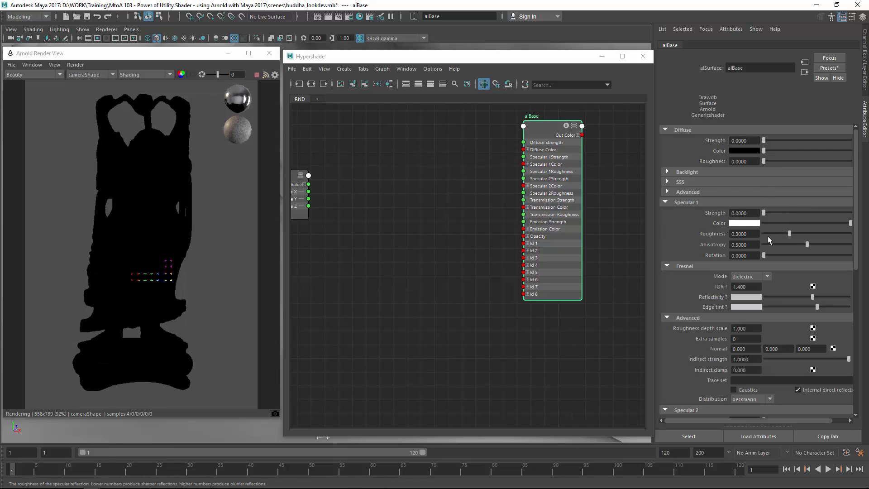
pyautogui.moveTo(855, 234); pyautogui.dragTo(866, 312)
pyautogui.scroll(-5, 740, 358)
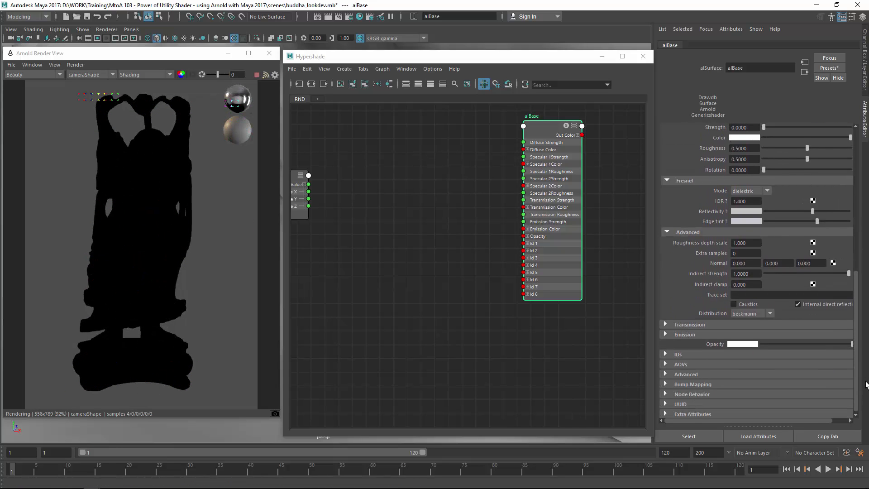
pyautogui.click(690, 323)
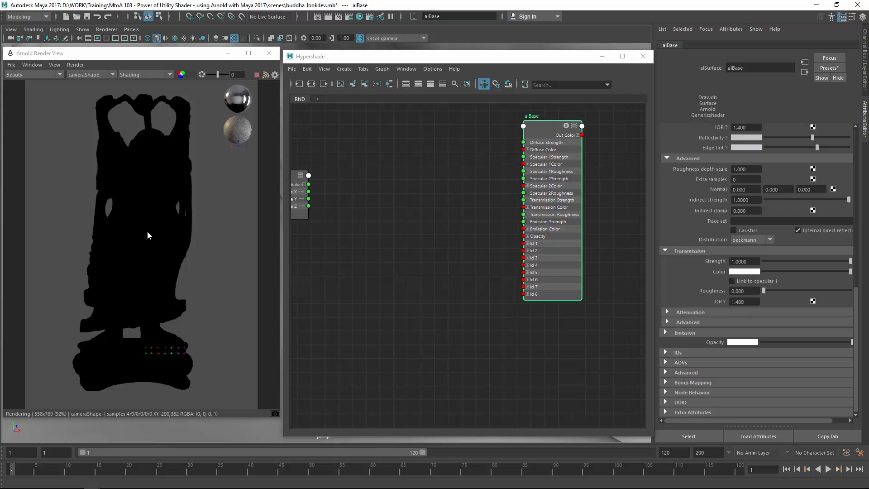
# Set the Arnold render settings' Refraction samples and Refraction ray depth both to 1.
pyautogui.click(141, 194)
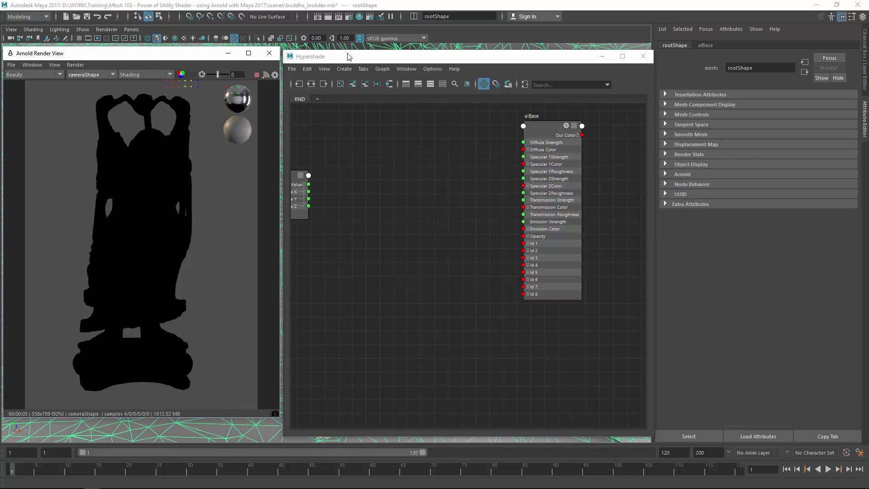
pyautogui.click(349, 17)
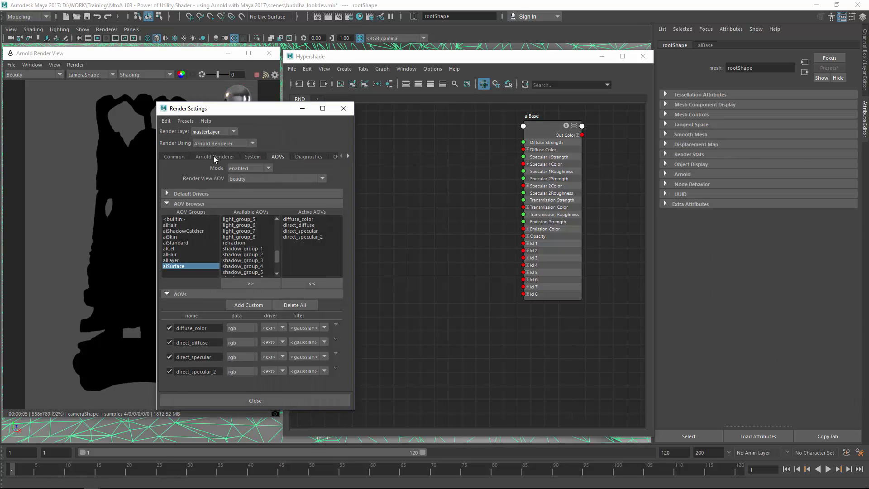
pyautogui.click(214, 157)
pyautogui.write('1')
pyautogui.press('Return')
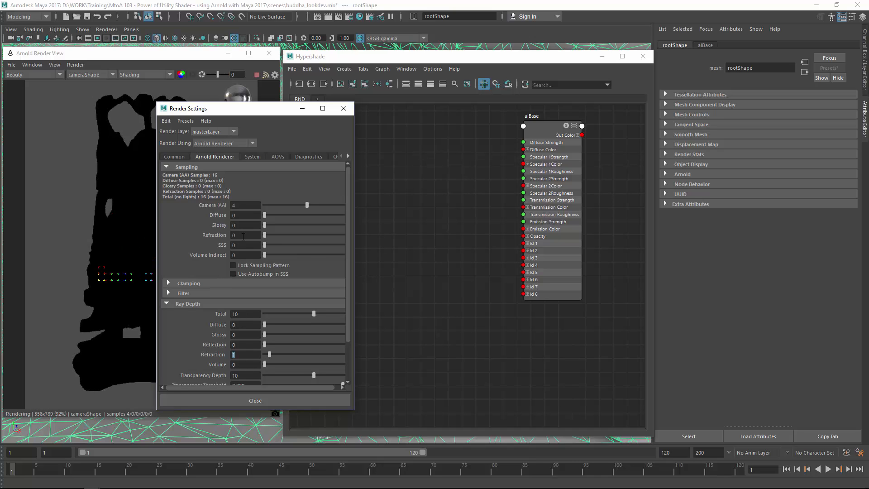
pyautogui.write('1')
pyautogui.press('Return')
pyautogui.click(344, 108)
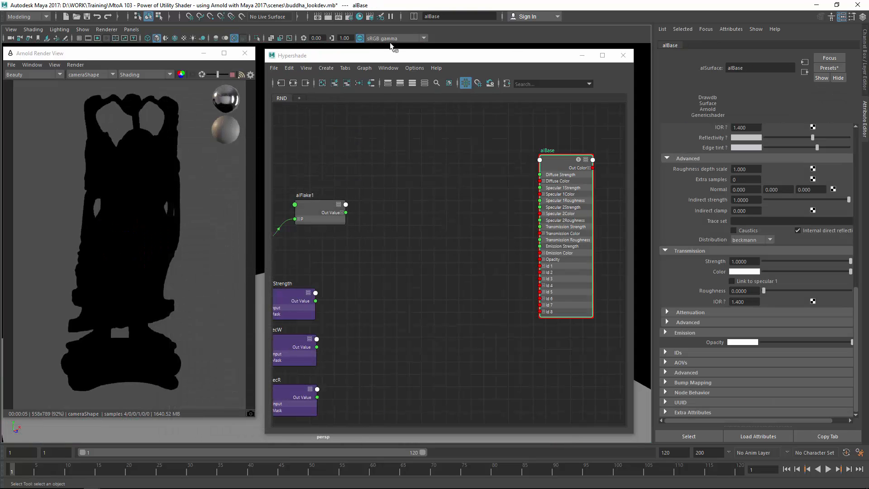
# Set the Refraction ray depth in the Arnold render settings to 5.
pyautogui.click(349, 17)
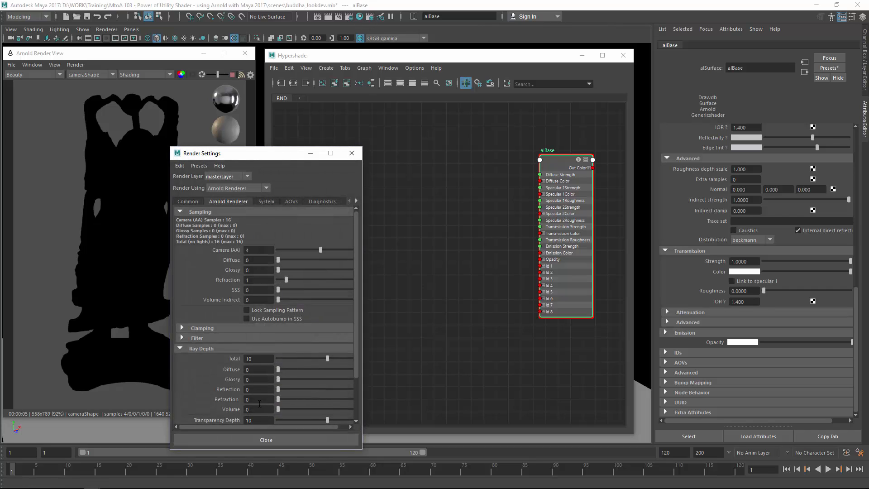
pyautogui.write('5')
pyautogui.press('Return')
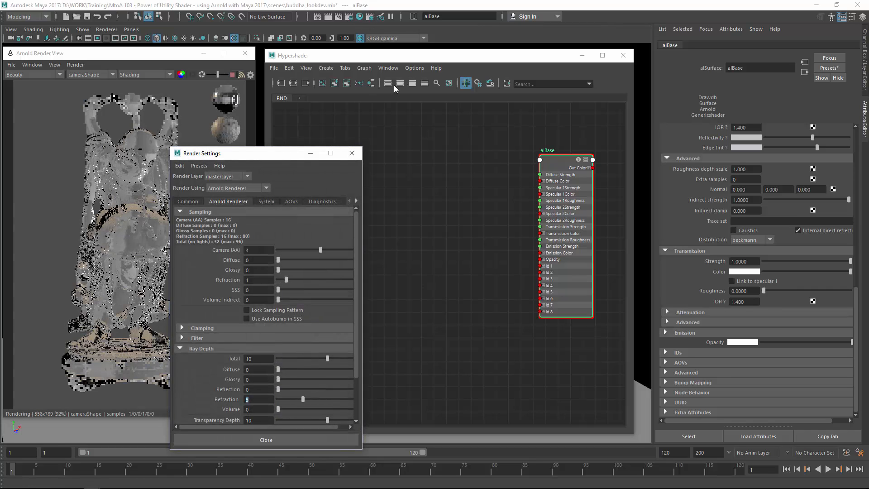
pyautogui.click(352, 153)
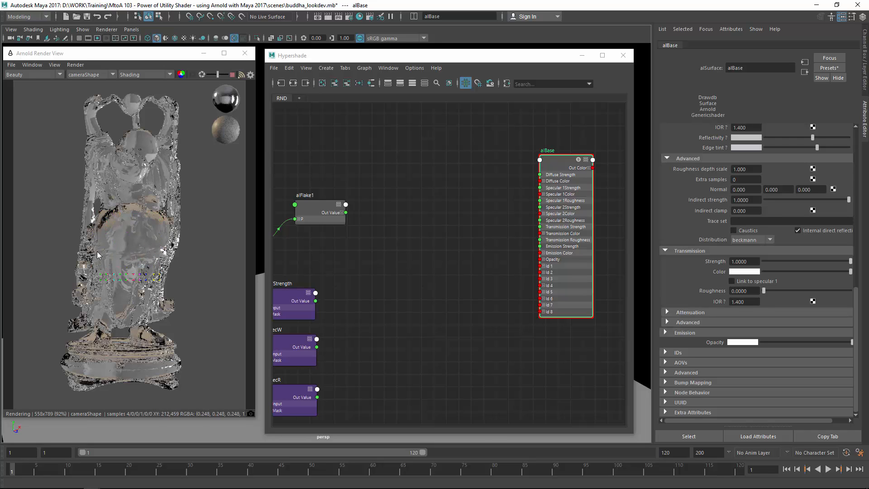
# Raise alBase's Specular 1 Strength to 1 and use the metallic Fresnel mode with black Reflectivity and Edge tint.
pyautogui.scroll(5, 808, 218)
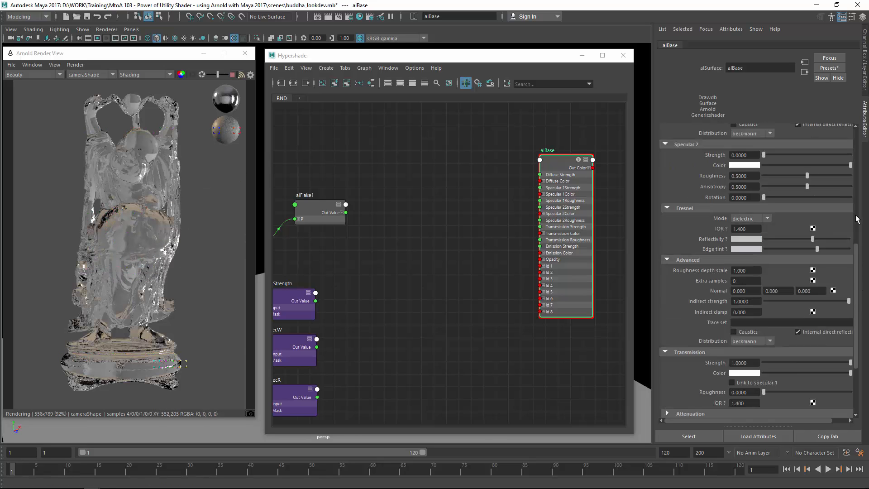
pyautogui.moveTo(764, 212); pyautogui.dragTo(853, 214)
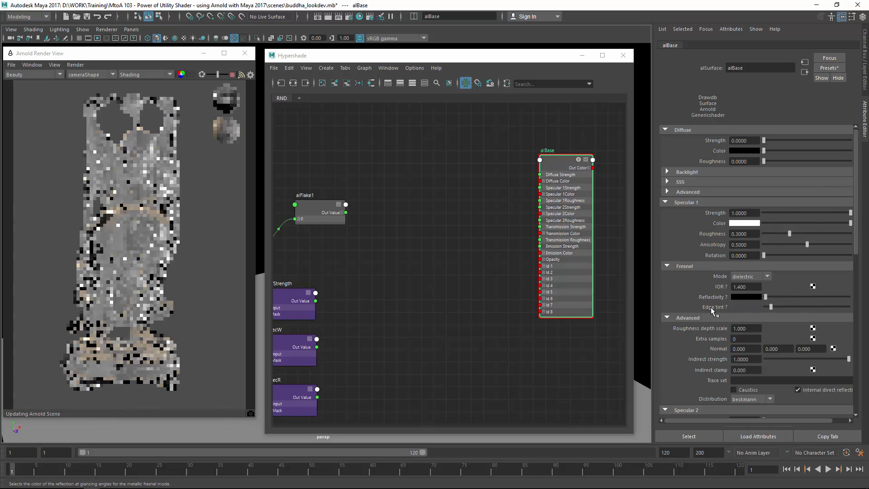
pyautogui.click(742, 267)
pyautogui.click(741, 295)
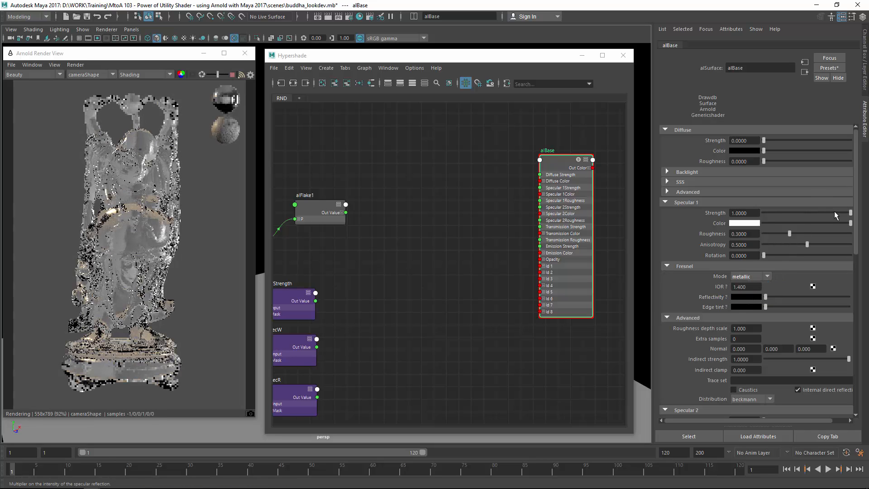
# Enable Specify attenuation coeffs in the advanced Transmission settings of alBase.
pyautogui.moveTo(855, 205); pyautogui.dragTo(868, 352)
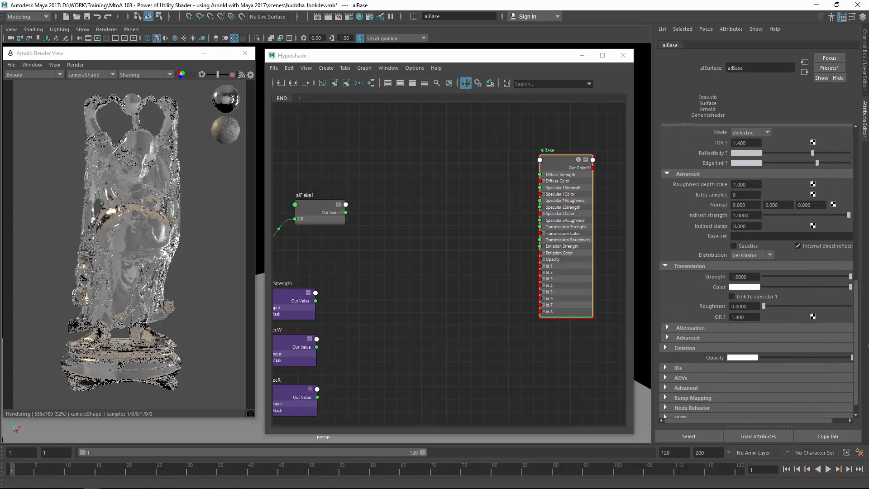
pyautogui.scroll(-1, 774, 342)
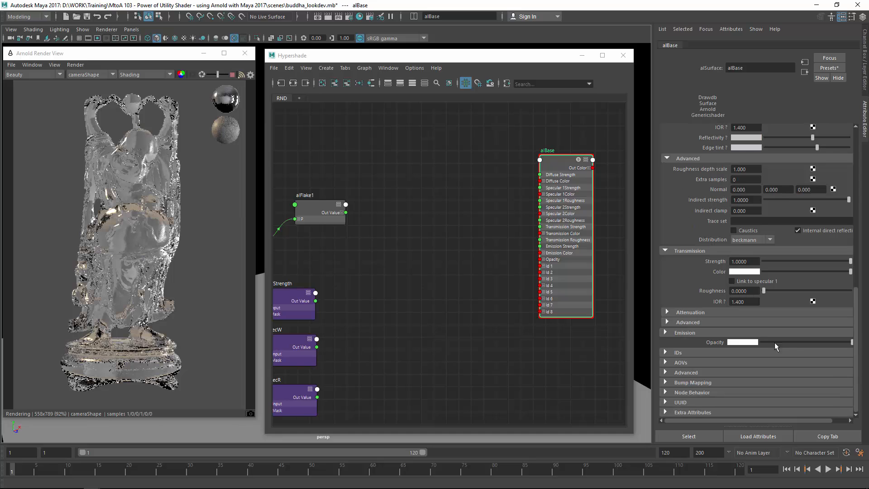
pyautogui.click(691, 322)
pyautogui.moveTo(857, 286); pyautogui.dragTo(855, 336)
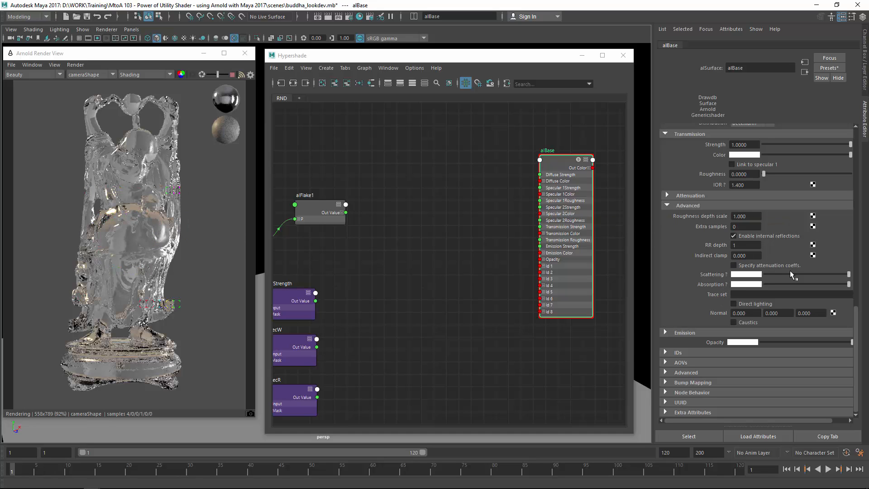
pyautogui.click(758, 267)
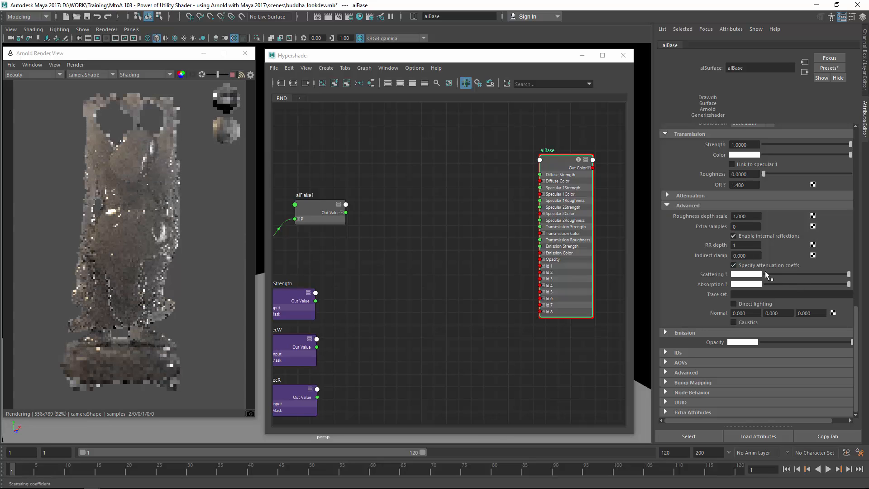
# Set the transmission Scattering coefficient to black and the Absorption coefficient to white.
pyautogui.moveTo(772, 274); pyautogui.dragTo(710, 277)
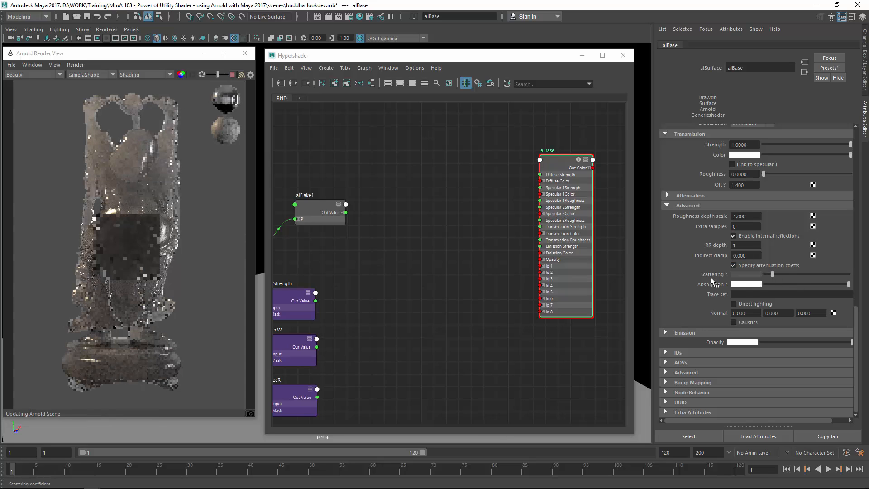
pyautogui.moveTo(777, 283); pyautogui.dragTo(698, 287)
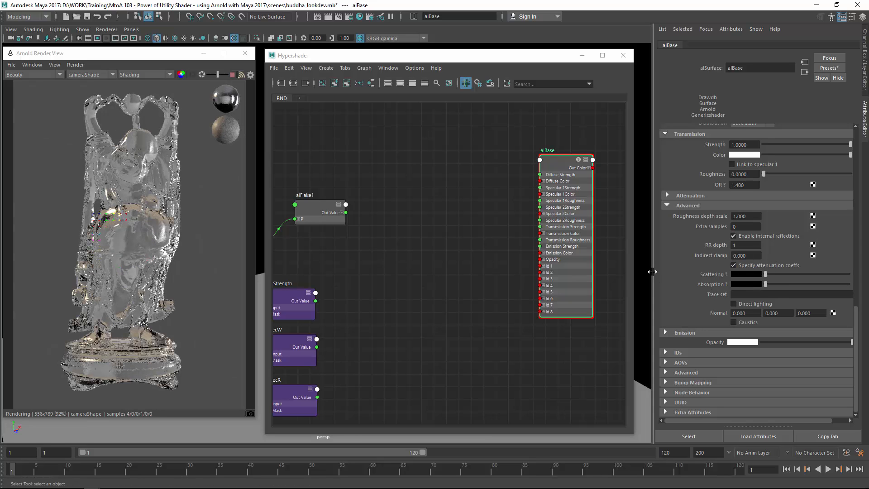
pyautogui.moveTo(636, 272); pyautogui.dragTo(584, 273)
pyautogui.moveTo(653, 273); pyautogui.dragTo(606, 273)
pyautogui.moveTo(719, 288); pyautogui.dragTo(834, 297)
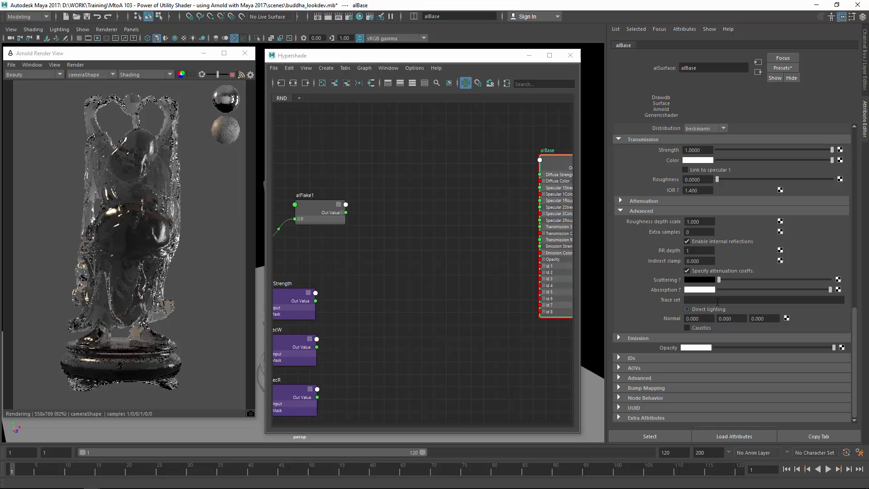
# Tint the Absorption colour light blue, and change it to a more saturated yellow with a hue of about 48.
pyautogui.click(703, 289)
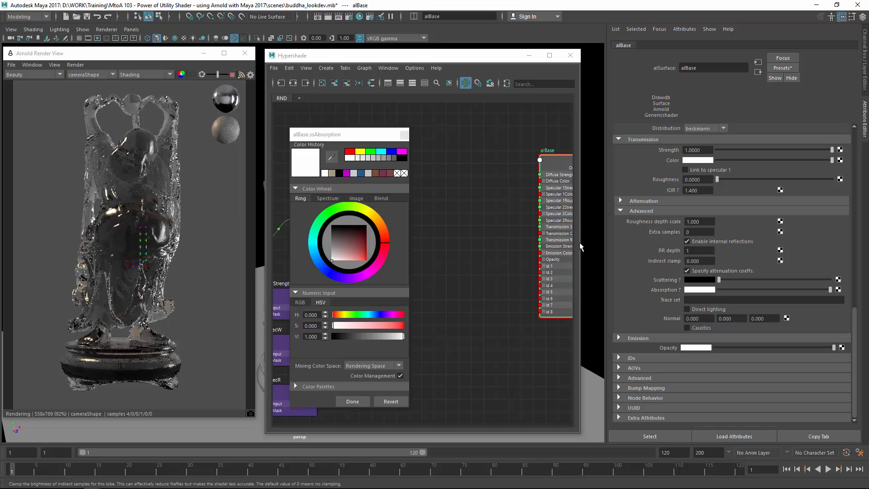
pyautogui.moveTo(342, 134); pyautogui.dragTo(461, 107)
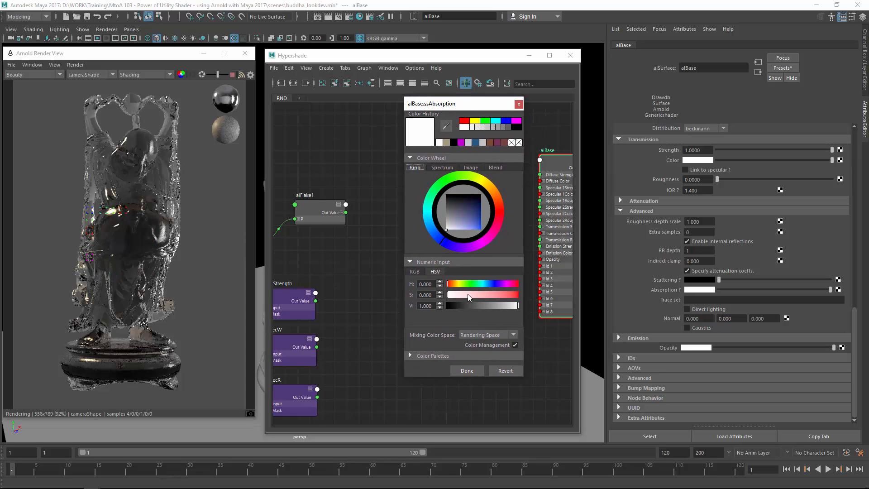
pyautogui.moveTo(468, 294); pyautogui.dragTo(495, 294)
pyautogui.moveTo(456, 249); pyautogui.dragTo(444, 245)
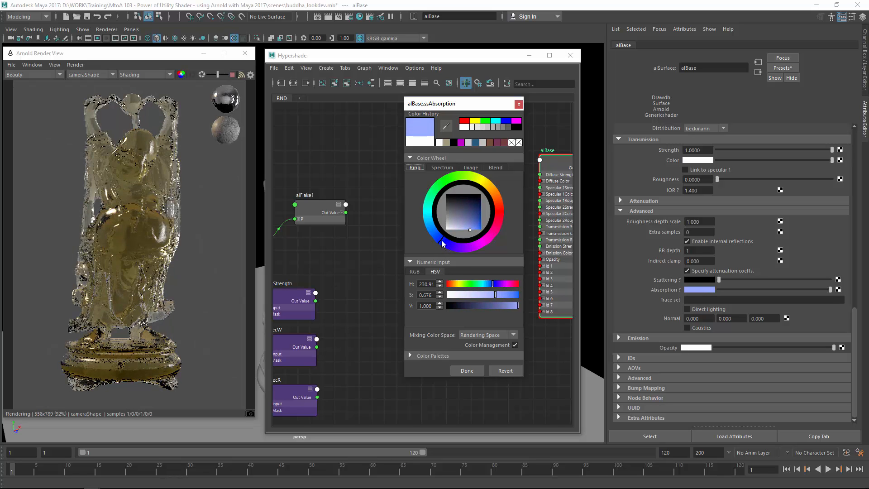
pyautogui.click(467, 252)
pyautogui.moveTo(468, 250); pyautogui.dragTo(489, 186)
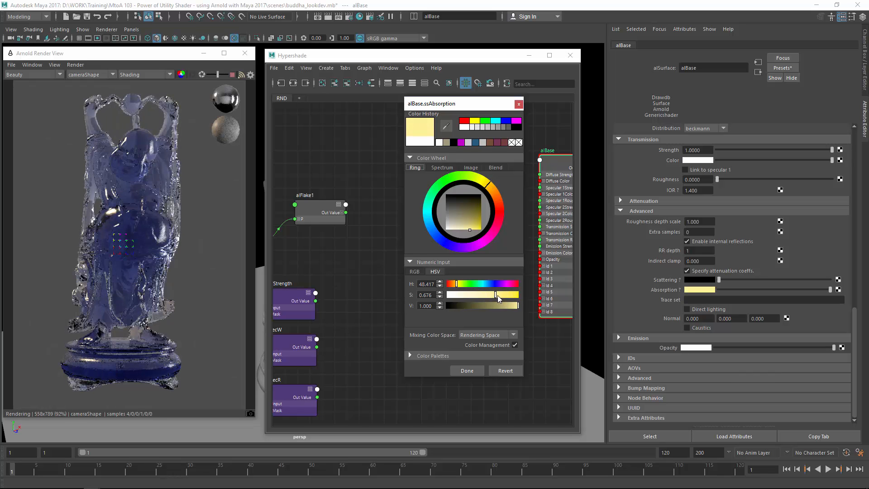
pyautogui.moveTo(498, 296); pyautogui.dragTo(514, 295)
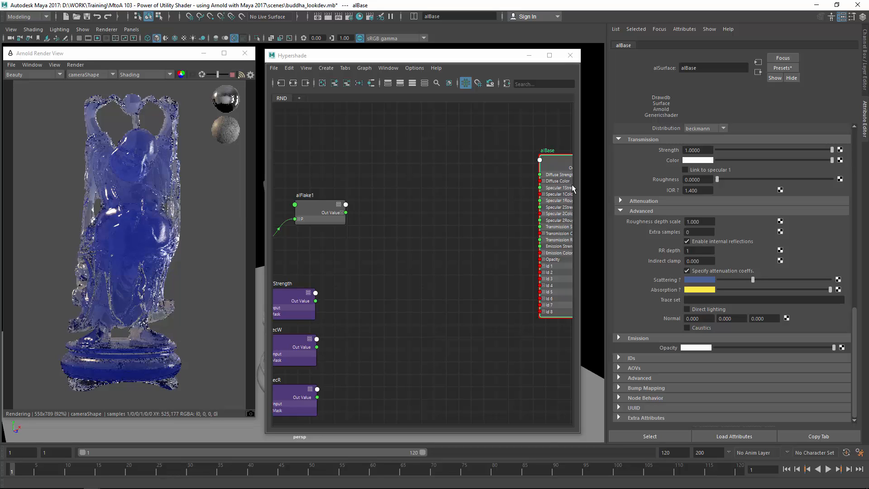
# Apply the Milk preset to both Scattering and Absorption, and raise the Scattering amount slightly.
pyautogui.rightClick(666, 280)
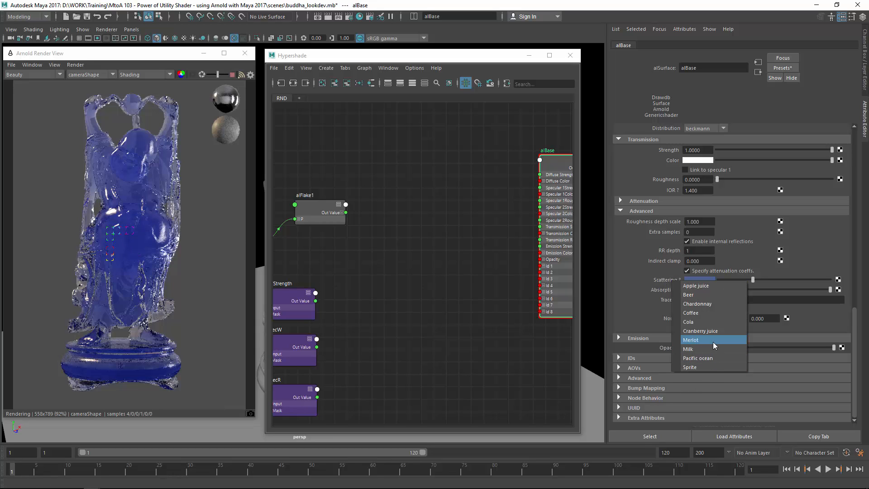
pyautogui.click(704, 349)
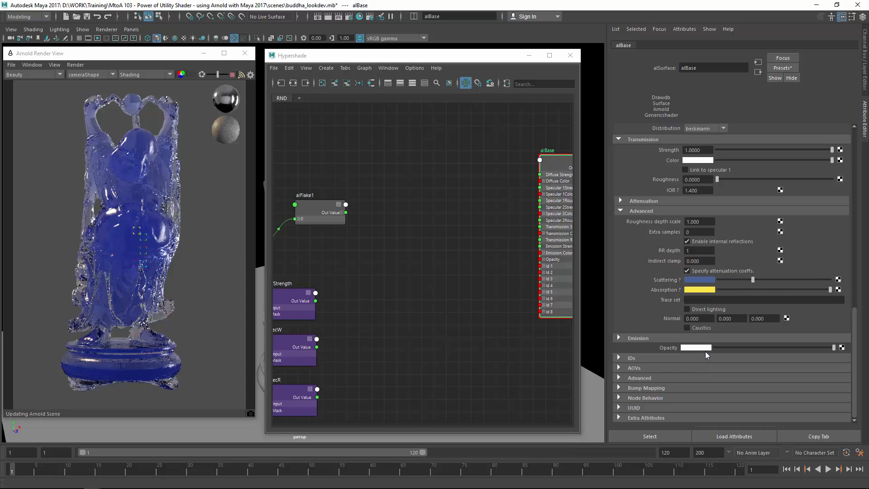
pyautogui.rightClick(679, 291)
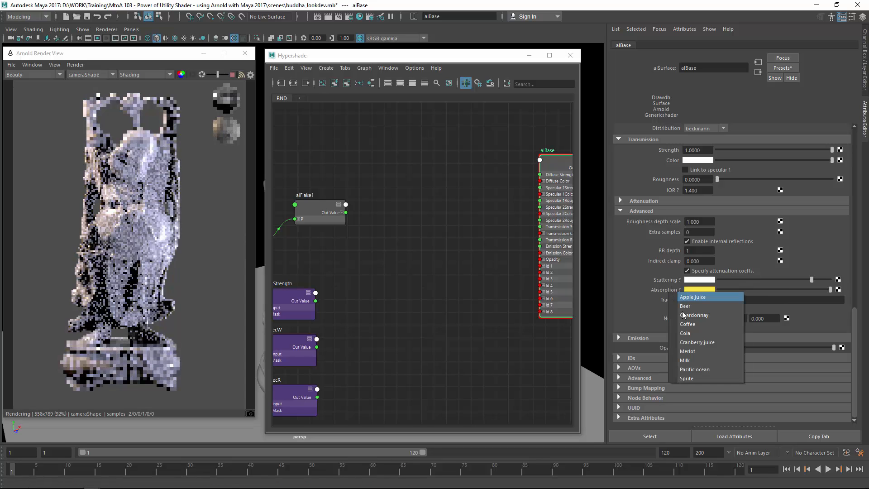
pyautogui.click(694, 360)
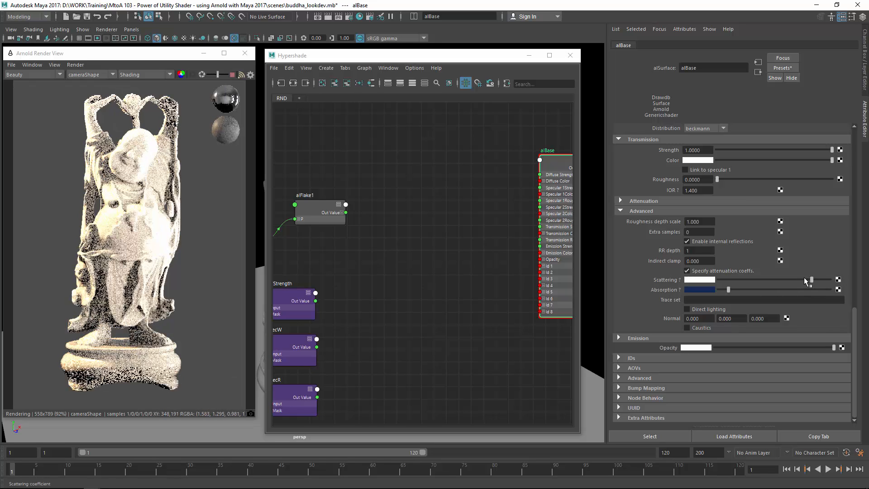
pyautogui.moveTo(804, 277)
pyautogui.mouseDown()
pyautogui.moveTo(772, 279)
pyautogui.moveTo(815, 279)
pyautogui.mouseUp()
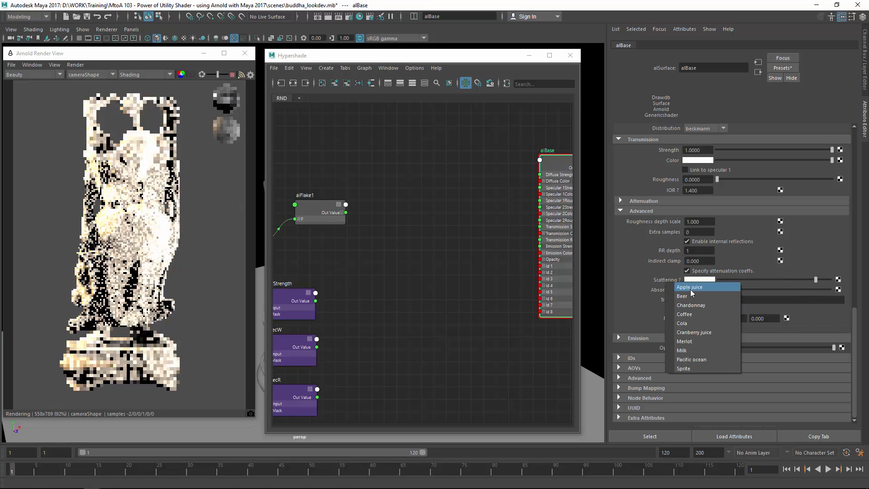
# Apply the Apple juice preset to both the Scattering and Absorption coefficients.
pyautogui.click(691, 288)
pyautogui.rightClick(671, 293)
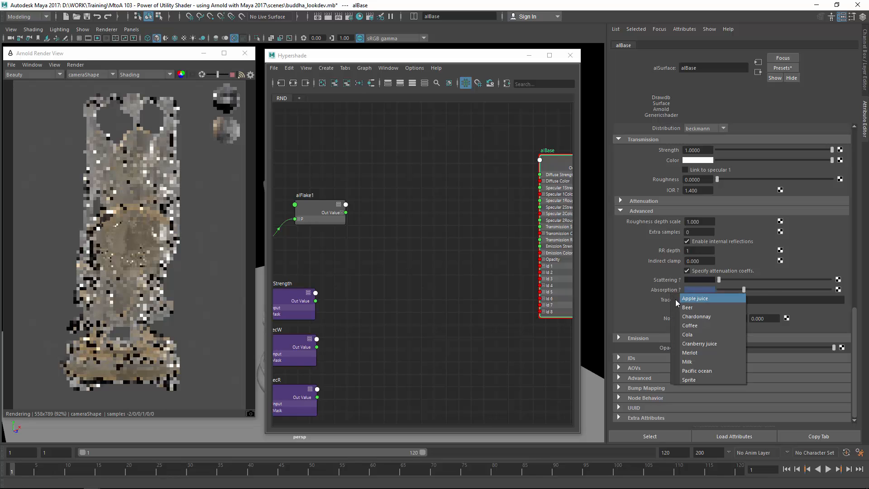
pyautogui.click(676, 299)
# Apply dark drink presets to Scattering and Absorption for a brown liquid look on the statue.
pyautogui.rightClick(697, 281)
pyautogui.click(729, 322)
pyautogui.rightClick(697, 290)
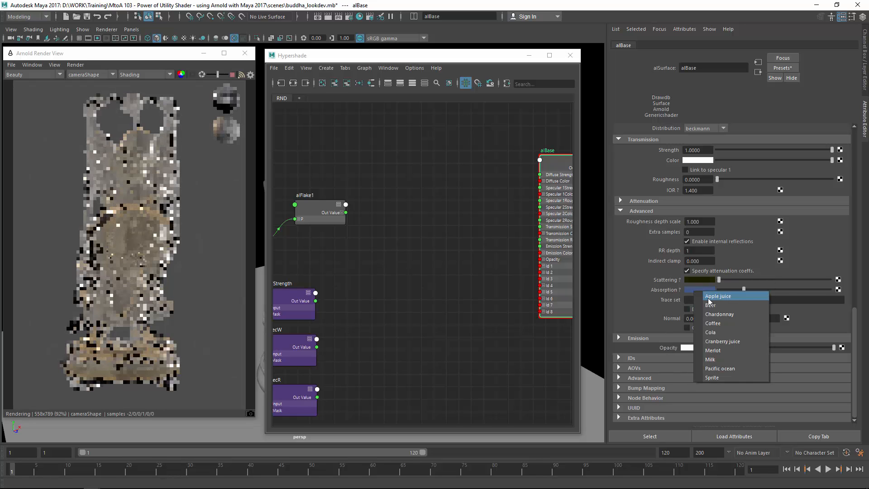
pyautogui.click(709, 311)
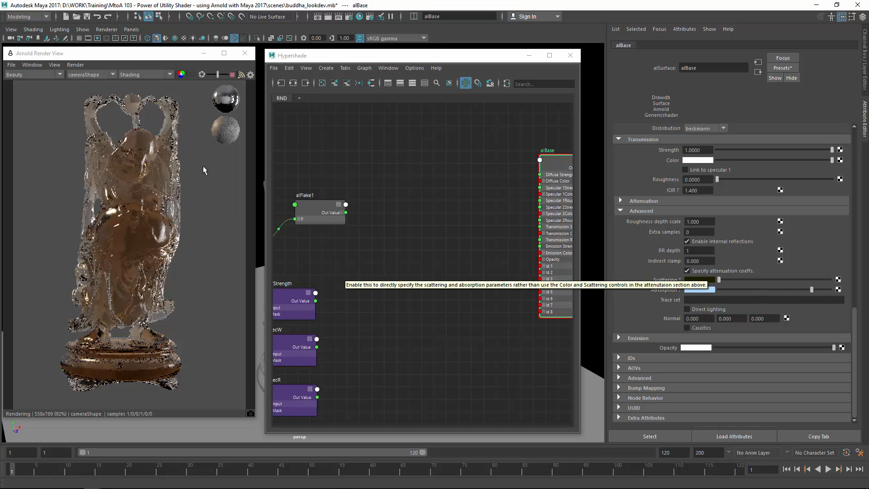
# Select the statue's root transform and set its Scale X, Y and Z to 50 to test scale-dependent absorption.
pyautogui.click(162, 236)
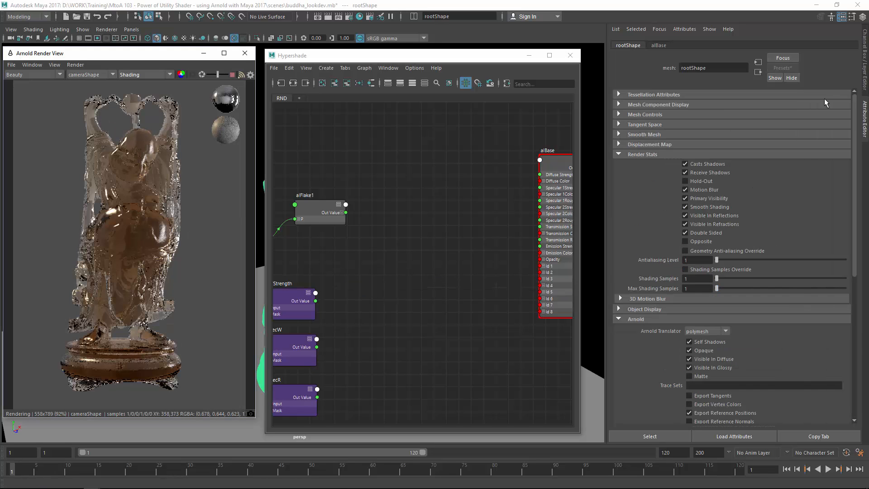
pyautogui.click(865, 60)
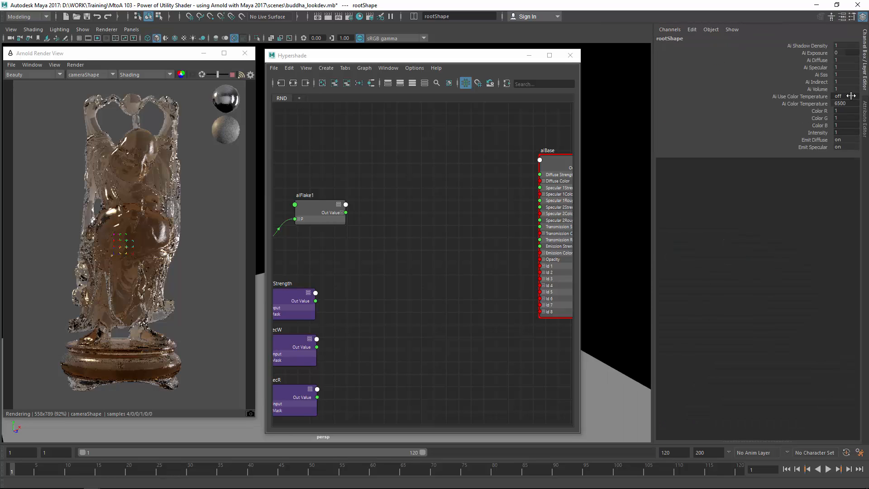
pyautogui.click(865, 127)
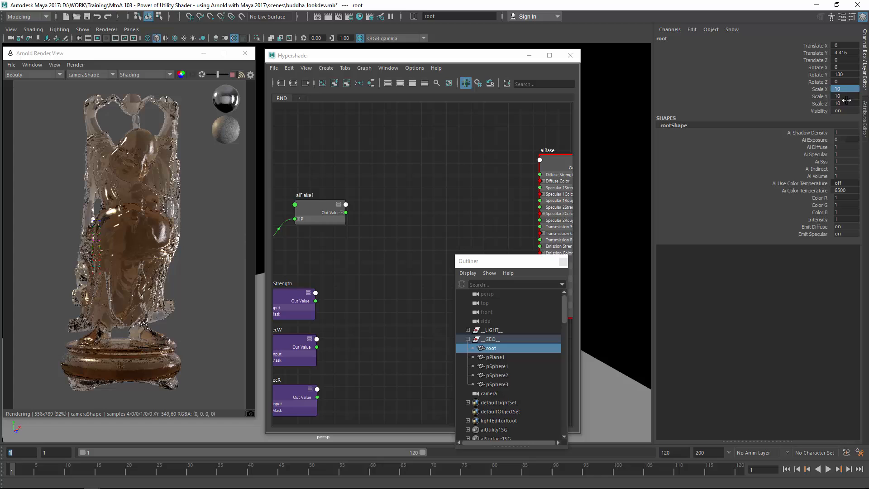
pyautogui.moveTo(846, 100); pyautogui.dragTo(849, 106)
pyautogui.write('100')
pyautogui.press('Return')
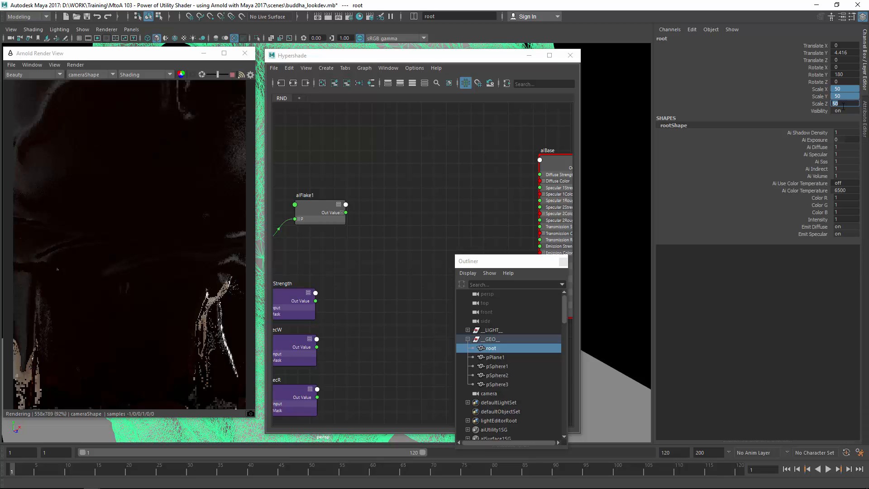
# Try a uniform scale of 20 on the statue and return its Scale X, Y and Z to 10.
pyautogui.write('20')
pyautogui.press('Return')
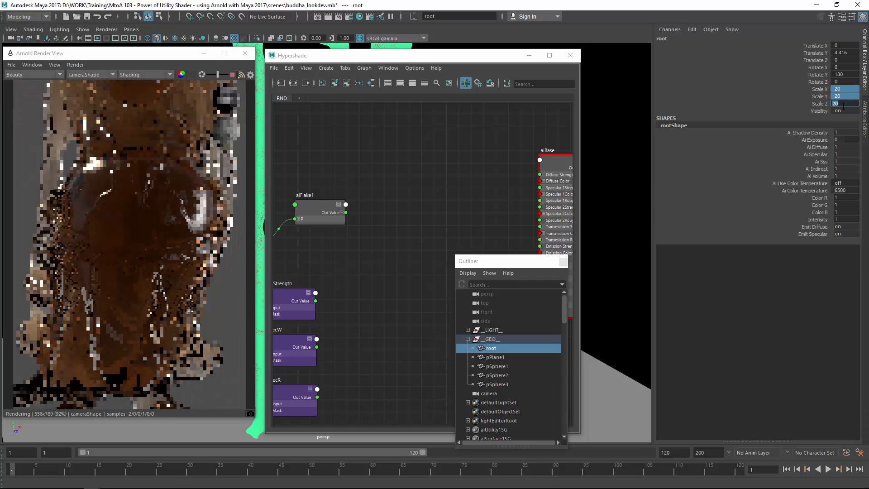
pyautogui.write('10')
pyautogui.press('Return')
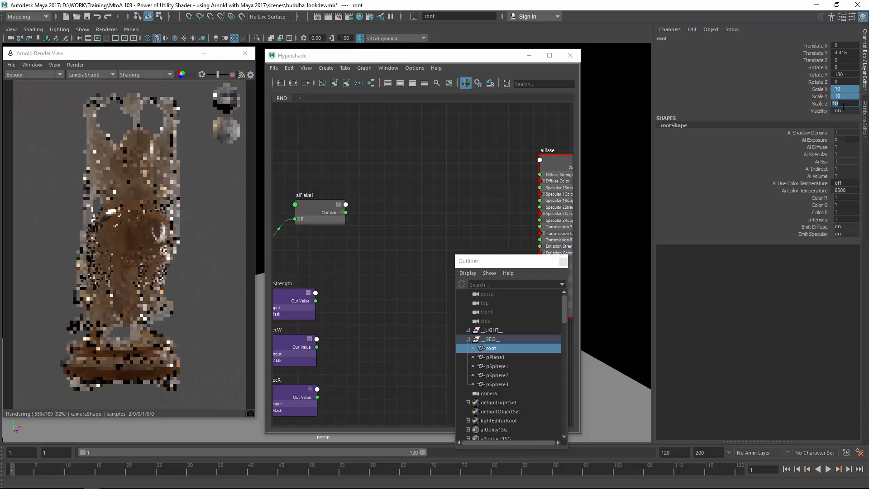
# Compare the statue's absorption at uniform scales of 5 and 25, and restore Scale X, Y and Z to 10.
pyautogui.write('5')
pyautogui.press('Return')
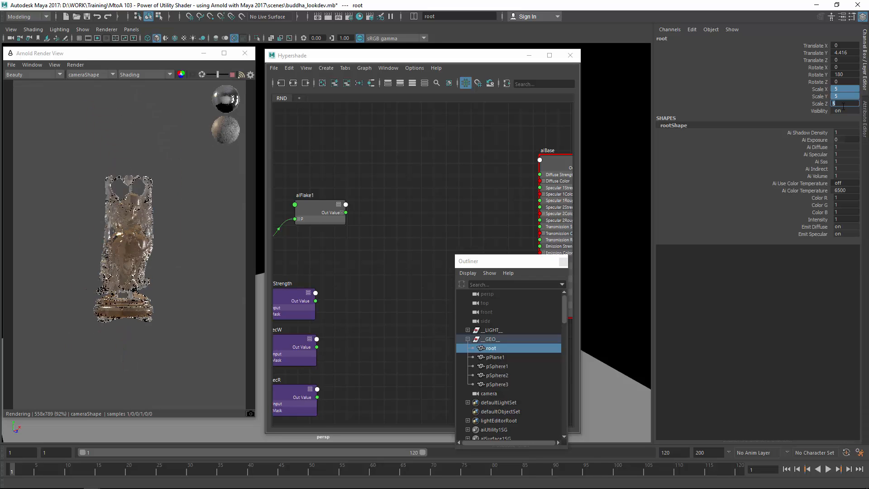
pyautogui.write('25')
pyautogui.press('Return')
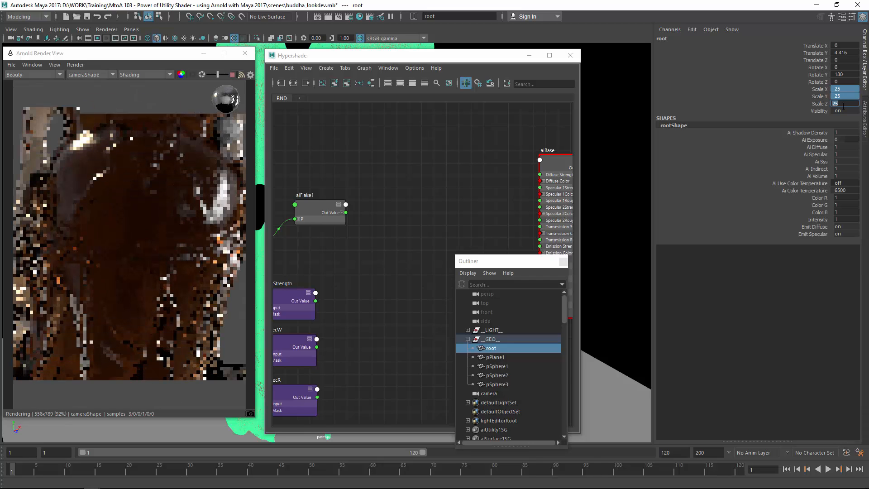
pyautogui.write('10')
pyautogui.press('Return')
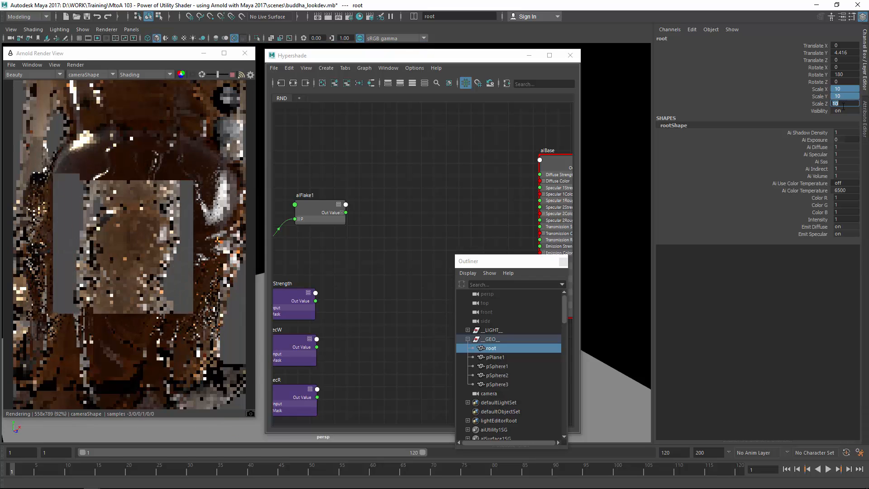
# Close the Outliner, and select the alBase shader in the graph to bring back its attributes.
pyautogui.moveTo(500, 262); pyautogui.dragTo(461, 126)
pyautogui.click(525, 126)
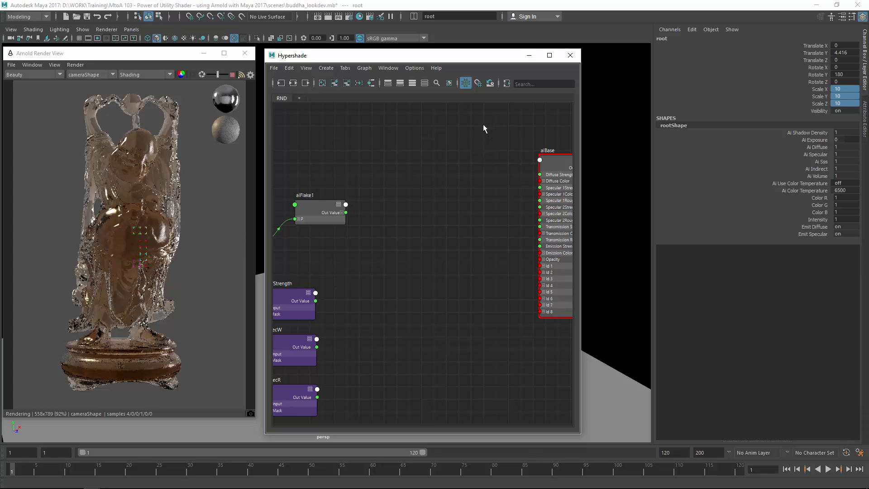
pyautogui.keyDown('alt'); pyautogui.moveTo(510, 147); pyautogui.dragTo(452, 140, button='middle'); pyautogui.keyUp('alt')
pyautogui.scroll(-2, 467, 142)
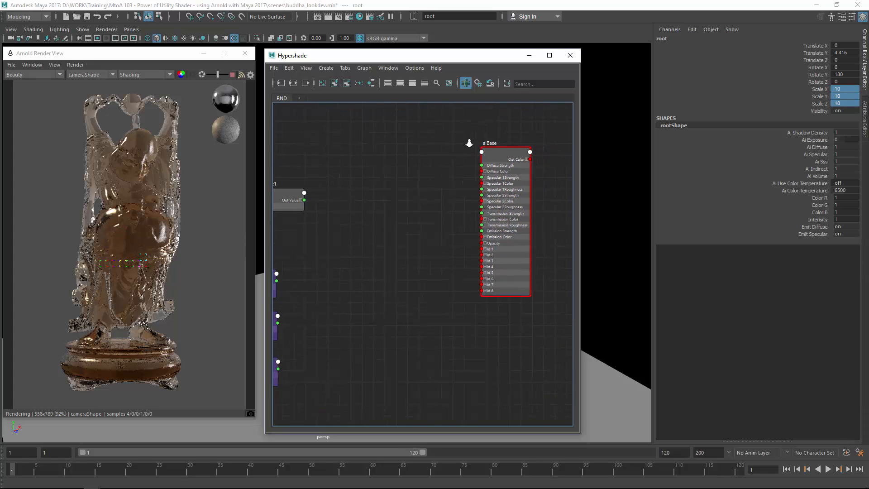
pyautogui.click(497, 151)
pyautogui.click(864, 118)
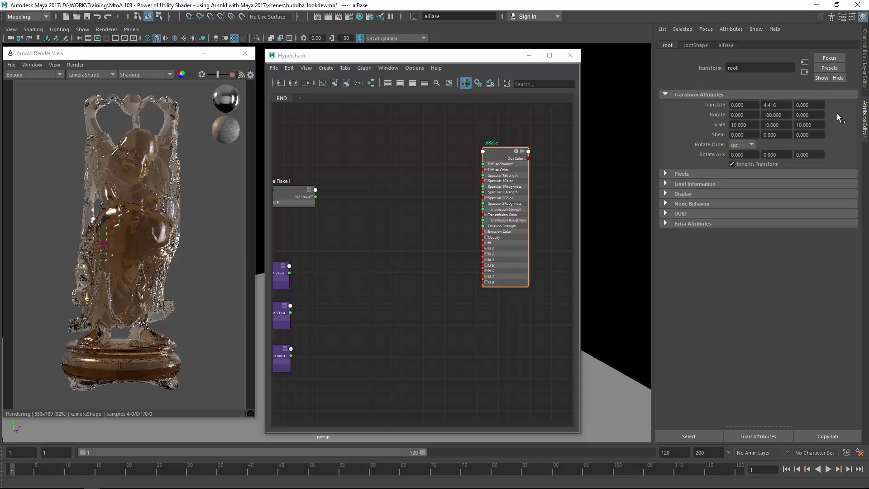
# Replace the alBase shader's settings with the Default preset.
pyautogui.click(829, 68)
pyautogui.moveTo(799, 103)
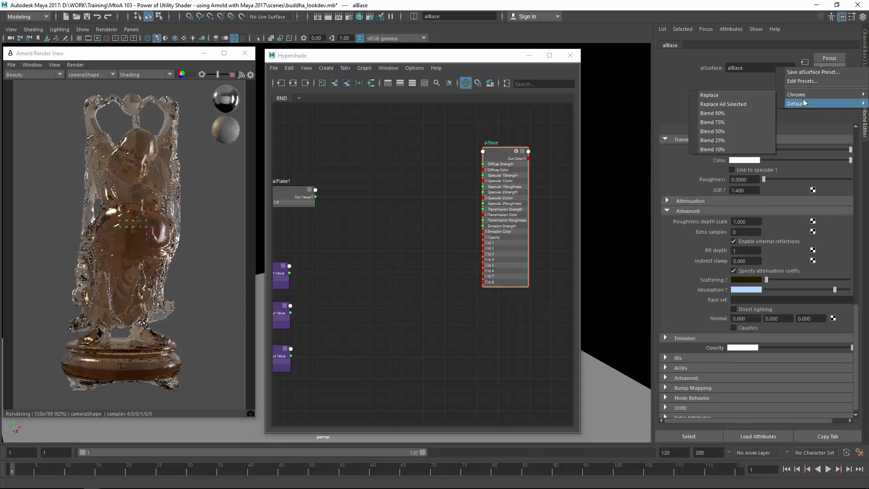
pyautogui.click(758, 100)
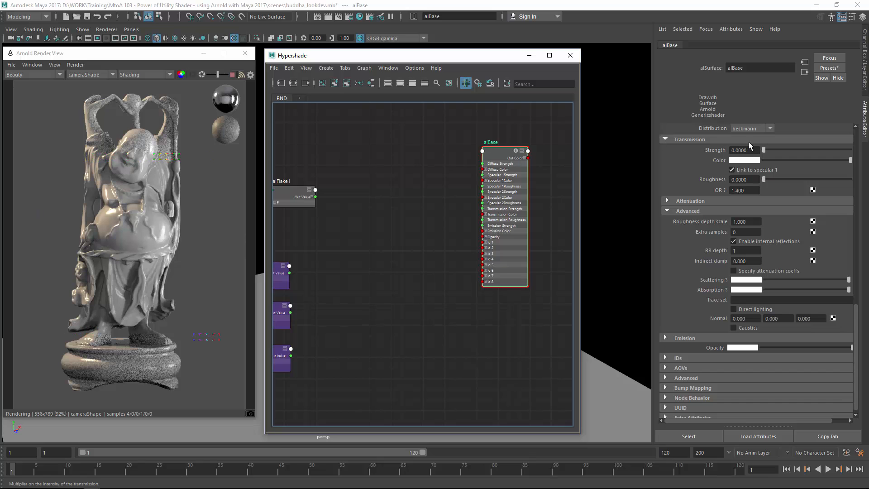
# Set the Diffuse strength to 0 on alBase and collapse the Diffuse attributes.
pyautogui.click(855, 212)
pyautogui.moveTo(854, 211); pyautogui.dragTo(854, 132)
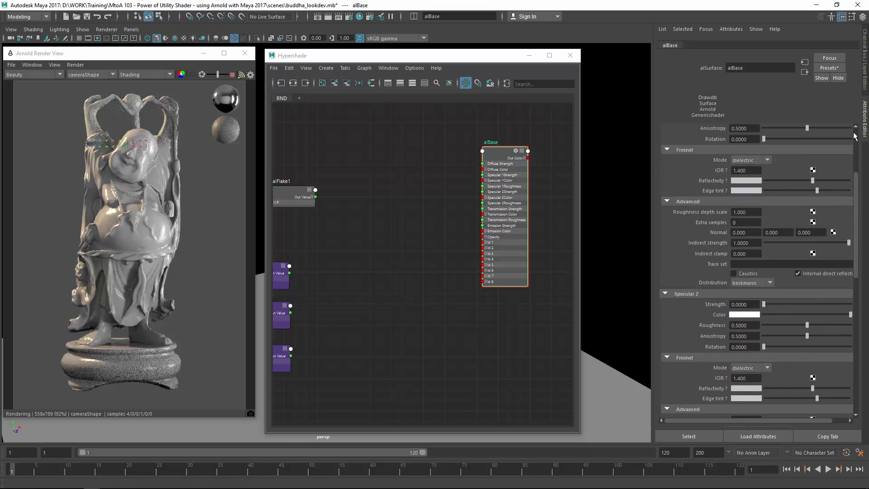
pyautogui.scroll(3, 776, 144)
pyautogui.moveTo(746, 140); pyautogui.dragTo(729, 142)
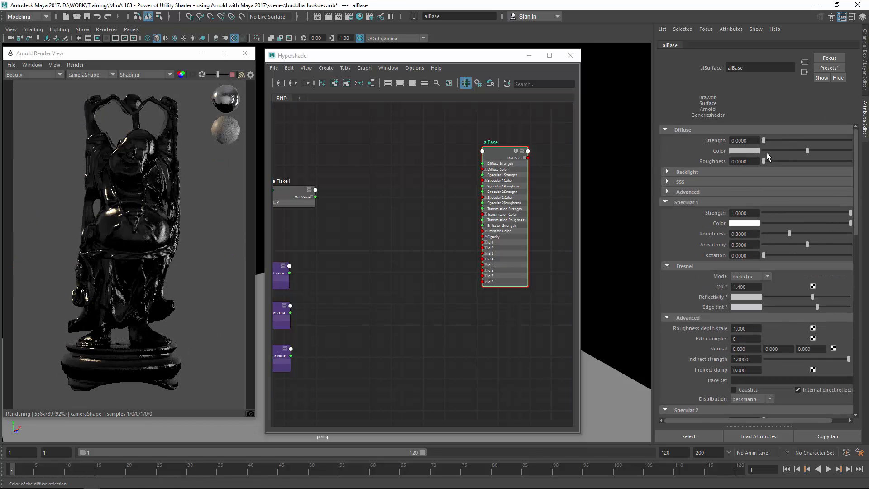
pyautogui.moveTo(807, 150); pyautogui.dragTo(702, 153)
pyautogui.click(697, 130)
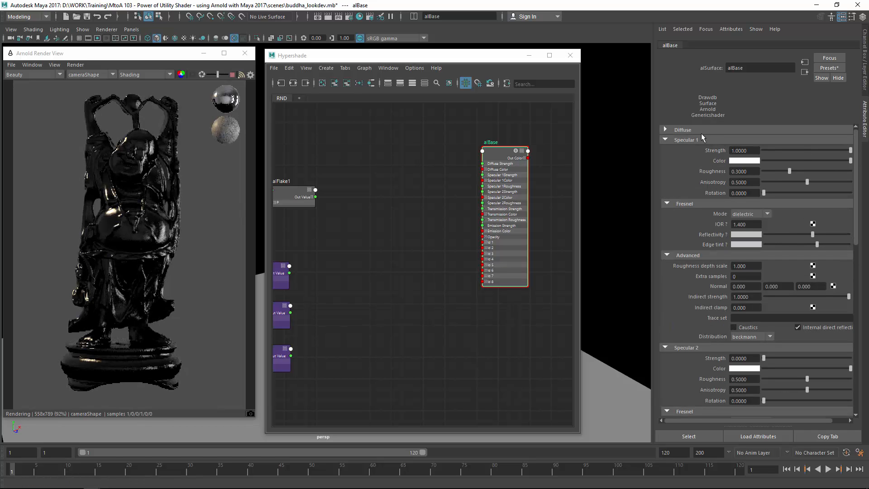
# Set the Specular 1 strength to 0 and collapse the Specular 1, Transmission and Emission attributes.
pyautogui.moveTo(754, 150); pyautogui.dragTo(732, 156)
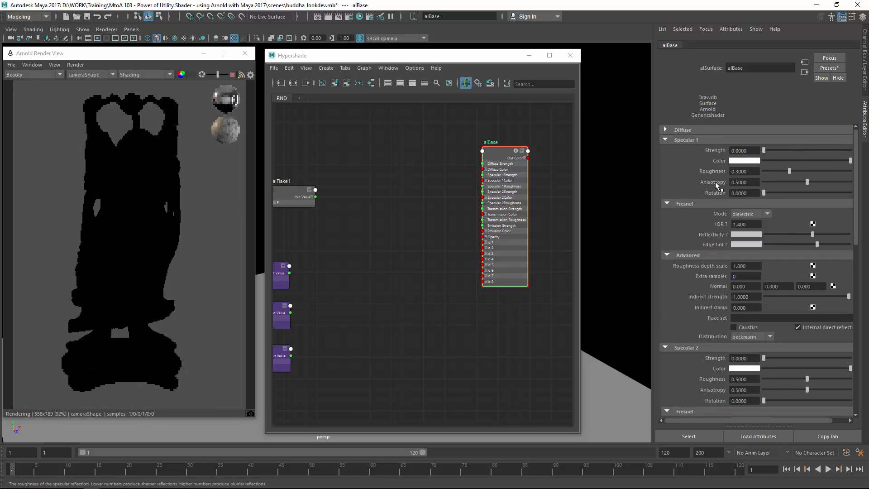
pyautogui.click(688, 140)
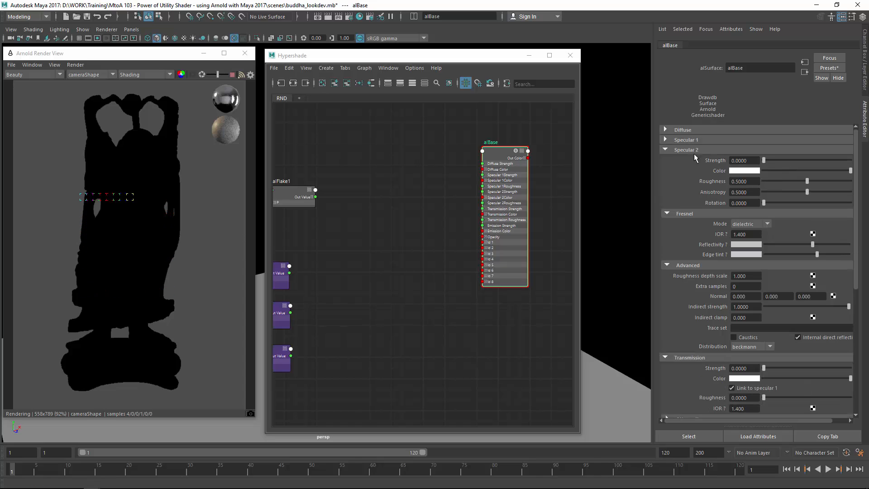
pyautogui.click(688, 358)
pyautogui.click(686, 368)
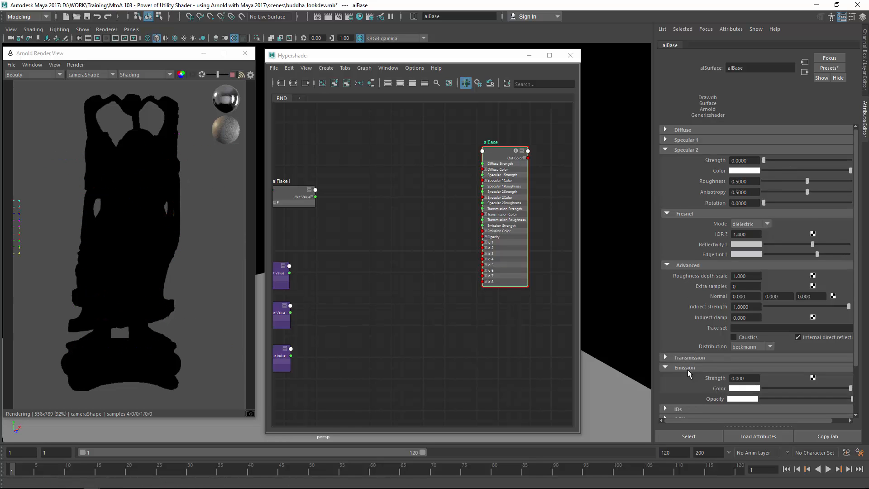
pyautogui.click(688, 368)
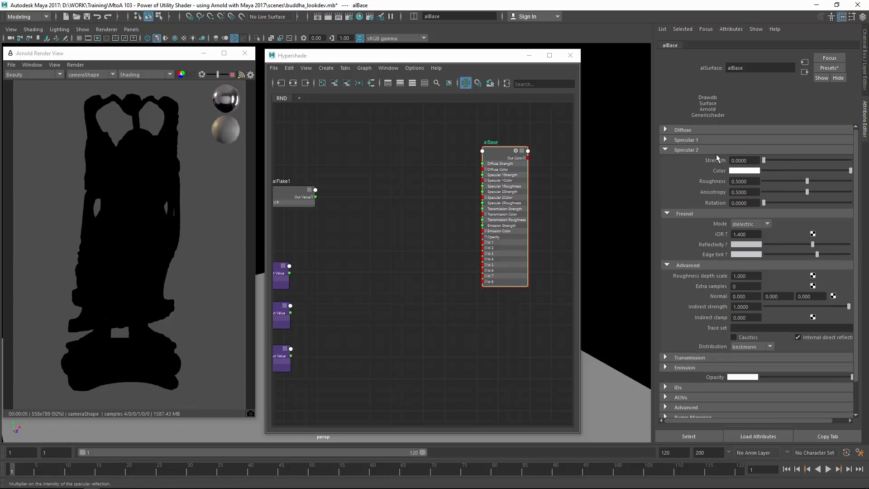
# Set the Specular 2 strength to 1 and switch its Fresnel mode to metallic.
pyautogui.moveTo(764, 160); pyautogui.dragTo(851, 160)
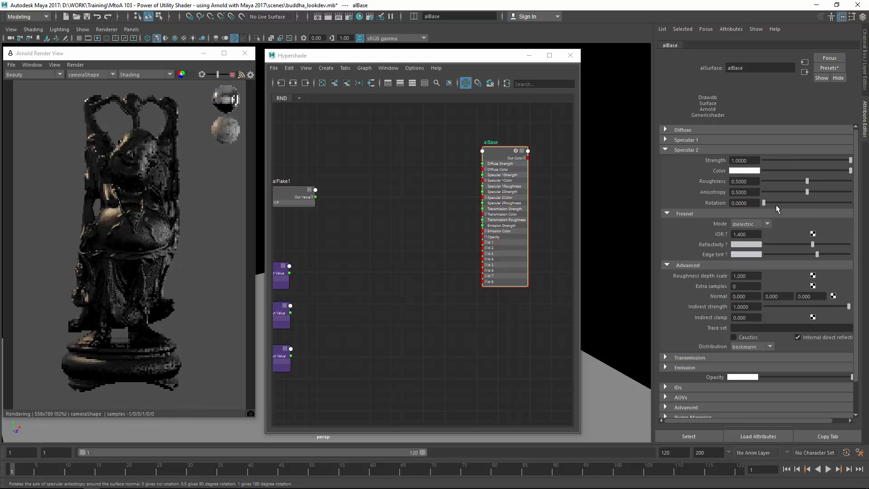
pyautogui.click(750, 224)
pyautogui.click(742, 243)
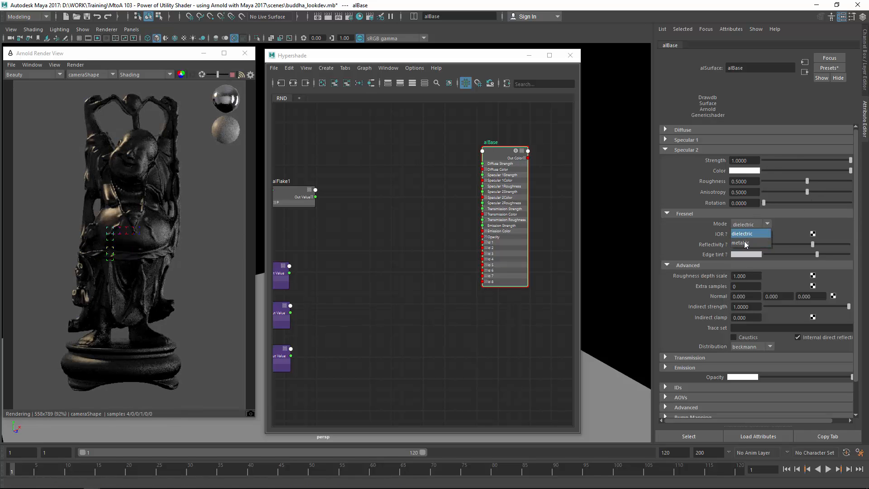
# Try Copper for the Specular 2 reflectivity, and apply the Gold preset to both reflectivity and edge tint.
pyautogui.click(713, 243)
pyautogui.click(725, 267)
pyautogui.click(718, 241)
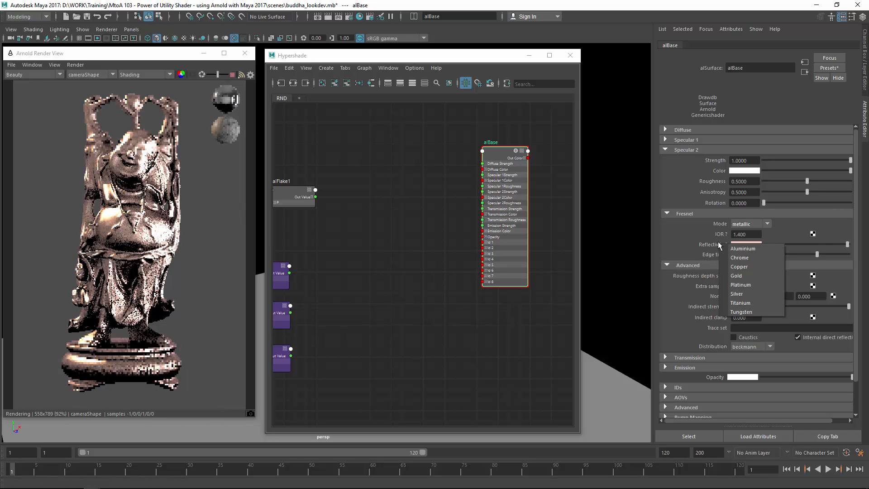
pyautogui.click(734, 275)
pyautogui.click(721, 256)
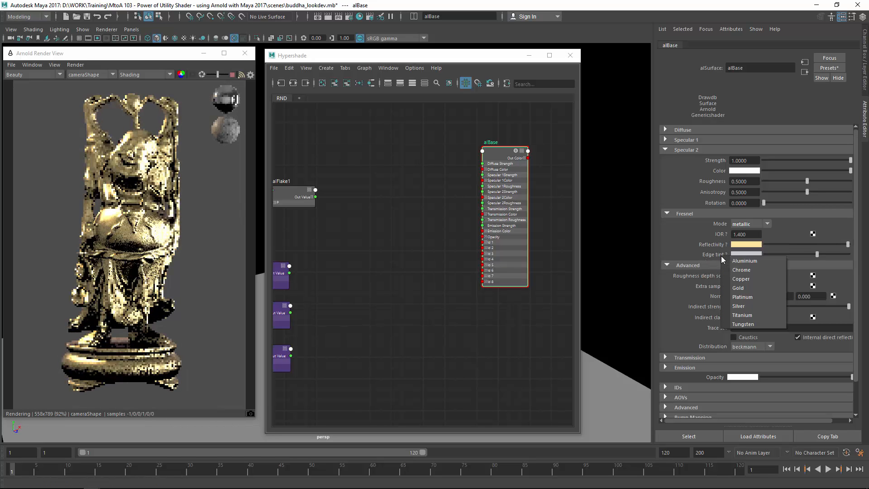
pyautogui.click(752, 286)
# Set the Specular 2 distribution to ggx and tune strength to about 0.69, roughness to about 0.57 and reflectivity to a deeper gold.
pyautogui.click(751, 346)
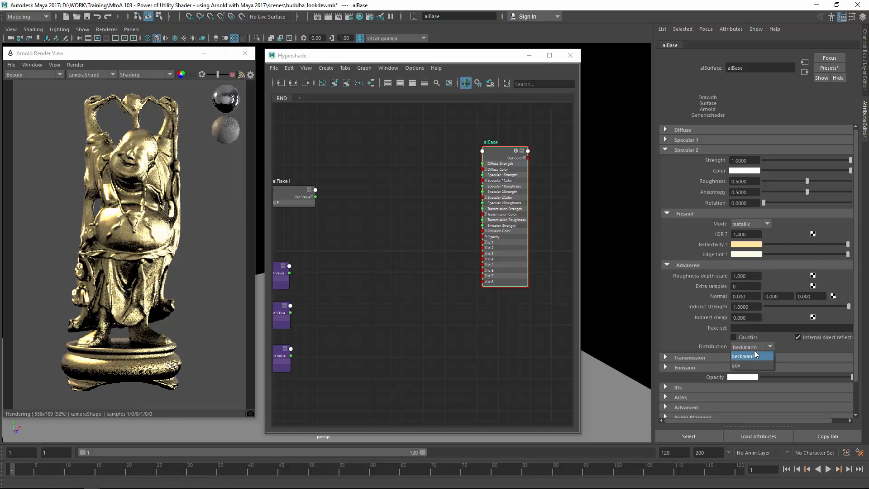
pyautogui.click(748, 365)
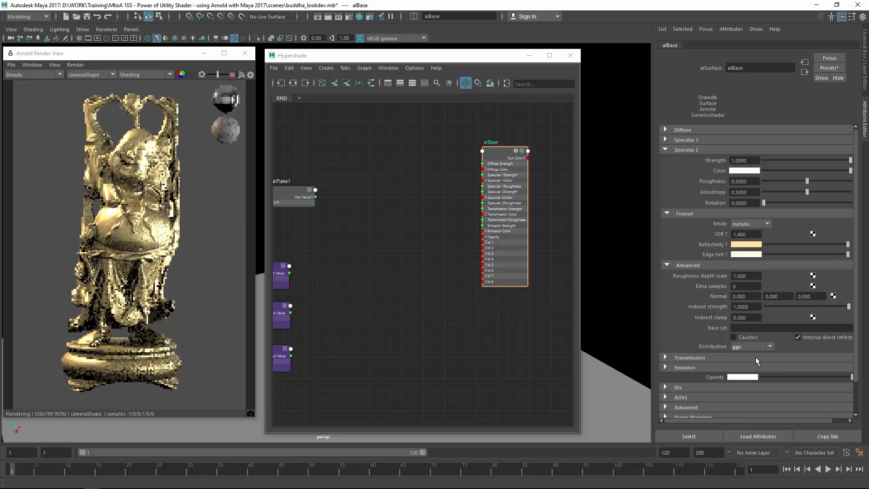
pyautogui.click(743, 244)
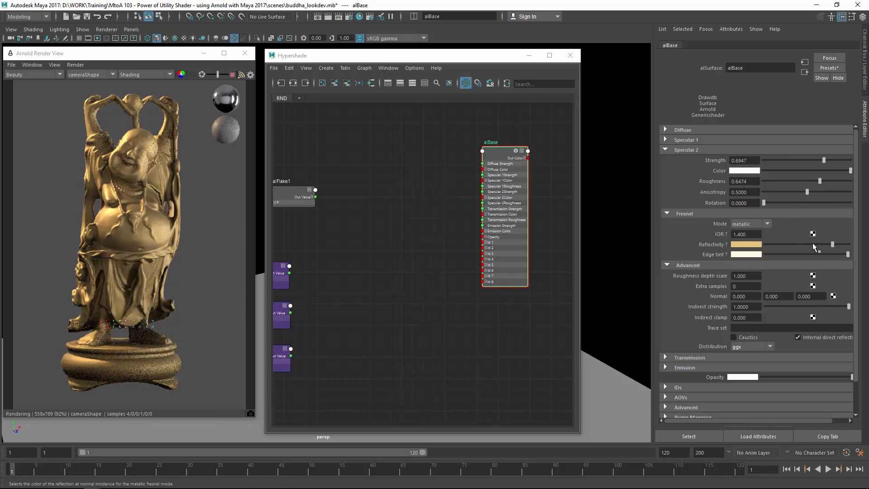
pyautogui.moveTo(834, 245); pyautogui.dragTo(838, 243)
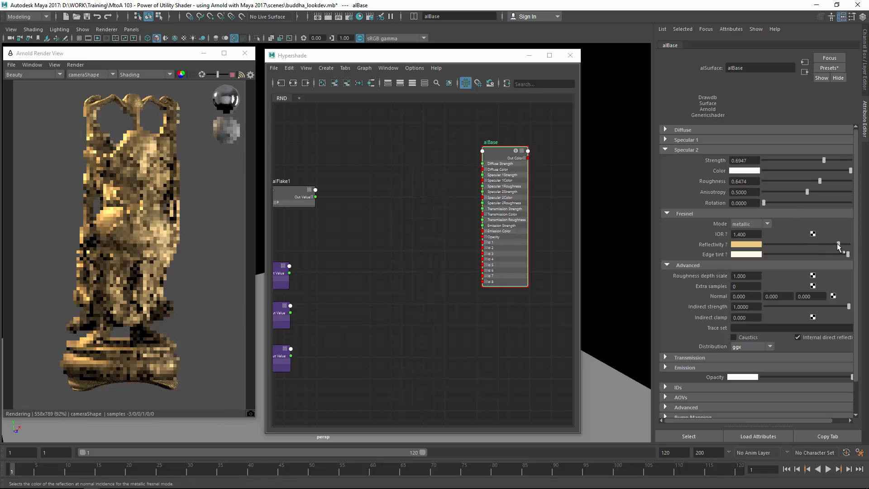
pyautogui.click(819, 181)
pyautogui.moveTo(812, 181); pyautogui.dragTo(812, 180)
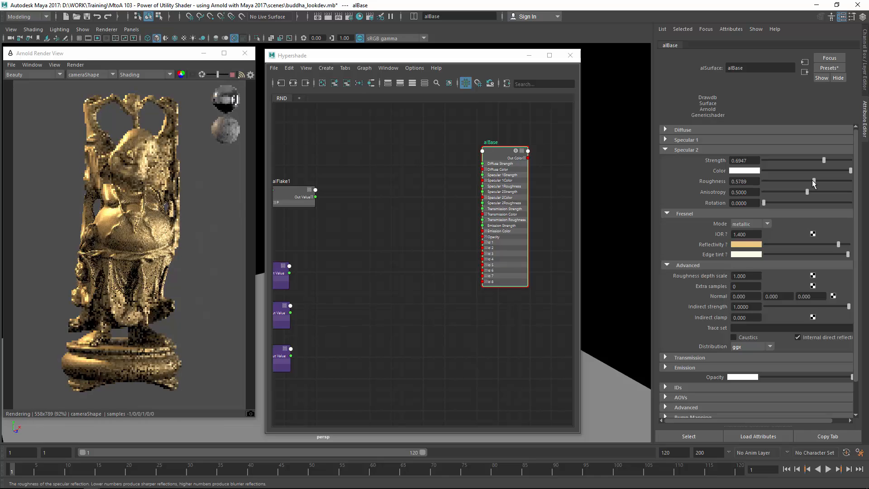
pyautogui.click(701, 150)
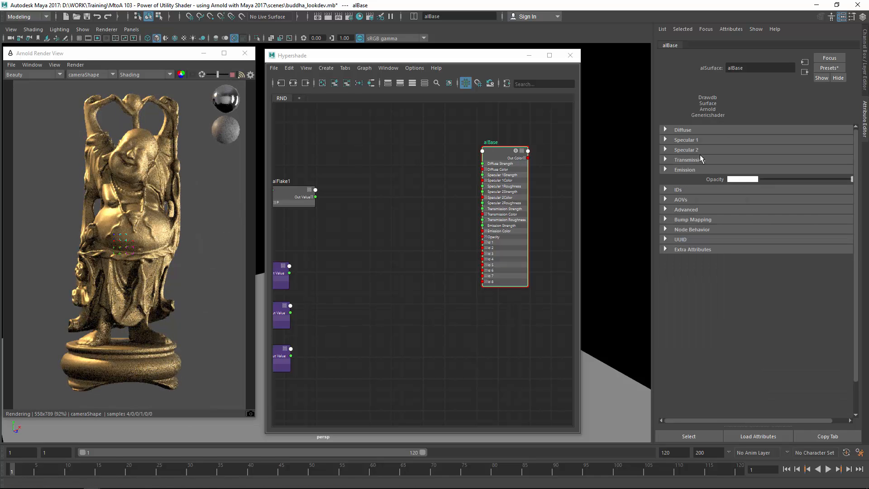
# Switch the Specular 1 Fresnel mode to metallic and apply the Gold preset to its reflectivity and edge tint.
pyautogui.click(692, 140)
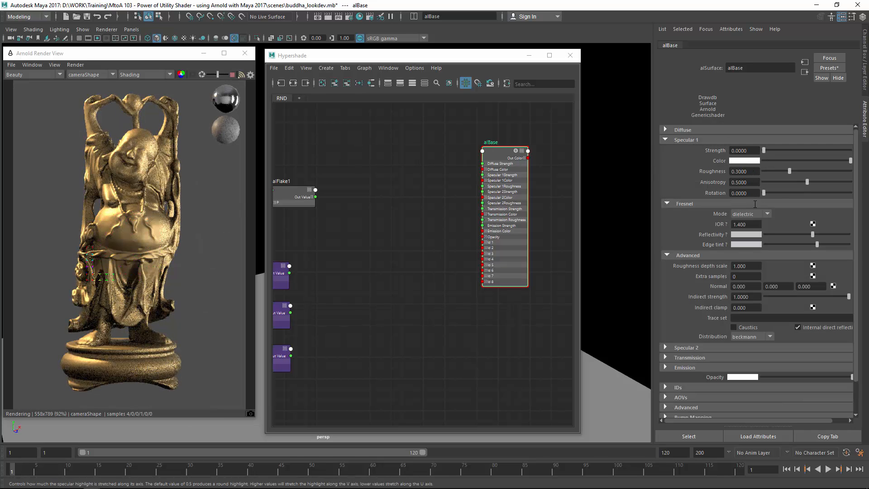
pyautogui.click(748, 233)
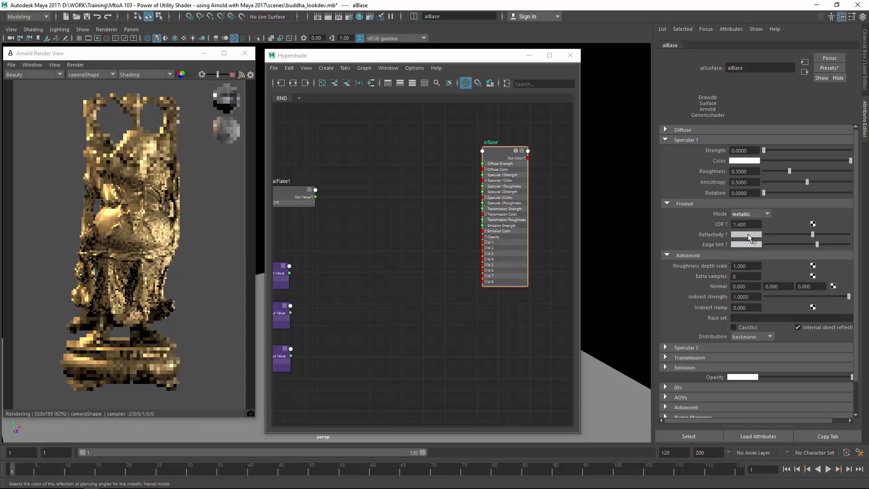
pyautogui.click(747, 234)
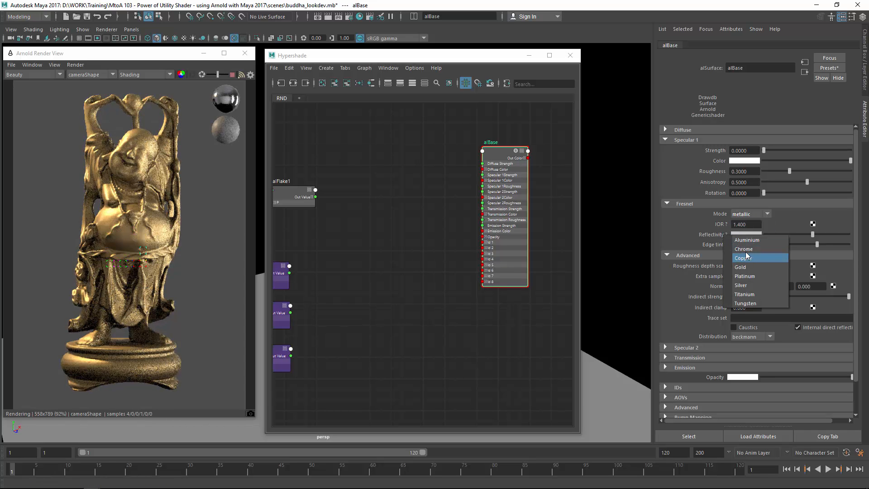
pyautogui.click(742, 266)
pyautogui.click(725, 245)
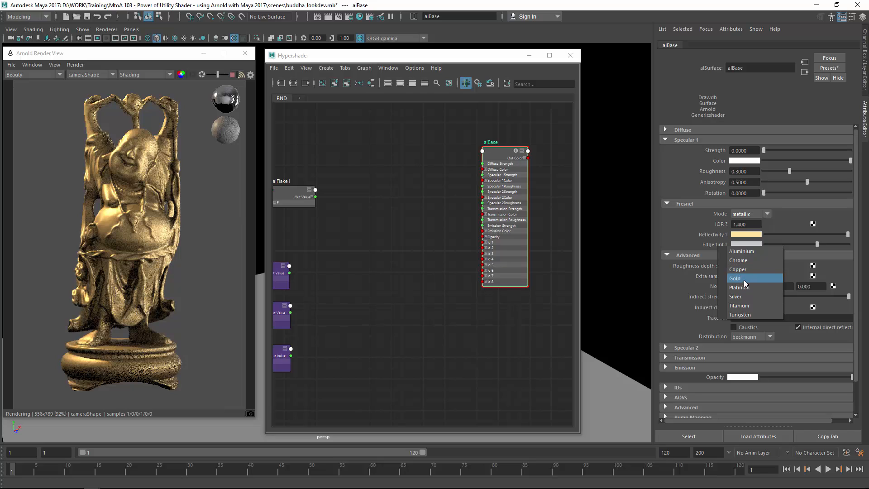
pyautogui.click(743, 279)
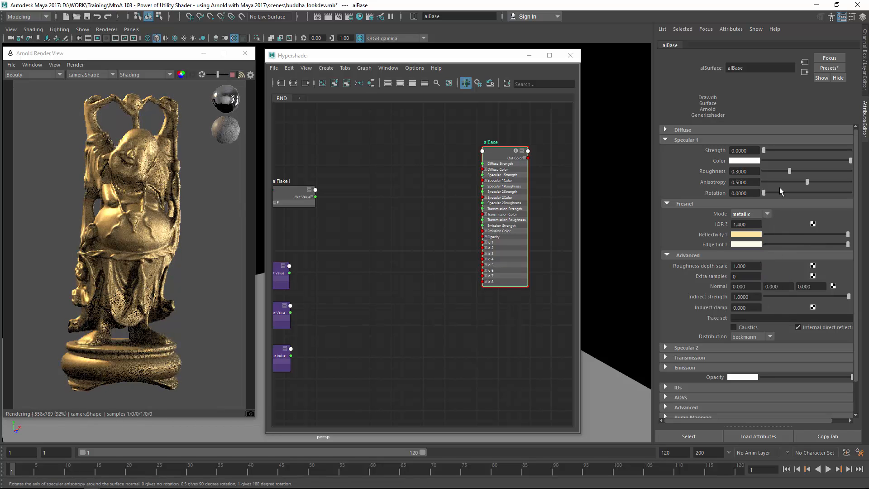
# Set the Specular 1 distribution to ggx, with strength at about 0.36 and roughness at about 0.21.
pyautogui.click(751, 337)
pyautogui.click(752, 343)
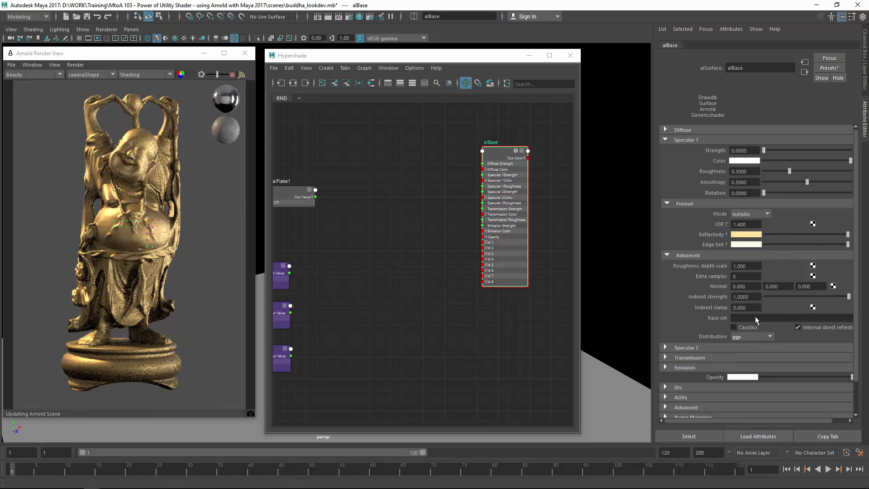
pyautogui.moveTo(764, 150); pyautogui.dragTo(781, 171)
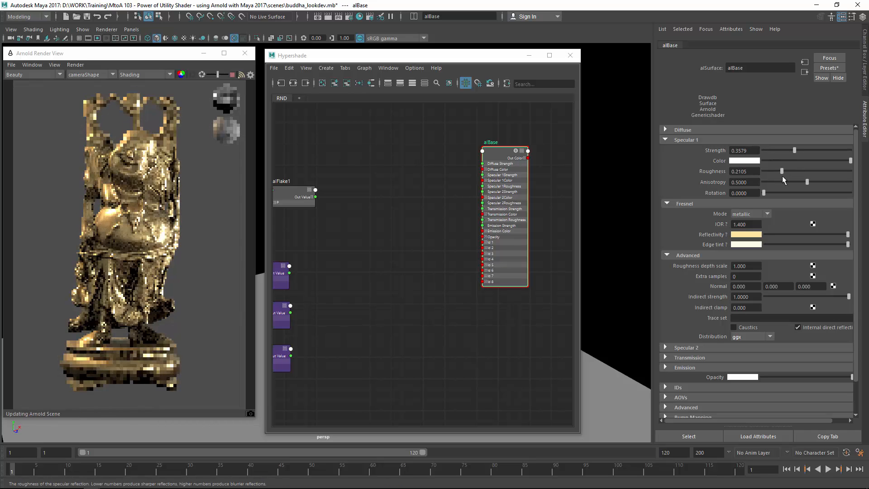
# Balance the two gold lobes with Specular 1 strength about 0.73, roughness about 0.19, and Specular 2 strength about 0.55.
pyautogui.click(688, 348)
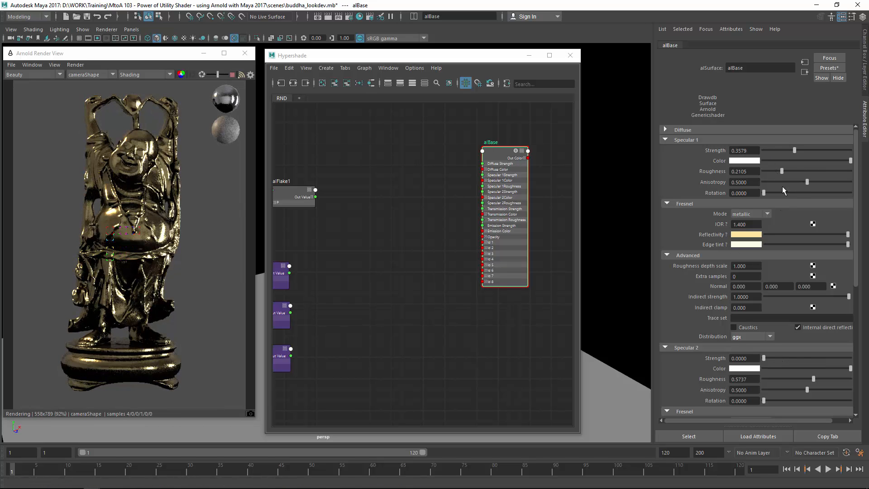
pyautogui.moveTo(782, 171); pyautogui.dragTo(827, 152)
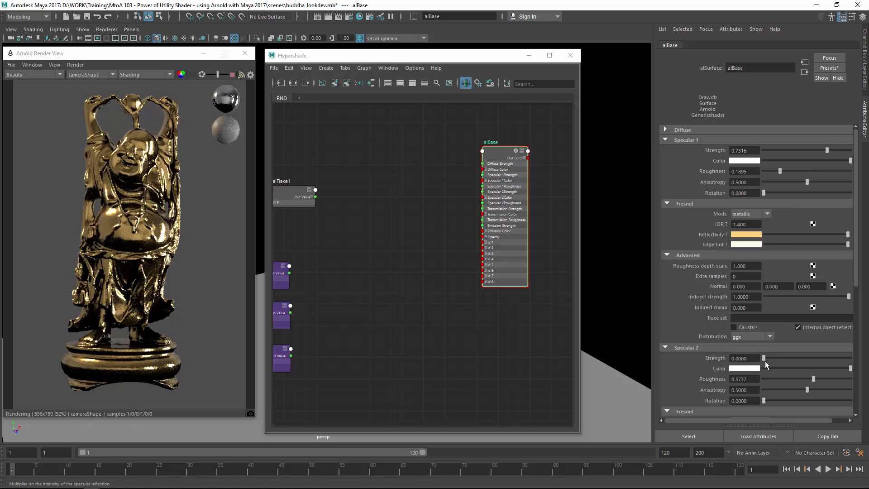
pyautogui.moveTo(765, 358); pyautogui.dragTo(810, 357)
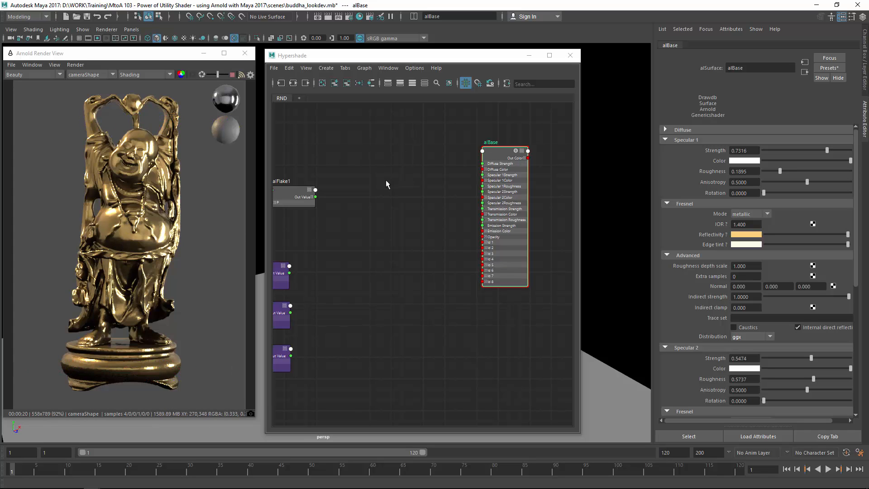
# Create an alCurvature node ahead of alBase in the graph and expand its Out Color into separate channels.
pyautogui.scroll(3, 394, 182)
pyautogui.click(417, 198)
pyautogui.press('Tab')
pyautogui.write('a')
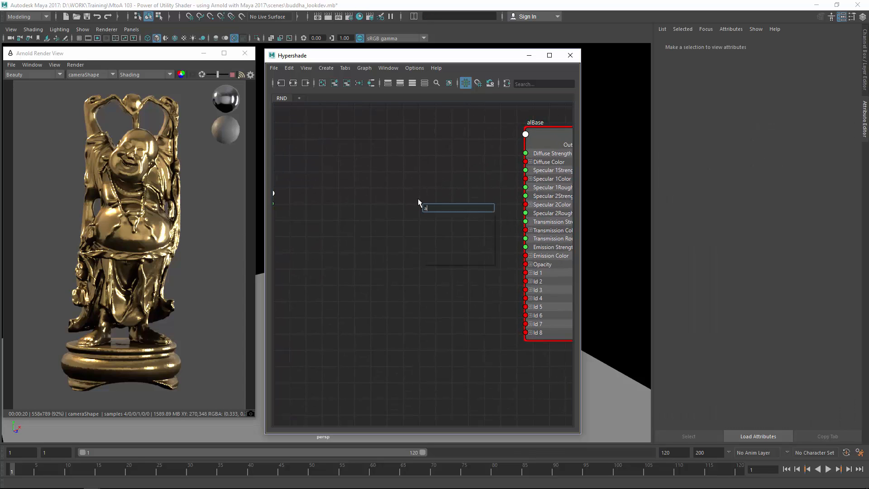
pyautogui.write('lcu')
pyautogui.press('Return')
pyautogui.moveTo(420, 207); pyautogui.dragTo(318, 205)
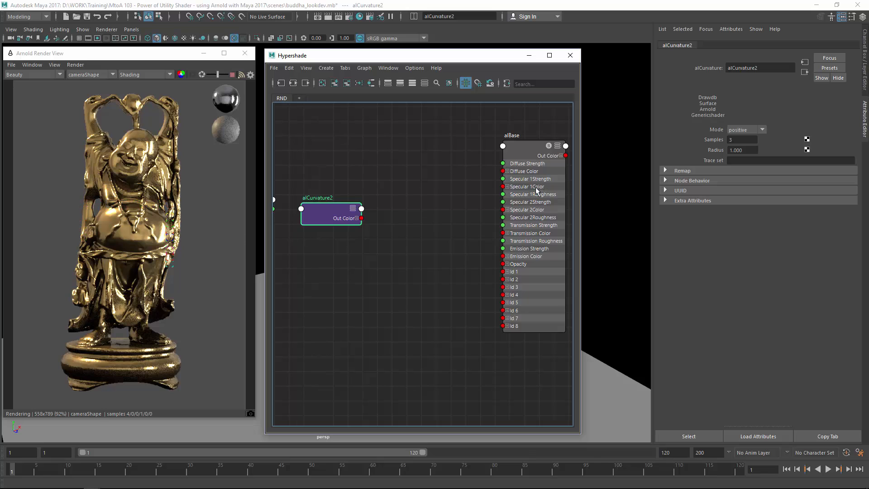
pyautogui.click(357, 218)
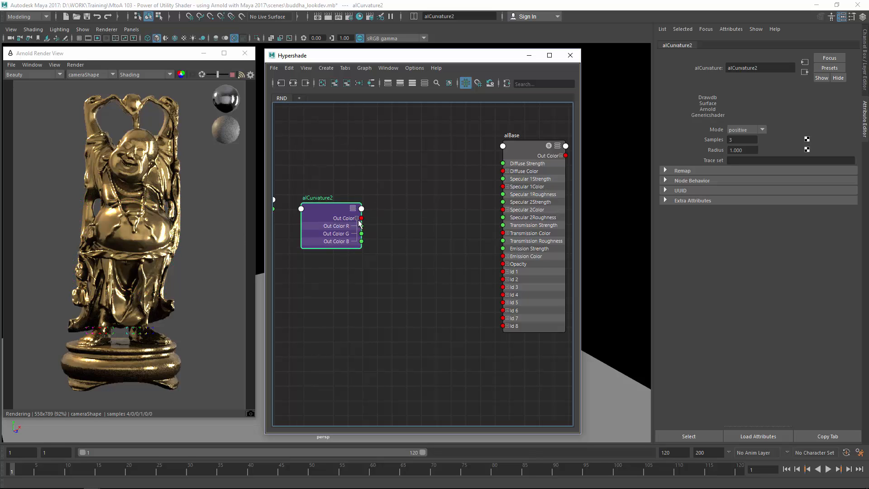
# Create an alRemapFloat node between the curvature node and alBase, and connect its Out Value to Specular 1 Strength.
pyautogui.click(404, 215)
pyautogui.press('Tab')
pyautogui.write('alre')
pyautogui.press('Down')
pyautogui.press('Down')
pyautogui.press('Return')
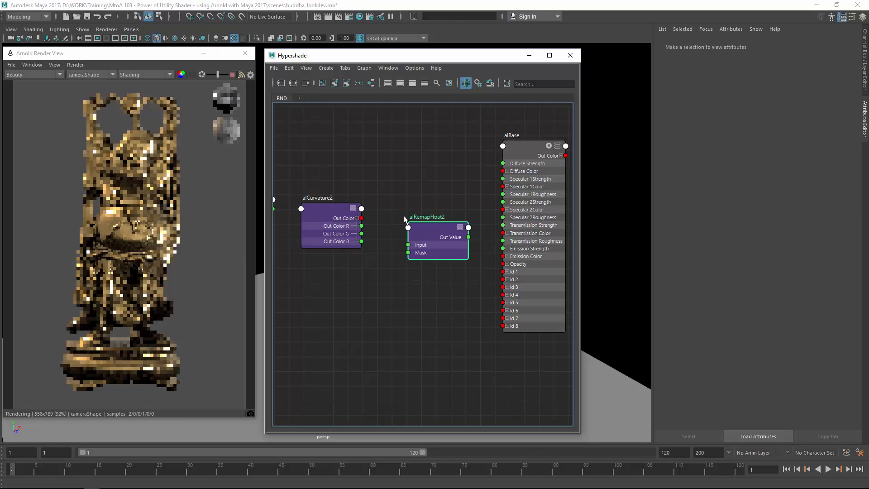
pyautogui.moveTo(425, 236); pyautogui.dragTo(416, 218)
pyautogui.moveTo(347, 211); pyautogui.dragTo(312, 216)
pyautogui.moveTo(425, 211); pyautogui.dragTo(503, 179)
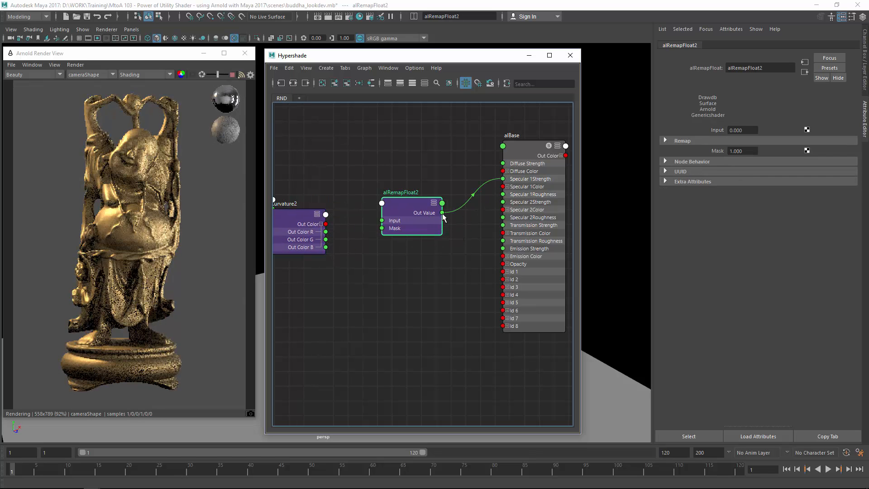
# Duplicate the alRemapFloat node, connect the copy's Out Value to Specular 2 Strength, and place it beneath the original.
pyautogui.moveTo(415, 205); pyautogui.dragTo(412, 200)
pyautogui.hotkey('ctrl', 'd')
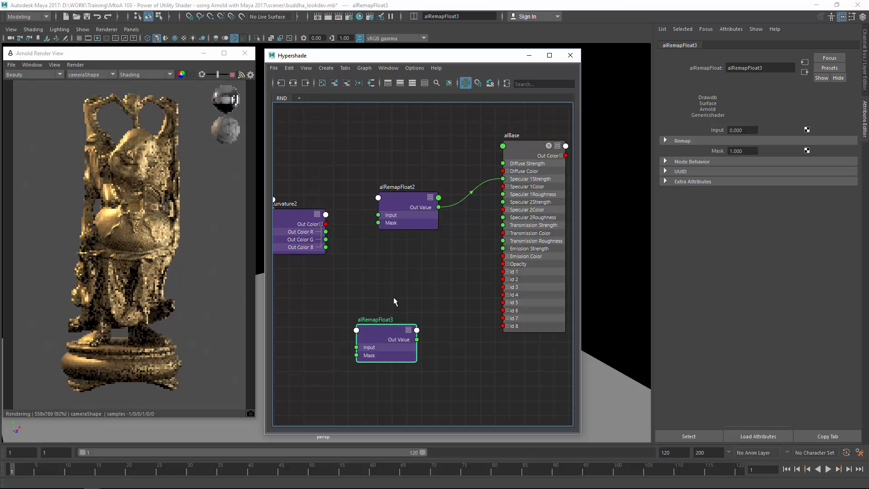
pyautogui.moveTo(387, 338); pyautogui.dragTo(503, 202)
pyautogui.moveTo(417, 265); pyautogui.dragTo(410, 256)
pyautogui.moveTo(410, 201); pyautogui.dragTo(409, 200)
pyautogui.click(403, 254)
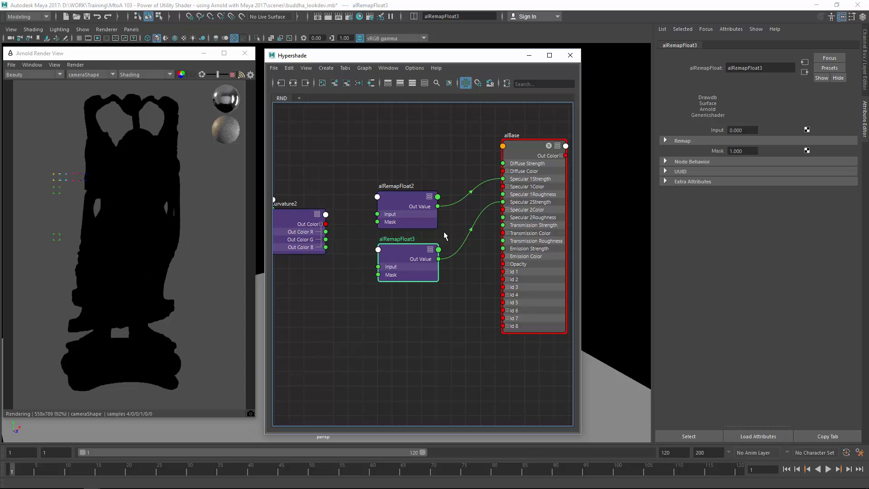
# Set the Input of the Specular 1 Strength remap node to 0.7 and of the Specular 2 Strength remap node to 0.38.
pyautogui.keyDown('ctrl'); pyautogui.moveTo(749, 130); pyautogui.dragTo(691, 121); pyautogui.keyUp('ctrl')
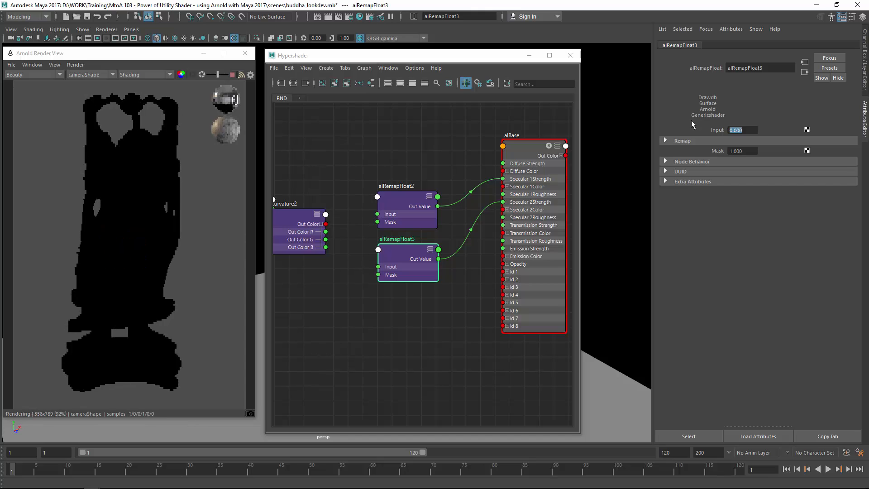
pyautogui.click(396, 200)
pyautogui.keyDown('ctrl'); pyautogui.moveTo(750, 130); pyautogui.dragTo(713, 129); pyautogui.keyUp('ctrl')
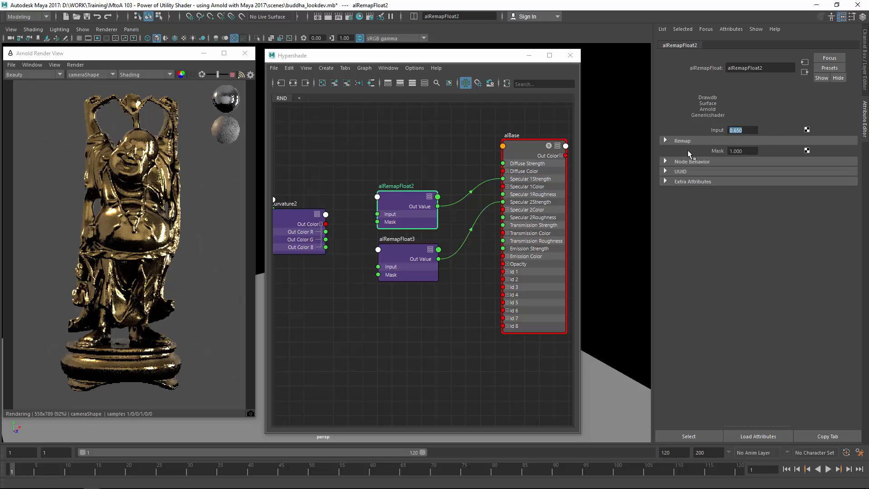
pyautogui.click(388, 261)
pyautogui.moveTo(404, 256); pyautogui.dragTo(401, 255)
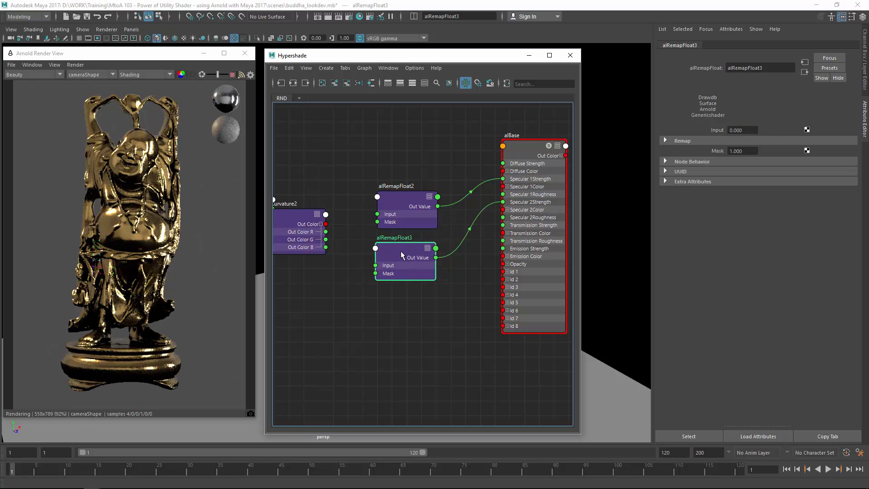
pyautogui.keyDown('ctrl'); pyautogui.moveTo(751, 130); pyautogui.dragTo(768, 131); pyautogui.keyUp('ctrl')
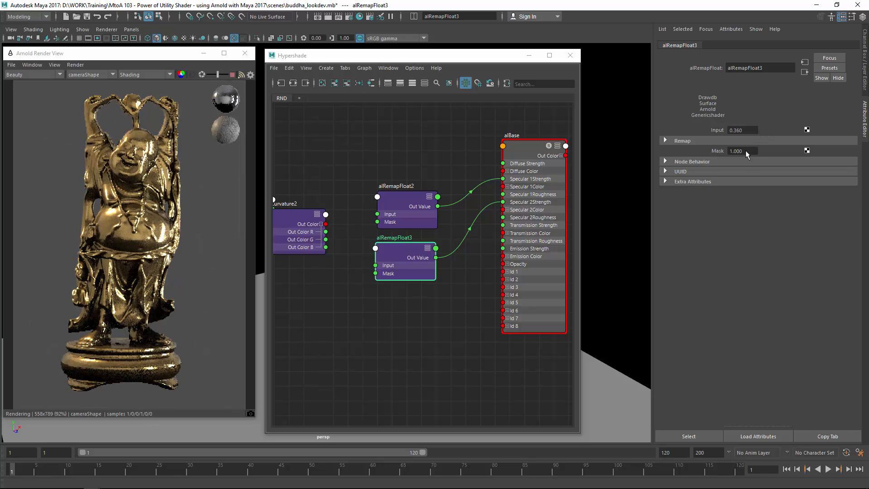
pyautogui.keyDown('ctrl'); pyautogui.moveTo(744, 130); pyautogui.dragTo(752, 131); pyautogui.keyUp('ctrl')
pyautogui.click(400, 196)
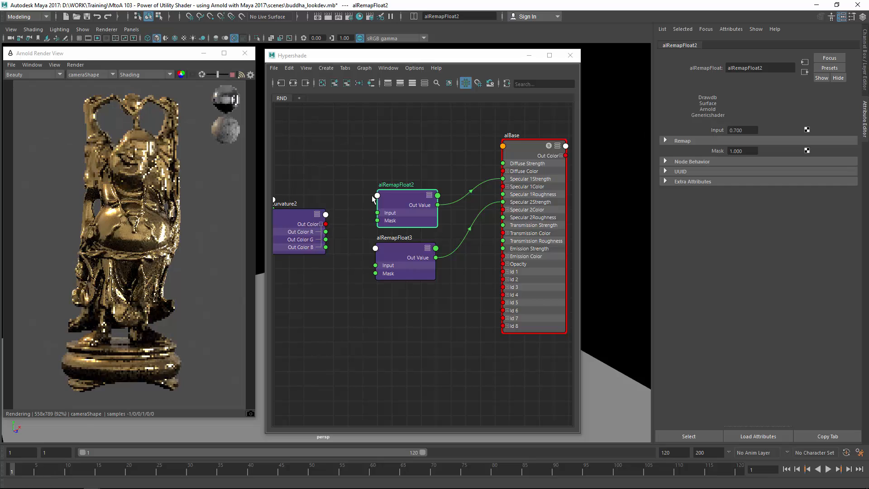
# Move the unused flake, input vector, occlusion and old remap nodes away from the curvature node.
pyautogui.keyDown('alt'); pyautogui.moveTo(371, 195); pyautogui.dragTo(429, 193, button='middle'); pyautogui.keyUp('alt')
pyautogui.keyDown('alt'); pyautogui.moveTo(319, 201); pyautogui.dragTo(434, 175, button='middle'); pyautogui.keyUp('alt')
pyautogui.keyDown('alt'); pyautogui.moveTo(434, 175); pyautogui.dragTo(320, 157, button='right'); pyautogui.keyUp('alt')
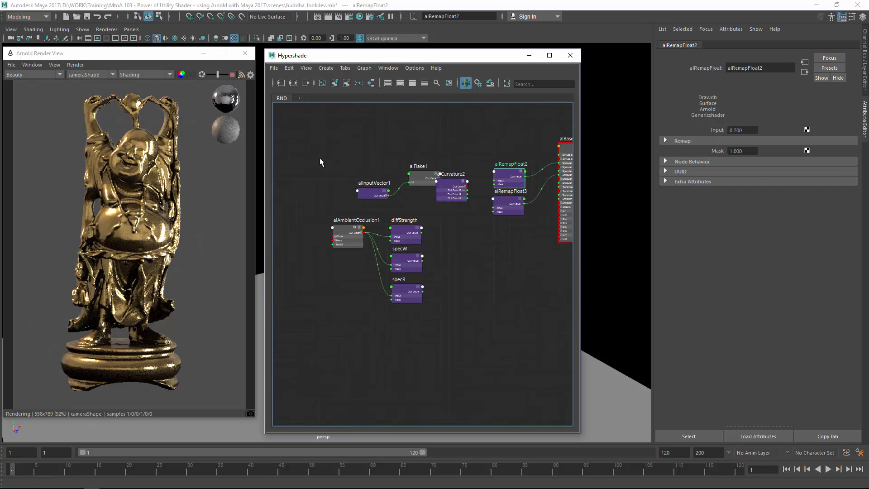
pyautogui.moveTo(430, 326); pyautogui.dragTo(431, 327)
pyautogui.moveTo(412, 182); pyautogui.dragTo(305, 186)
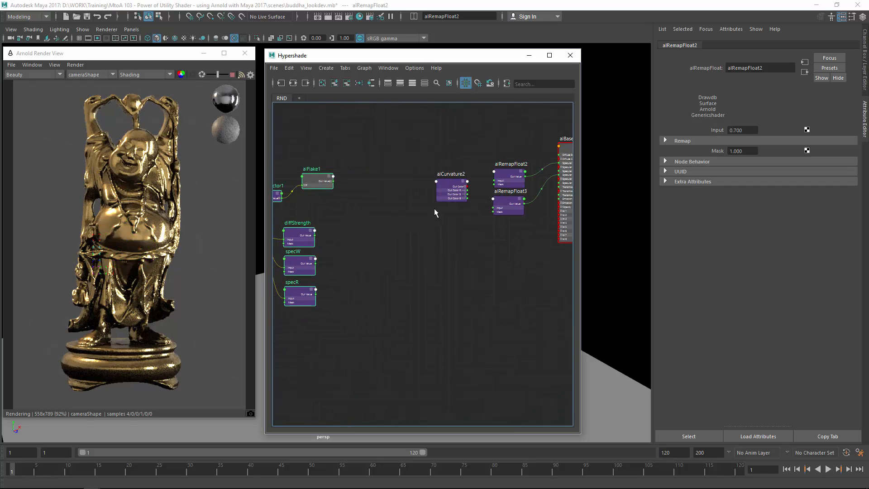
pyautogui.keyDown('alt'); pyautogui.moveTo(435, 210); pyautogui.dragTo(504, 206, button='right'); pyautogui.keyUp('alt')
pyautogui.keyDown('alt'); pyautogui.moveTo(505, 210); pyautogui.dragTo(442, 219, button='middle'); pyautogui.keyUp('alt')
pyautogui.hotkey('ctrl', 's')
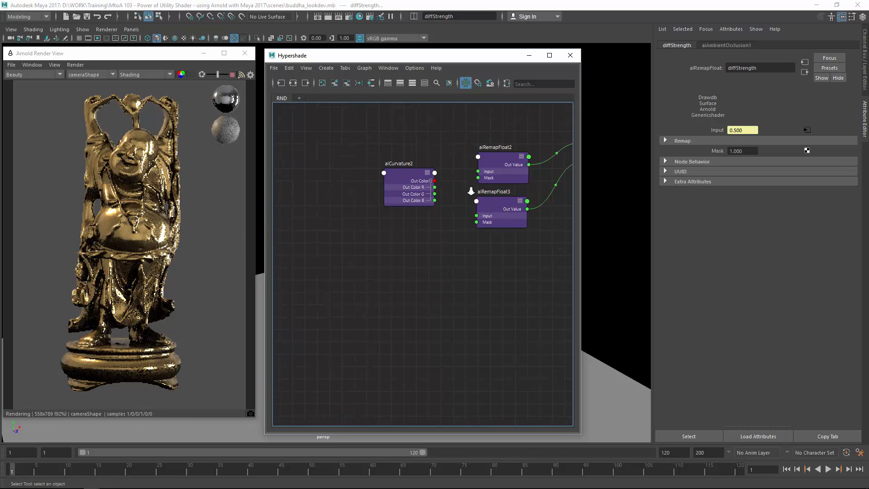
# Connect the curvature node's Out Color R to the Mask input of both specular strength remap nodes.
pyautogui.keyDown('alt'); pyautogui.moveTo(475, 193); pyautogui.dragTo(502, 178, button='right'); pyautogui.keyUp('alt')
pyautogui.keyDown('alt'); pyautogui.moveTo(501, 178); pyautogui.dragTo(446, 189, button='middle'); pyautogui.keyUp('alt')
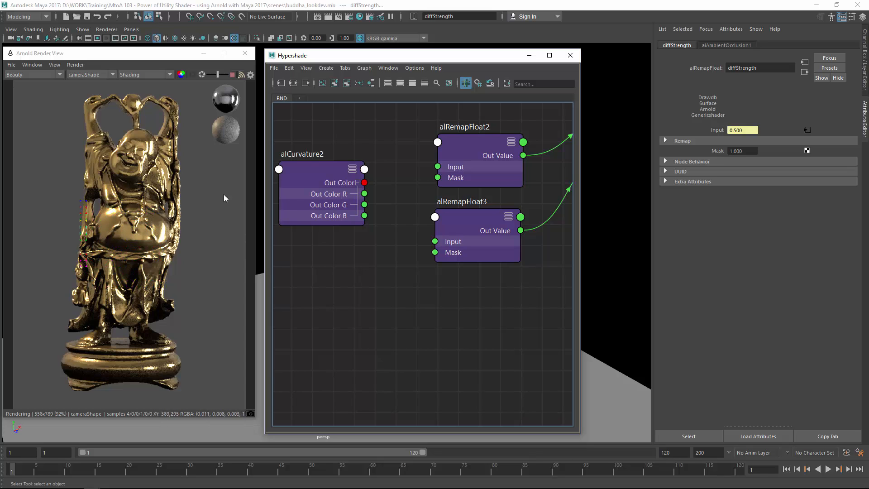
pyautogui.keyDown('alt'); pyautogui.moveTo(325, 215); pyautogui.dragTo(369, 199, button='right'); pyautogui.keyUp('alt')
pyautogui.keyDown('alt'); pyautogui.moveTo(399, 193); pyautogui.dragTo(359, 207, button='middle'); pyautogui.keyUp('alt')
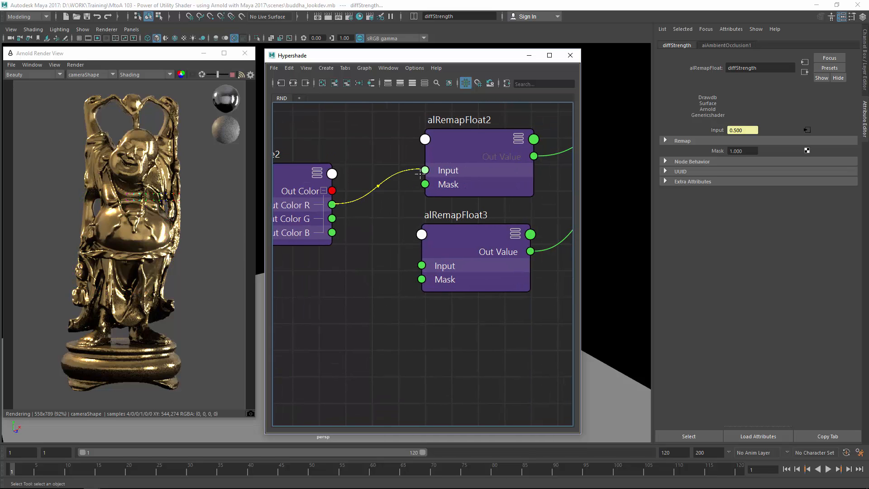
pyautogui.moveTo(420, 174); pyautogui.dragTo(425, 183)
pyautogui.moveTo(332, 204); pyautogui.dragTo(419, 282)
pyautogui.keyDown('alt'); pyautogui.moveTo(314, 190); pyautogui.dragTo(360, 194, button='middle'); pyautogui.keyUp('alt')
# Isolate the curvature node in the render view and set its Radius to 0.02.
pyautogui.click(320, 186)
pyautogui.click(139, 74)
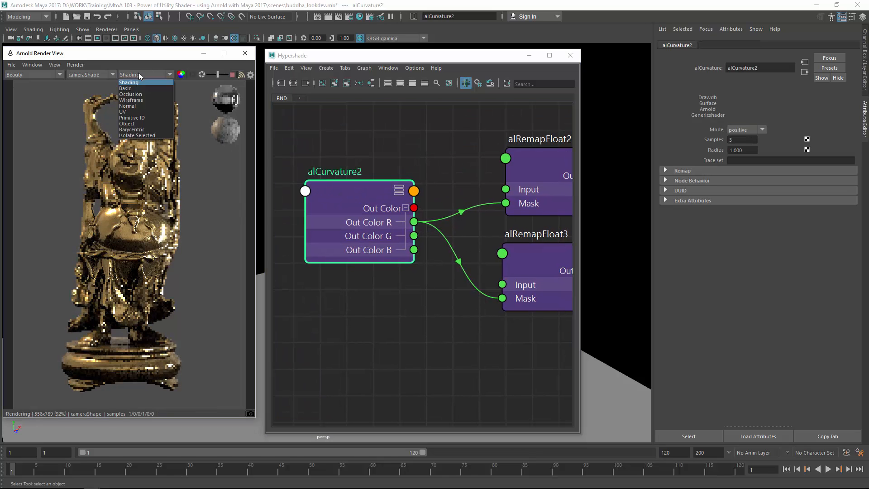
pyautogui.click(136, 135)
pyautogui.click(397, 169)
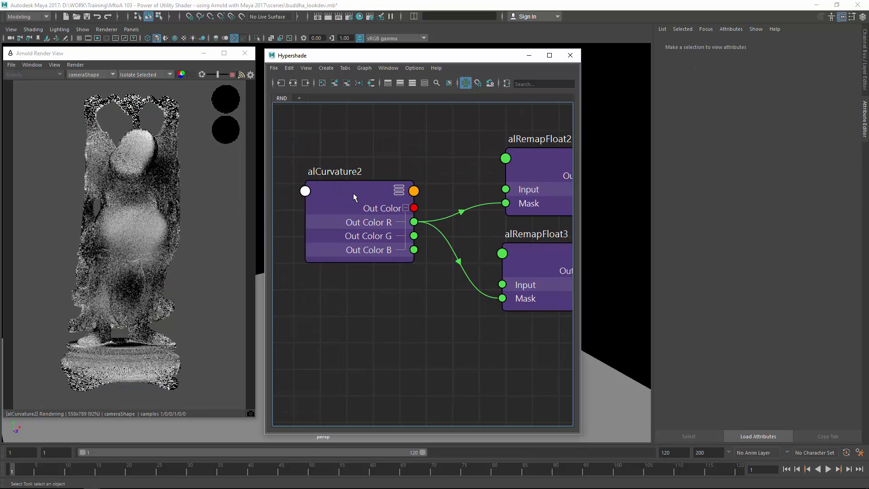
pyautogui.click(353, 197)
pyautogui.click(738, 150)
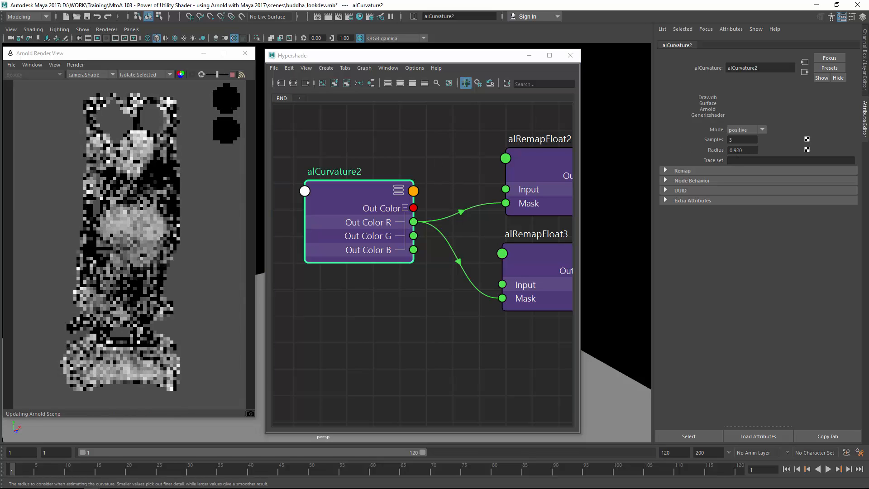
pyautogui.keyDown('ctrl'); pyautogui.moveTo(738, 153); pyautogui.dragTo(699, 177); pyautogui.keyUp('ctrl')
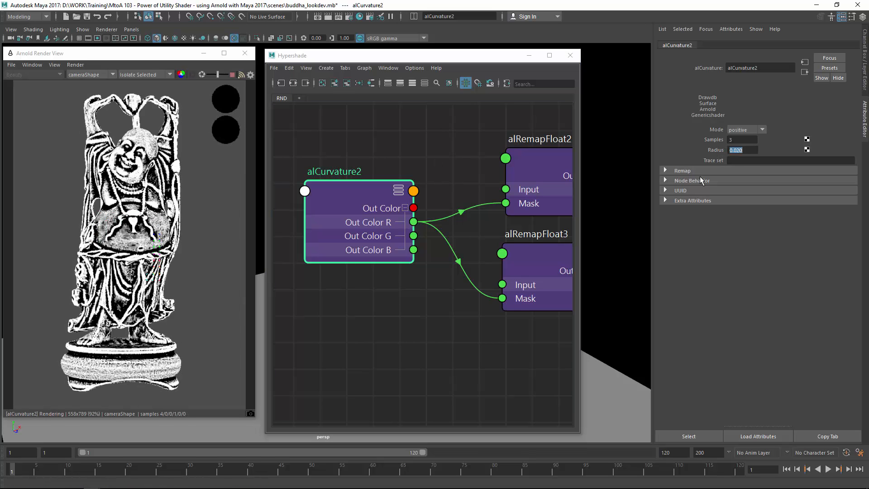
# Tighten the curvature mask by setting its remap Input min to 0.59.
pyautogui.click(699, 172)
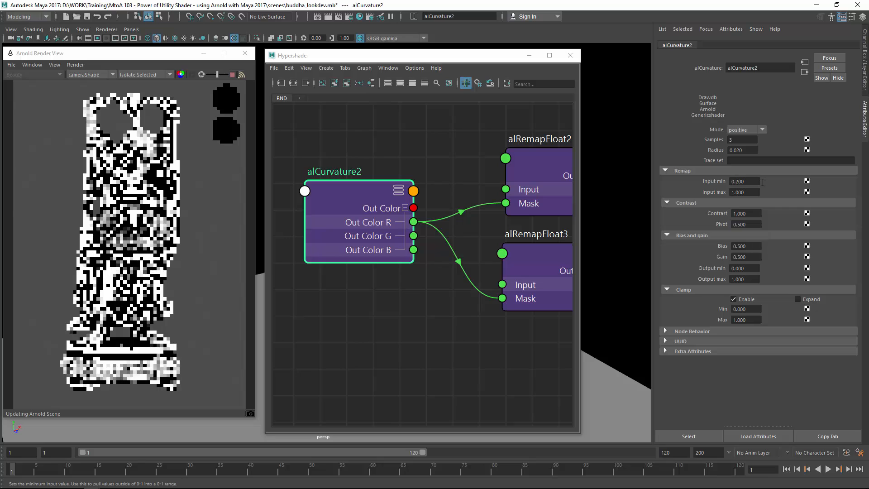
pyautogui.keyDown('ctrl'); pyautogui.moveTo(763, 182); pyautogui.dragTo(769, 182); pyautogui.keyUp('ctrl')
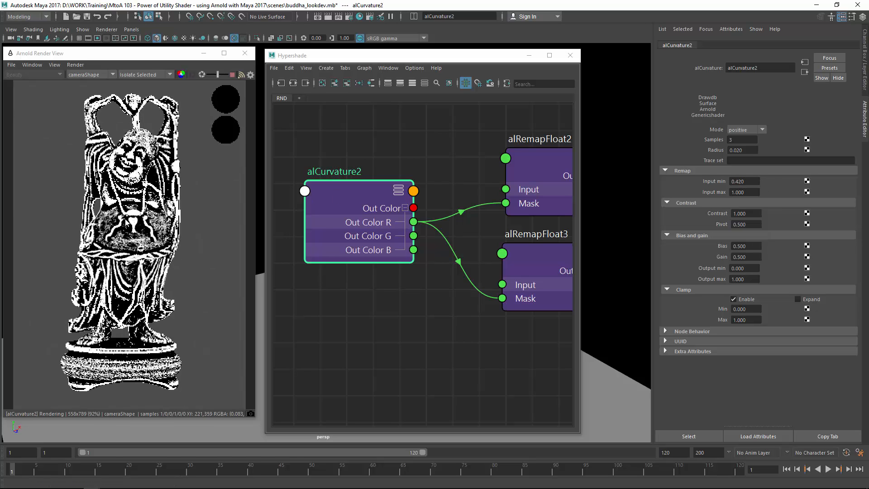
pyautogui.keyDown('ctrl'); pyautogui.moveTo(743, 182); pyautogui.dragTo(749, 182); pyautogui.keyUp('ctrl')
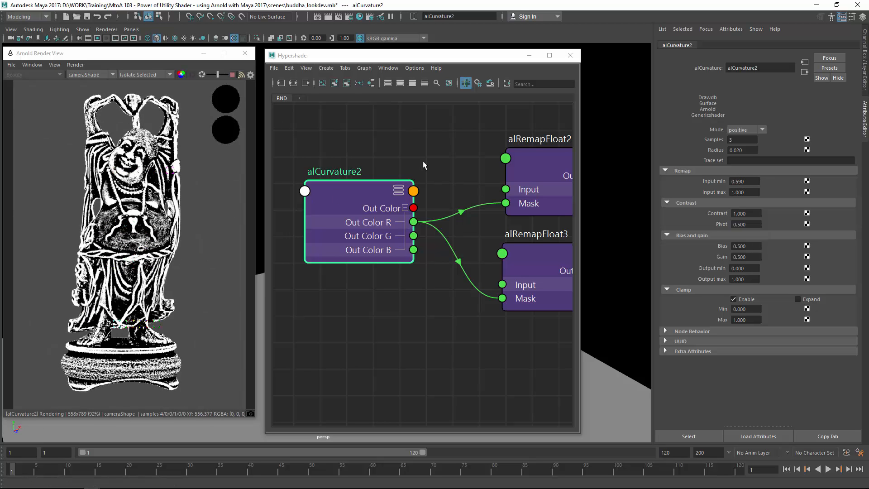
# Set the Output max of the alRemapFloat node driving Specular 1 Strength to 0.75.
pyautogui.keyDown('alt'); pyautogui.moveTo(534, 171); pyautogui.dragTo(408, 180, button='middle'); pyautogui.keyUp('alt')
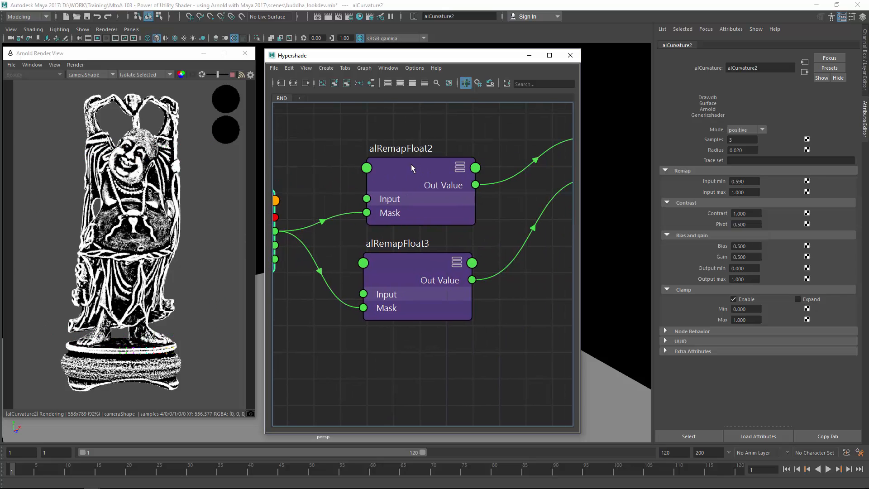
pyautogui.click(406, 165)
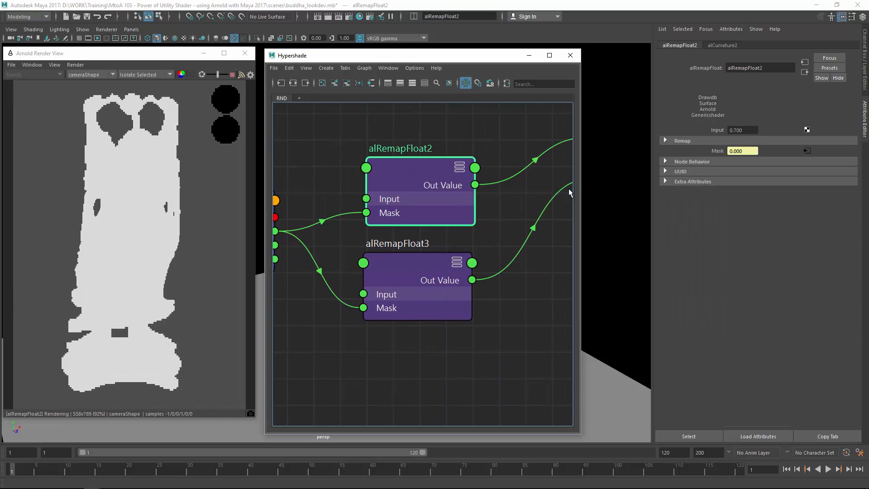
pyautogui.click(692, 140)
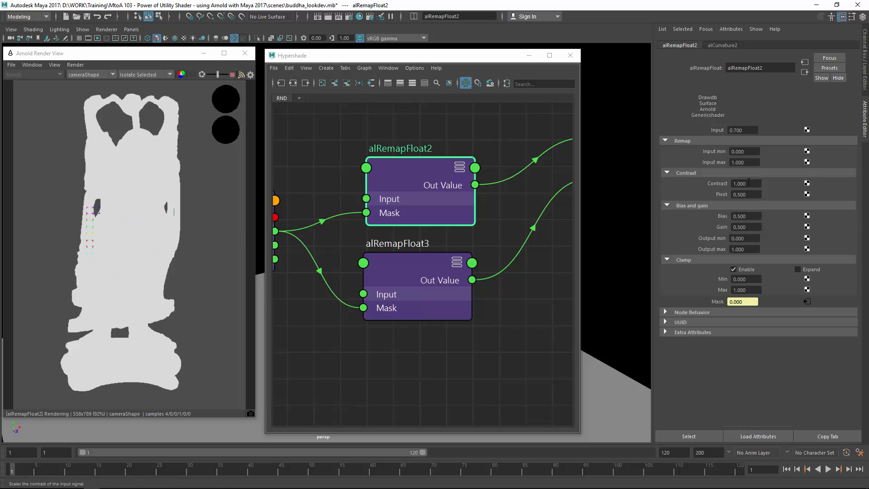
pyautogui.keyDown('alt'); pyautogui.moveTo(478, 154); pyautogui.dragTo(408, 181, button='middle'); pyautogui.keyUp('alt')
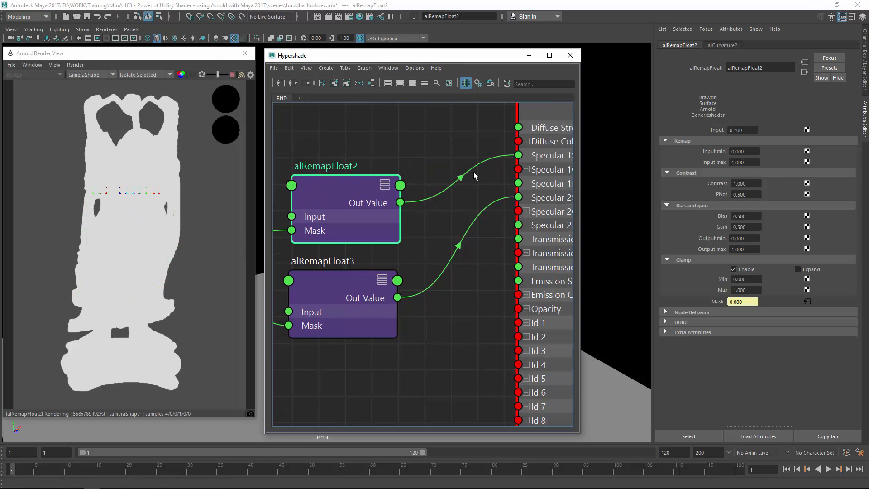
pyautogui.scroll(-1, 472, 188)
pyautogui.keyDown('alt'); pyautogui.moveTo(502, 179); pyautogui.dragTo(454, 203, button='middle'); pyautogui.keyUp('alt')
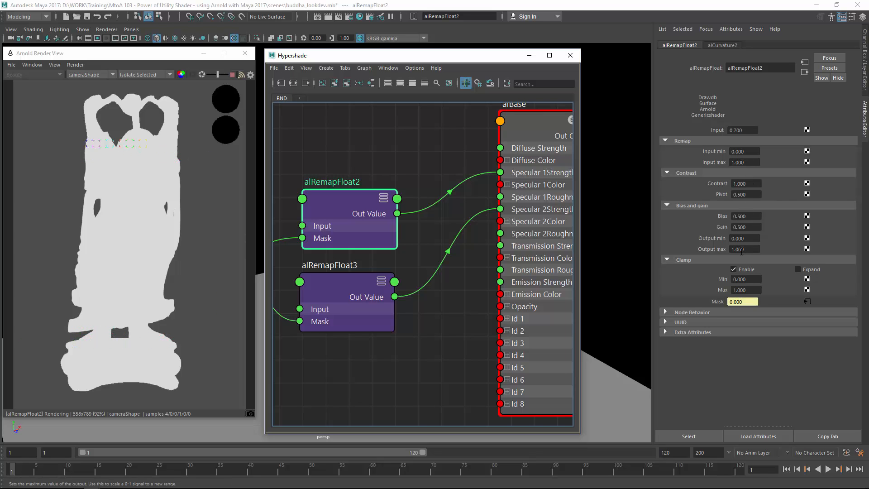
pyautogui.keyDown('ctrl'); pyautogui.moveTo(741, 251); pyautogui.dragTo(726, 251); pyautogui.keyUp('ctrl')
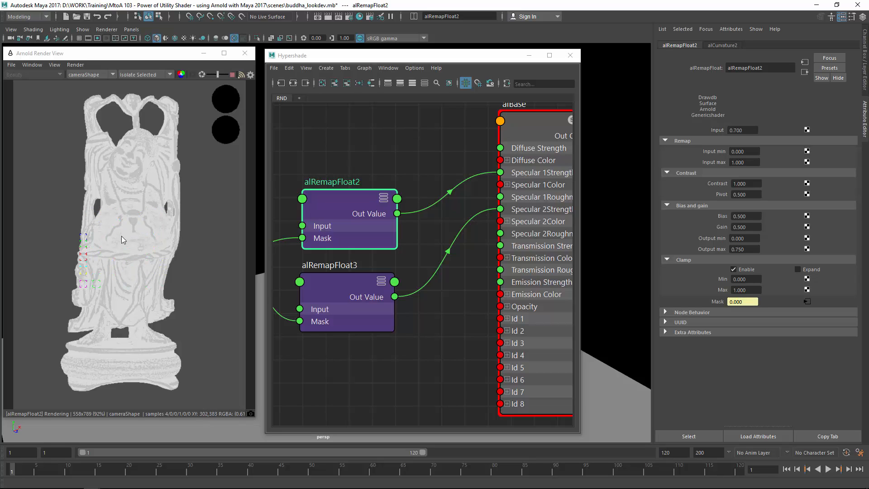
# Return the preview to full shading with the Specular 2 Strength remap's Output max at 0.45, and limit the render region to the Buddha's belly.
pyautogui.click(129, 74)
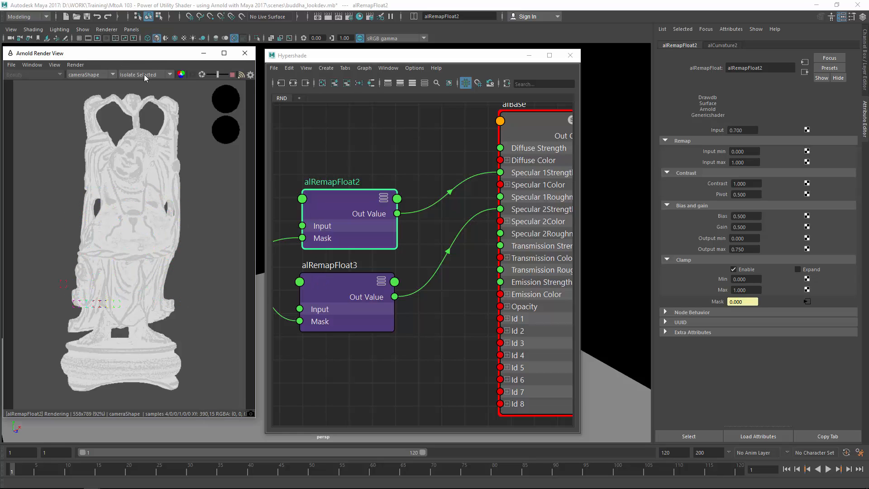
pyautogui.click(131, 82)
pyautogui.click(346, 290)
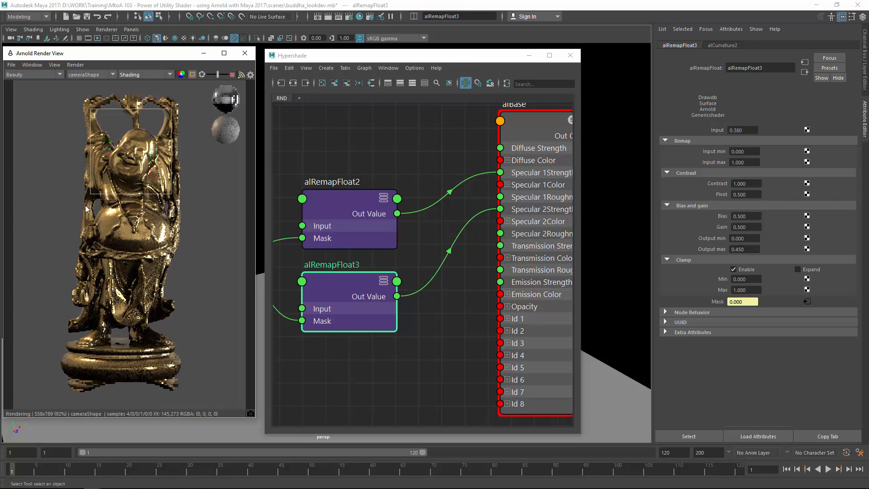
pyautogui.keyDown('shift'); pyautogui.moveTo(74, 194); pyautogui.dragTo(173, 267); pyautogui.keyUp('shift')
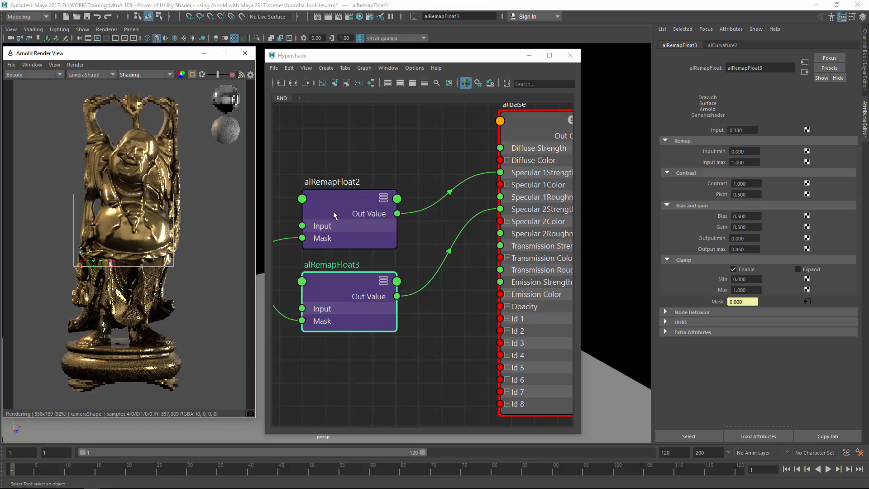
# Create an aiNoise node in the empty graph area below the curvature node.
pyautogui.keyDown('alt'); pyautogui.moveTo(333, 198); pyautogui.dragTo(409, 176, button='middle'); pyautogui.keyUp('alt')
pyautogui.keyDown('alt'); pyautogui.moveTo(410, 176); pyautogui.dragTo(305, 192, button='right'); pyautogui.keyUp('alt')
pyautogui.keyDown('alt'); pyautogui.moveTo(442, 183); pyautogui.dragTo(379, 188, button='right'); pyautogui.keyUp('alt')
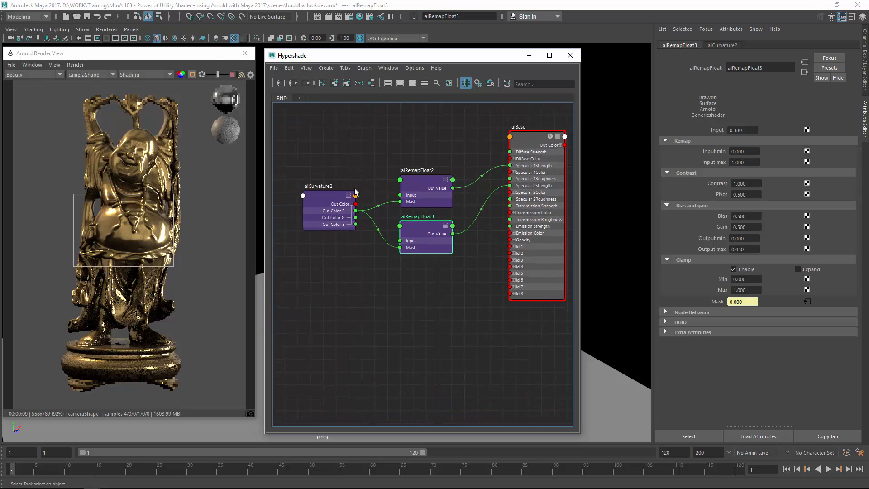
pyautogui.keyDown('alt'); pyautogui.moveTo(355, 190); pyautogui.dragTo(389, 163, button='middle'); pyautogui.keyUp('alt')
pyautogui.click(357, 266)
pyautogui.press('Tab')
pyautogui.write('aiNo')
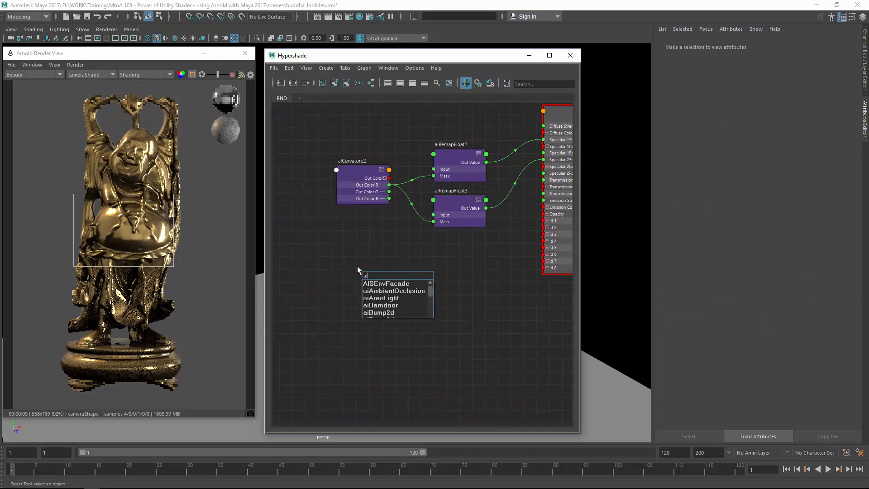
pyautogui.press('Return')
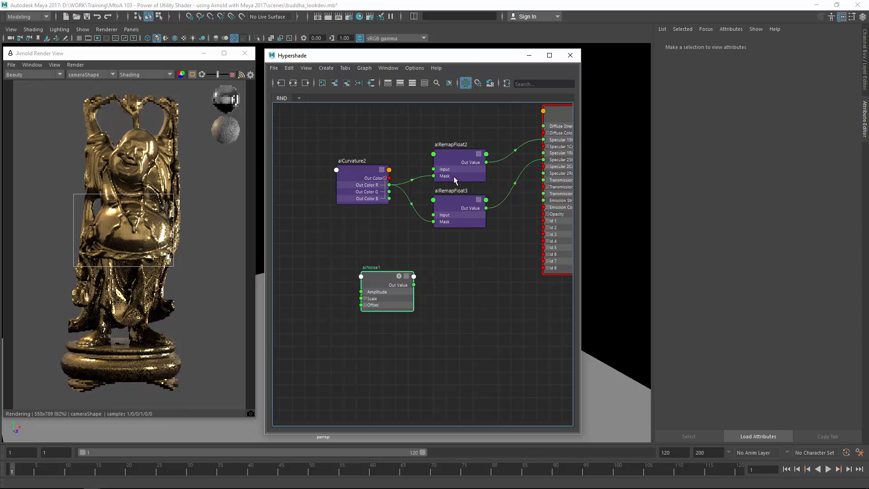
# Move the curvature node and both strength remap nodes farther from alBase to make room in the graph.
pyautogui.keyDown('alt'); pyautogui.moveTo(357, 265); pyautogui.dragTo(432, 219, button='right'); pyautogui.keyUp('alt')
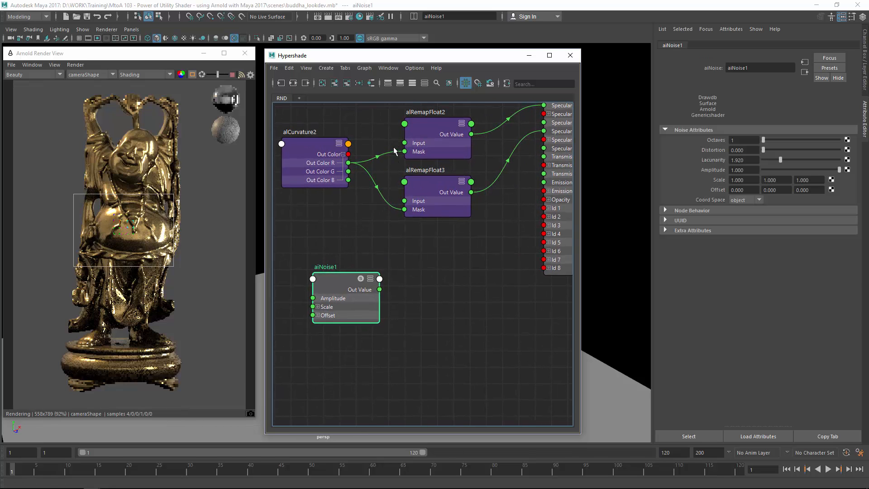
pyautogui.keyDown('alt'); pyautogui.moveTo(431, 200); pyautogui.dragTo(443, 227, button='middle'); pyautogui.keyUp('alt')
pyautogui.keyDown('alt'); pyautogui.moveTo(434, 221); pyautogui.dragTo(313, 137, button='right'); pyautogui.keyUp('alt')
pyautogui.moveTo(313, 138); pyautogui.dragTo(470, 245)
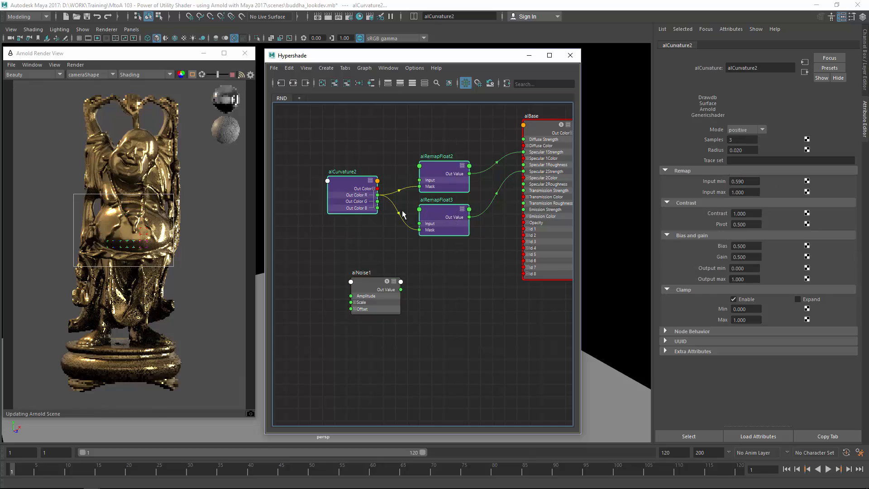
pyautogui.moveTo(442, 211); pyautogui.dragTo(376, 211)
pyautogui.click(419, 148)
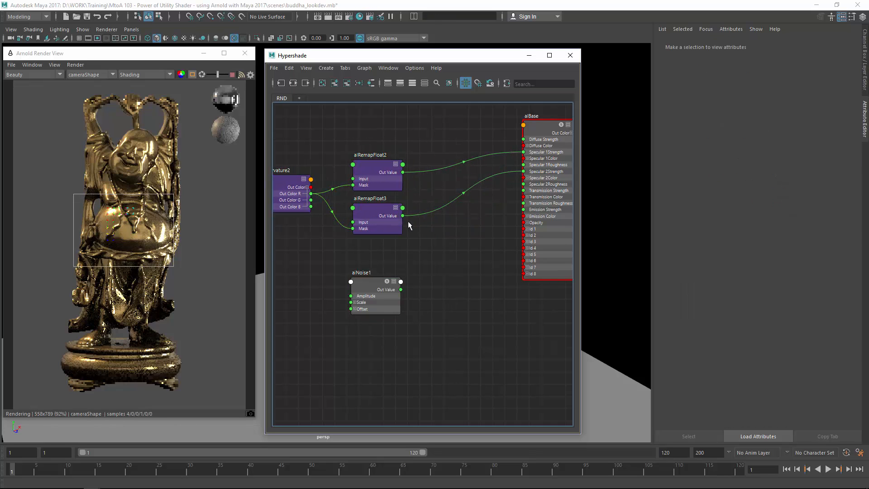
pyautogui.click(381, 218)
pyautogui.keyDown('alt'); pyautogui.moveTo(389, 221); pyautogui.dragTo(438, 247, button='right'); pyautogui.keyUp('alt')
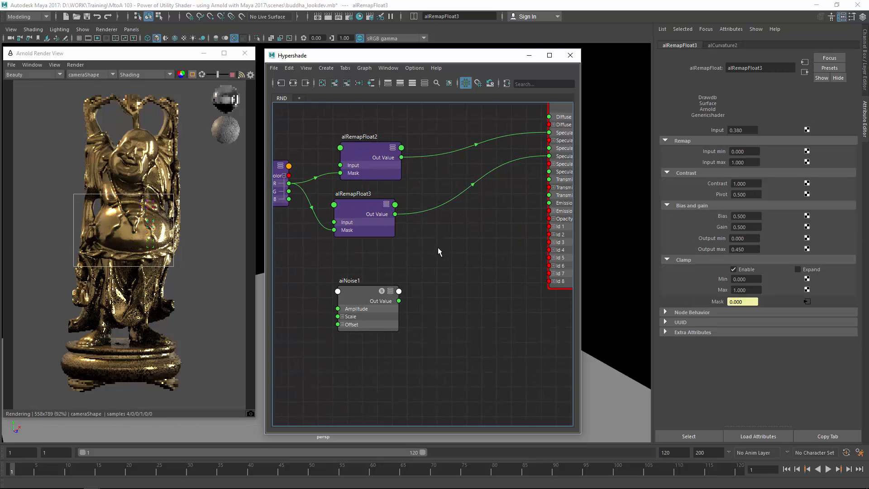
# Create an alCombineFloat node between the Specular 2 Strength remap and the alBase shader.
pyautogui.press('Tab')
pyautogui.write('alco')
pyautogui.press('Down')
pyautogui.press('Down')
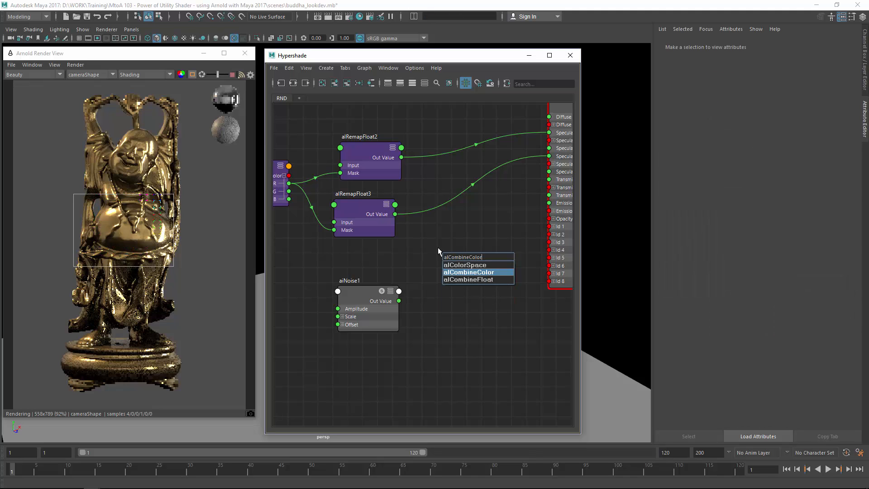
pyautogui.press('Return')
pyautogui.moveTo(462, 256); pyautogui.dragTo(462, 239)
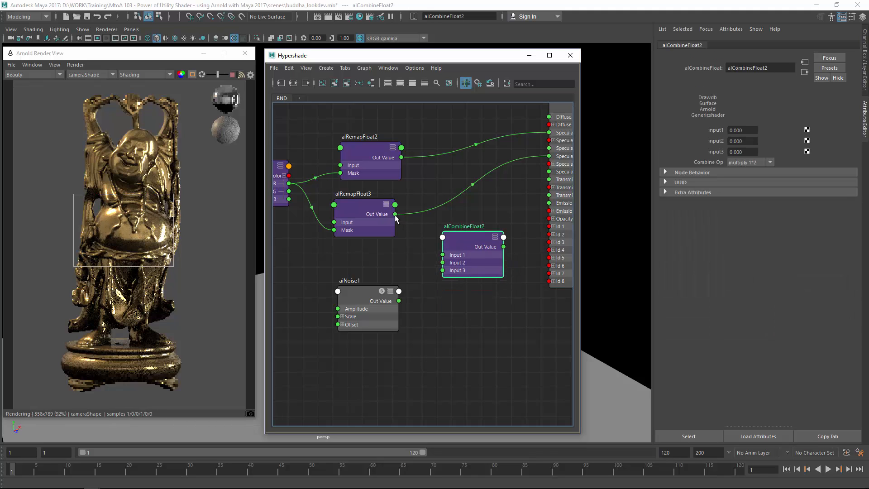
# Connect alRemapFloat3 and aiNoise1 to Input 1 and Input 2 of the combine node, and its output to alBase's Specular 2 Strength.
pyautogui.moveTo(395, 214); pyautogui.dragTo(448, 260)
pyautogui.keyDown('alt'); pyautogui.moveTo(514, 259); pyautogui.dragTo(468, 286, button='middle'); pyautogui.keyUp('alt')
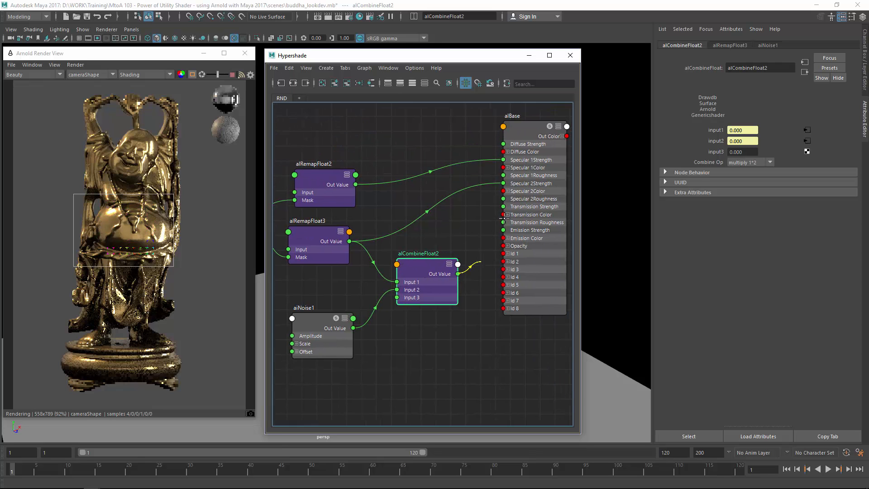
pyautogui.moveTo(503, 221); pyautogui.dragTo(506, 183)
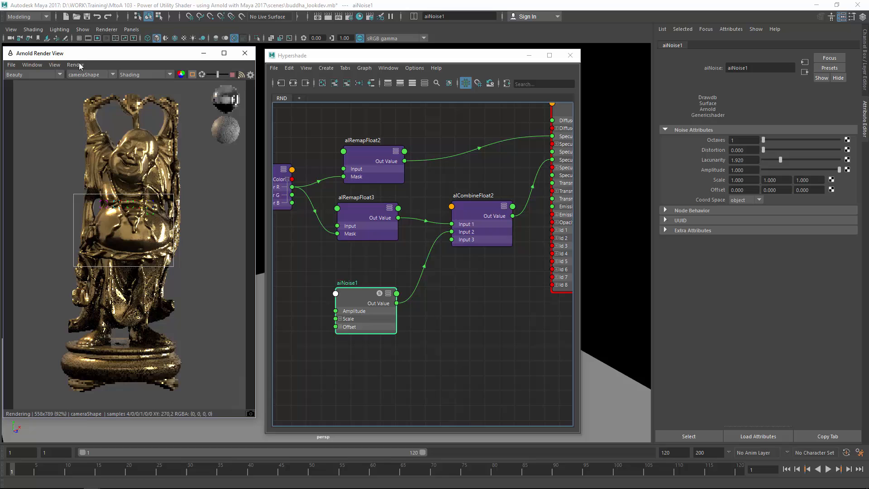
# Refresh the Arnold render and switch its preview to Isolate Selected, showing the aiNoise1 node.
pyautogui.click(76, 65)
pyautogui.click(105, 136)
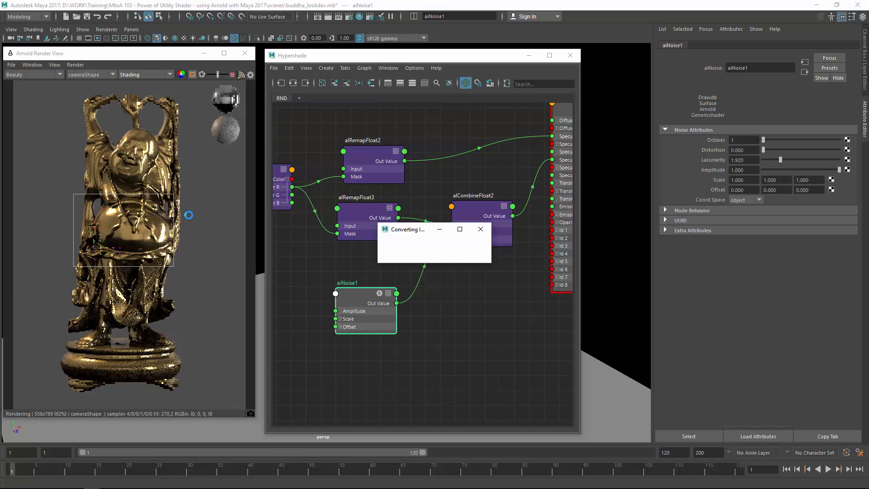
pyautogui.click(145, 74)
pyautogui.click(143, 134)
pyautogui.click(401, 309)
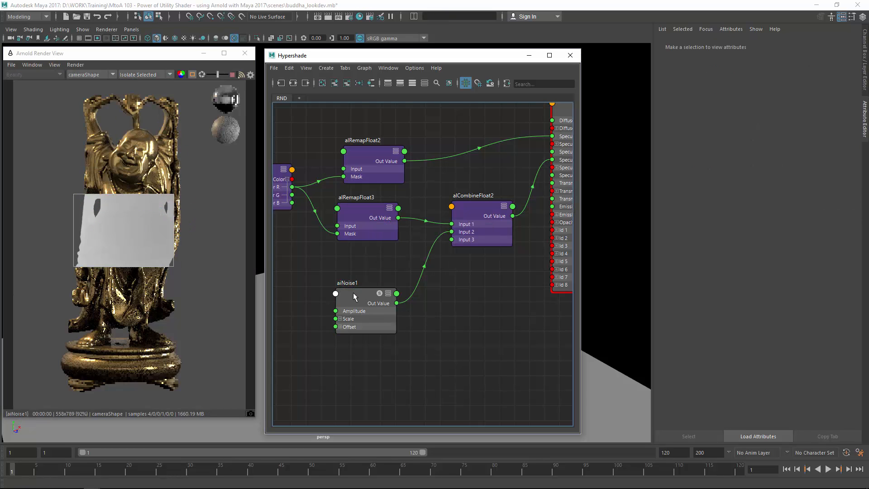
pyautogui.moveTo(353, 296); pyautogui.dragTo(350, 290)
# Set the Scale of aiNoise1 to 50 on all three axes.
pyautogui.click(742, 180)
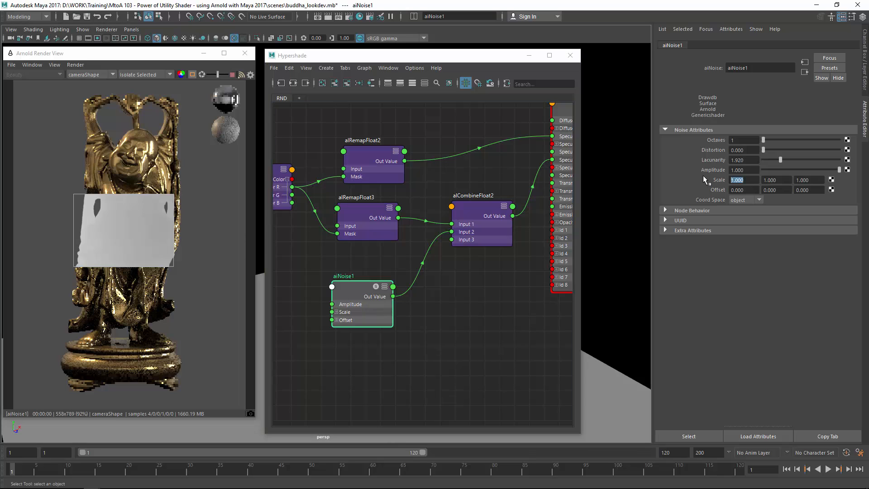
pyautogui.write('50')
pyautogui.press('Tab')
pyautogui.write('50')
pyautogui.press('Tab')
pyautogui.write('50')
pyautogui.press('Tab')
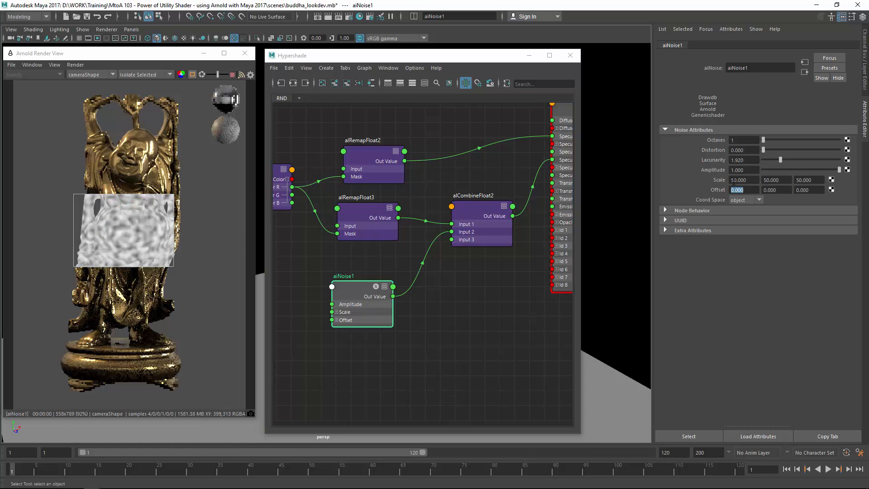
# Set the Scale of aiNoise1 to 25 on all three axes.
pyautogui.keyDown('ctrl'); pyautogui.moveTo(734, 181); pyautogui.dragTo(661, 180); pyautogui.keyUp('ctrl')
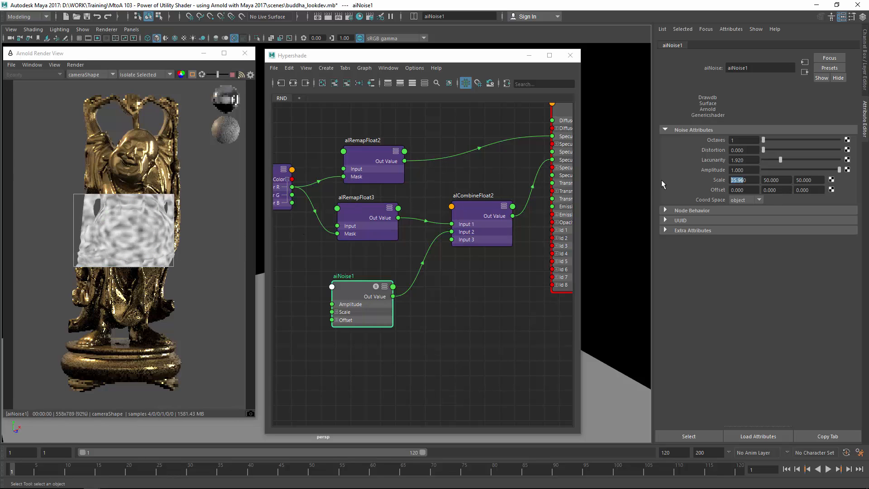
pyautogui.write('25')
pyautogui.press('Tab')
pyautogui.write('25')
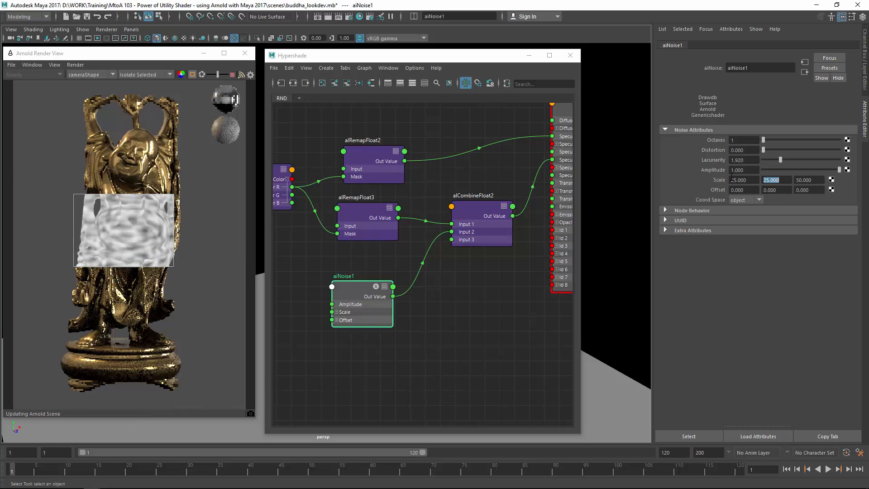
pyautogui.press('Tab')
pyautogui.write('25')
pyautogui.press('Return')
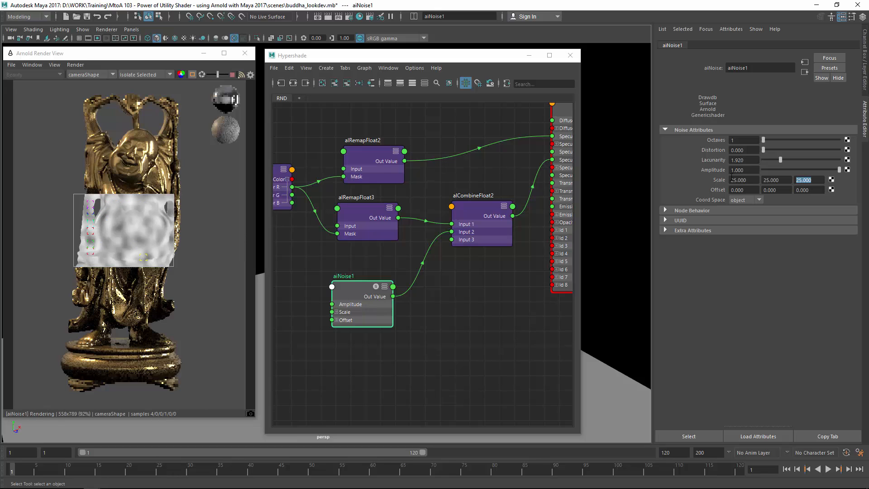
# Set the Octaves of aiNoise1 to 3 and enlarge the render region to cover most of the Buddha.
pyautogui.write('3')
pyautogui.press('Return')
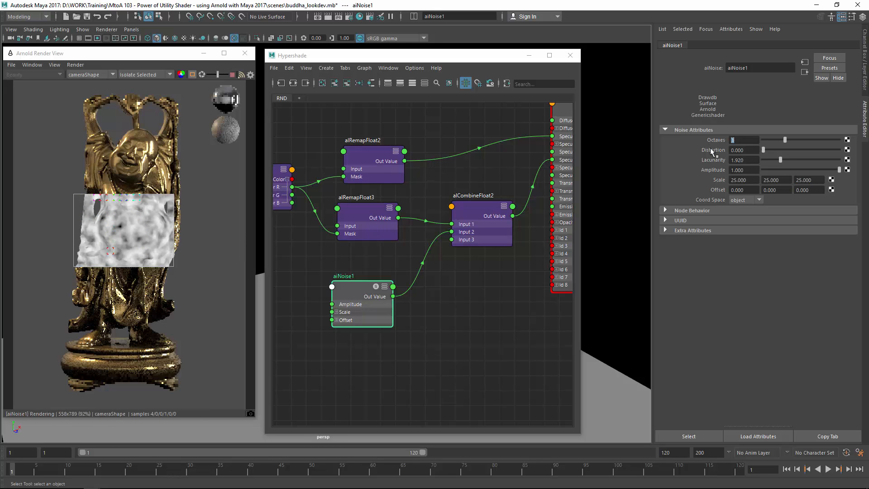
pyautogui.moveTo(195, 127); pyautogui.dragTo(72, 229)
pyautogui.moveTo(56, 124); pyautogui.dragTo(213, 373)
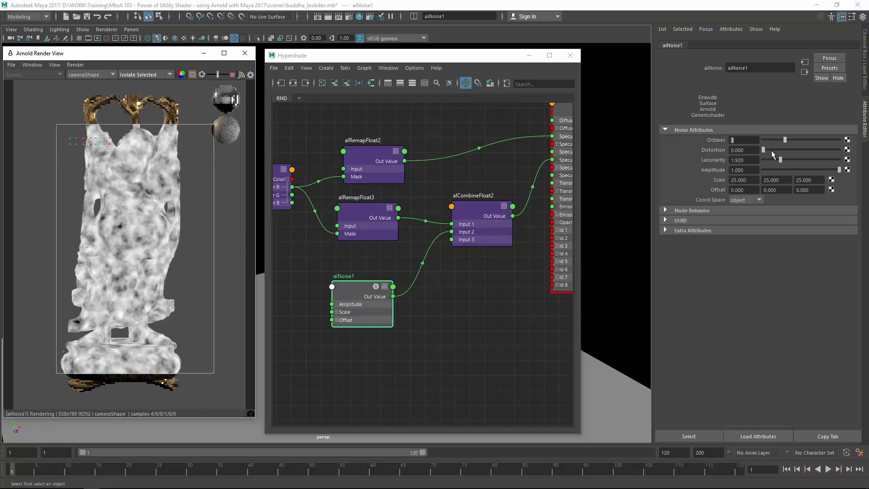
# Set the Distortion of aiNoise1 to about 1.325 and its Scale to 15 on all three axes.
pyautogui.moveTo(764, 148); pyautogui.dragTo(772, 147)
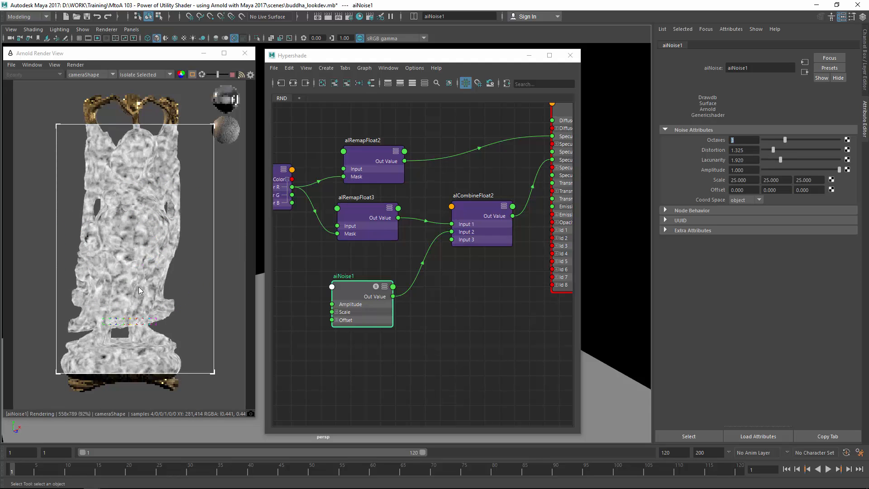
pyautogui.moveTo(748, 180); pyautogui.dragTo(682, 181)
pyautogui.write('15')
pyautogui.press('Tab')
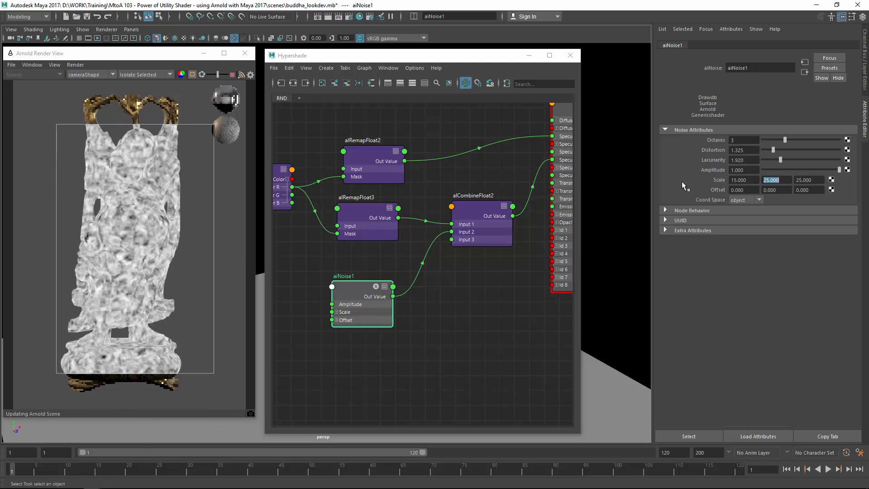
pyautogui.write('15')
pyautogui.press('Tab')
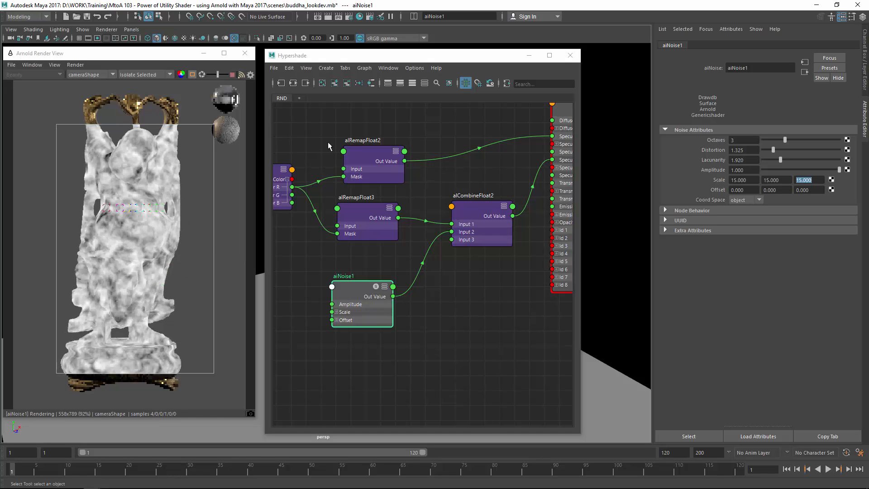
# Inspect the alRemapFloat3 and alCombineFloat2 outputs in isolation, and return to full shading with the render region around the Buddha's body.
pyautogui.click(383, 212)
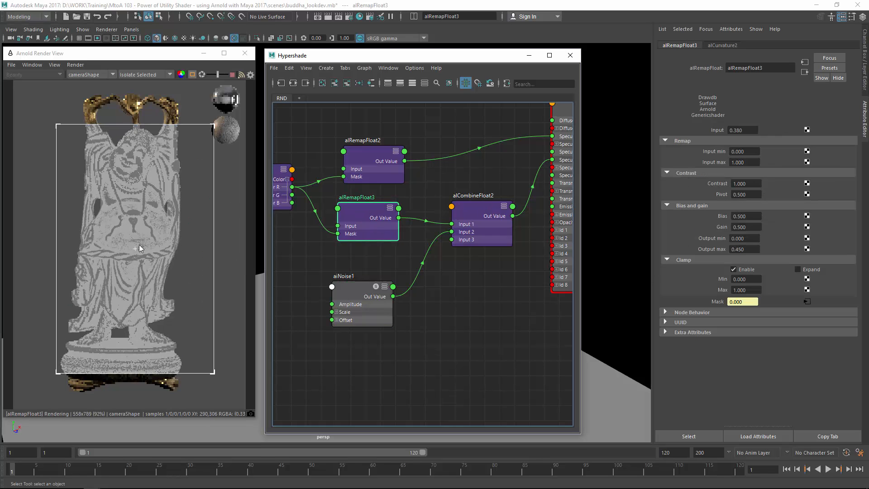
pyautogui.click(462, 212)
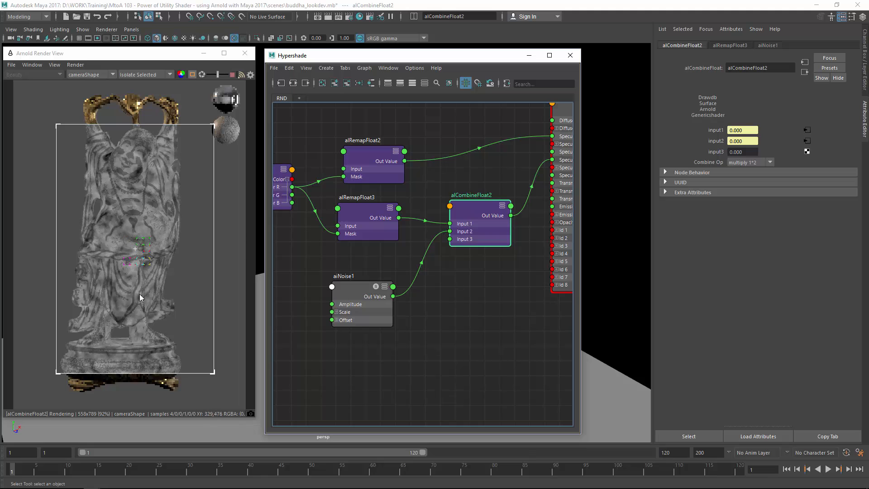
pyautogui.click(145, 75)
pyautogui.click(138, 83)
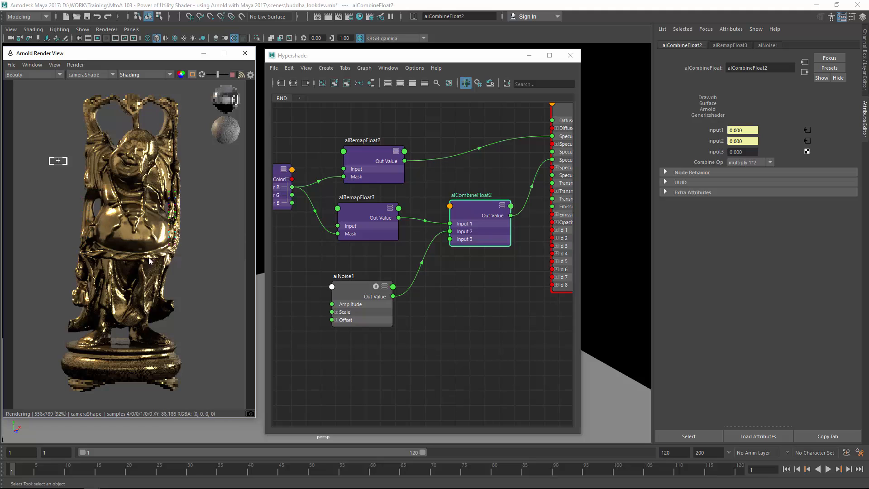
pyautogui.moveTo(50, 157); pyautogui.dragTo(208, 327)
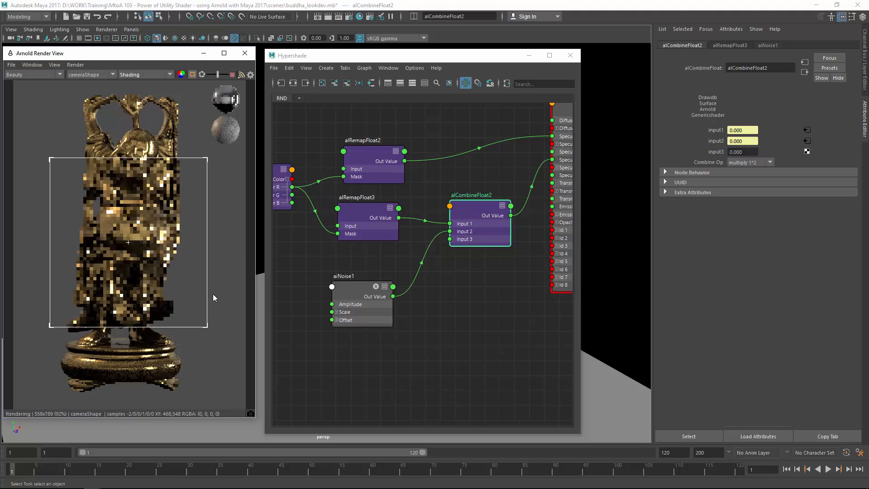
# Set the Glossy ray depth and the Glossy samples to 1 in the Arnold render settings.
pyautogui.click(371, 17)
pyautogui.moveTo(254, 168); pyautogui.dragTo(344, 82)
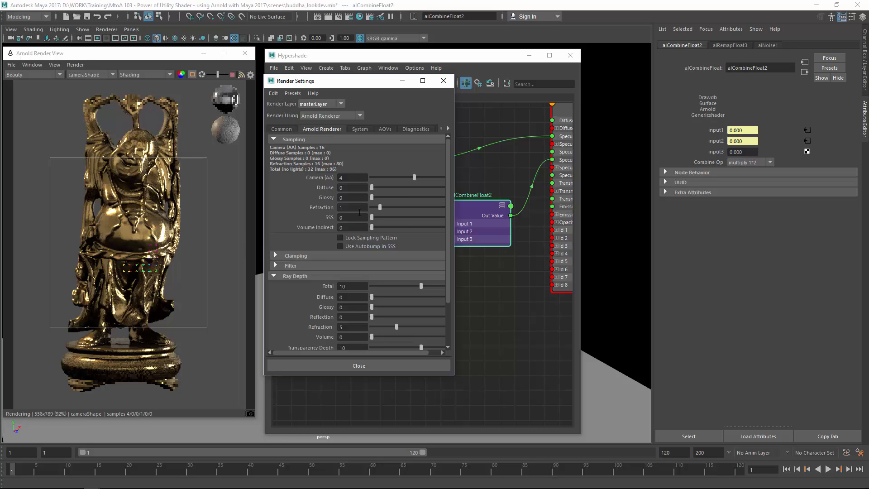
pyautogui.scroll(-2, 381, 291)
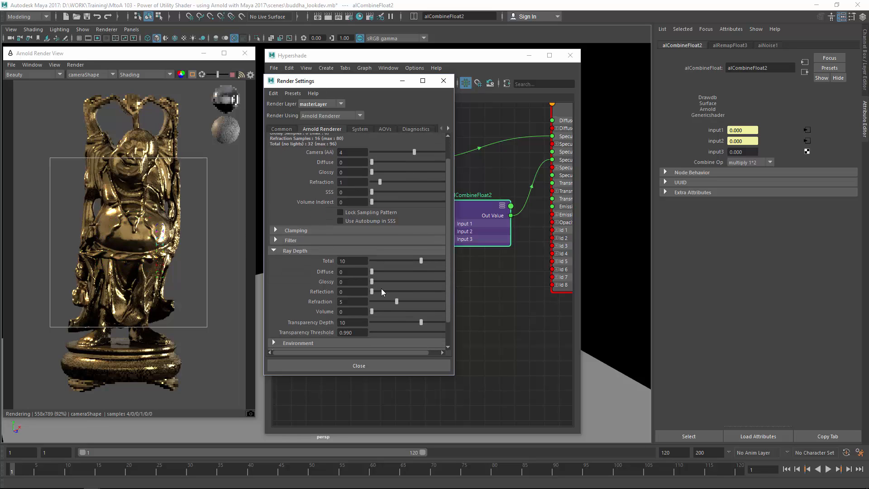
pyautogui.write('1')
pyautogui.press('Return')
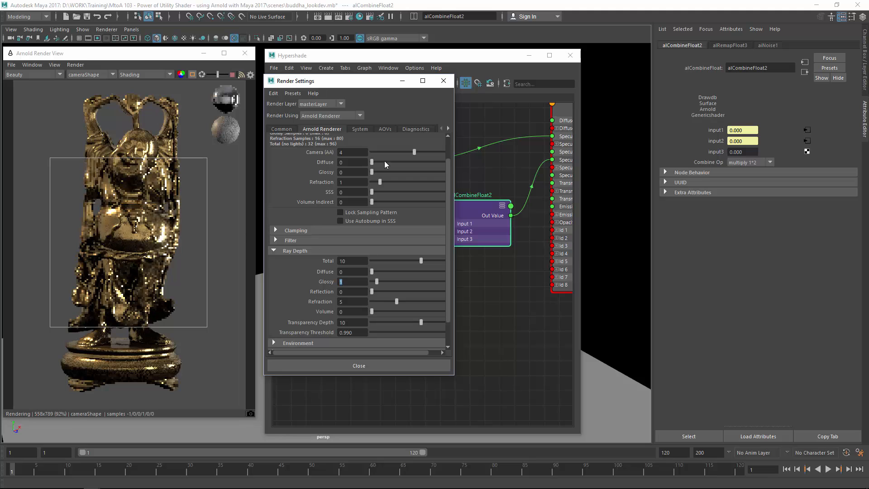
pyautogui.doubleClick(345, 172)
pyautogui.write('1')
pyautogui.press('Return')
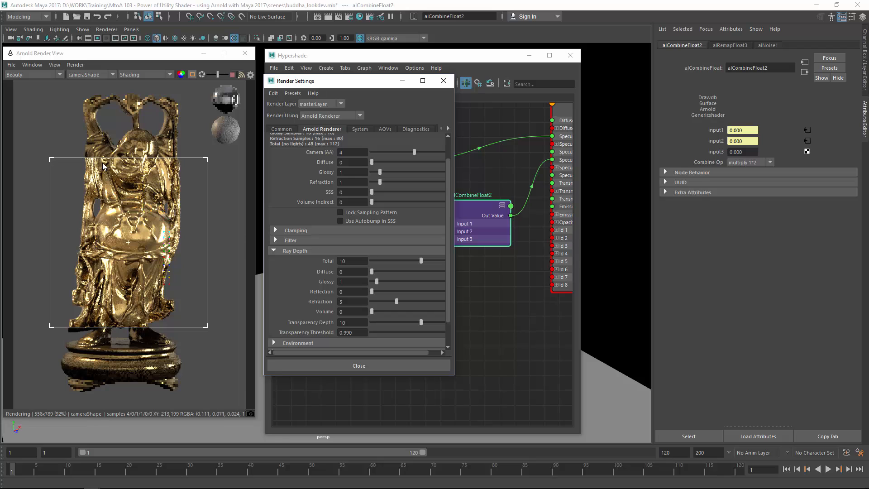
pyautogui.click(353, 365)
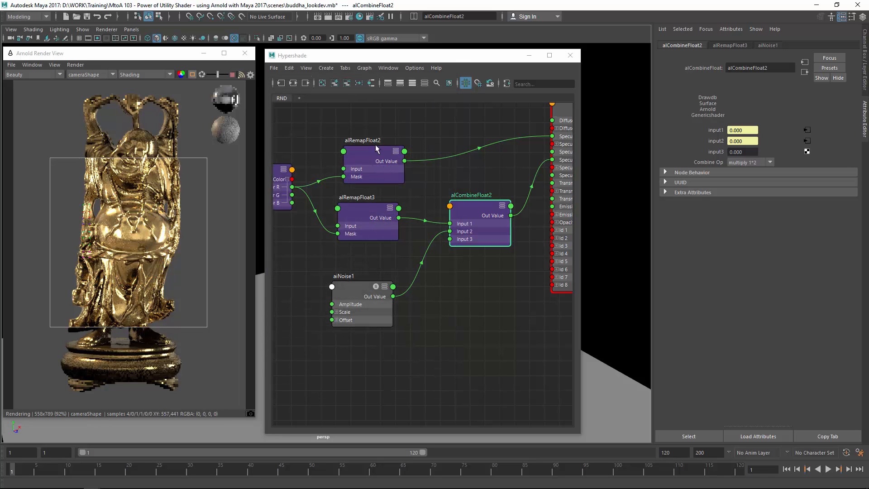
# Set the Input of both specular strength remap nodes, alRemapFloat2 and alRemapFloat3, to 0.
pyautogui.click(365, 151)
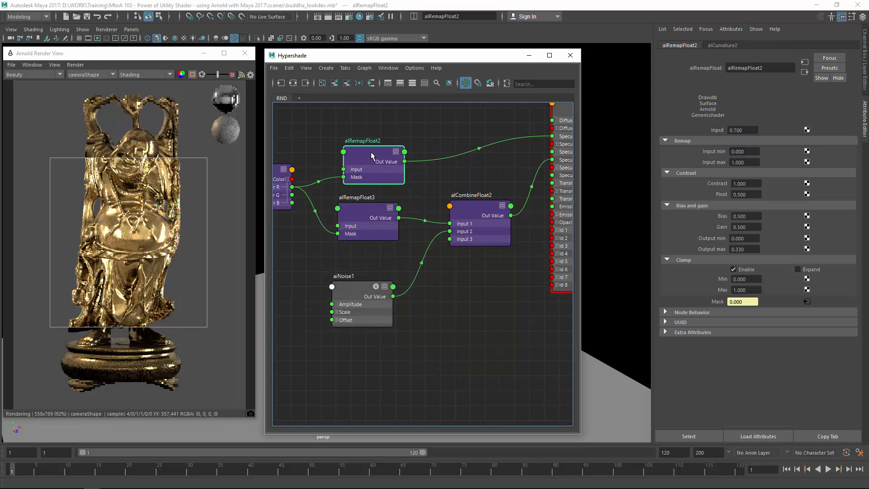
pyautogui.keyDown('ctrl'); pyautogui.moveTo(745, 130); pyautogui.dragTo(702, 132); pyautogui.keyUp('ctrl')
pyautogui.click(381, 210)
pyautogui.write('0')
pyautogui.press('Return')
pyautogui.click(373, 154)
pyautogui.write('0')
pyautogui.press('Return')
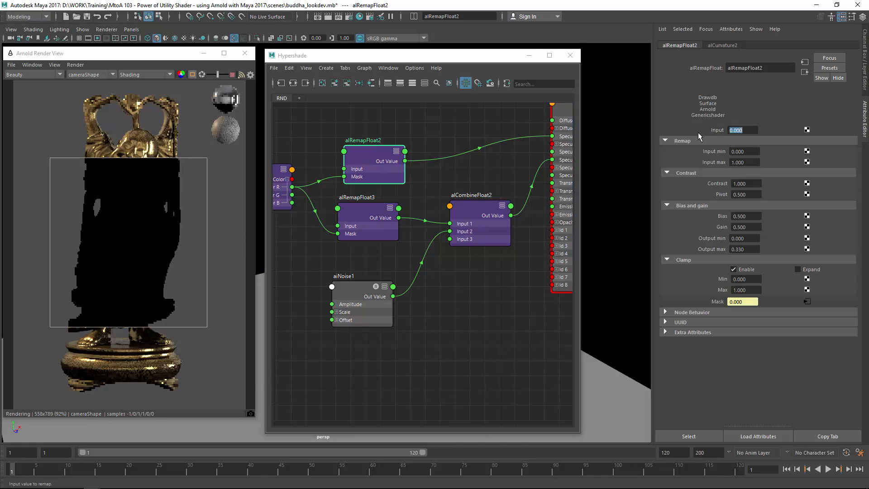
# Set the Input of alRemapFloat2, the Specular 1 Strength remap, to 0.38.
pyautogui.click(352, 211)
pyautogui.click(372, 158)
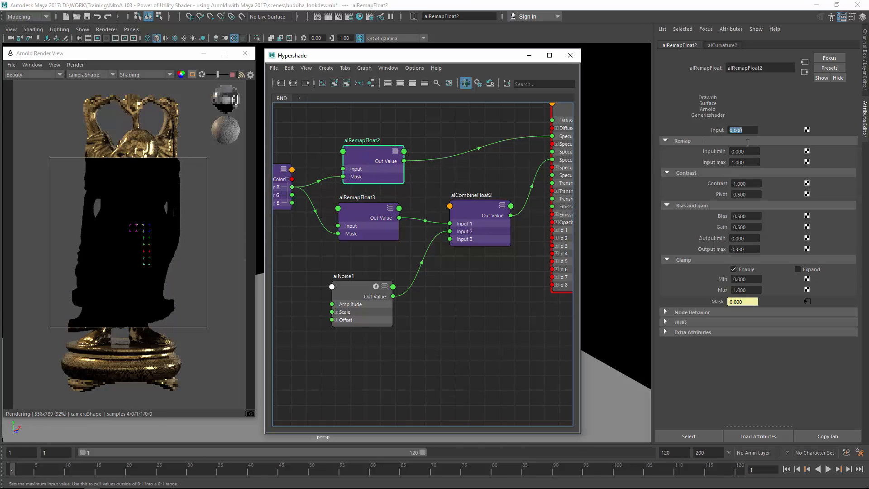
pyautogui.click(754, 129)
pyautogui.write('0.33')
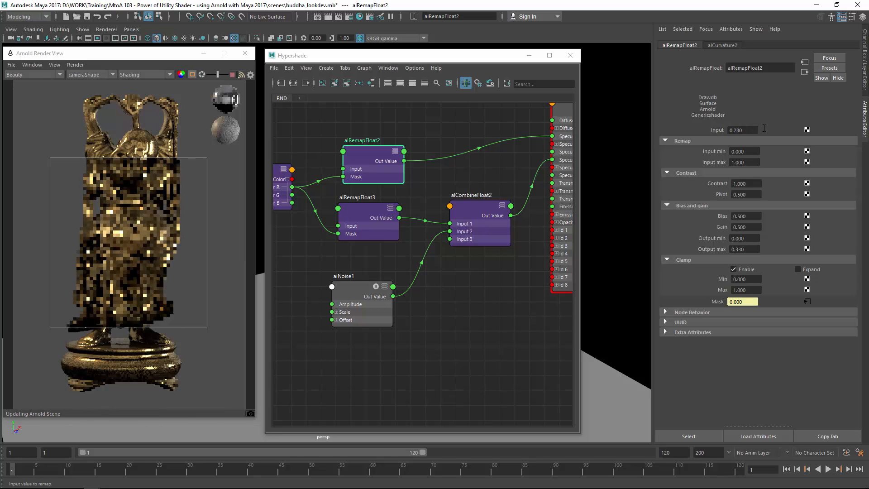
pyautogui.press('Return')
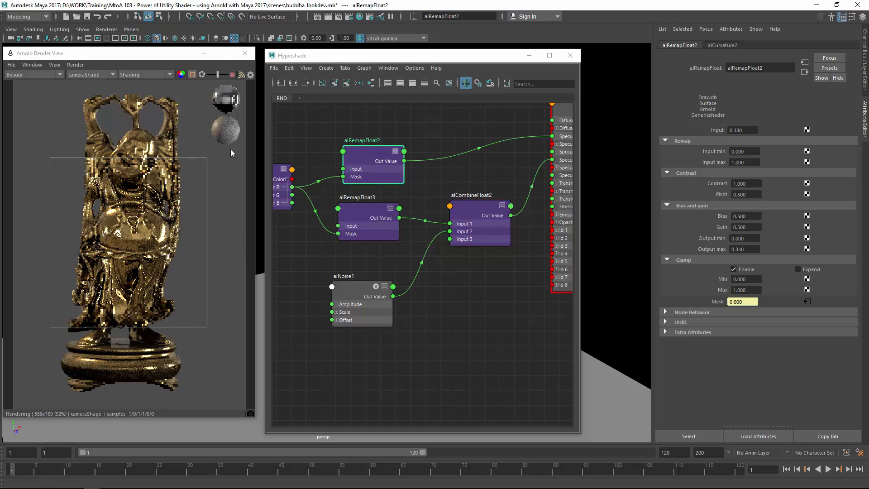
# Redraw the render region around the Buddha's upper body and raise the Input of alRemapFloat3.
pyautogui.click(192, 74)
pyautogui.moveTo(190, 106); pyautogui.dragTo(72, 236)
pyautogui.moveTo(66, 135); pyautogui.dragTo(213, 284)
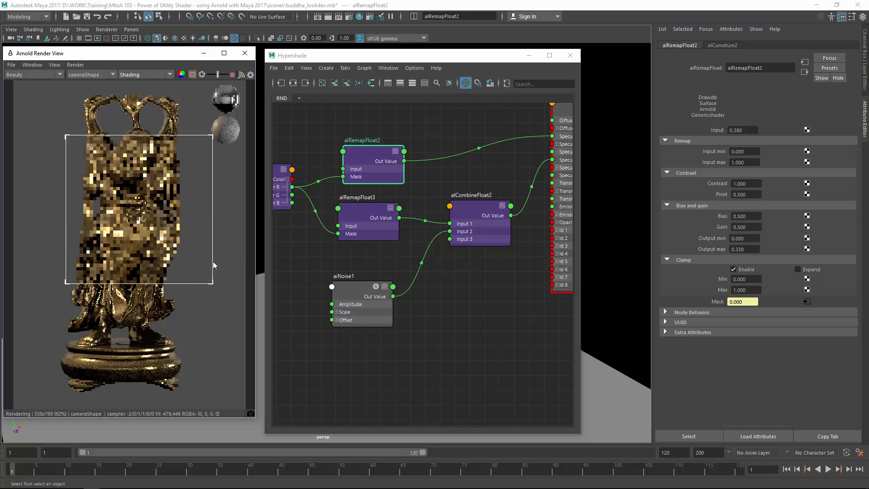
pyautogui.moveTo(368, 198); pyautogui.dragTo(372, 198)
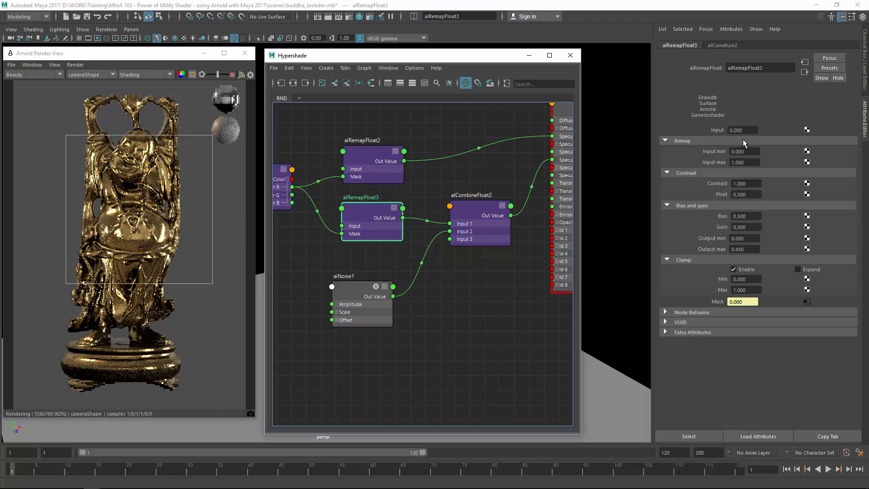
pyautogui.keyDown('ctrl'); pyautogui.moveTo(752, 129); pyautogui.dragTo(760, 130); pyautogui.keyUp('ctrl')
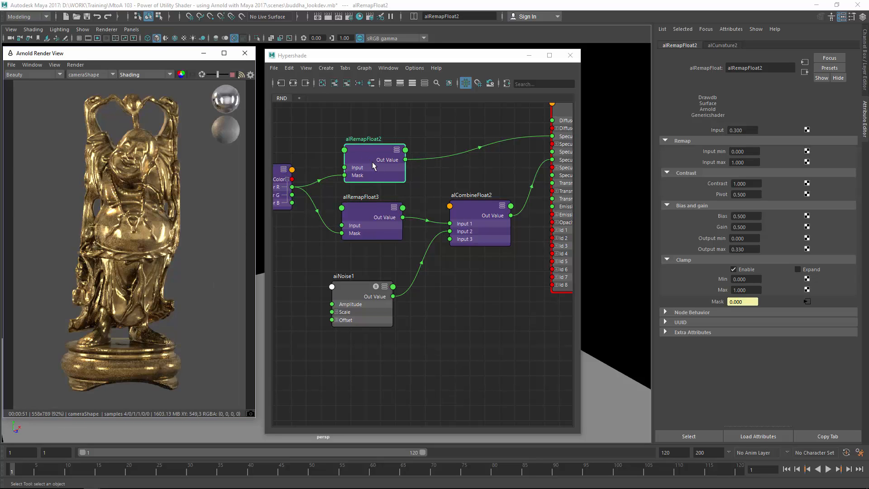
# Move the diffStrength remap node beside the alBase shader and connect its Out Value to alBase's Diffuse Strength.
pyautogui.keyDown('alt'); pyautogui.moveTo(436, 181); pyautogui.dragTo(337, 229, button='right'); pyautogui.keyUp('alt')
pyautogui.keyDown('alt'); pyautogui.moveTo(346, 234); pyautogui.dragTo(449, 225, button='middle'); pyautogui.keyUp('alt')
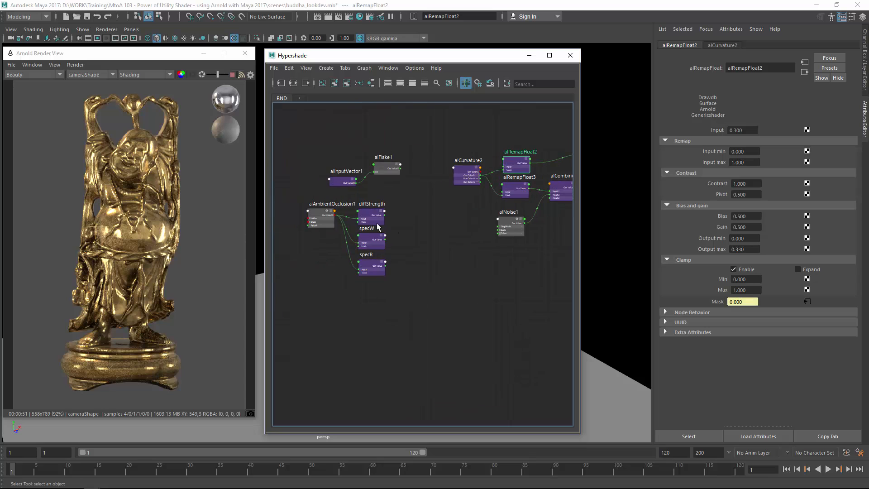
pyautogui.keyDown('alt'); pyautogui.moveTo(339, 215); pyautogui.dragTo(455, 222, button='right'); pyautogui.keyUp('alt')
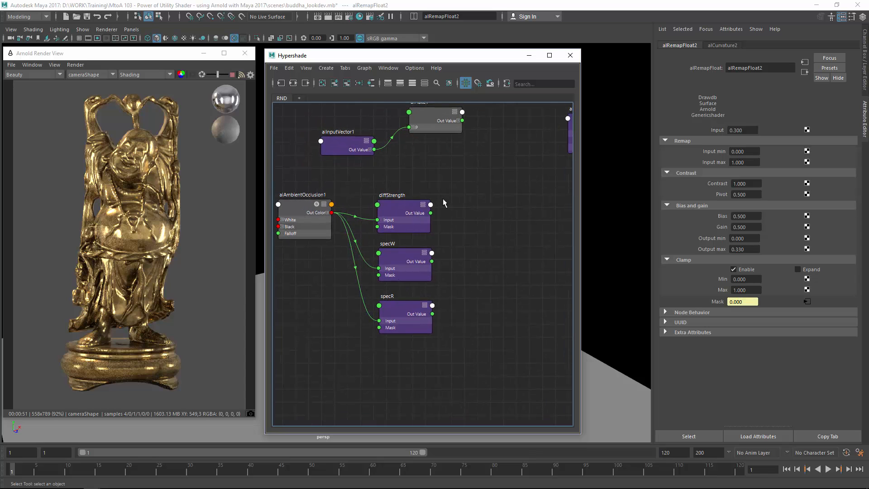
pyautogui.scroll(-3, 469, 177)
pyautogui.keyDown('alt'); pyautogui.moveTo(441, 158); pyautogui.dragTo(522, 147, button='middle'); pyautogui.keyUp('alt')
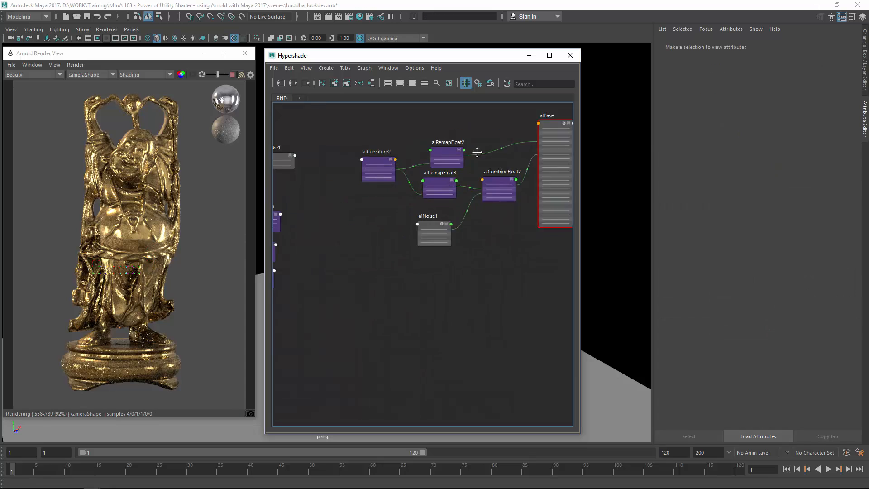
pyautogui.keyDown('alt'); pyautogui.moveTo(364, 183); pyautogui.dragTo(313, 194, button='right'); pyautogui.keyUp('alt')
pyautogui.keyDown('alt'); pyautogui.moveTo(313, 194); pyautogui.dragTo(318, 194, button='middle'); pyautogui.keyUp('alt')
pyautogui.scroll(2, 384, 188)
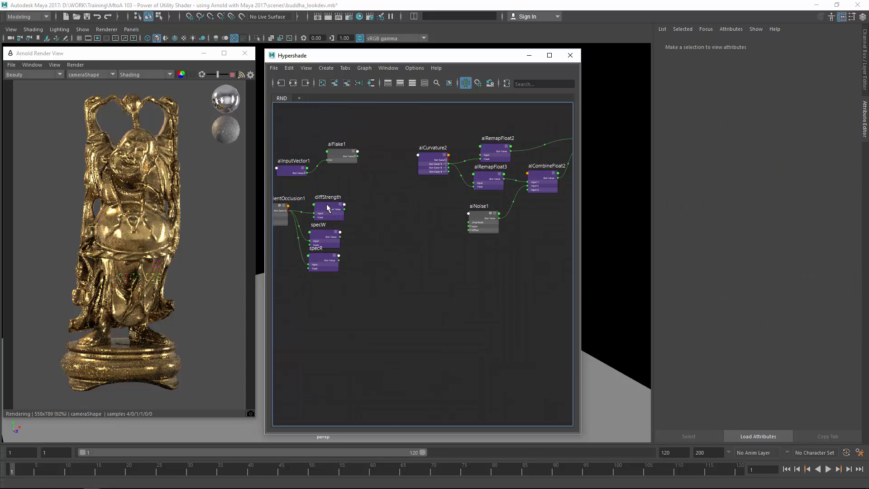
pyautogui.moveTo(327, 205); pyautogui.dragTo(500, 114)
pyautogui.keyDown('alt'); pyautogui.moveTo(499, 142); pyautogui.dragTo(369, 172, button='middle'); pyautogui.keyUp('alt')
pyautogui.keyDown('alt'); pyautogui.moveTo(474, 163); pyautogui.dragTo(504, 165, button='right'); pyautogui.keyUp('alt')
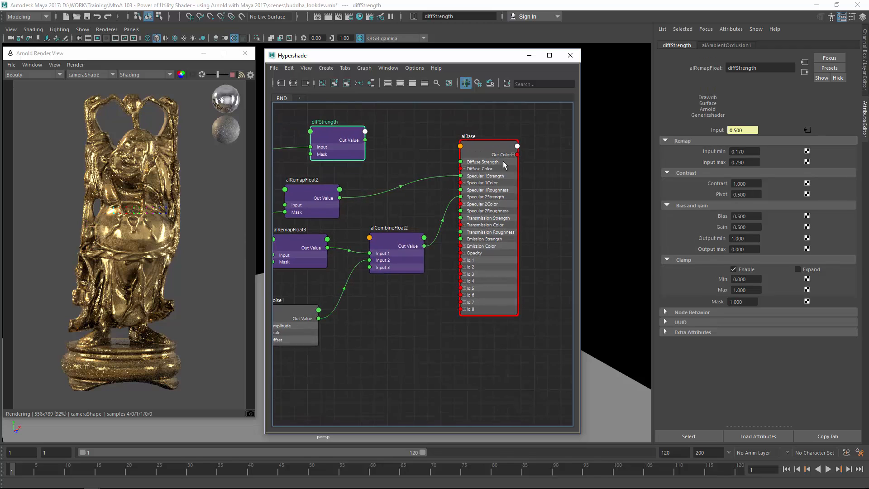
pyautogui.keyDown('alt'); pyautogui.moveTo(504, 165); pyautogui.dragTo(464, 160, button='middle'); pyautogui.keyUp('alt')
pyautogui.moveTo(323, 136); pyautogui.dragTo(420, 157)
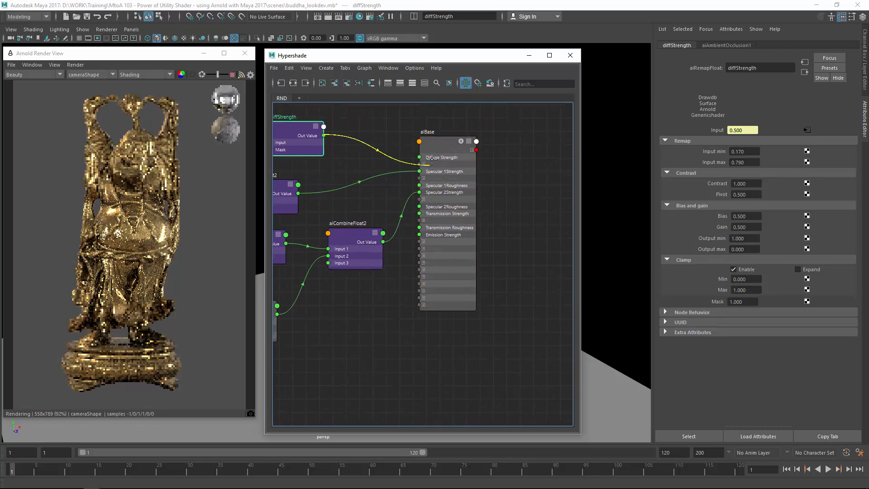
# Set alBase's Diffuse Color to the dark blue from the color history, with hue 226.21, saturation 0.777 and value 0.305.
pyautogui.click(444, 145)
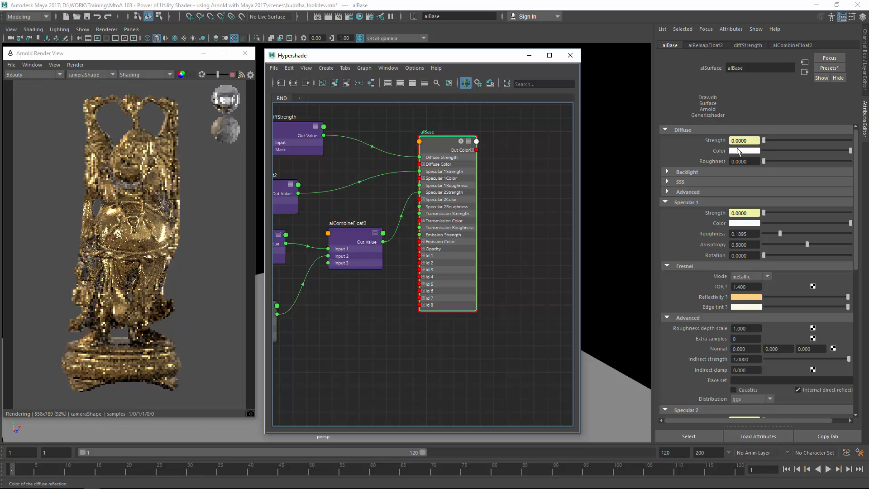
pyautogui.click(742, 151)
pyautogui.click(687, 144)
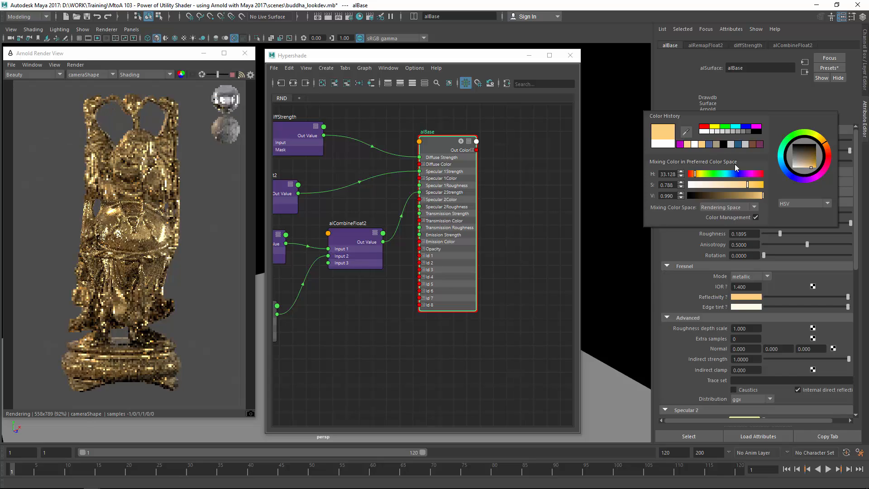
pyautogui.moveTo(743, 174); pyautogui.dragTo(756, 176)
pyautogui.moveTo(753, 185)
pyautogui.mouseDown()
pyautogui.moveTo(779, 187)
pyautogui.moveTo(740, 184)
pyautogui.mouseUp()
pyautogui.click(709, 144)
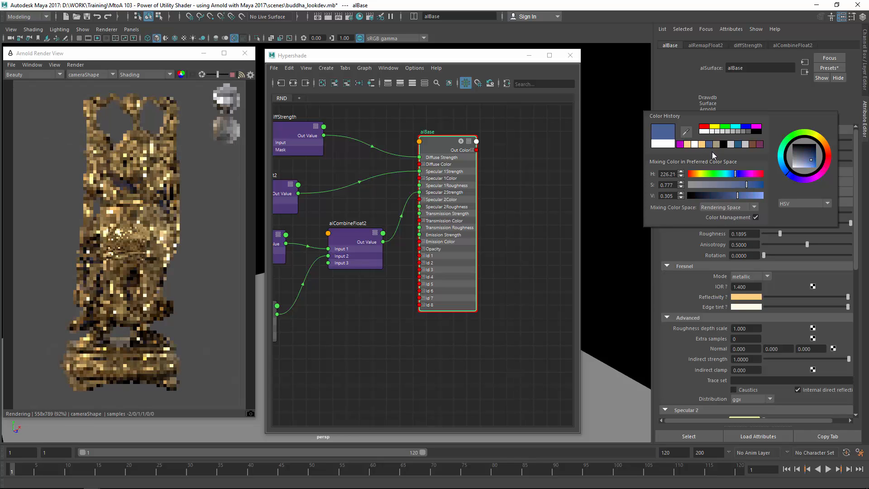
pyautogui.click(521, 150)
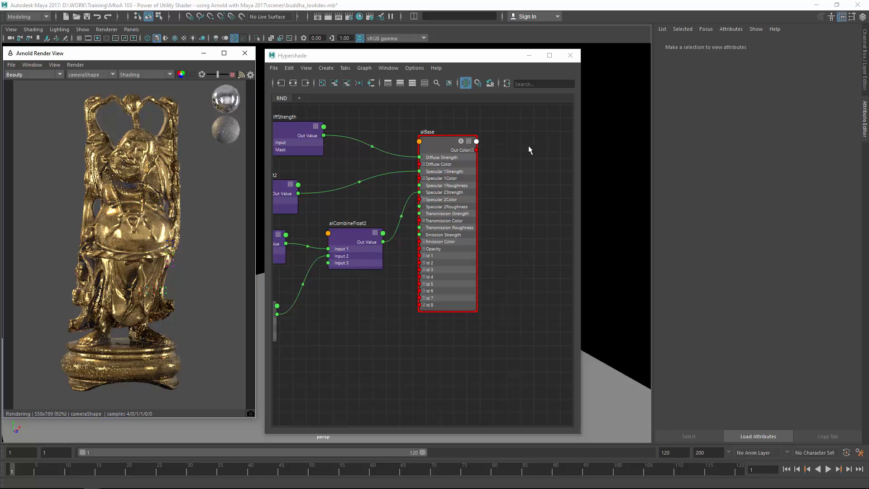
# Create an alInputVector node and place it in front of the aiNoise1 node.
pyautogui.click(528, 145)
pyautogui.press('a')
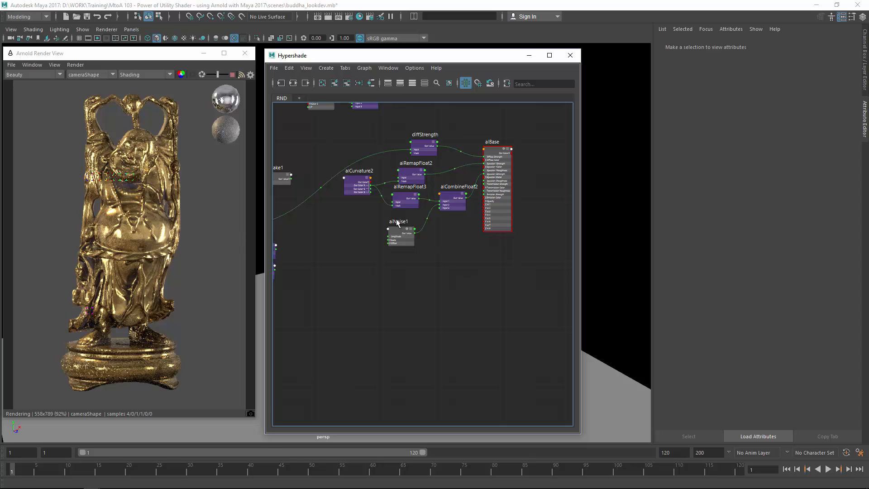
pyautogui.scroll(5, 398, 222)
pyautogui.press('Tab')
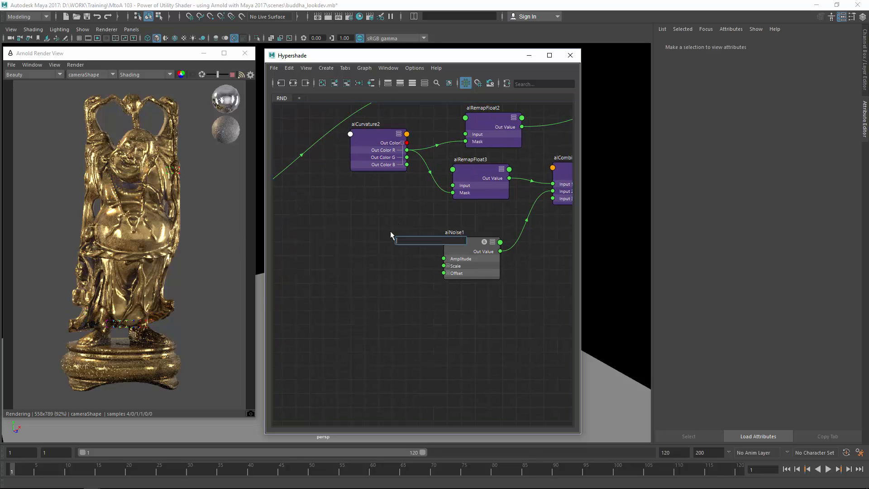
pyautogui.write('alInput')
pyautogui.press('Down')
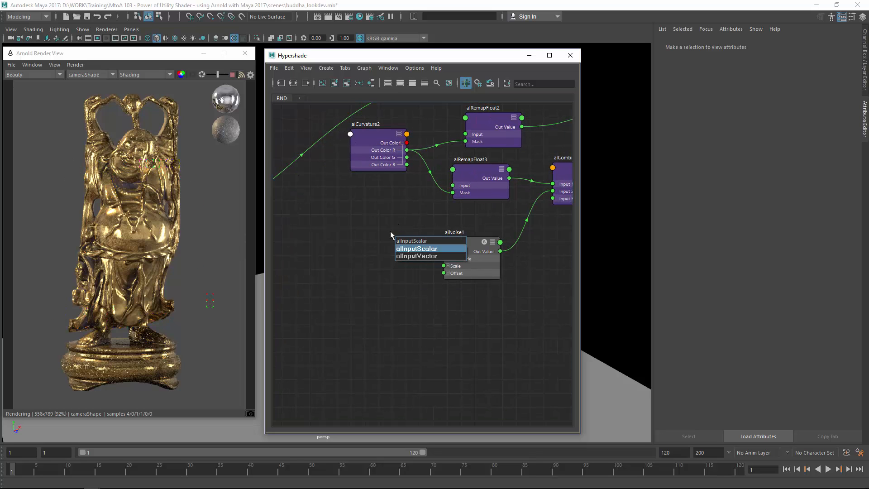
pyautogui.press('Down')
pyautogui.press('Return')
pyautogui.moveTo(403, 241); pyautogui.dragTo(334, 238)
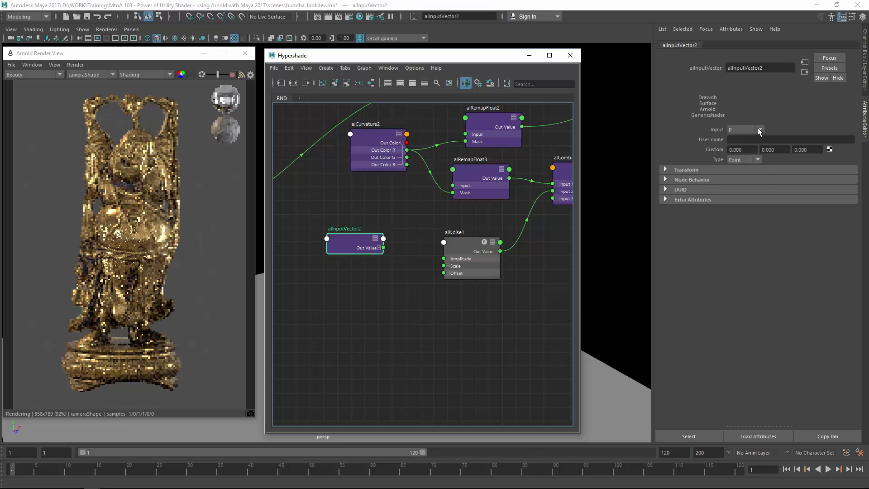
# Examine the Input choices available on the new alInputVector2 node.
pyautogui.click(760, 130)
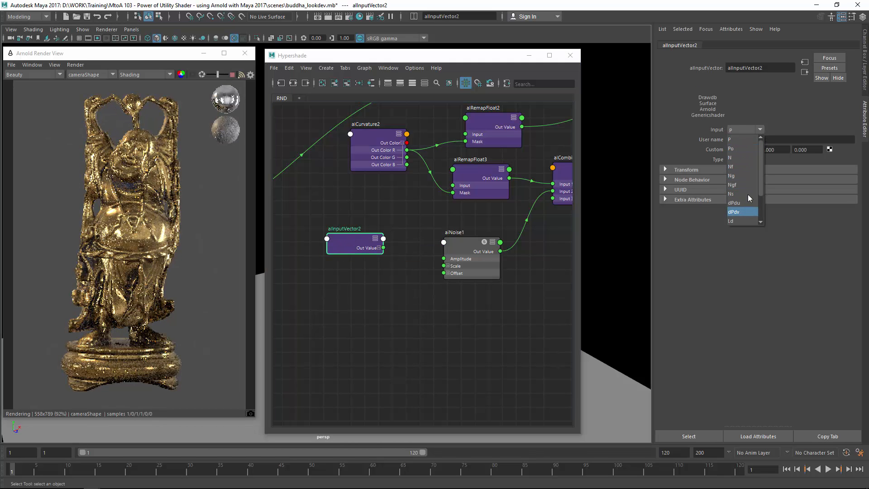
pyautogui.moveTo(757, 178); pyautogui.dragTo(760, 200)
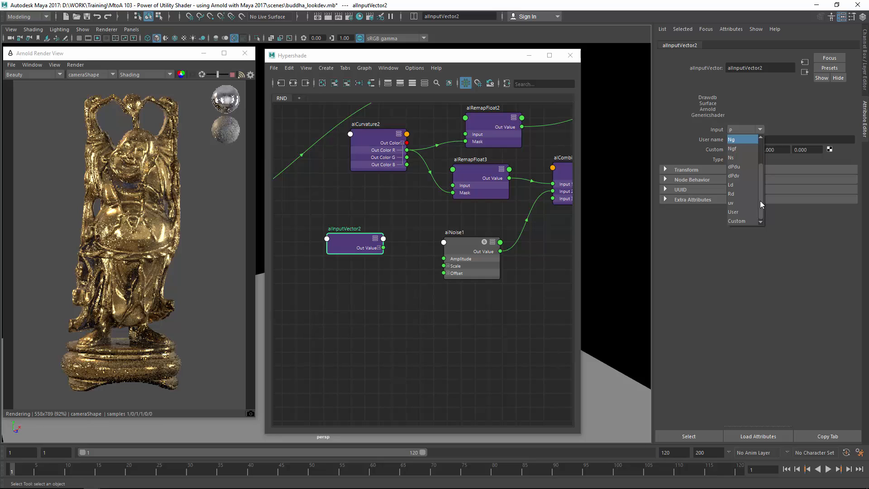
pyautogui.click(414, 257)
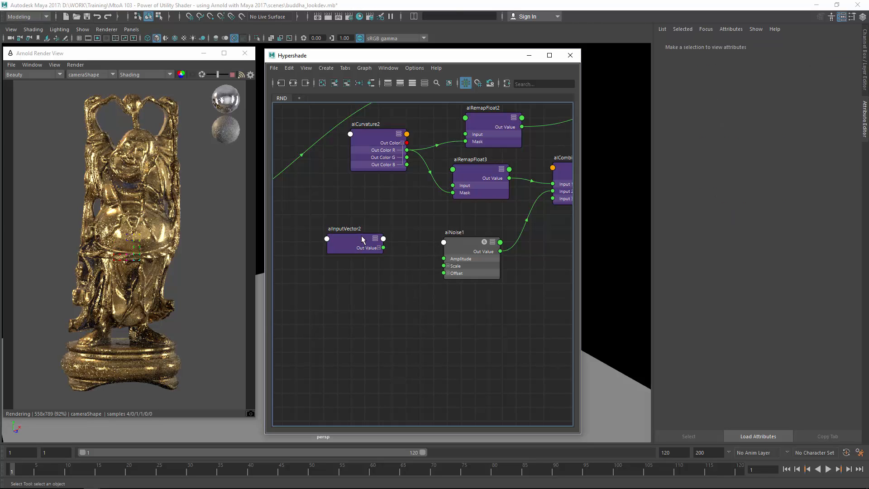
# Create an alCache node and place it below alCombineFloat2, beside the aiNoise1 node.
pyautogui.keyDown('alt'); pyautogui.moveTo(425, 268); pyautogui.dragTo(378, 187, button='middle'); pyautogui.keyUp('alt')
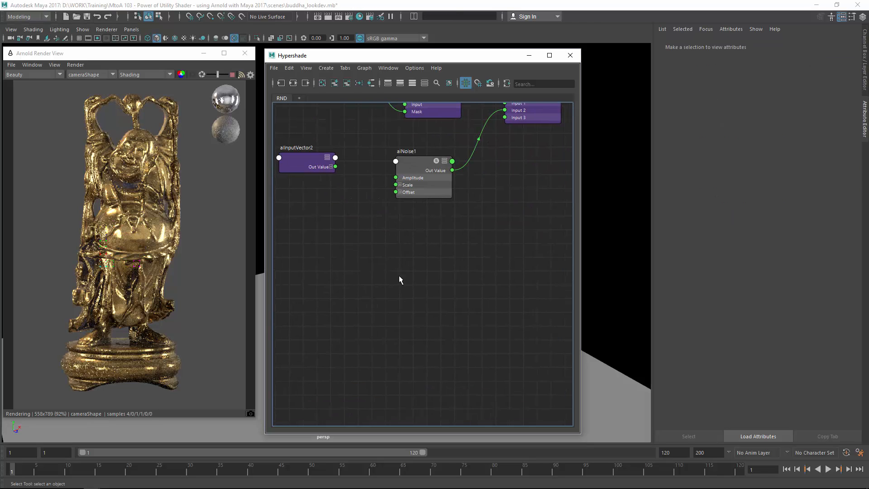
pyautogui.press('Tab')
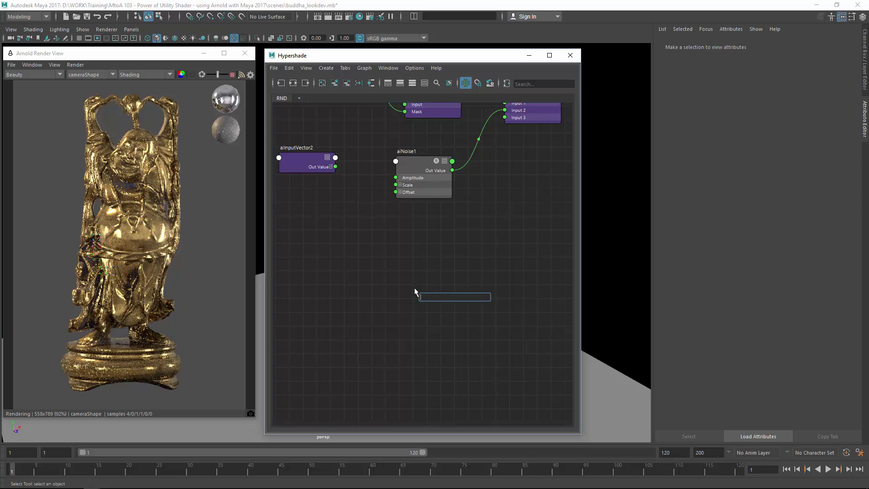
pyautogui.write('alCache')
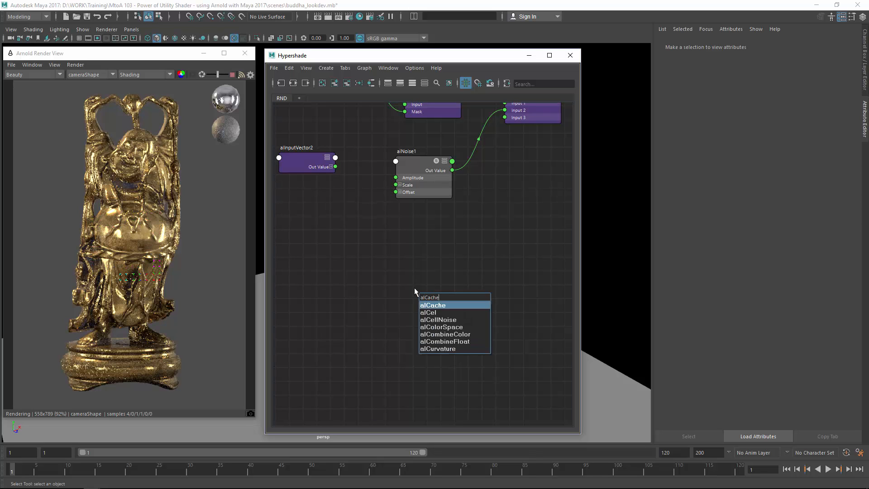
pyautogui.press('Return')
pyautogui.keyDown('alt'); pyautogui.moveTo(455, 279); pyautogui.dragTo(426, 243, button='middle'); pyautogui.keyUp('alt')
pyautogui.keyDown('alt'); pyautogui.moveTo(426, 243); pyautogui.dragTo(386, 267, button='right'); pyautogui.keyUp('alt')
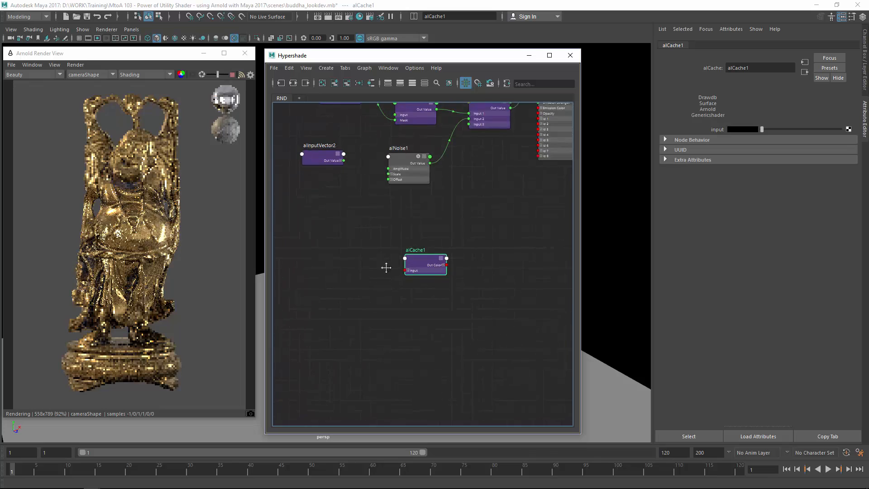
pyautogui.keyDown('alt'); pyautogui.moveTo(386, 267); pyautogui.dragTo(342, 347, button='middle'); pyautogui.keyUp('alt')
pyautogui.moveTo(380, 337); pyautogui.dragTo(425, 275)
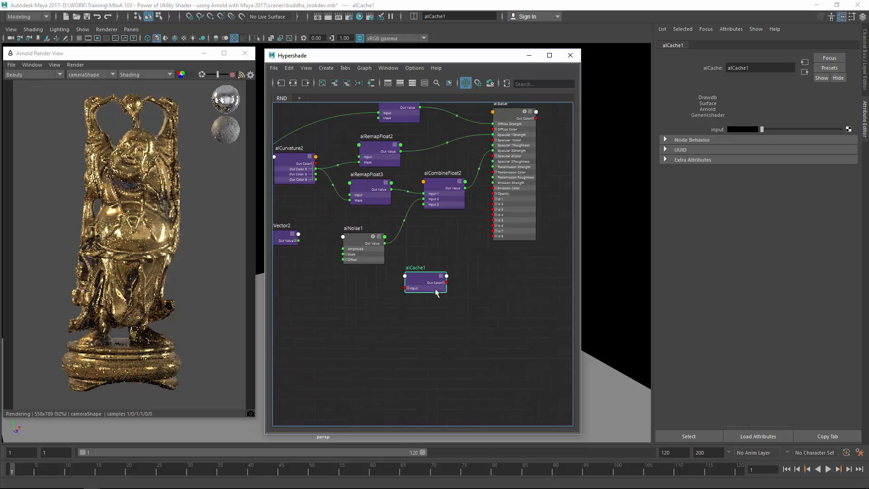